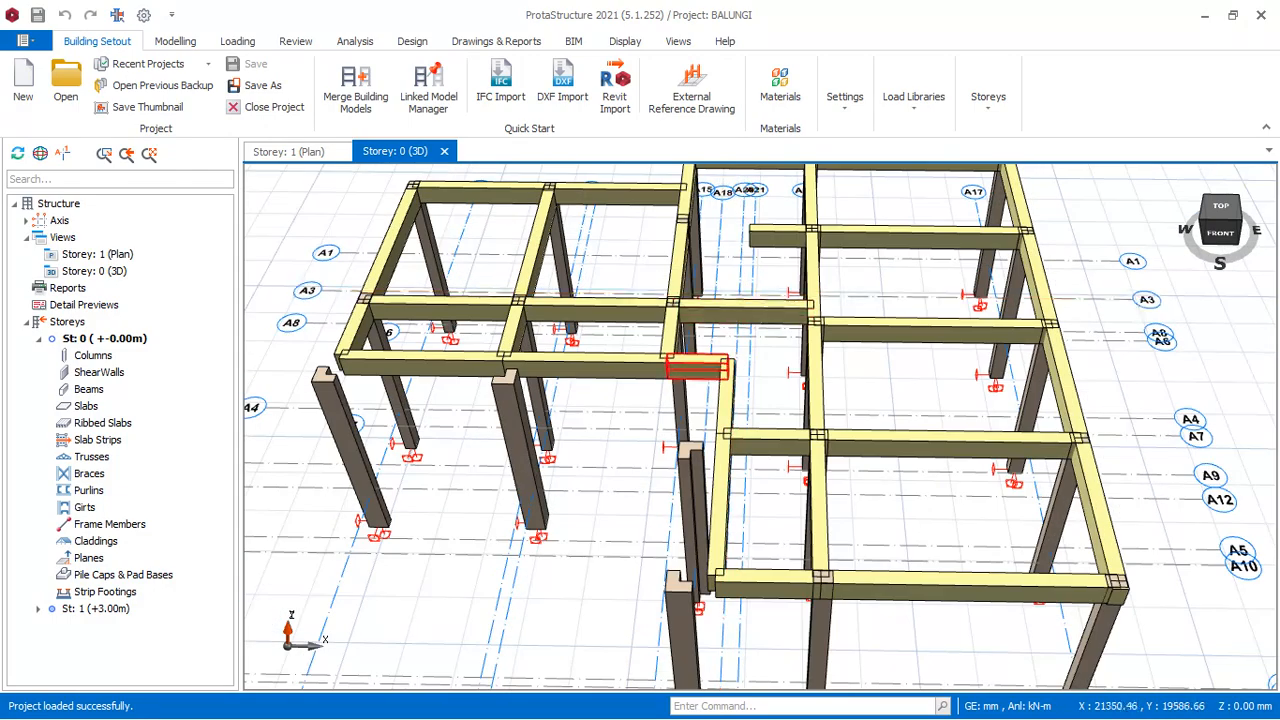
- Look over the structural frame in 3D, return to the Storey 1 plan and close the 3D view
scroll(680, 394, "down", 4)
scroll(745, 345, "up", 3)
scroll(757, 308, "down", 3)
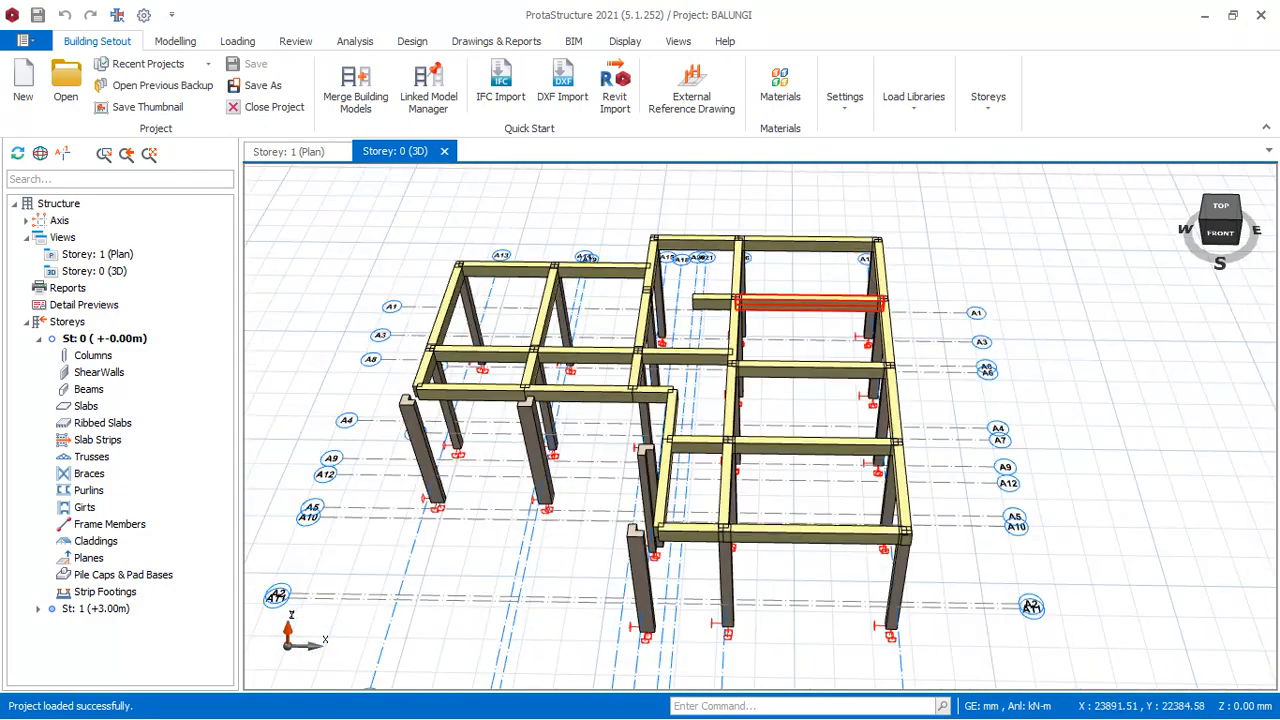
middle_click_drag(946, 269, 856, 272)
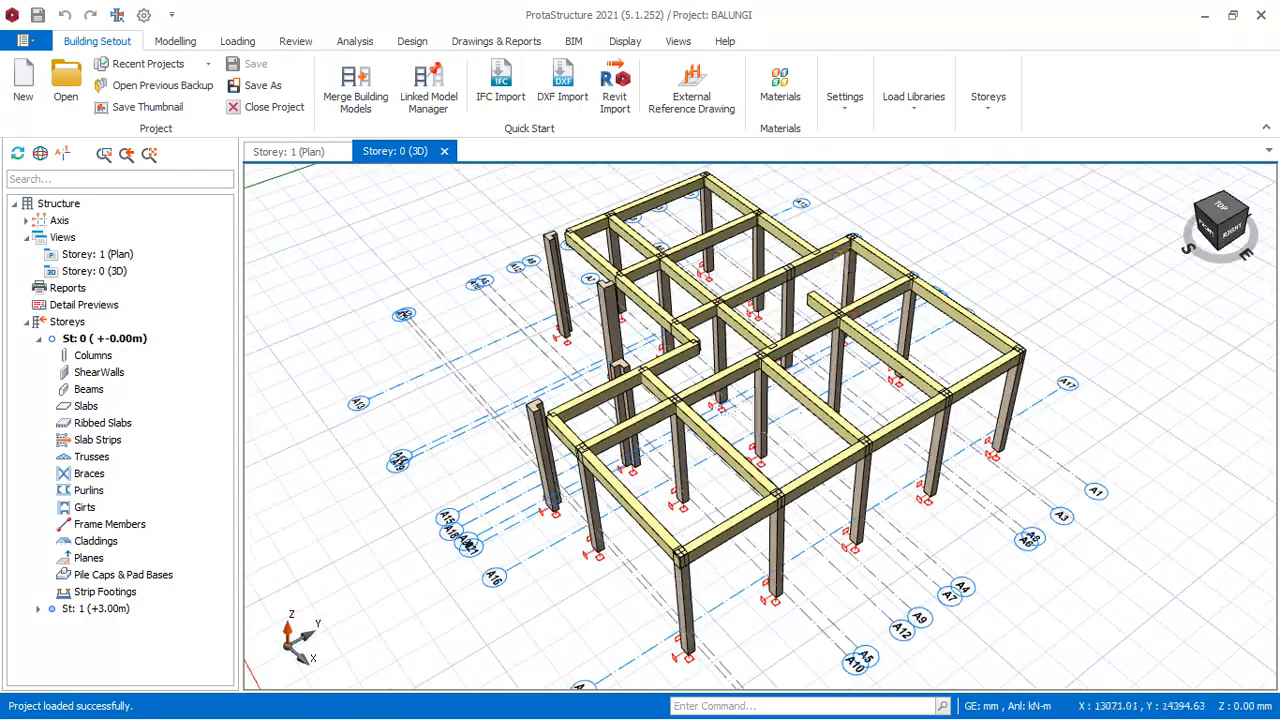
left_click(287, 152)
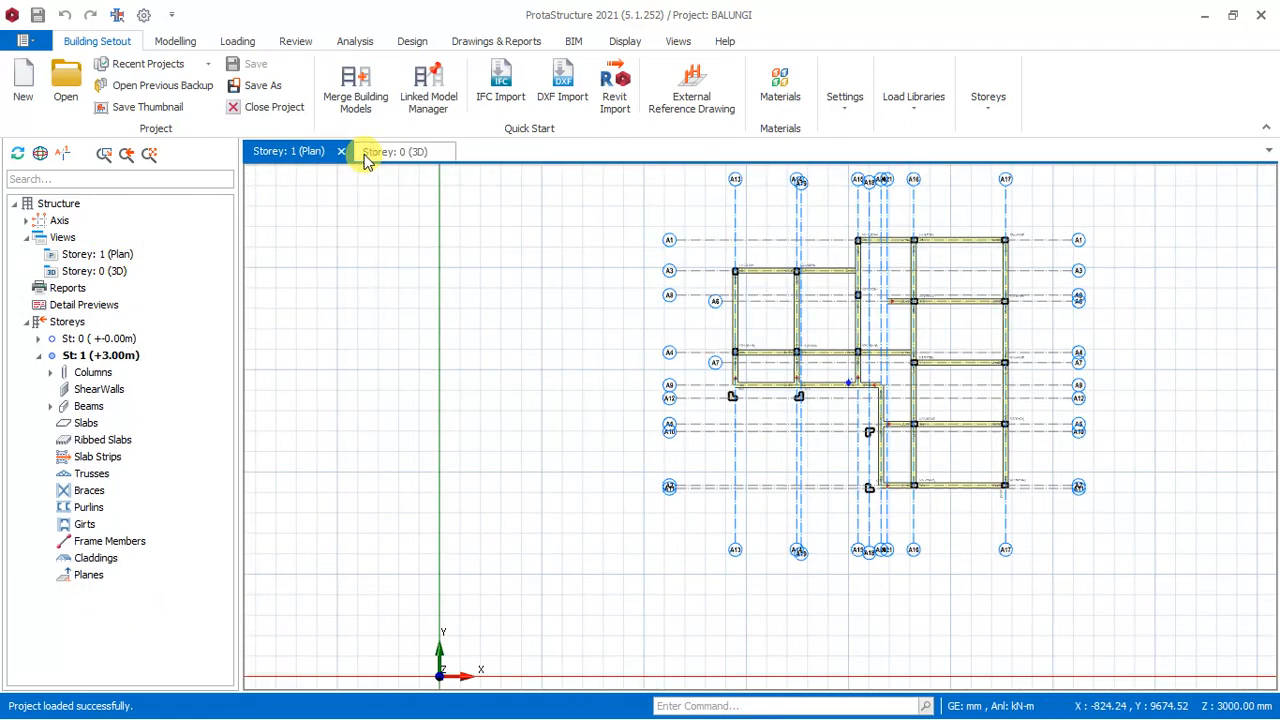
left_click(443, 153)
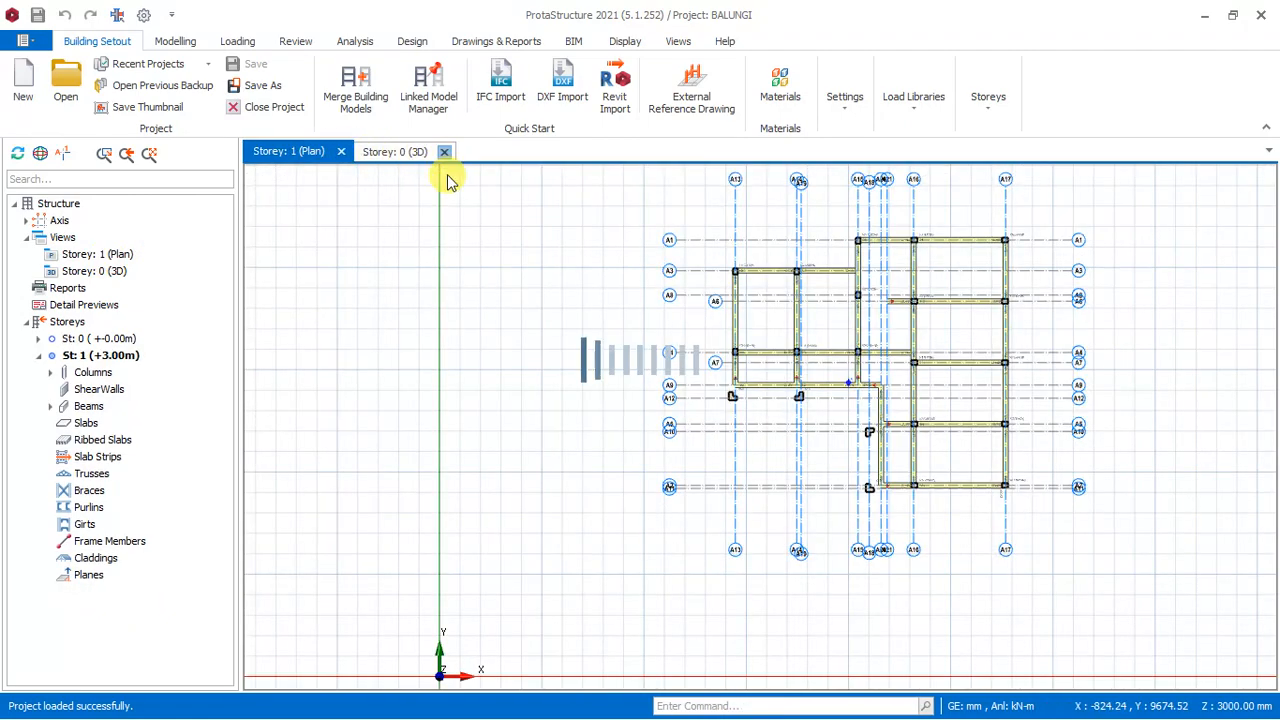
scroll(783, 311, "up", 5)
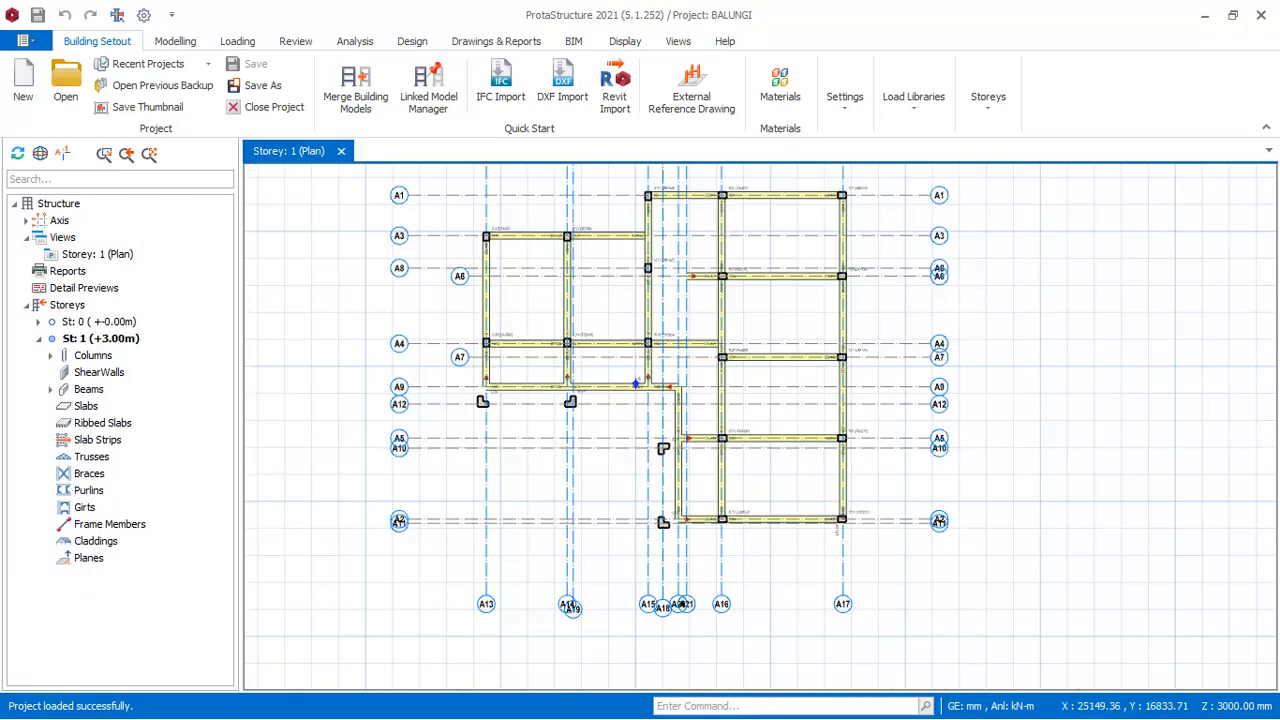
scroll(530, 322, "down", 2)
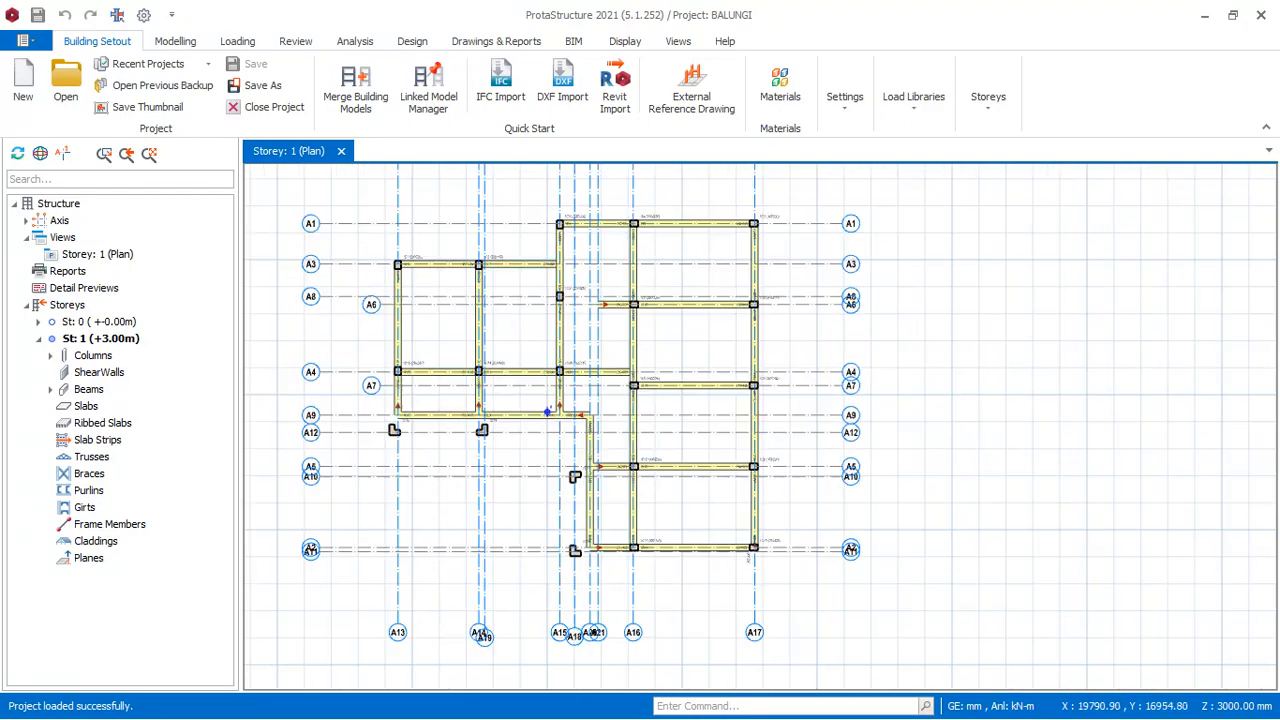
scroll(520, 312, "up", 4)
scroll(470, 326, "down", 4)
scroll(433, 309, "up", 2)
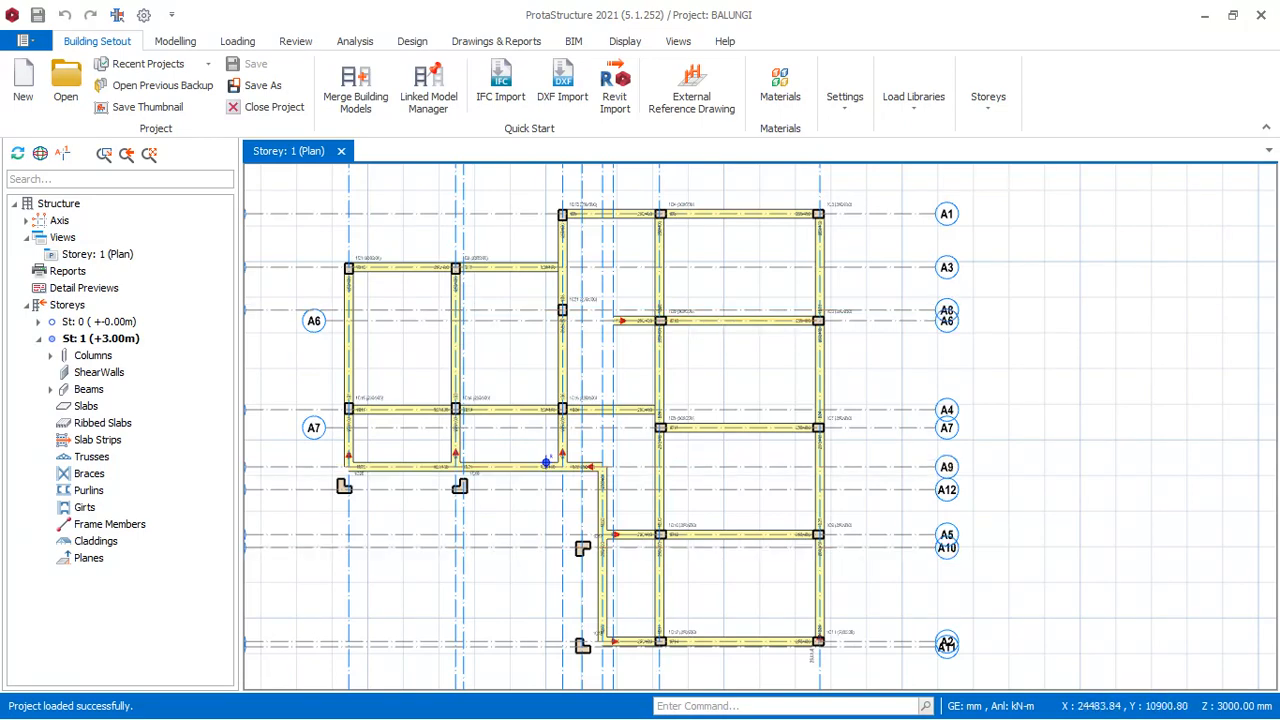
scroll(712, 262, "up", 4)
scroll(703, 268, "down", 4)
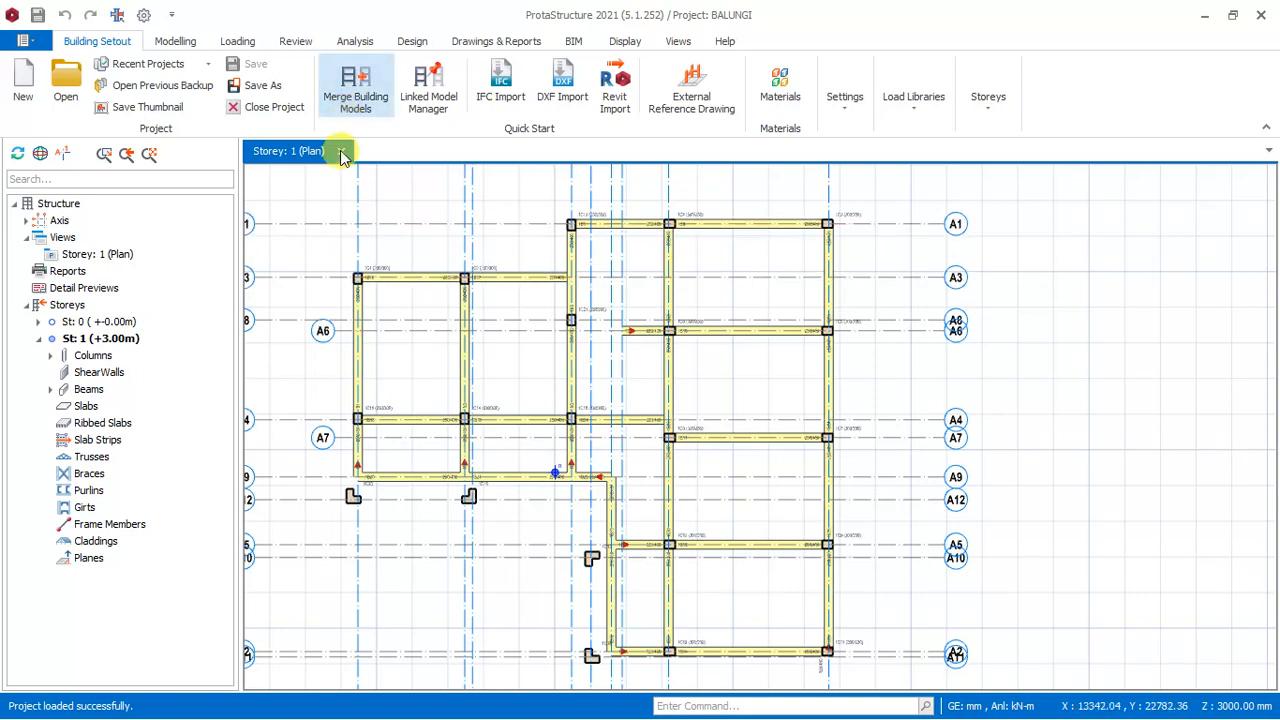
- Start a new slab in the Storey 1 plan and set its thickness h to 175 mm
left_click(175, 48)
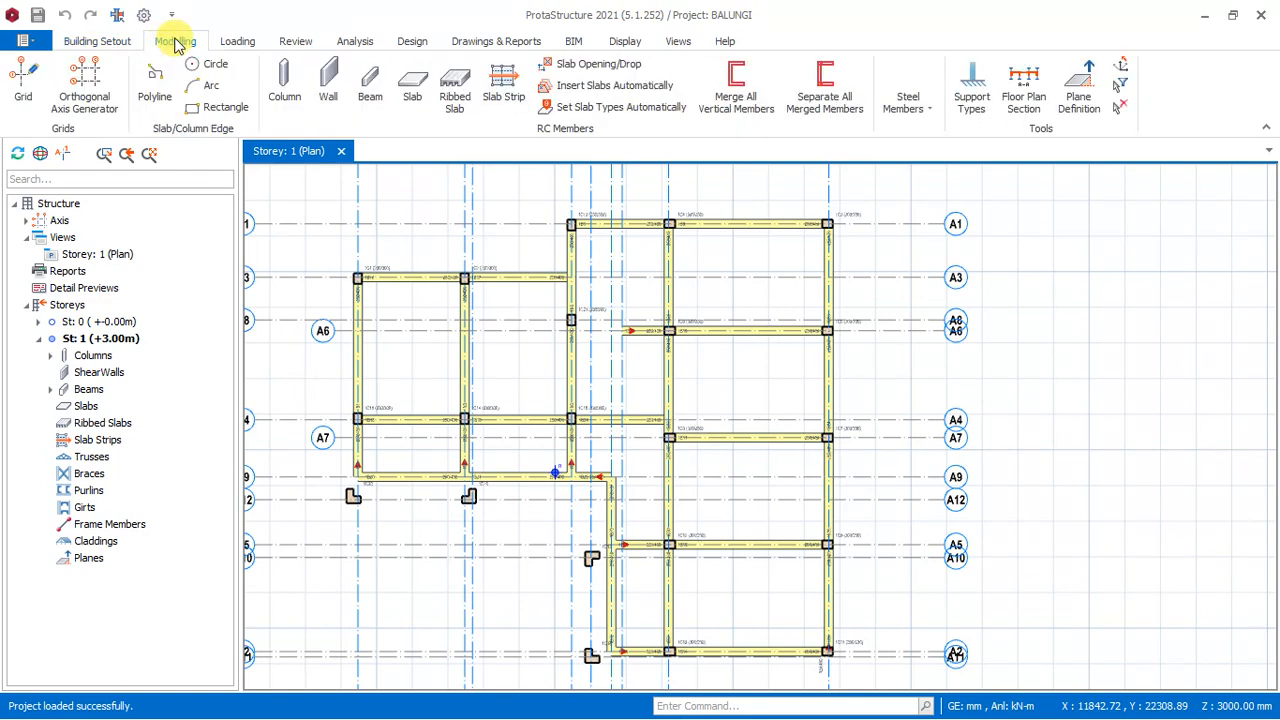
left_click(413, 95)
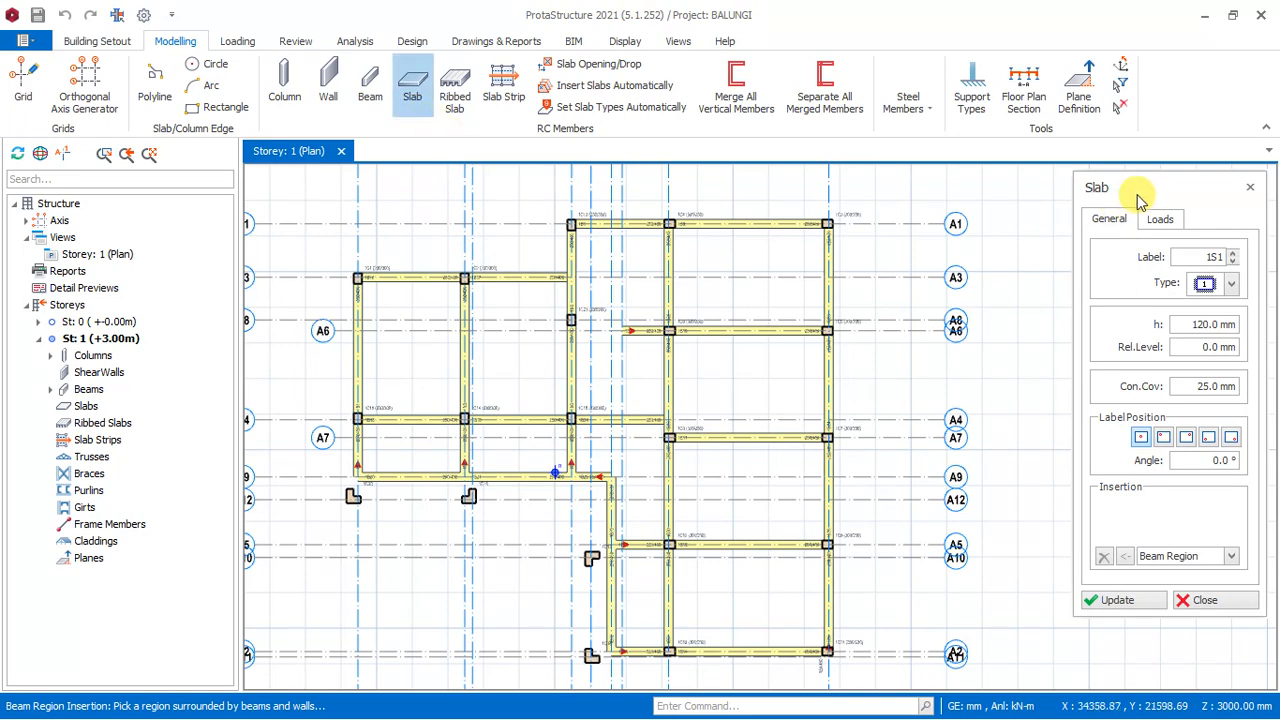
left_click_drag(1134, 190, 1071, 207)
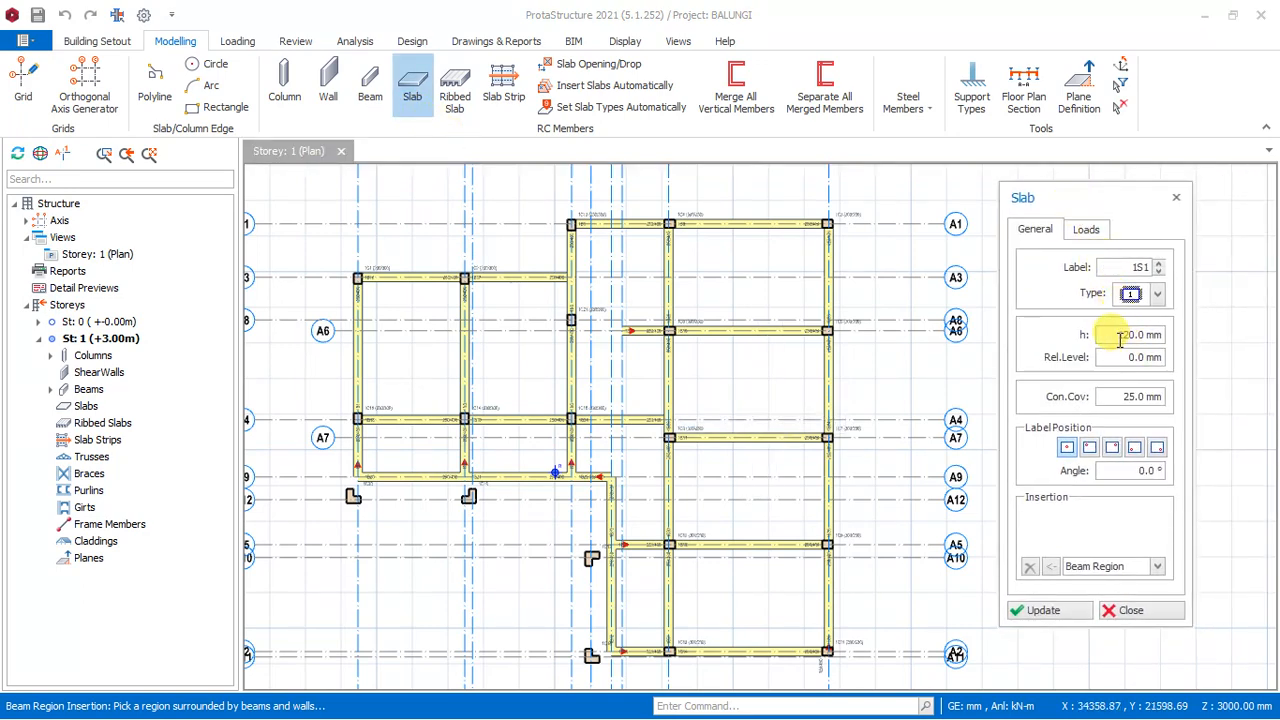
left_click_drag(1117, 336, 1162, 335)
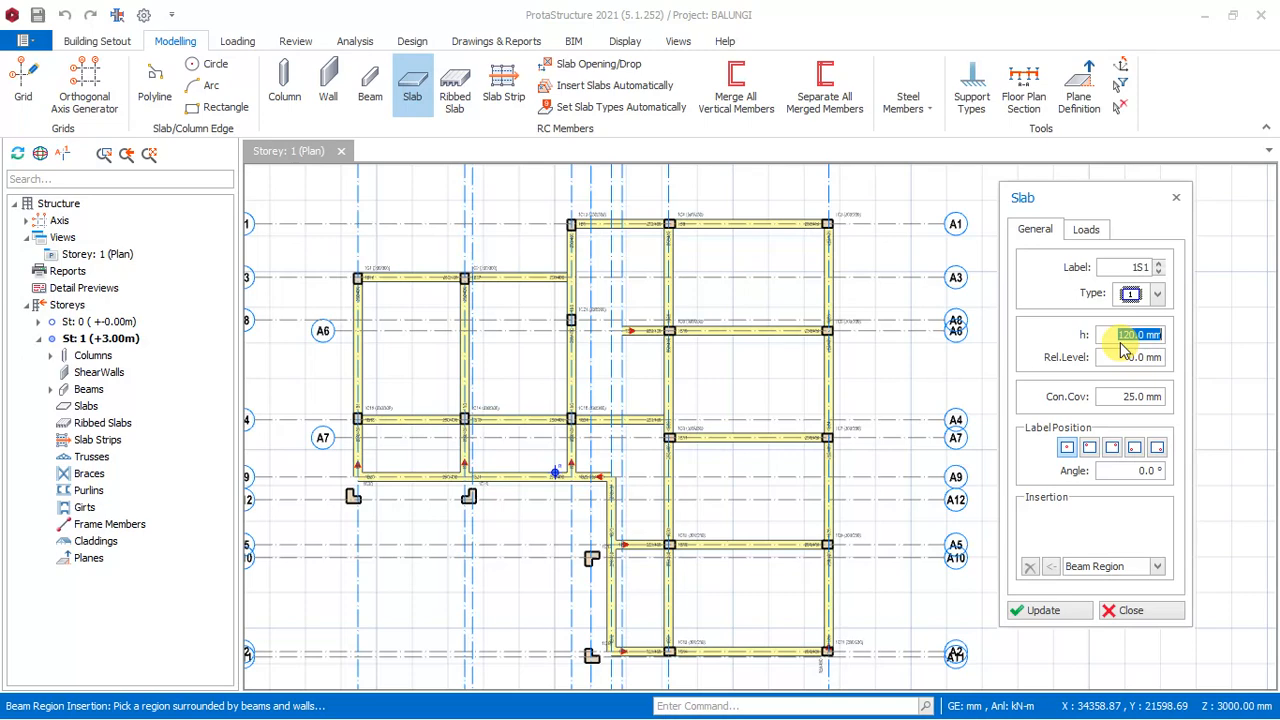
key("XF86AudioRaiseVolume")
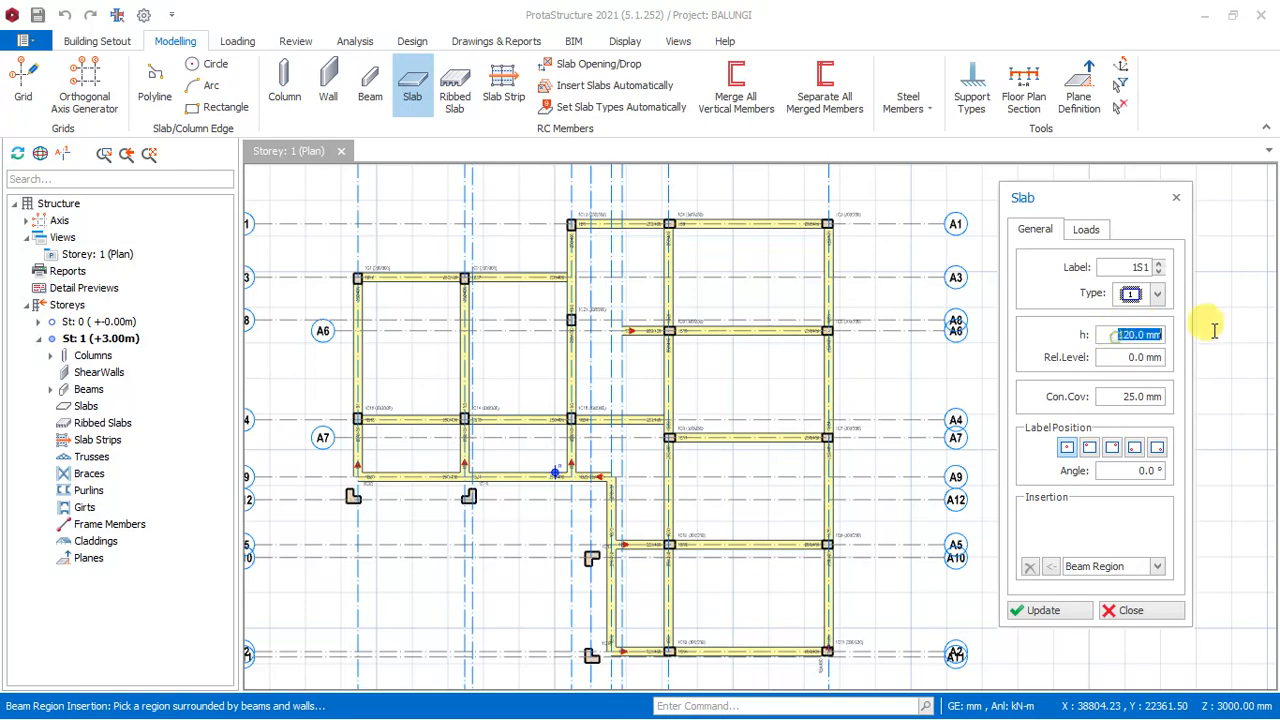
type("175")
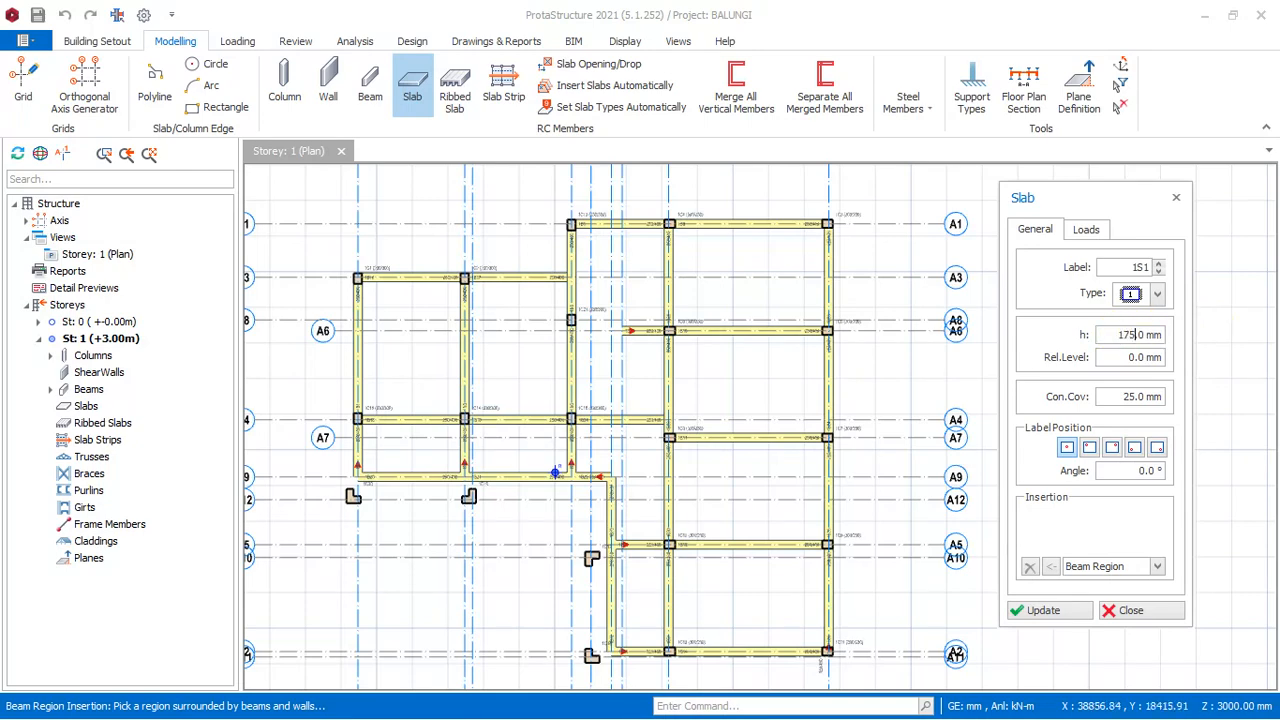
left_click_drag(1120, 397, 1160, 397)
left_click(1113, 399)
left_click_drag(1128, 397, 1156, 398)
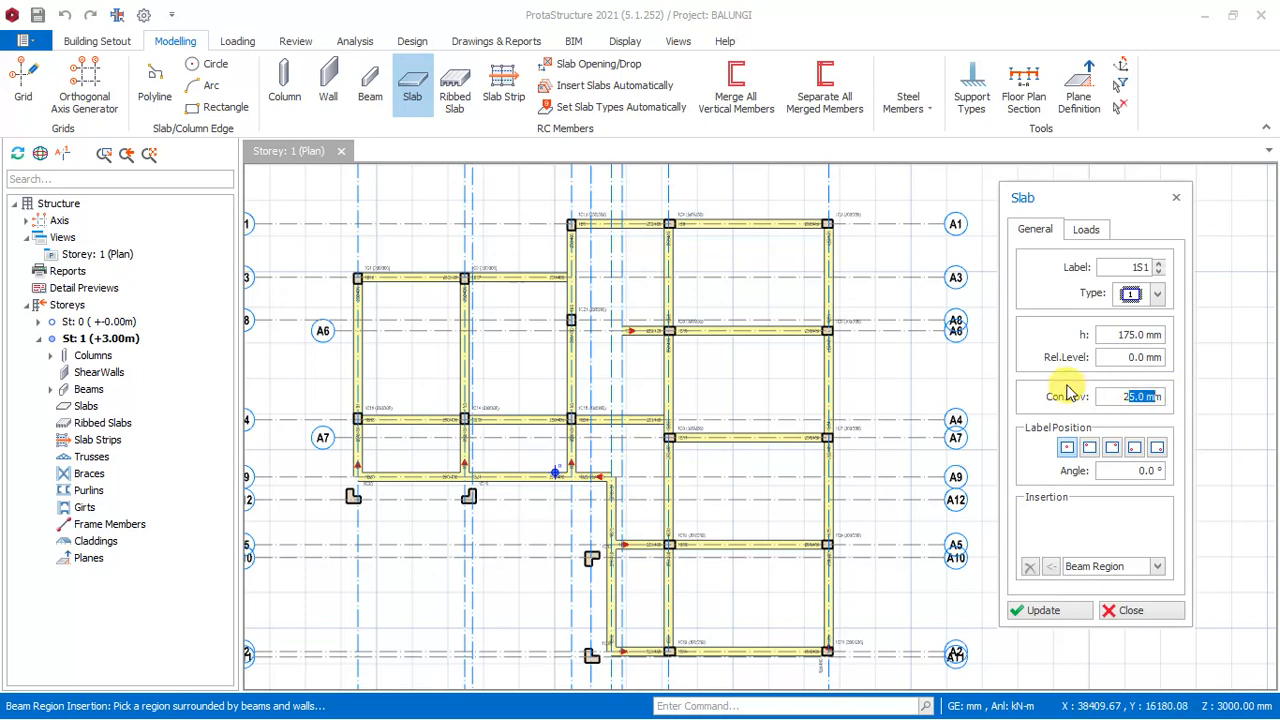
- Set the slab's dead load type to Room and its imposed load to 2.000 for Toilet Areas
left_click(1087, 231)
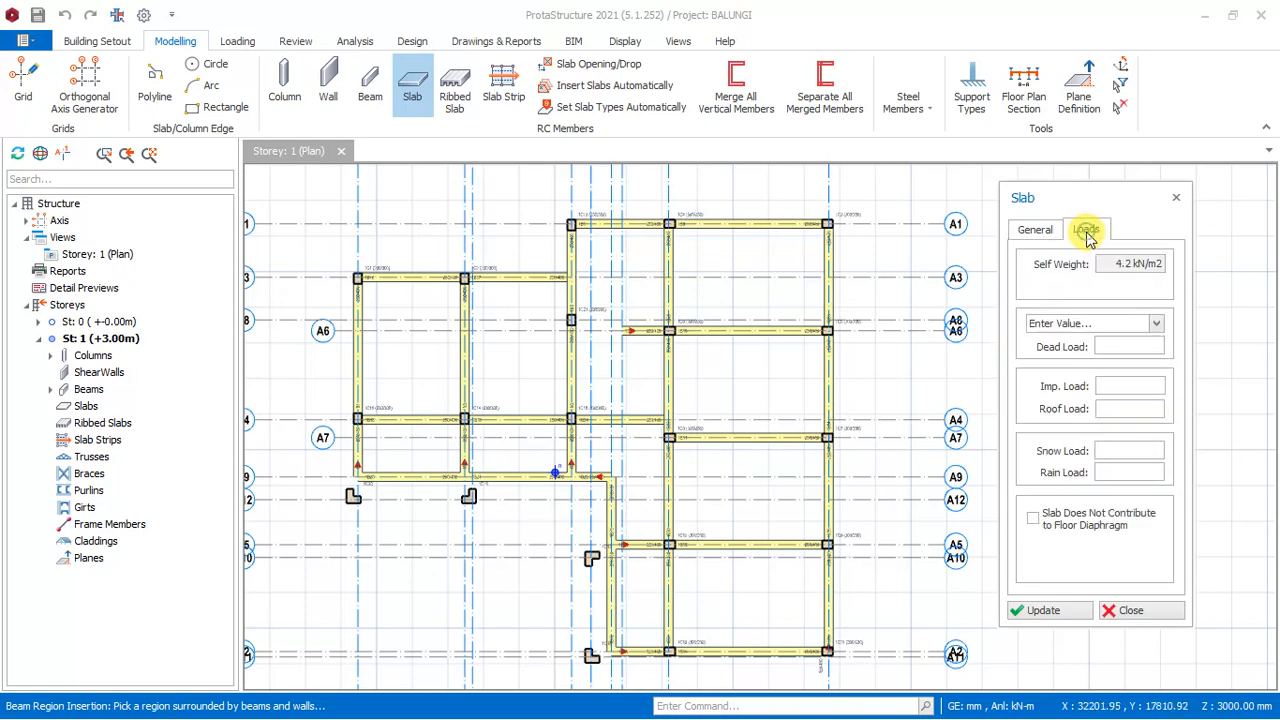
left_click(1157, 326)
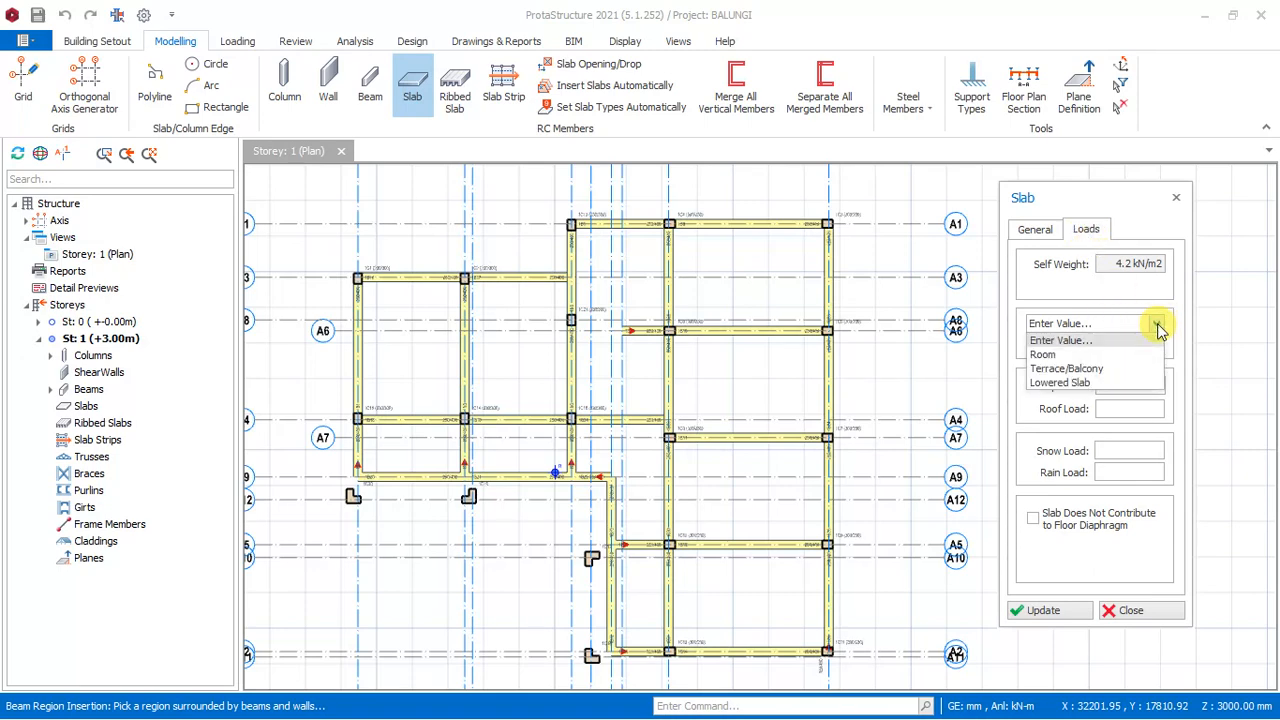
left_click(1074, 356)
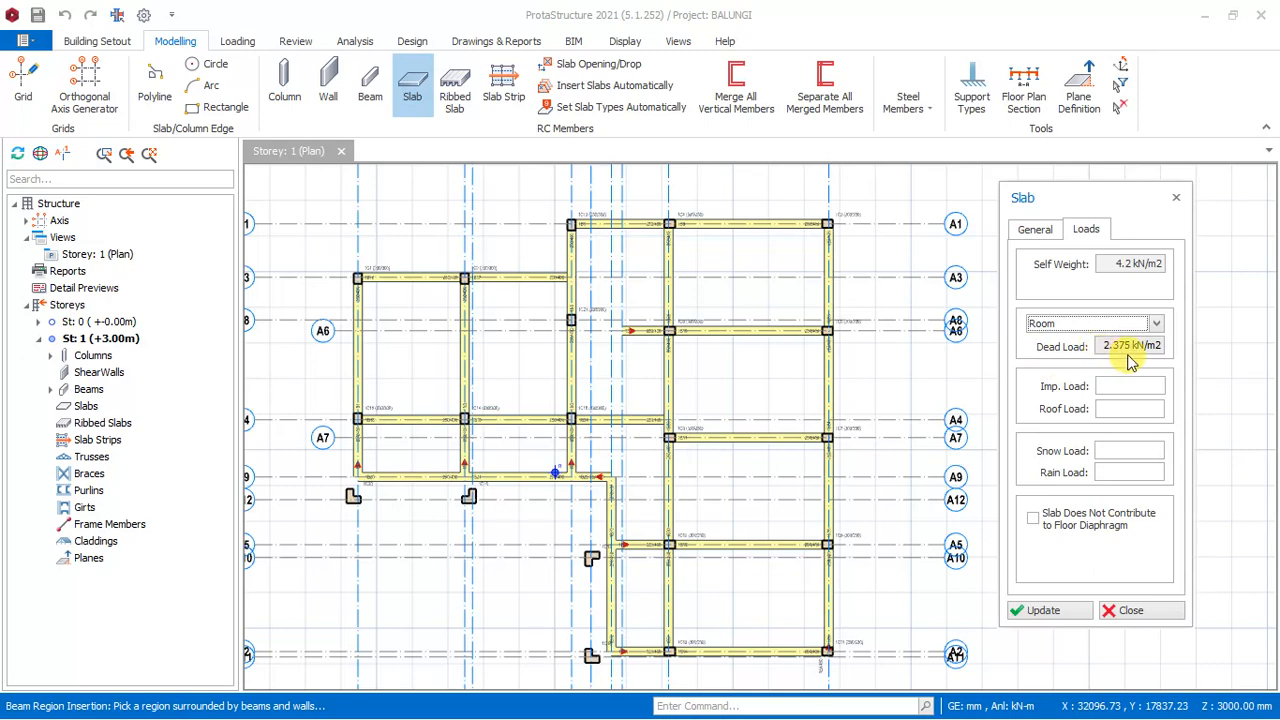
left_click_drag(1113, 265, 1168, 263)
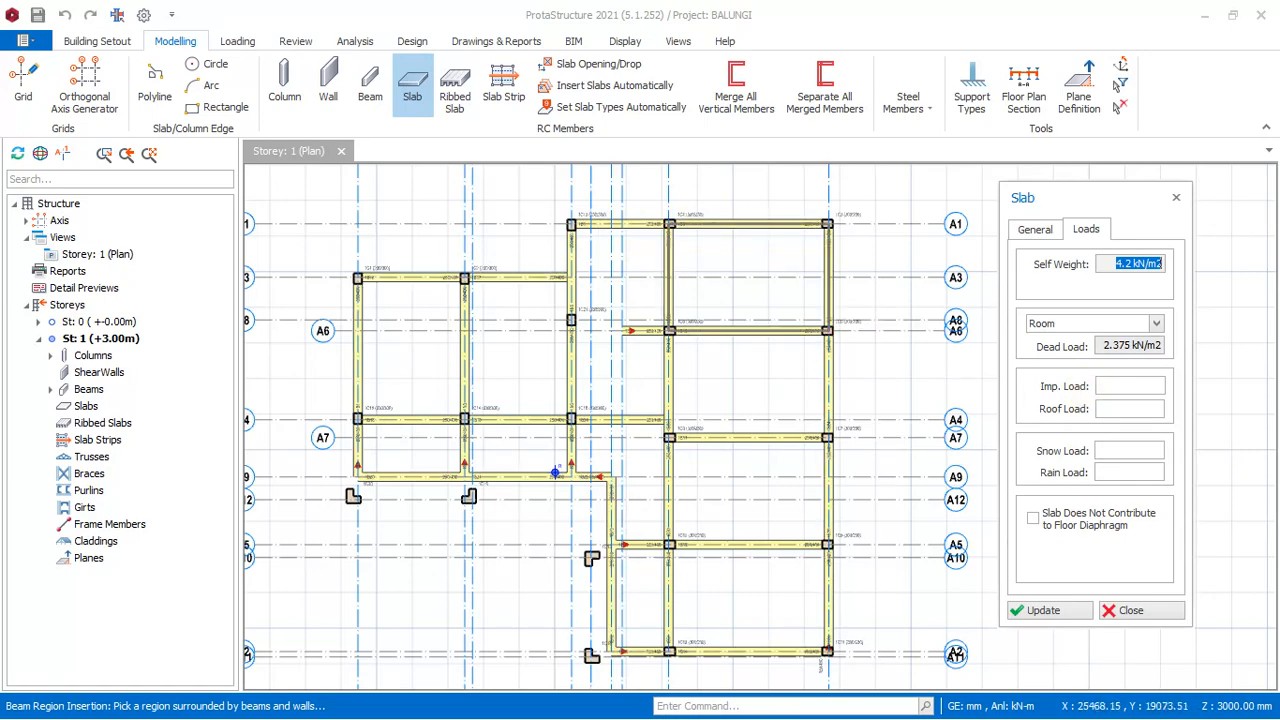
left_click(1105, 386)
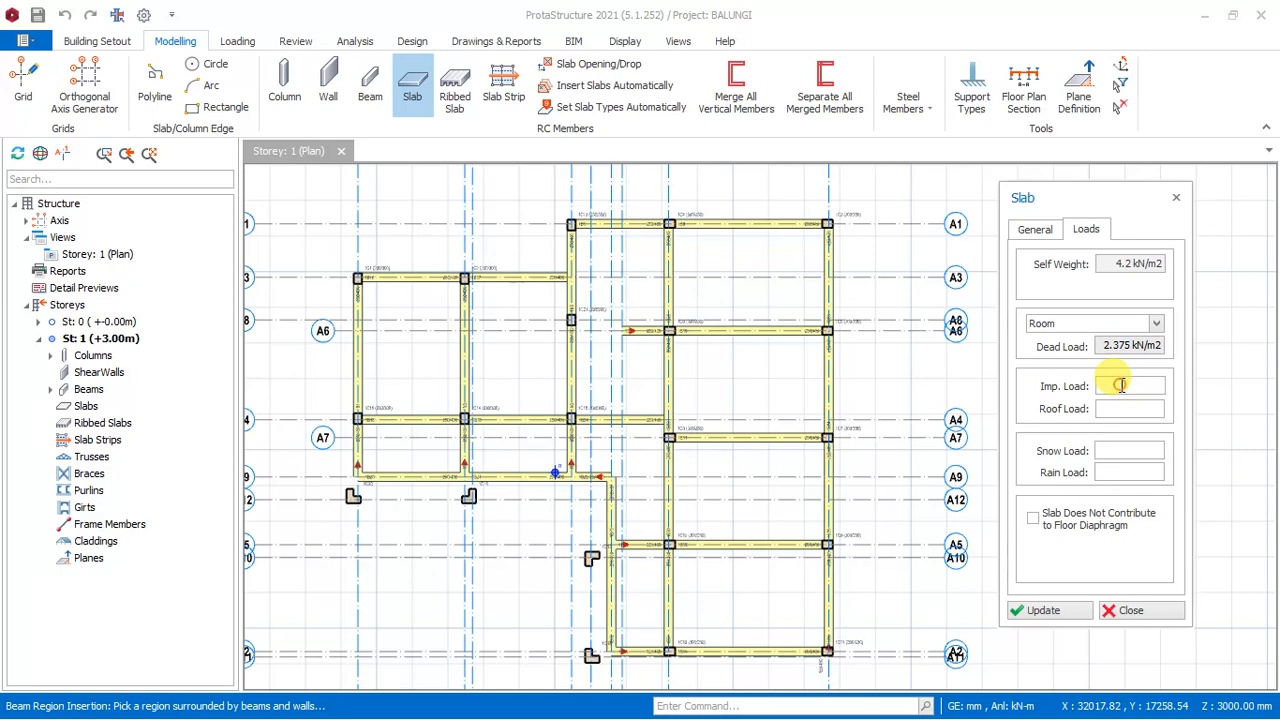
left_click(1121, 386)
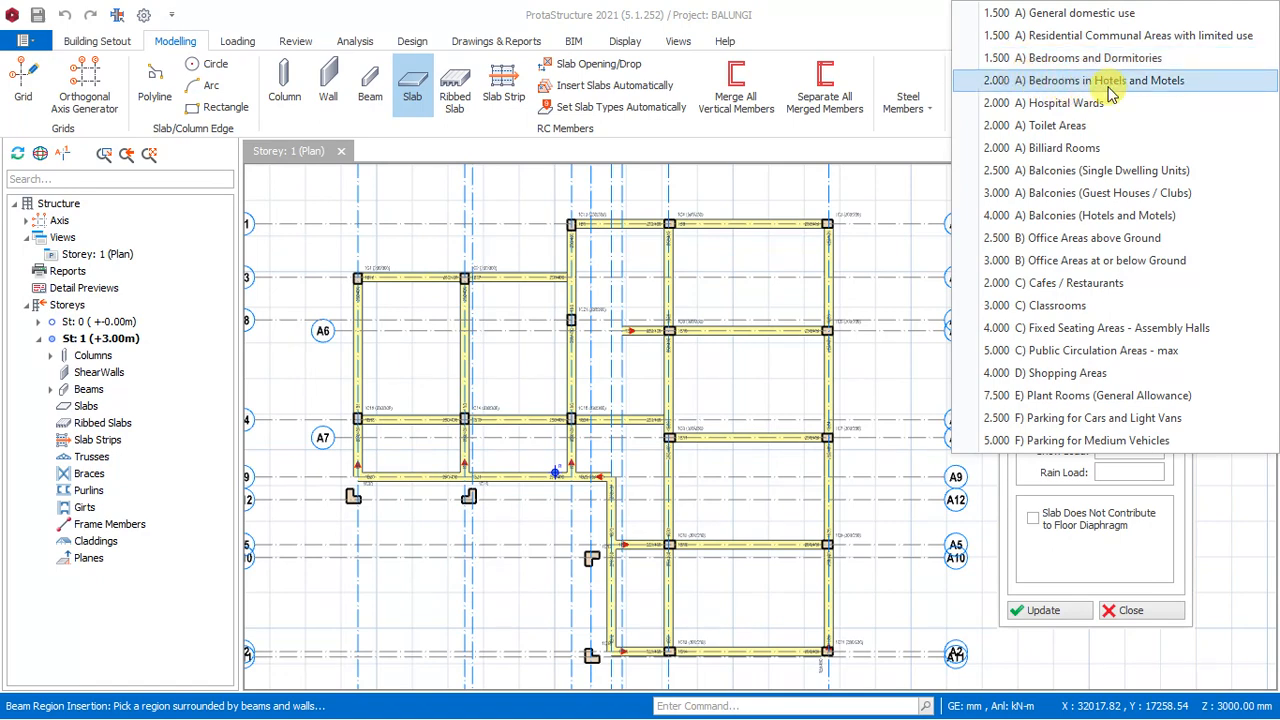
left_click(1040, 131)
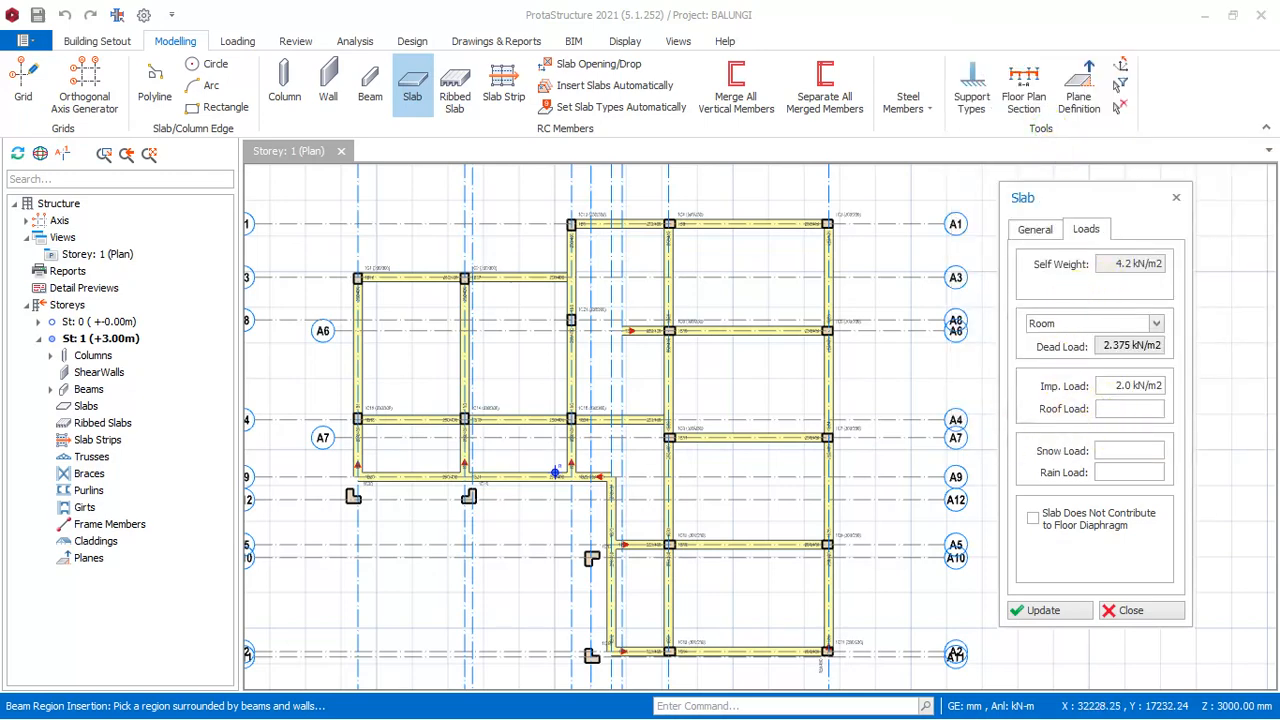
- Insert the slab in the beam region between axes A16 and A17, from A1 to A6
left_click(1100, 458)
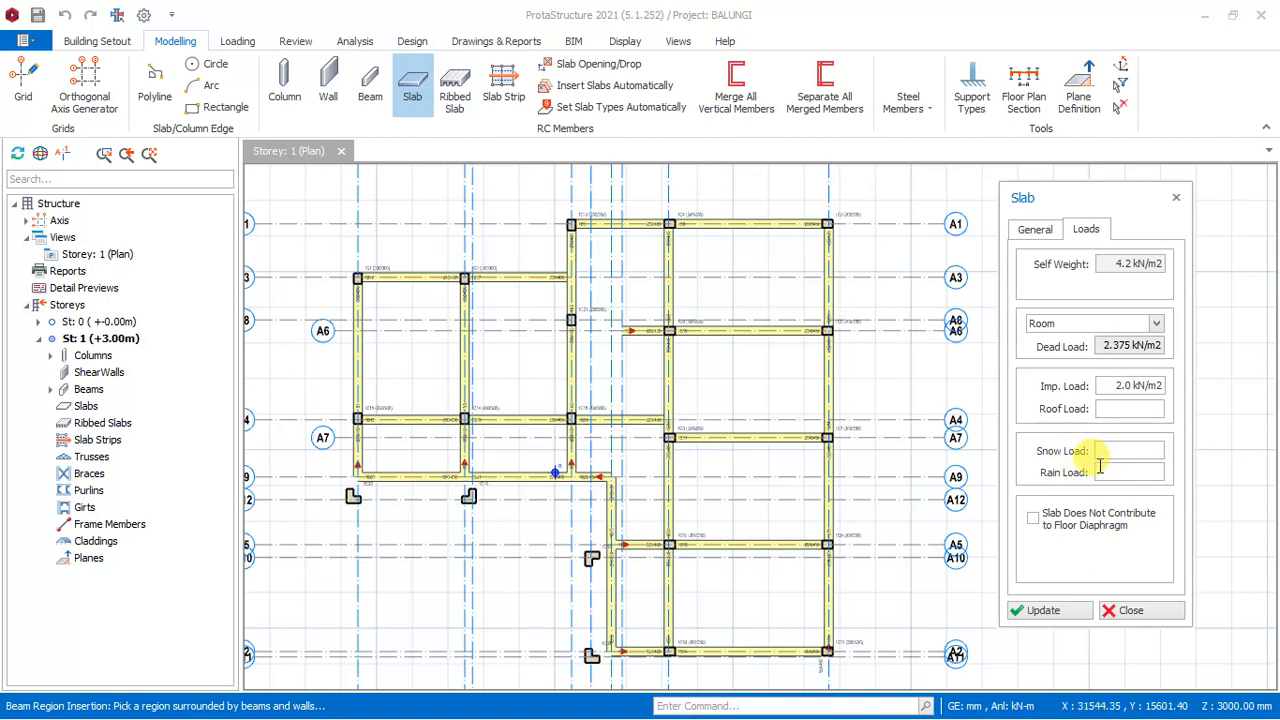
left_click(1100, 455)
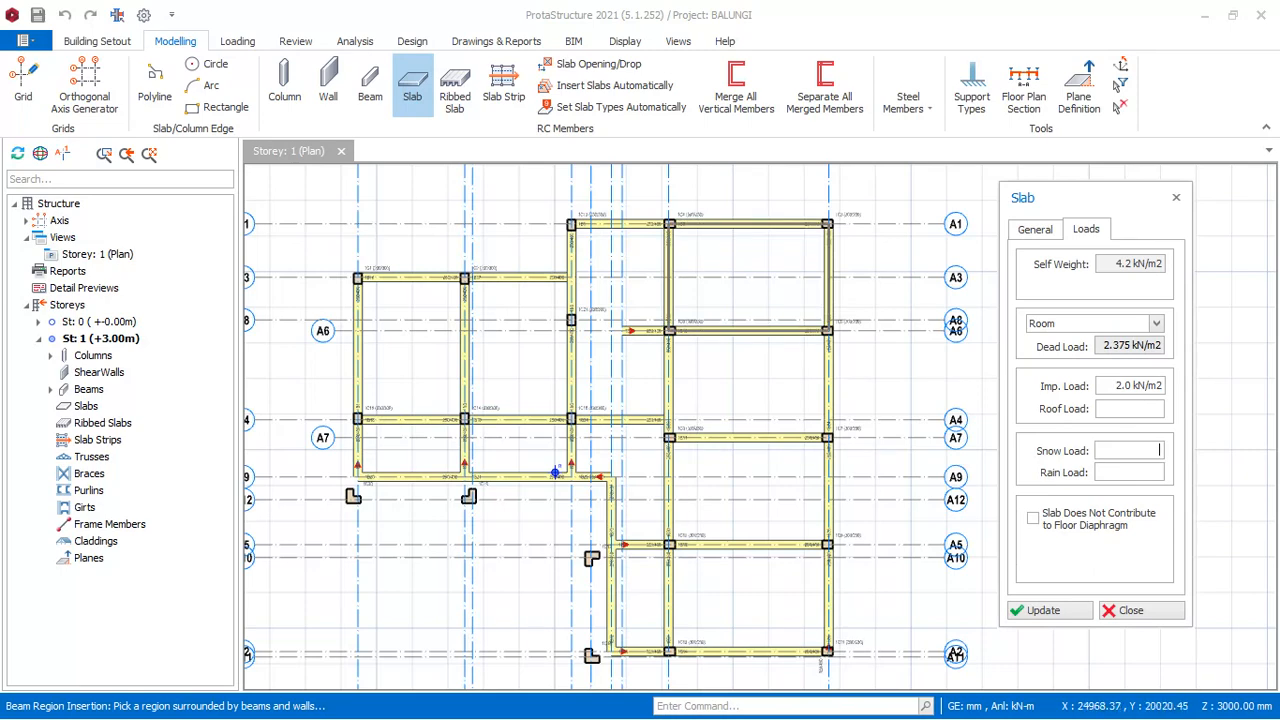
left_click(738, 269)
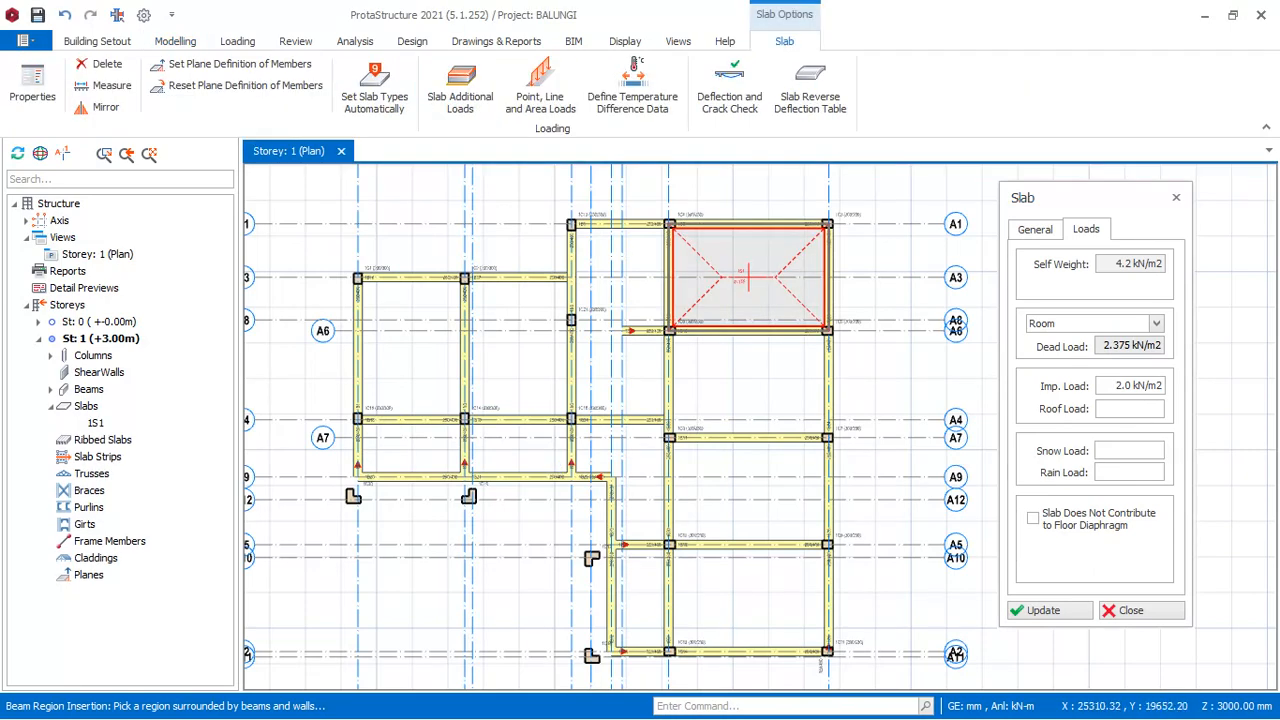
- Set the imposed load for the next slab to 3.000, Balconies (Guest Houses / Clubs)
scroll(806, 272, "down", 2)
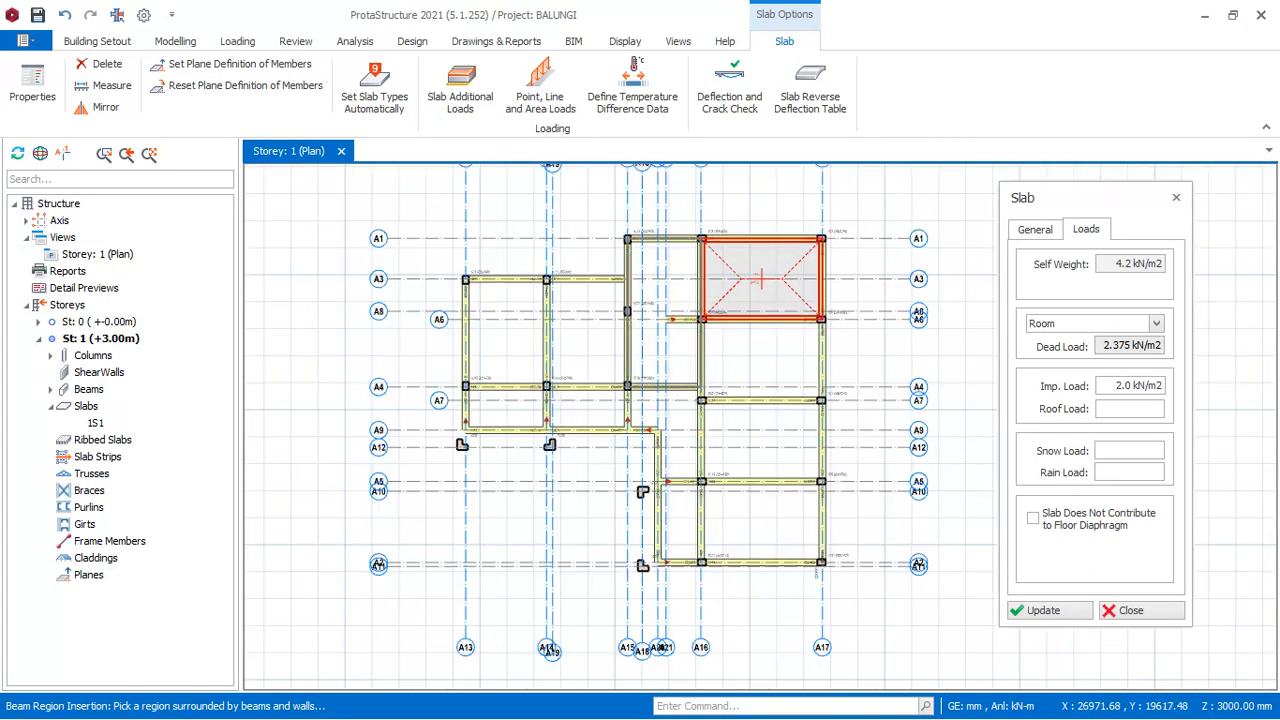
scroll(673, 318, "up", 2)
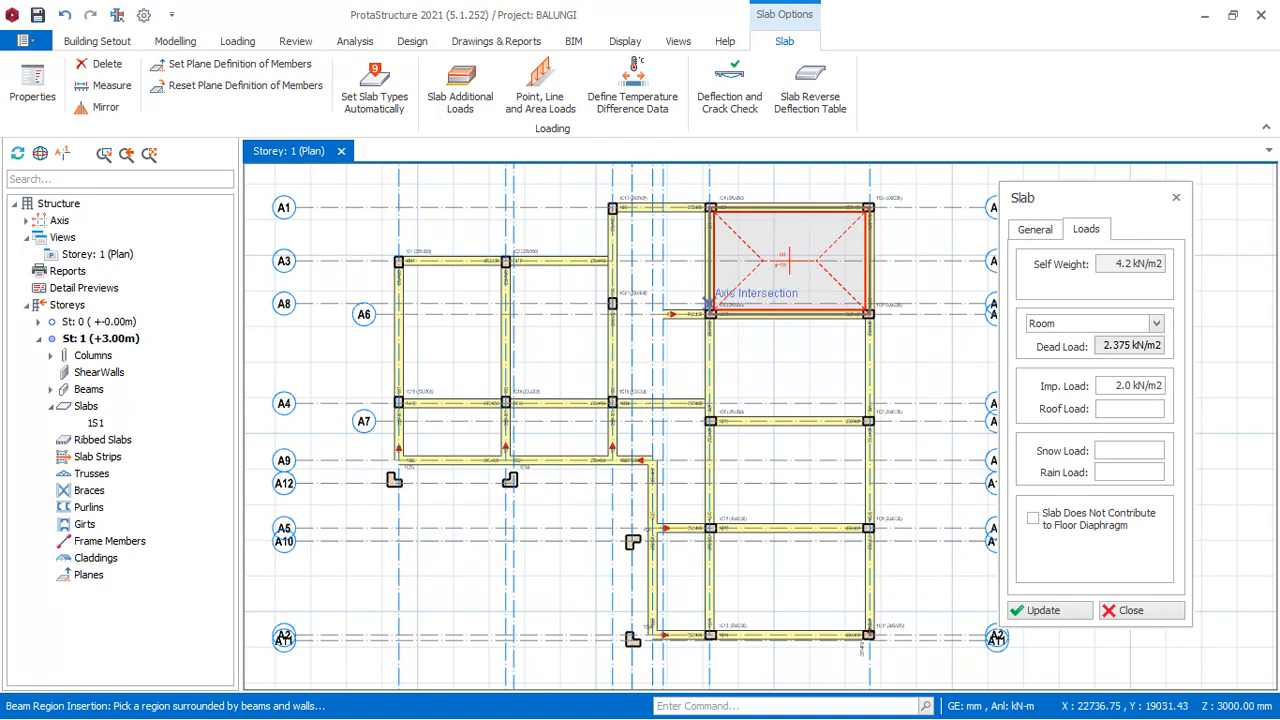
left_click(1127, 387)
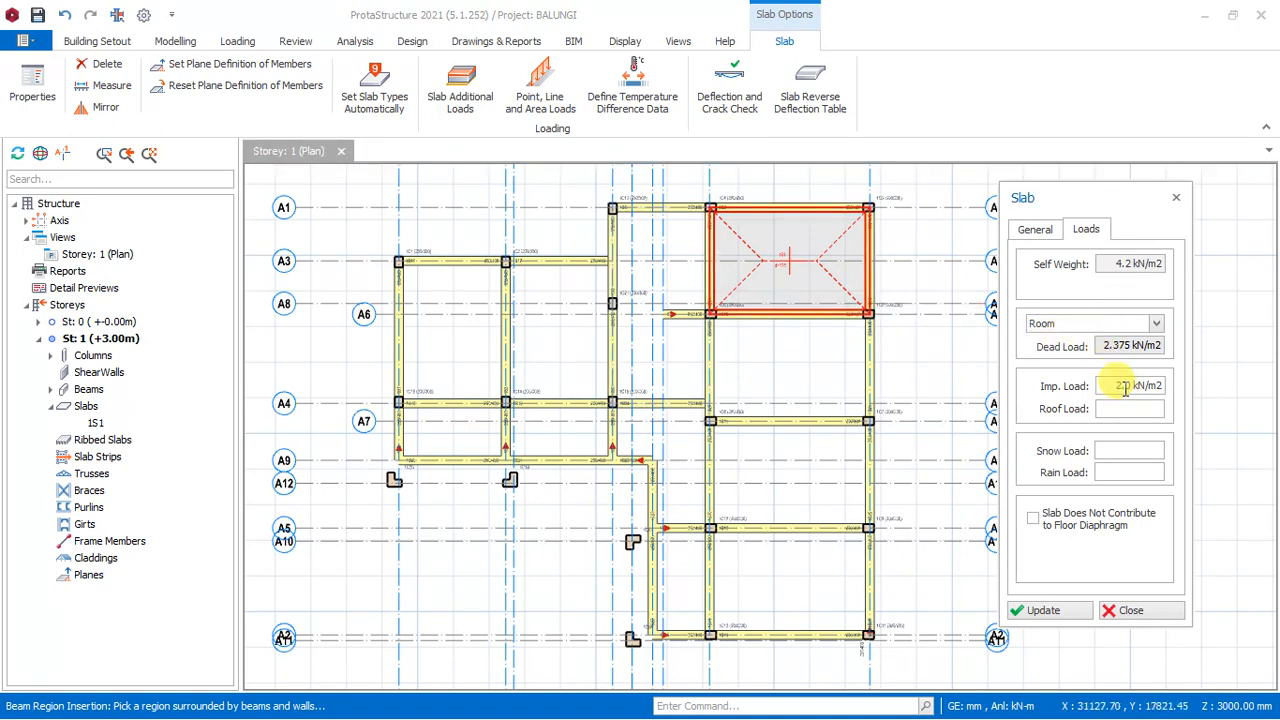
left_click(1124, 388)
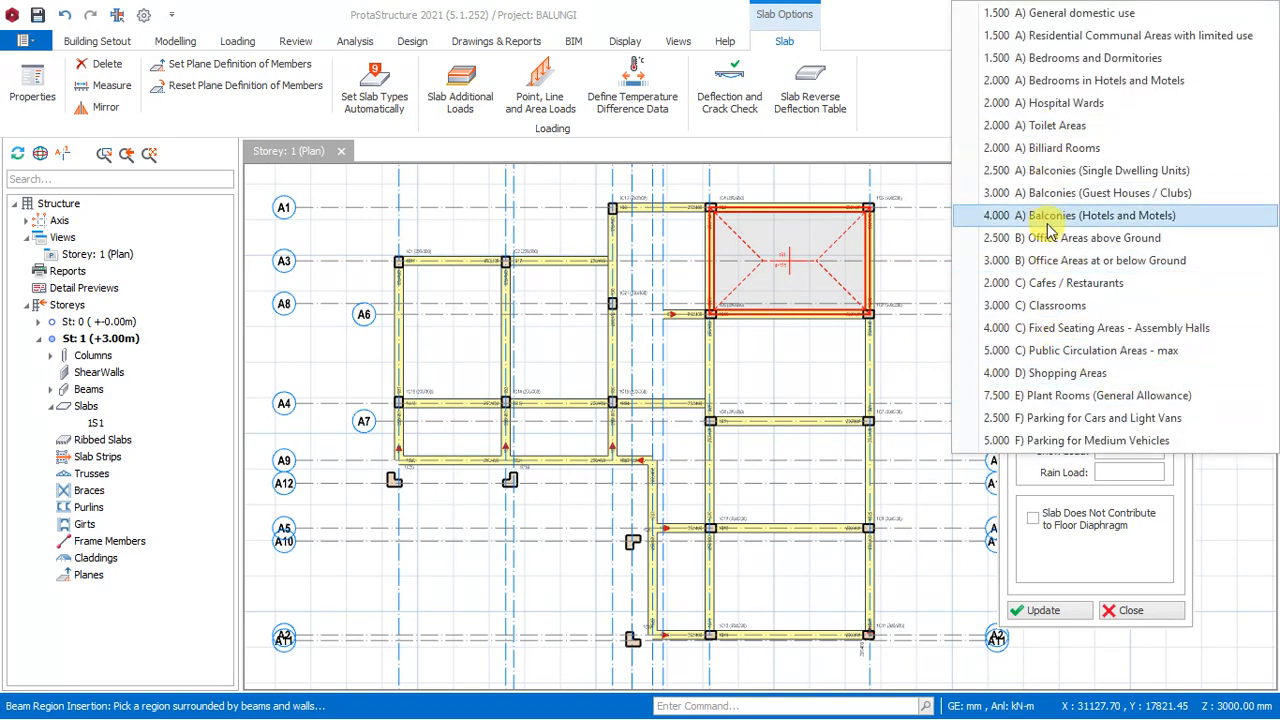
left_click(1043, 195)
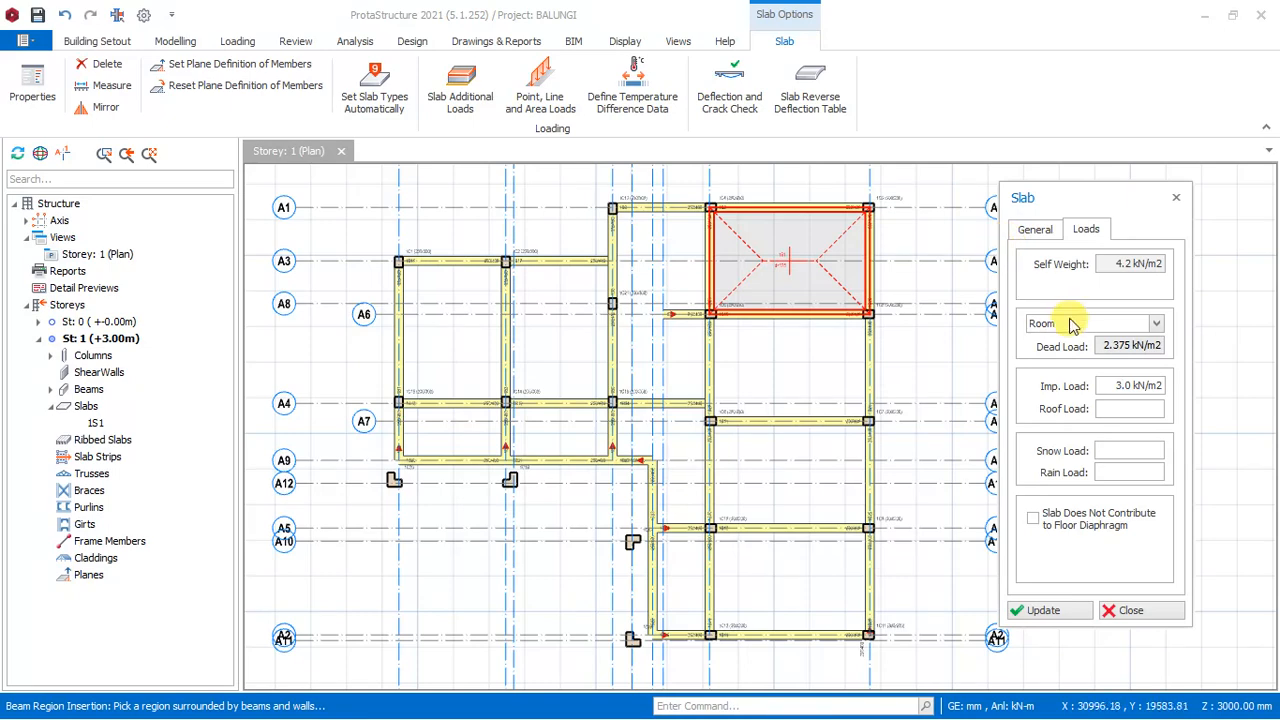
- Try to insert the slab in the beam region between axes A15 and A16, from A1 to A4
left_click(1036, 232)
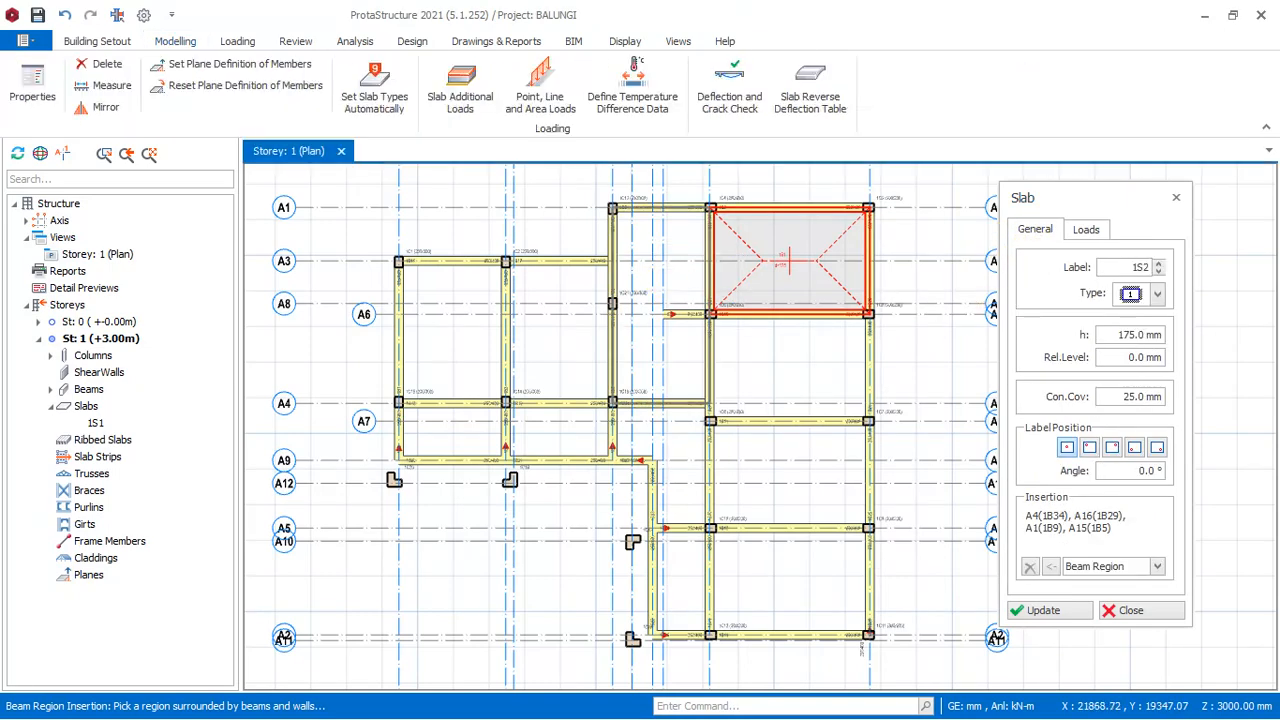
left_click(657, 290)
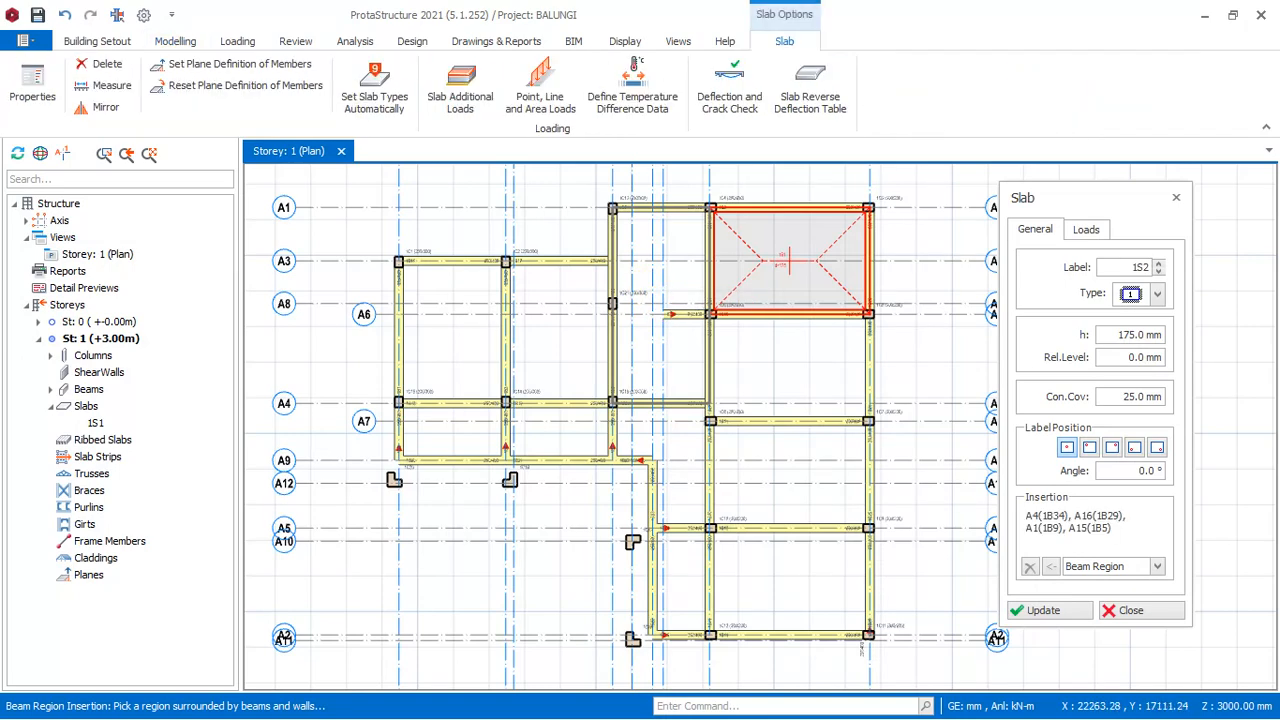
scroll(647, 306, "up", 3)
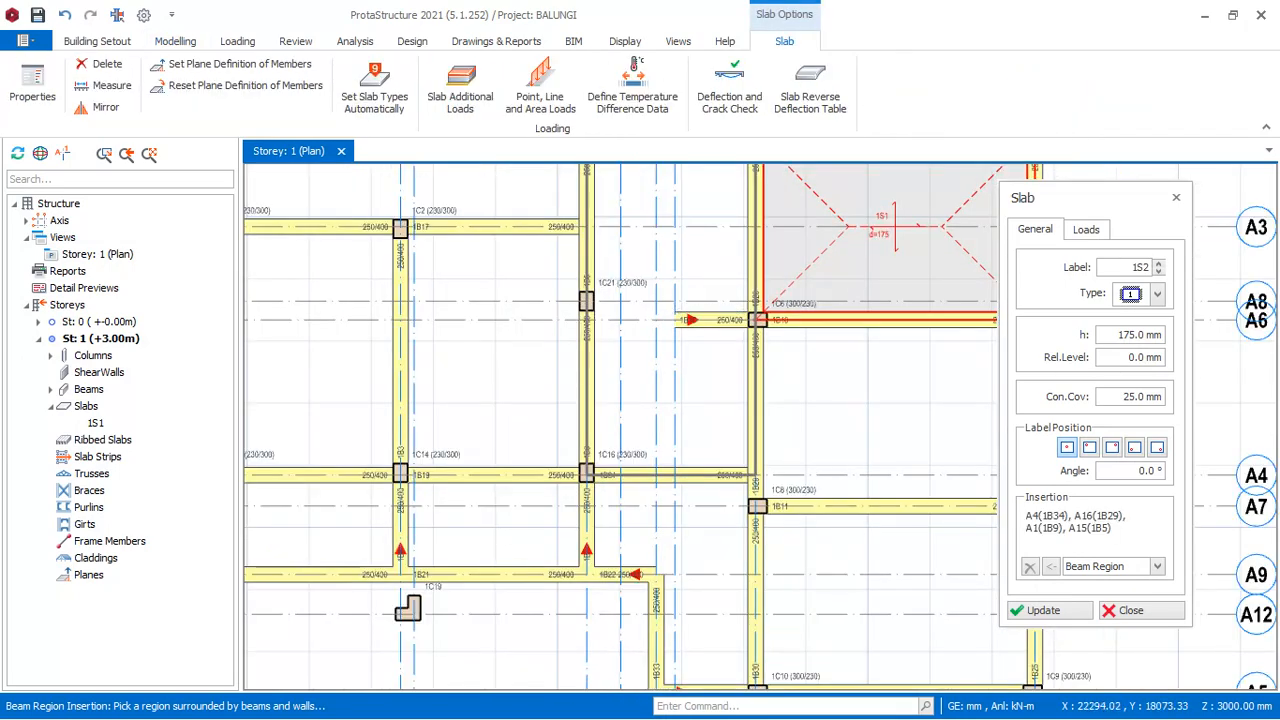
scroll(685, 326, "up", 1)
scroll(681, 395, "down", 2)
scroll(685, 335, "up", 1)
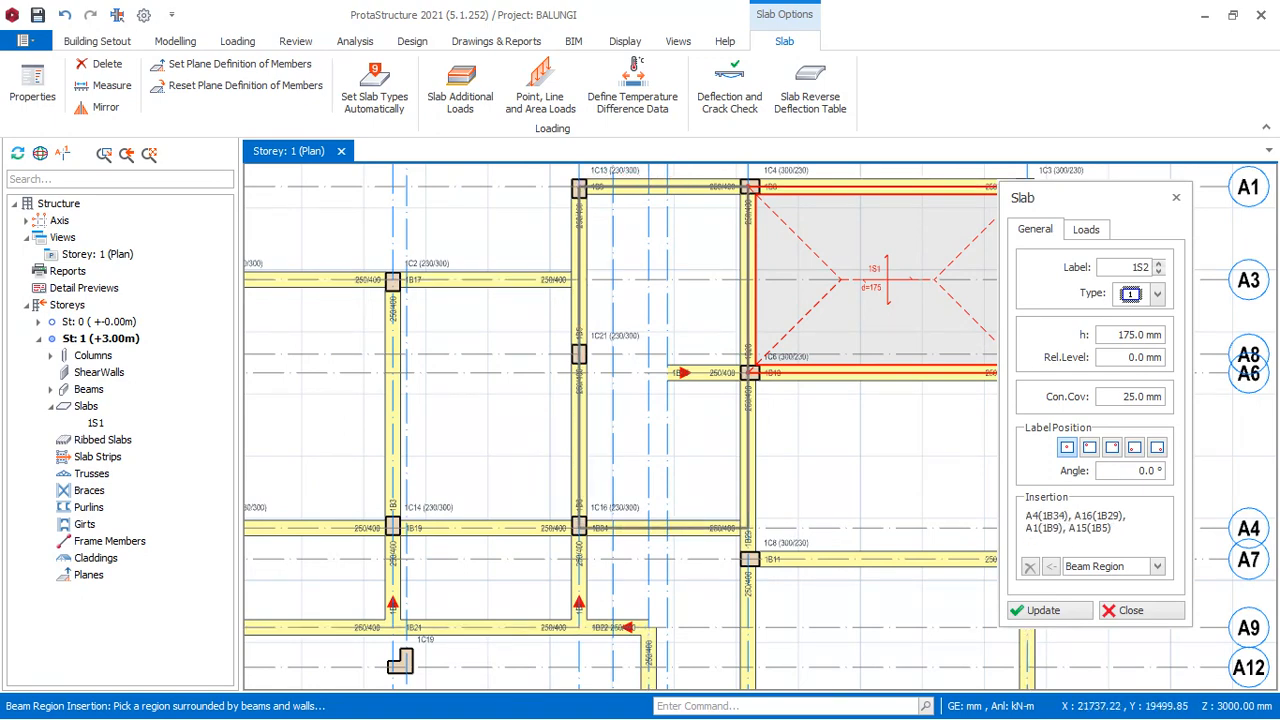
scroll(667, 356, "up", 1)
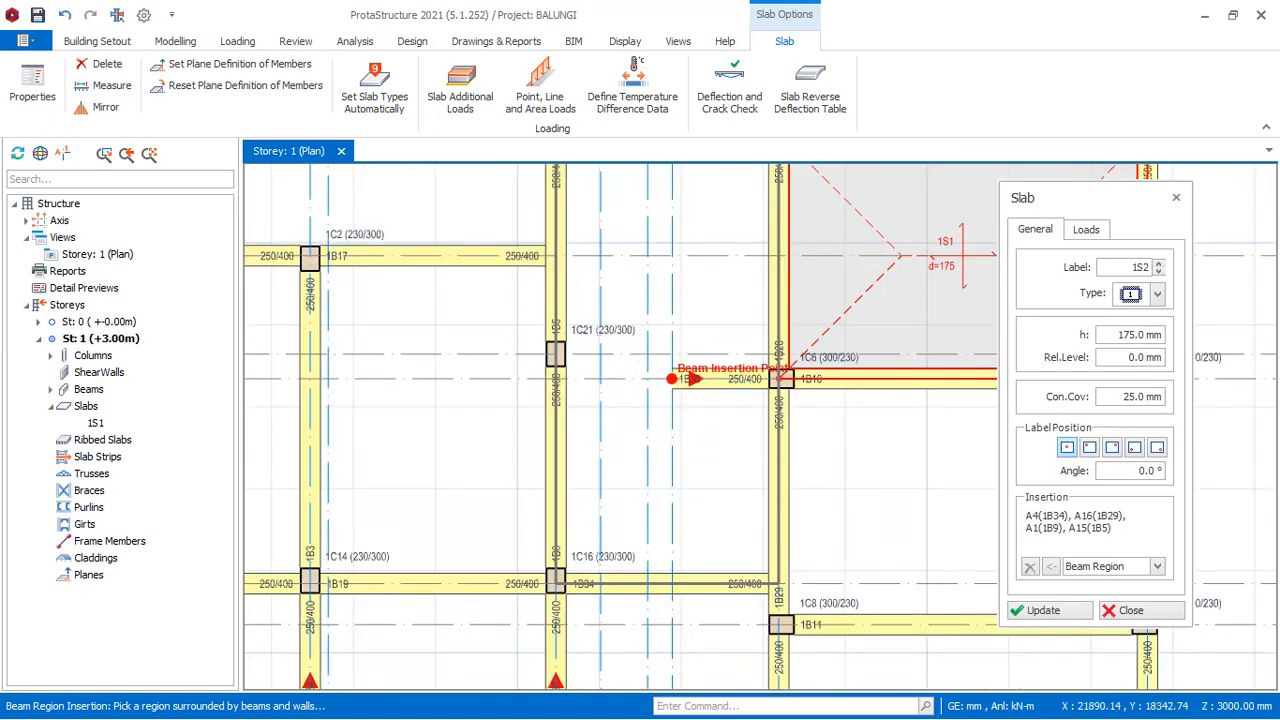
scroll(680, 376, "down", 3)
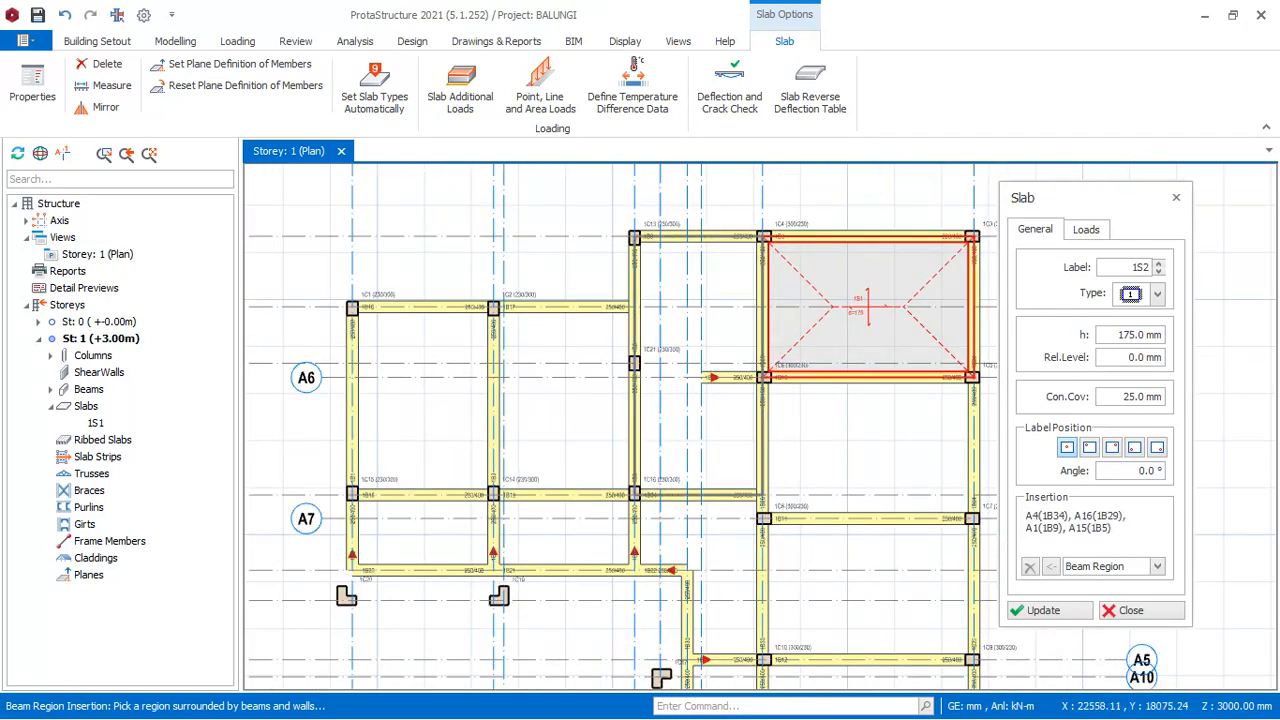
scroll(728, 380, "up", 2)
scroll(700, 372, "down", 2)
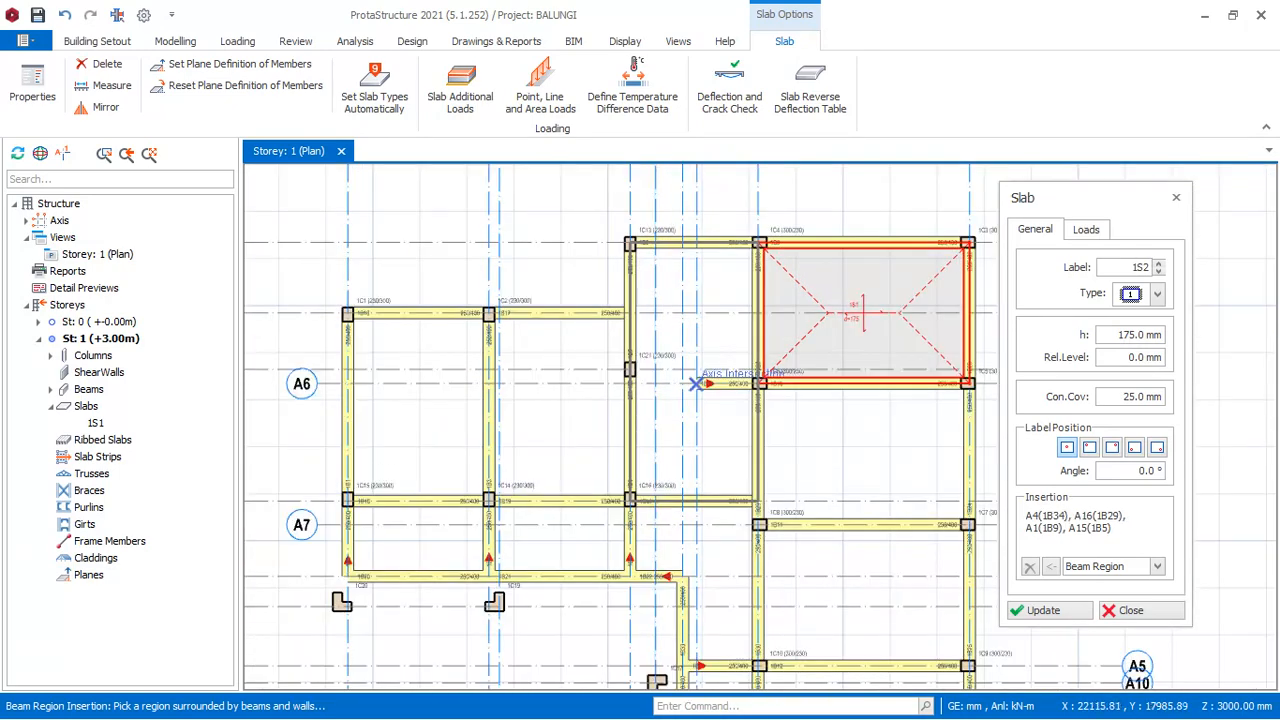
- Delete the short stub beam on axis A6 that projects from axis A16 towards A15
key("Escape")
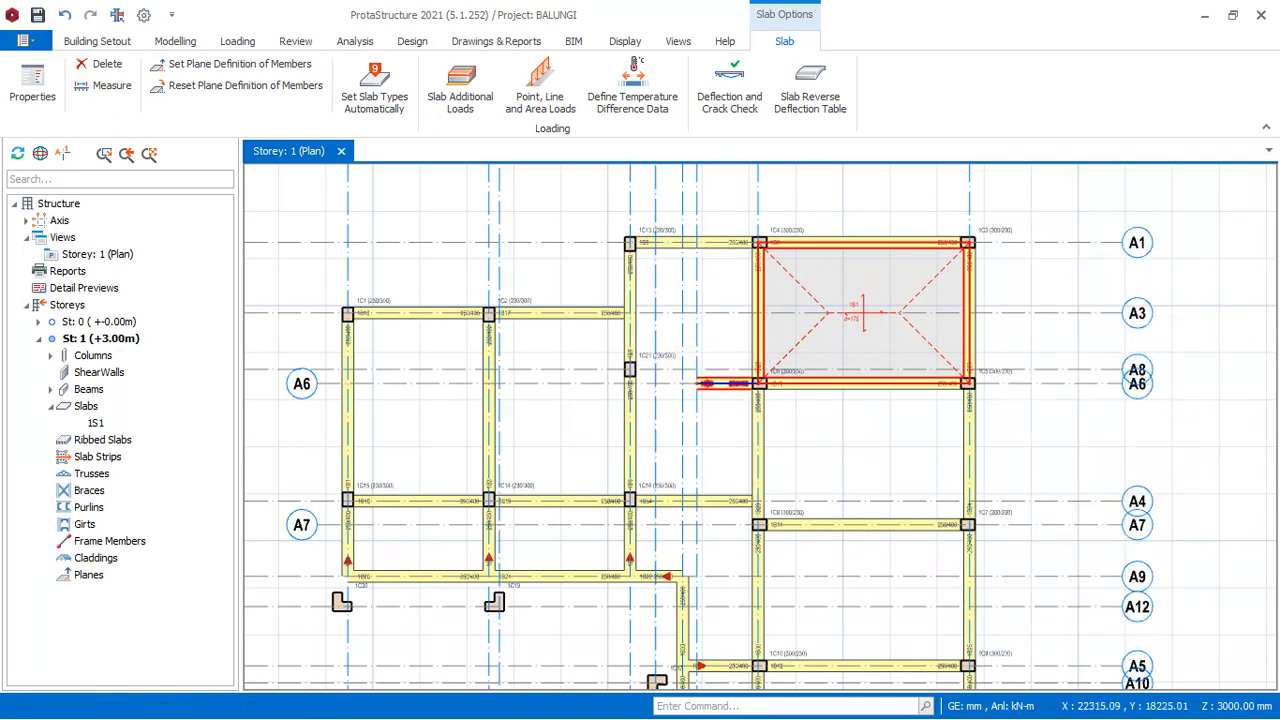
left_click(720, 384)
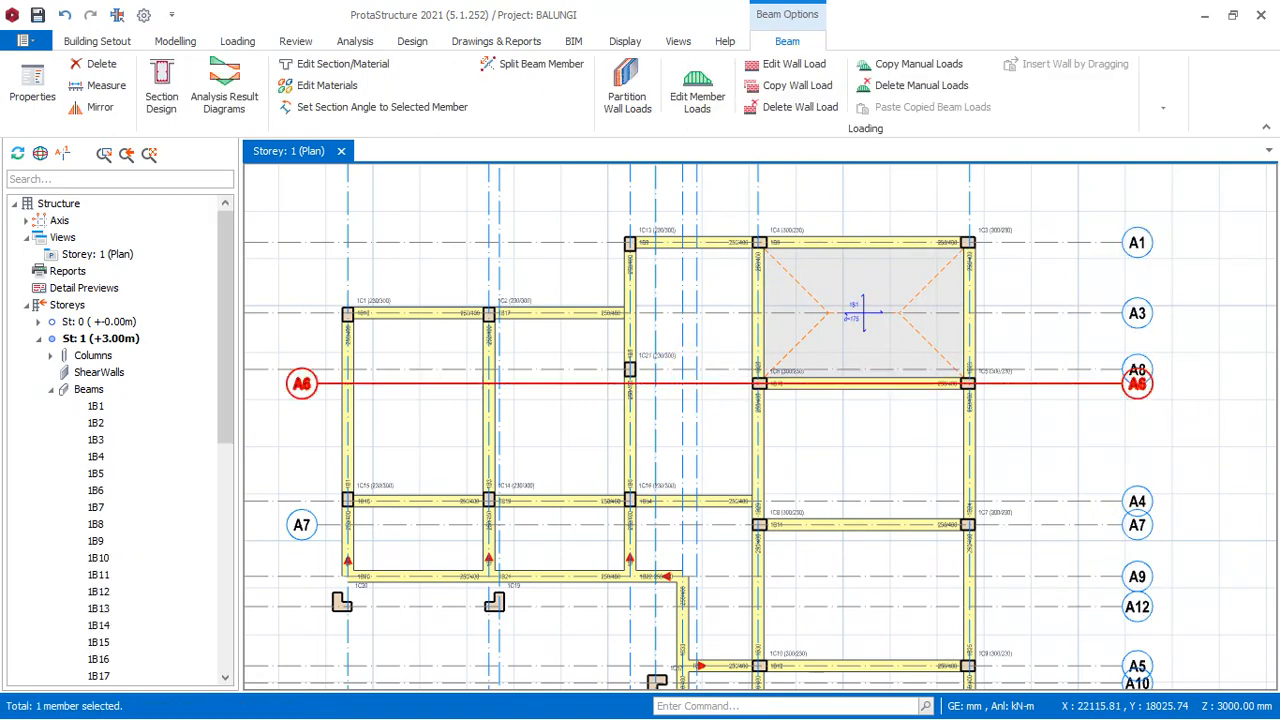
key("Escape")
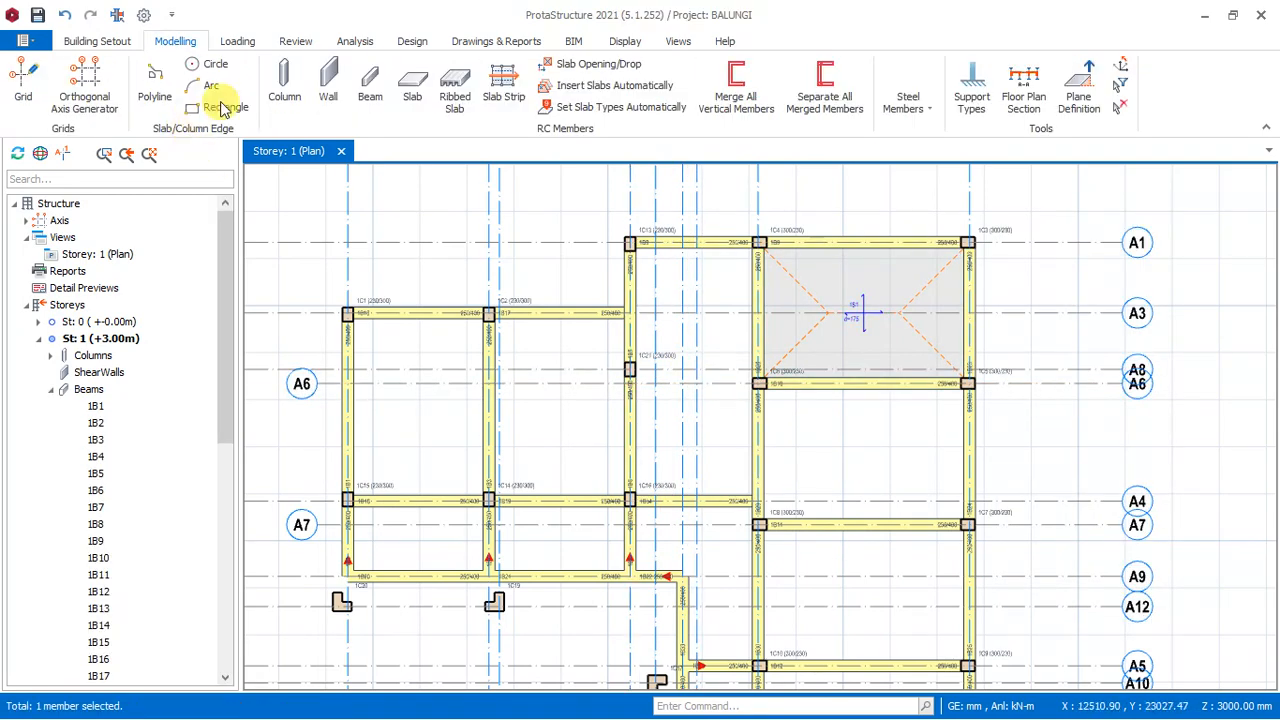
- Start a new slab with h 175 mm, dead load type Room and imposed load 3.000 for Balconies (Guest Houses / Clubs)
left_click(412, 88)
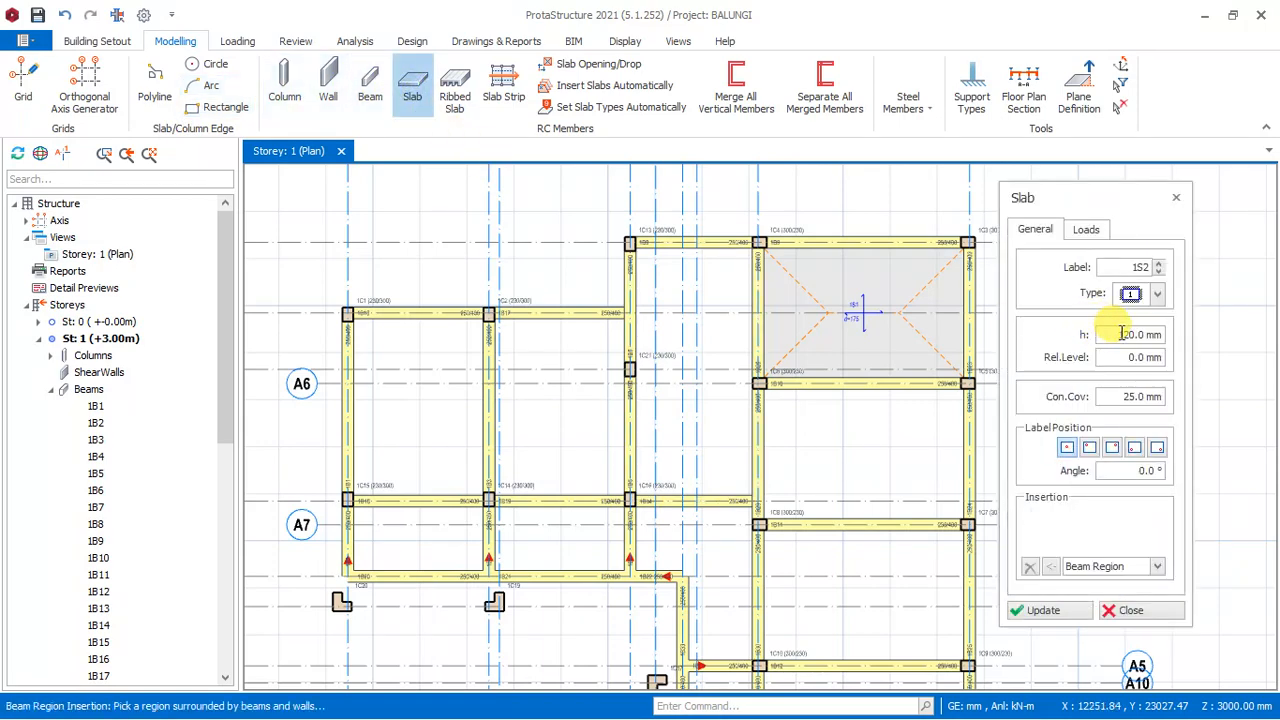
left_click(1112, 335)
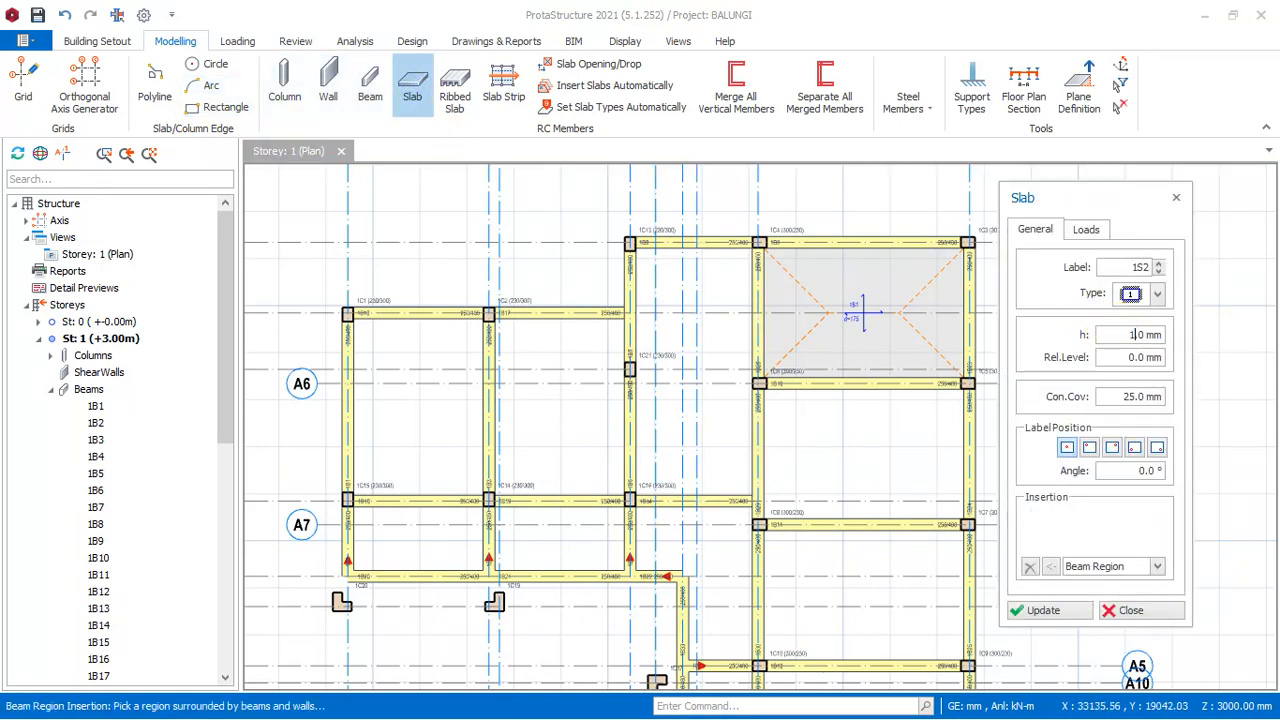
left_click(1088, 232)
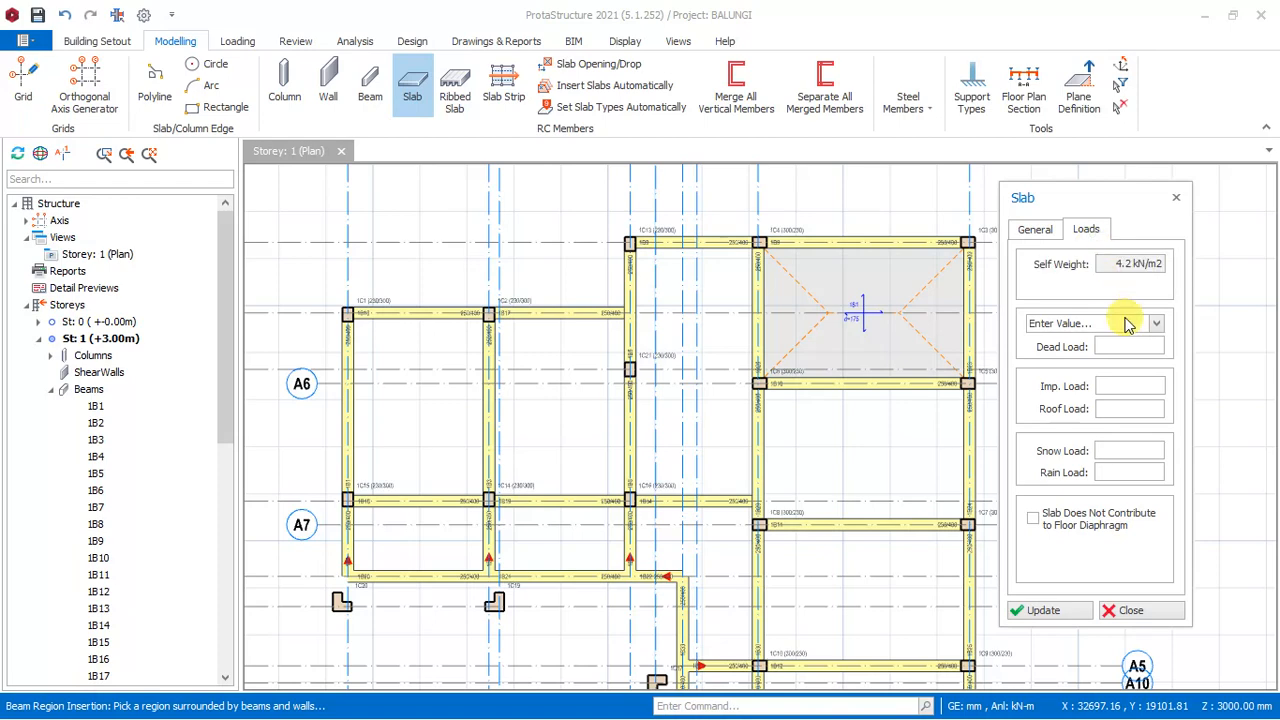
left_click(1157, 324)
left_click(1110, 354)
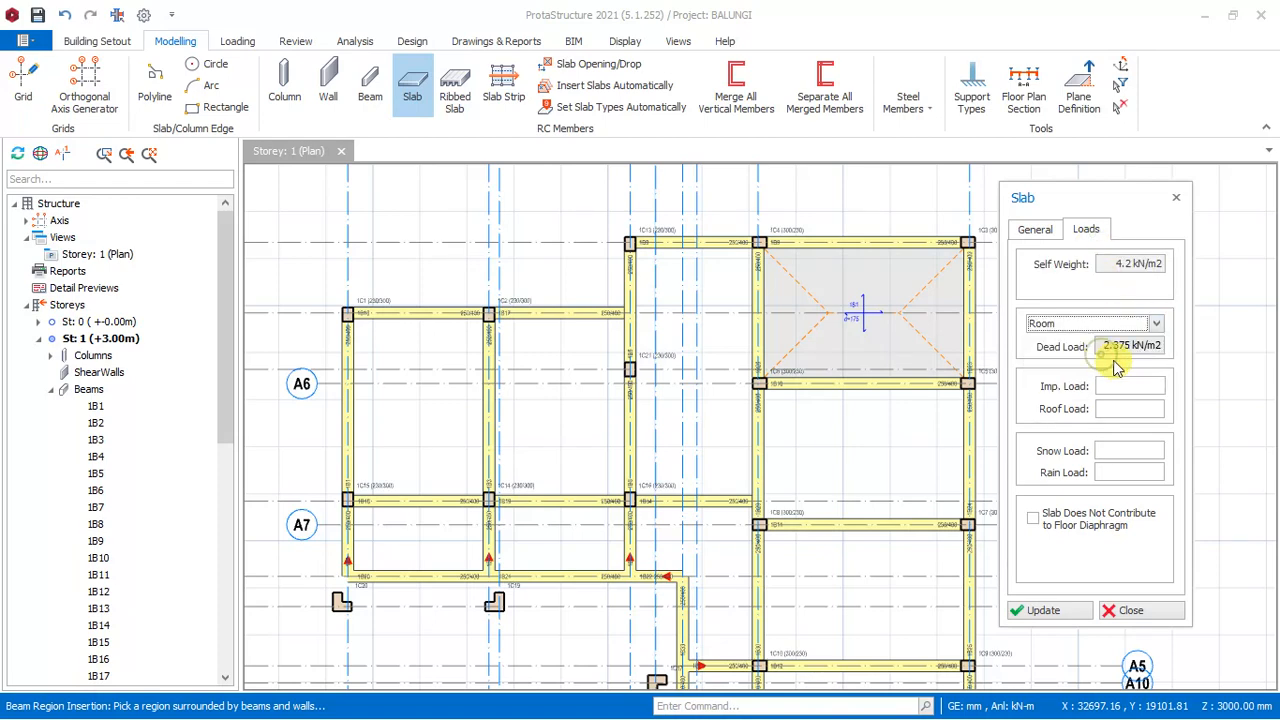
left_click(1136, 385)
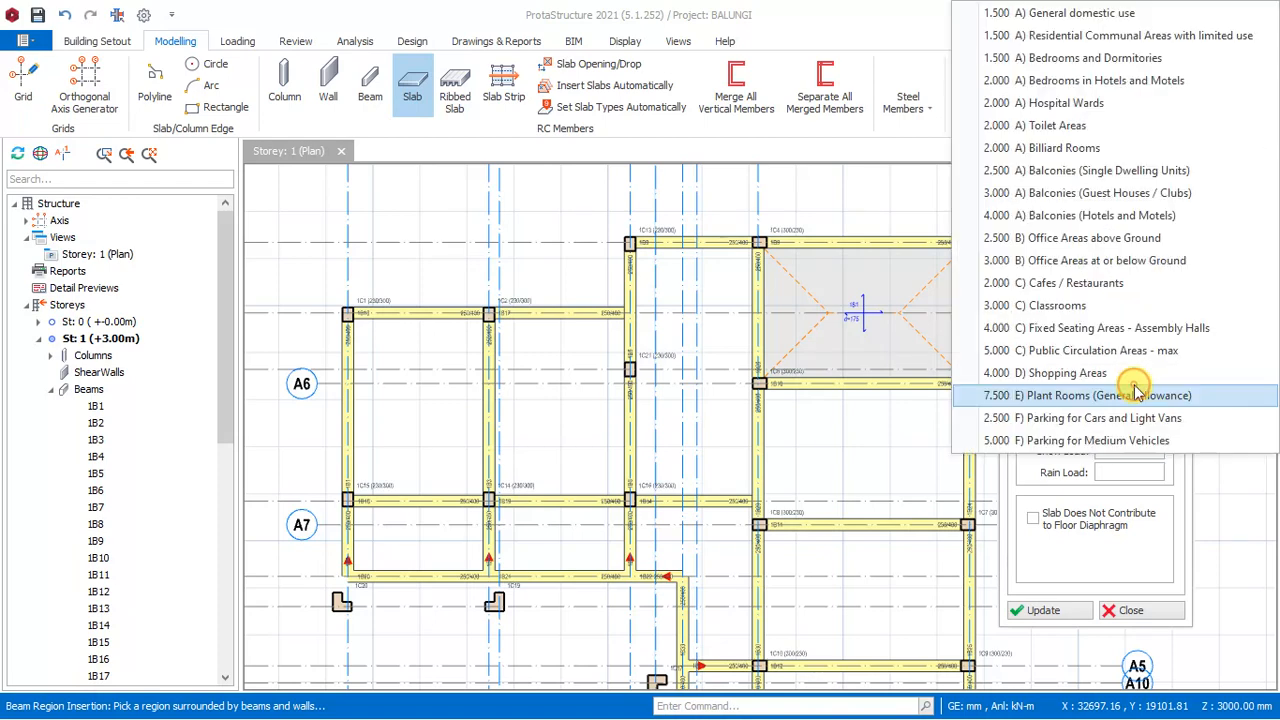
left_click(1093, 194)
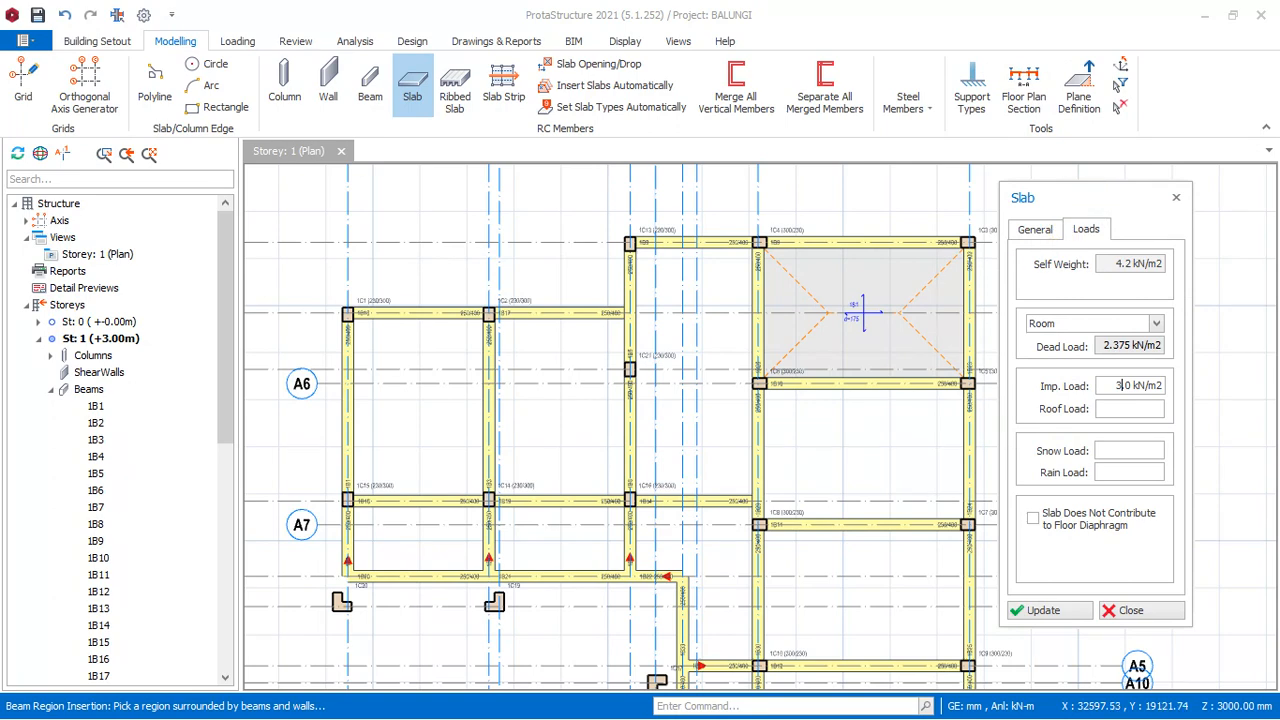
- Insert the slab in the beam region between axes A15 and A16, from A1 to A4
left_click(725, 355)
scroll(780, 420, "down", 3)
scroll(793, 481, "up", 1)
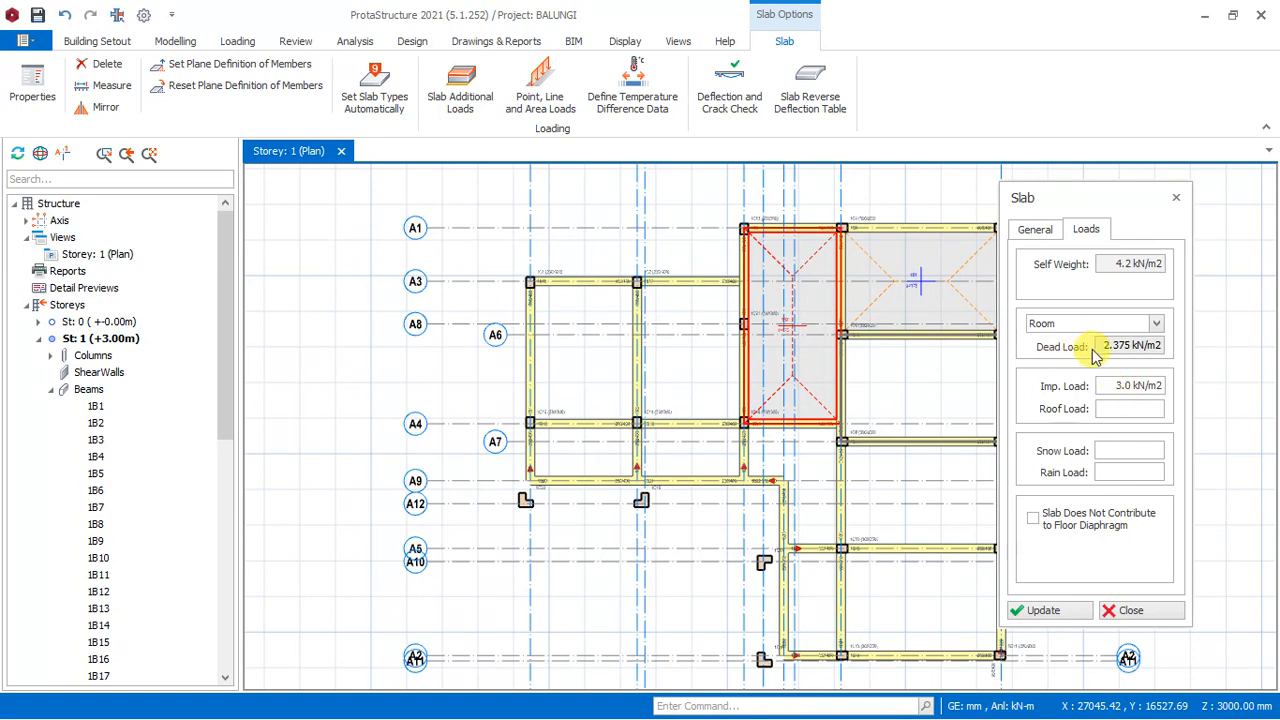
- Reselect the 3.000 Balconies (Guest Houses / Clubs) imposed load and insert slabs in the two regions between A4 and A9, from A13 to A15
left_click(1145, 387)
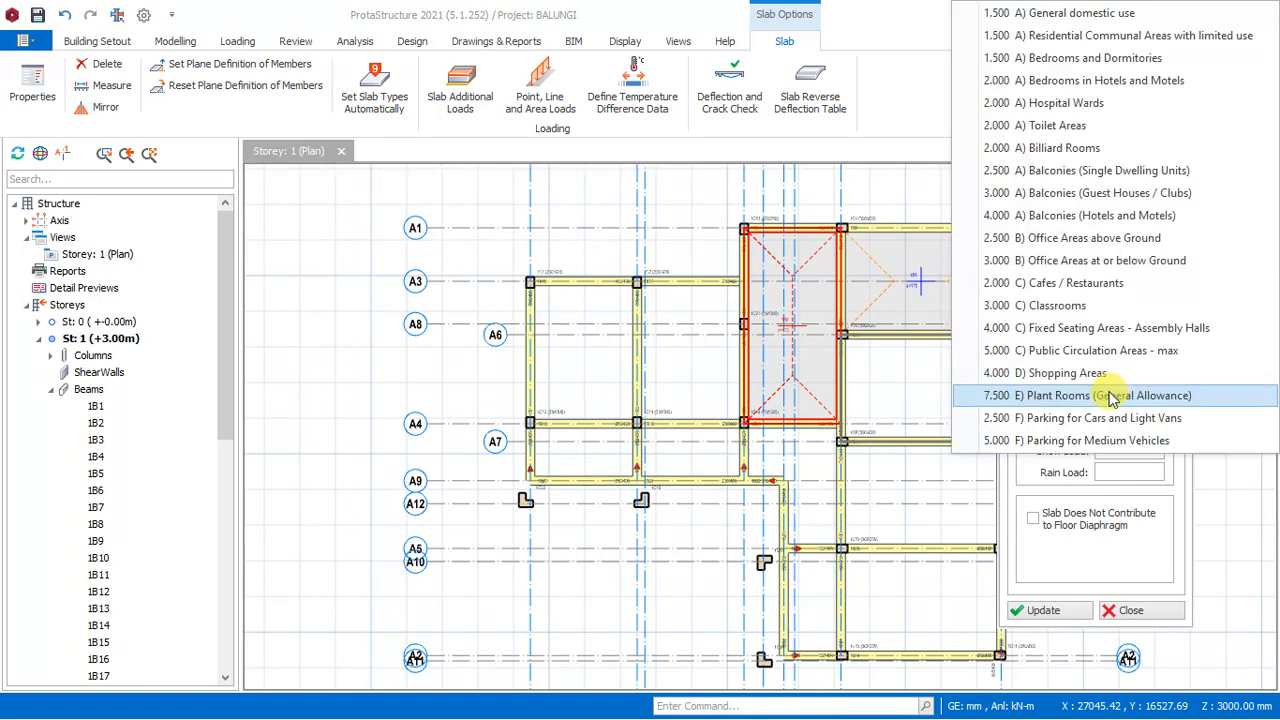
left_click(1060, 197)
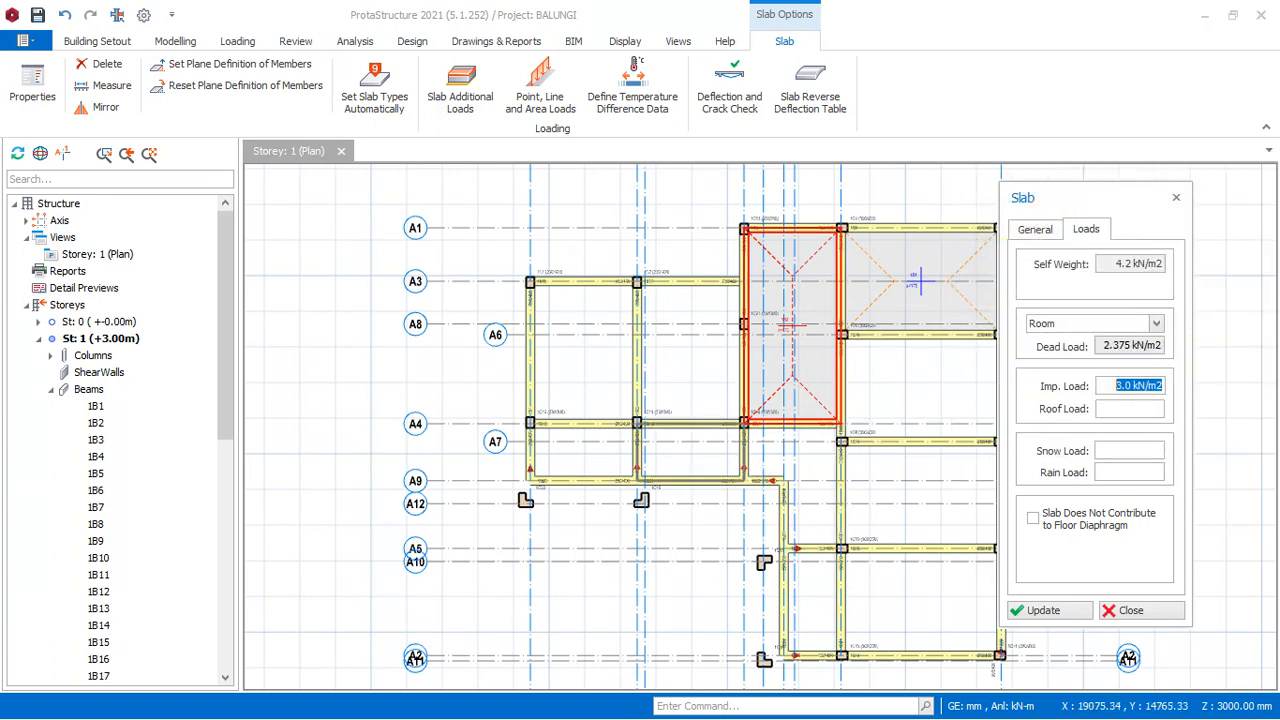
left_click(683, 458)
left_click(595, 448)
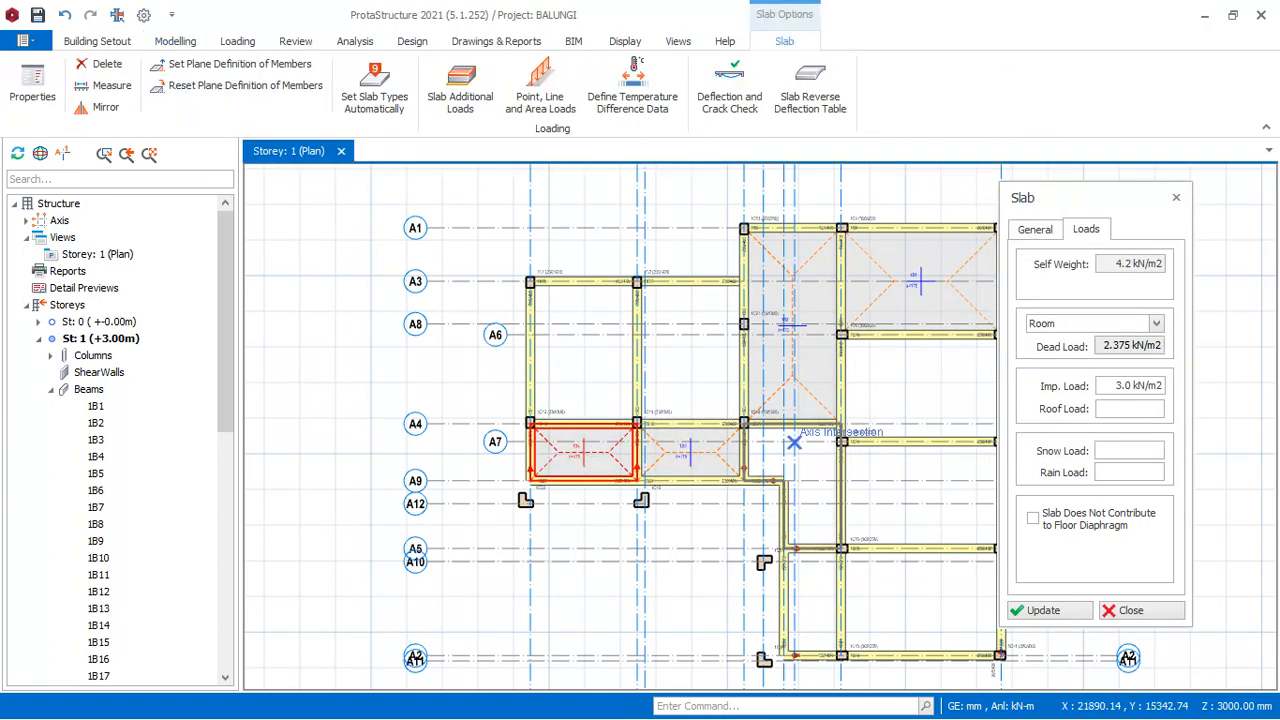
- Insert slabs in the L-shaped region between A4 and A5 beside axis A16 and in the narrow region below it, from A5 to A2
left_click(799, 442)
scroll(802, 356, "down", 3)
scroll(808, 499, "up", 3)
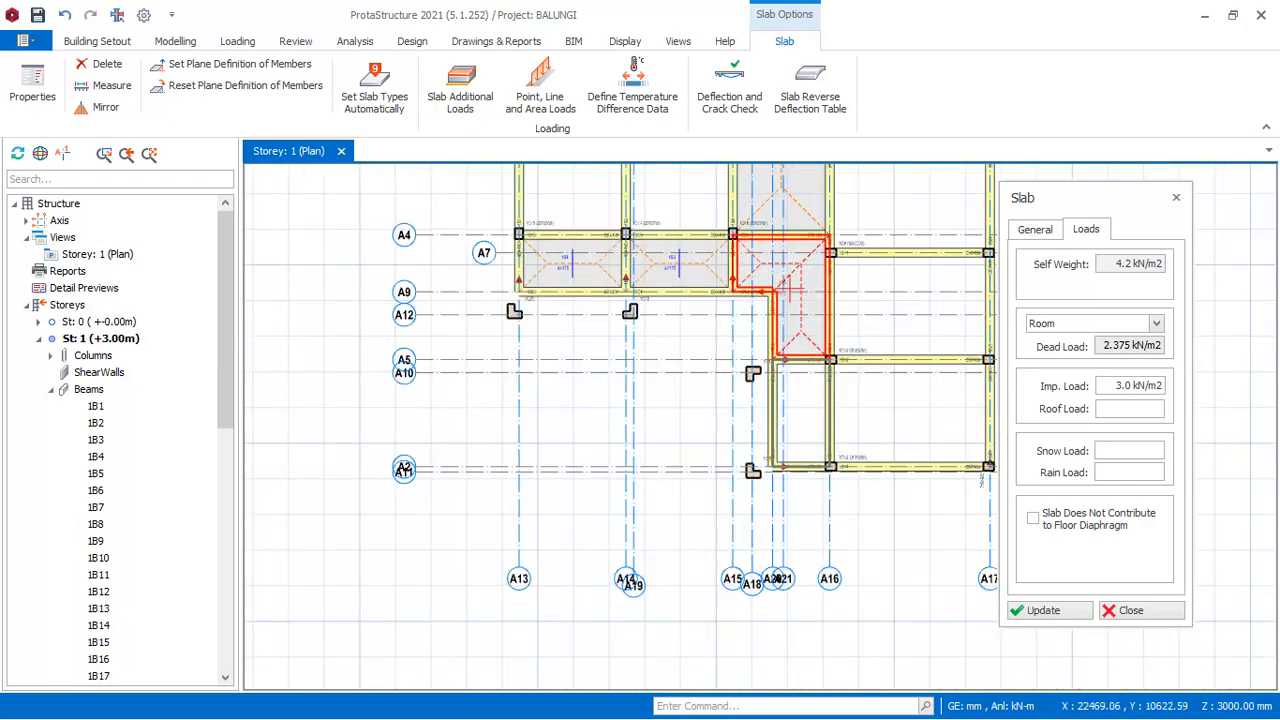
left_click(803, 420)
scroll(730, 435, "down", 3)
scroll(775, 330, "up", 5)
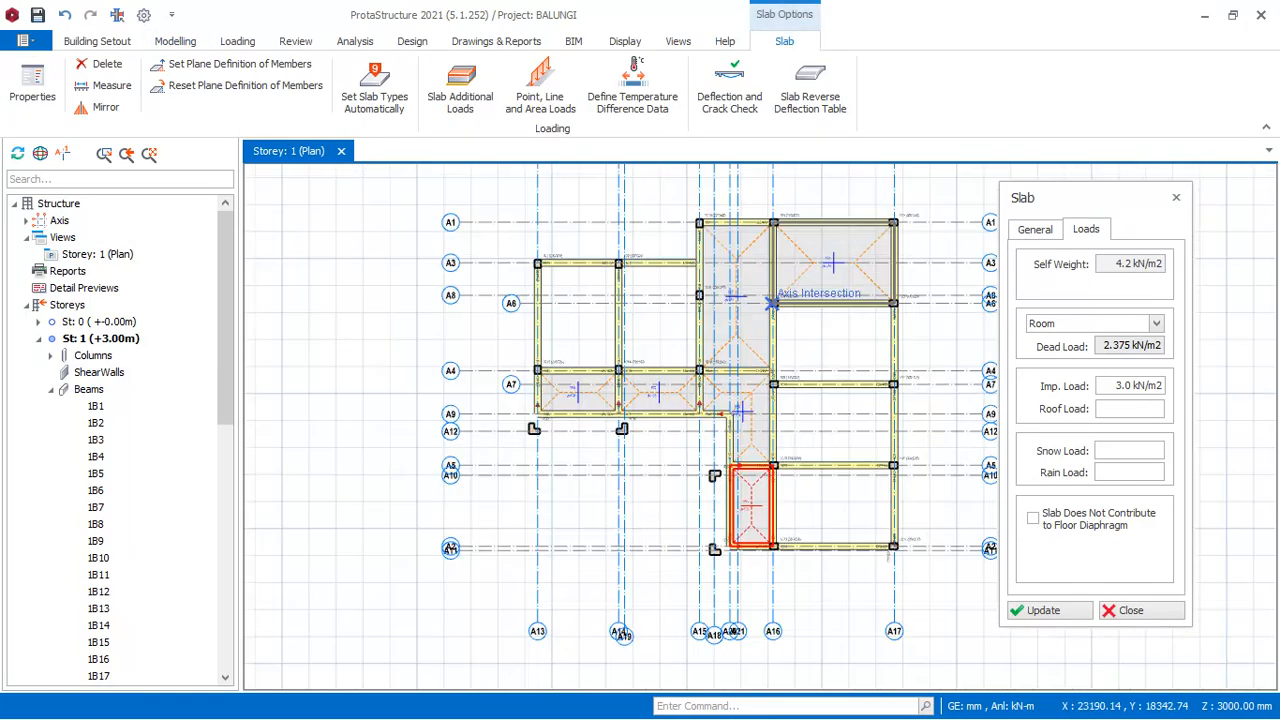
- End slab insertion and close the slab settings
scroll(674, 268, "up", 4)
scroll(684, 448, "down", 4)
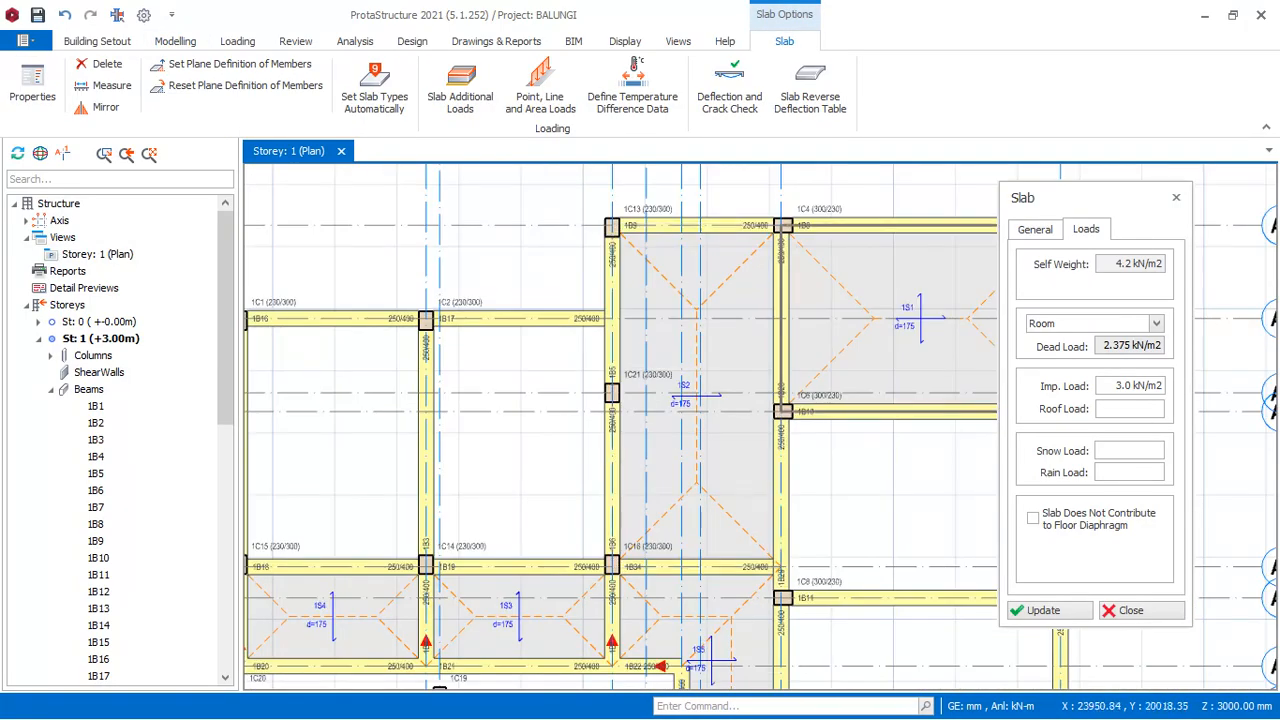
scroll(862, 268, "up", 3)
scroll(820, 284, "down", 3)
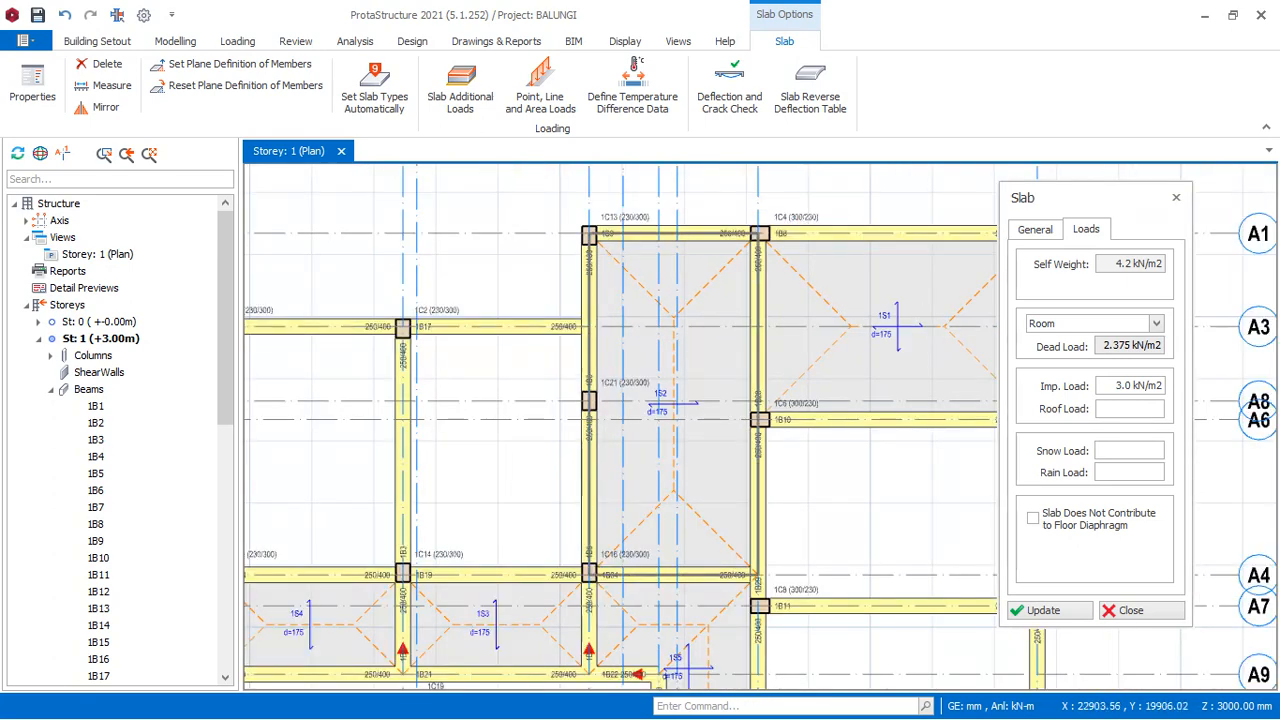
scroll(752, 316, "down", 2)
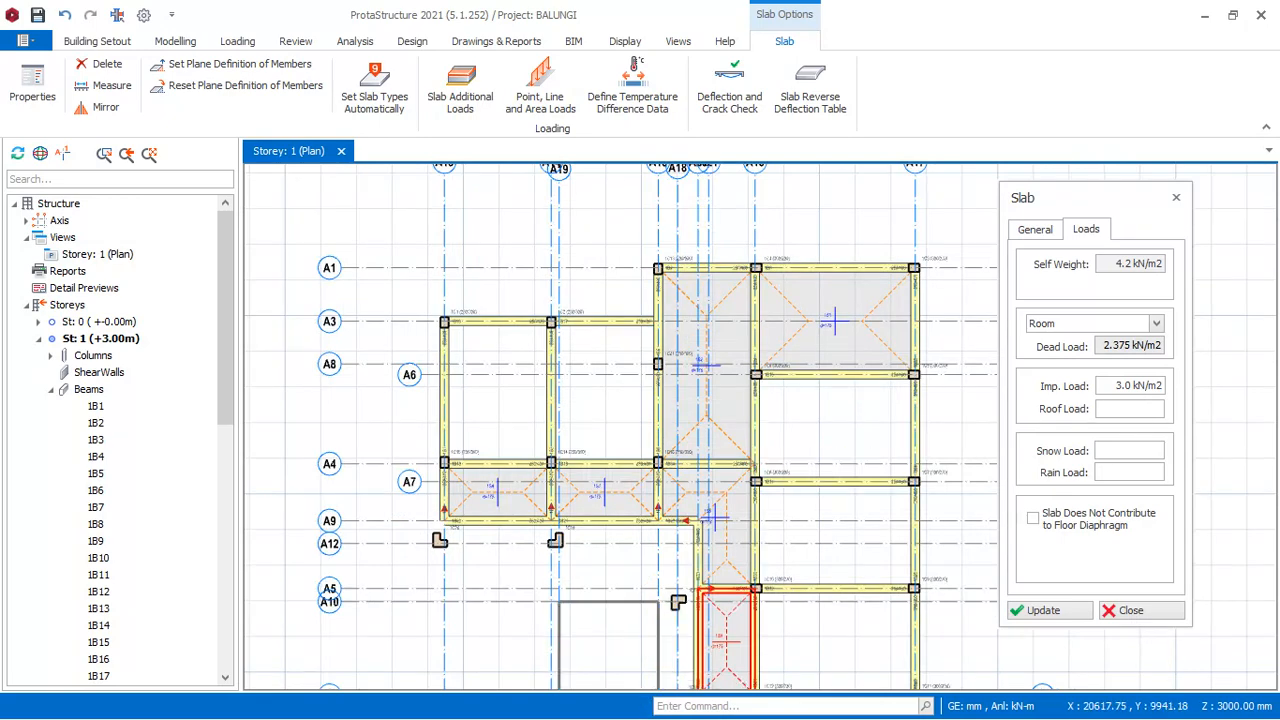
key("Escape")
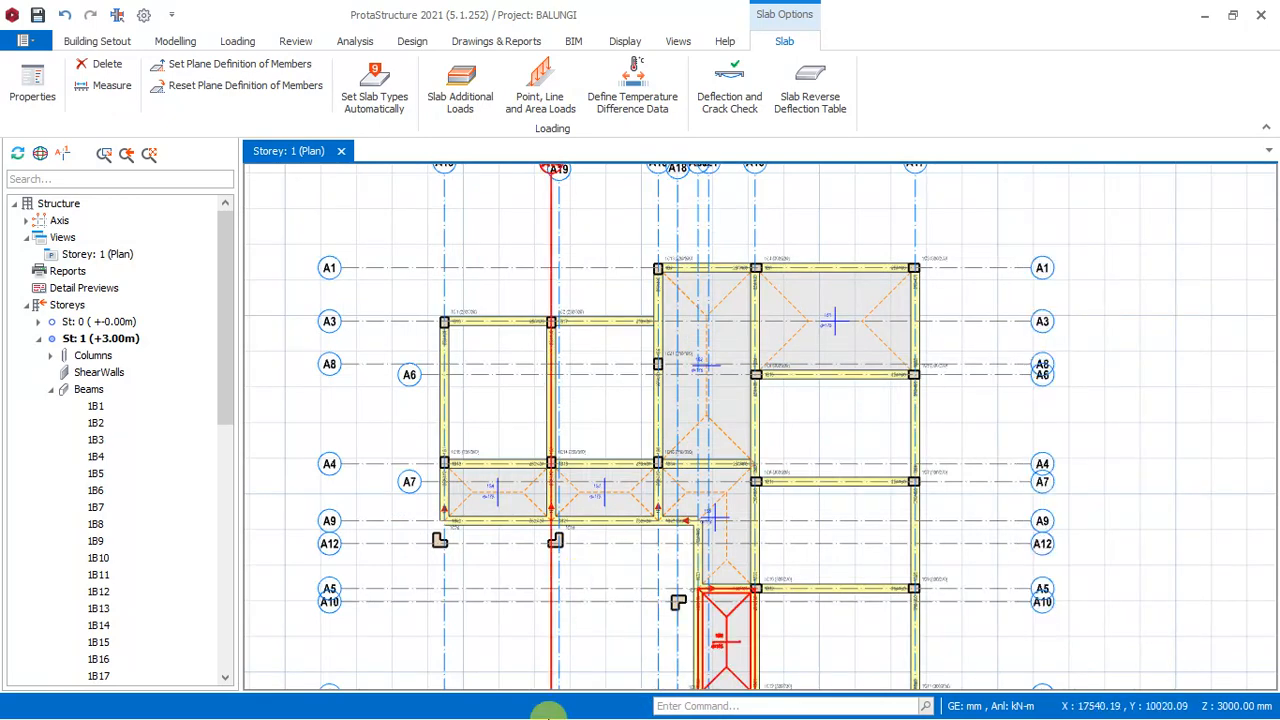
key("super")
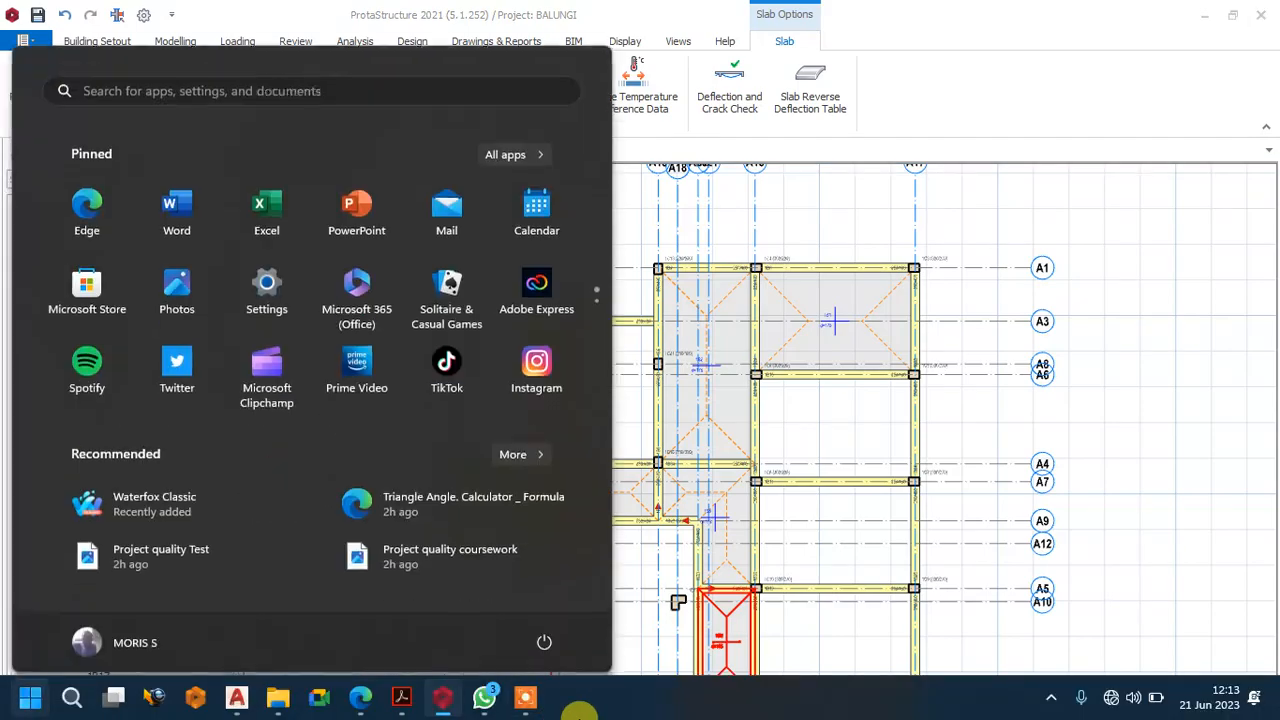
left_click(532, 698)
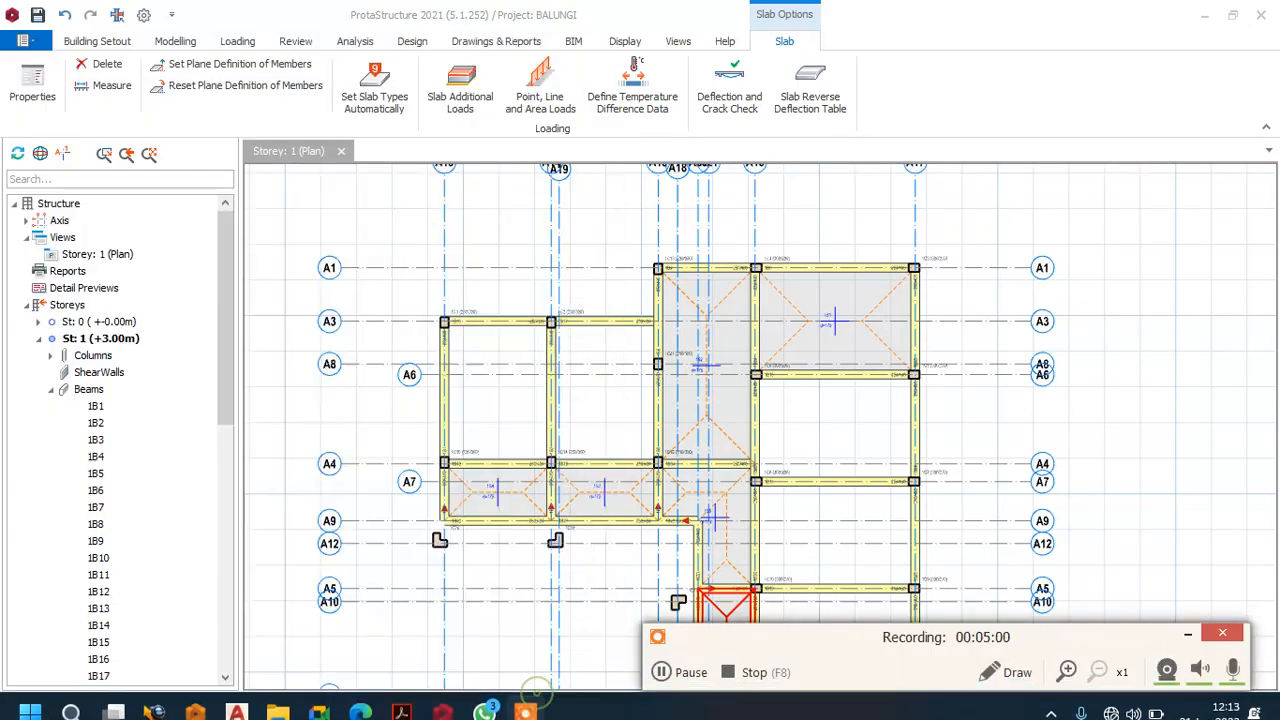
left_click(660, 678)
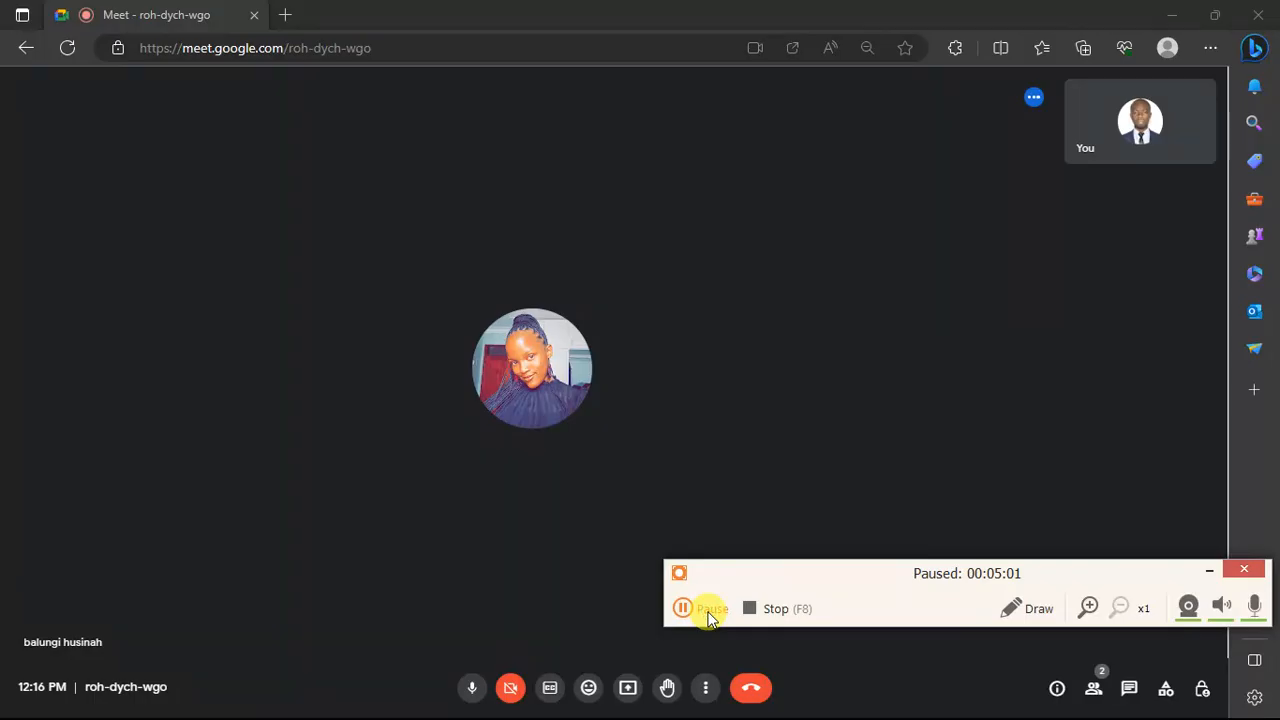
left_click(703, 609)
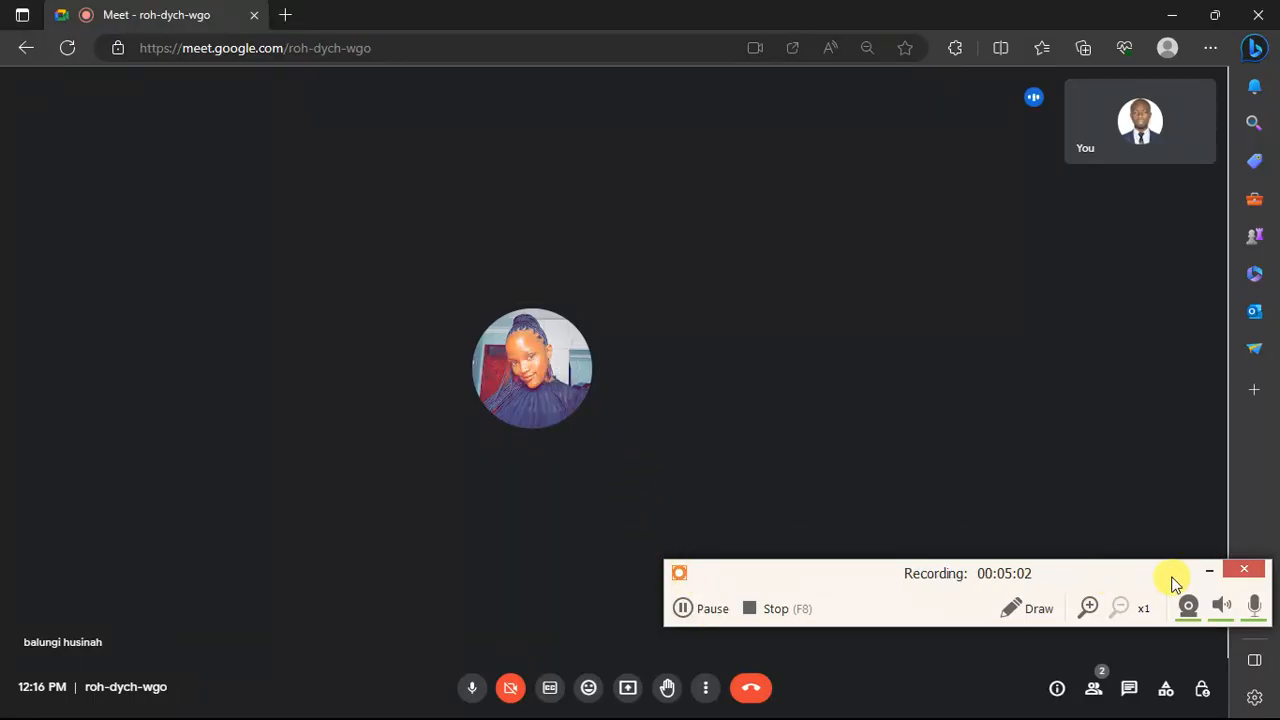
left_click(1216, 570)
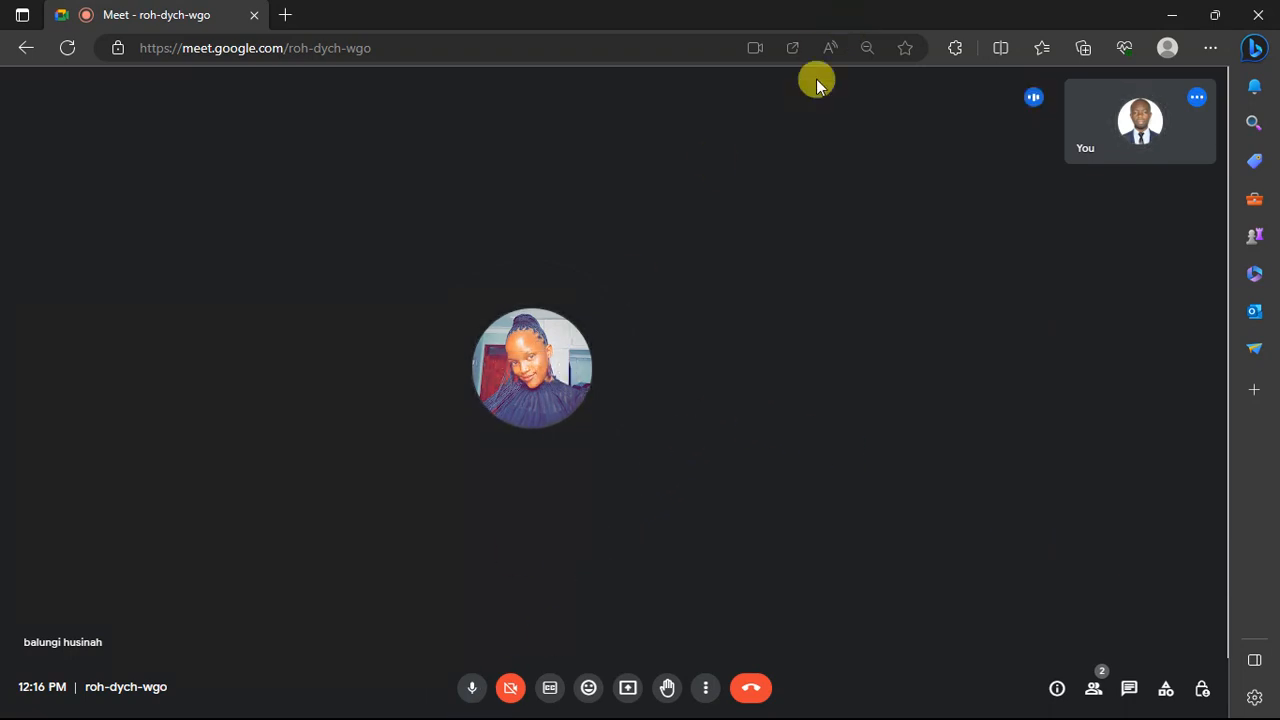
- Share the entire screen in the Google Meet call and return to the ProtaStructure plan
left_click(627, 692)
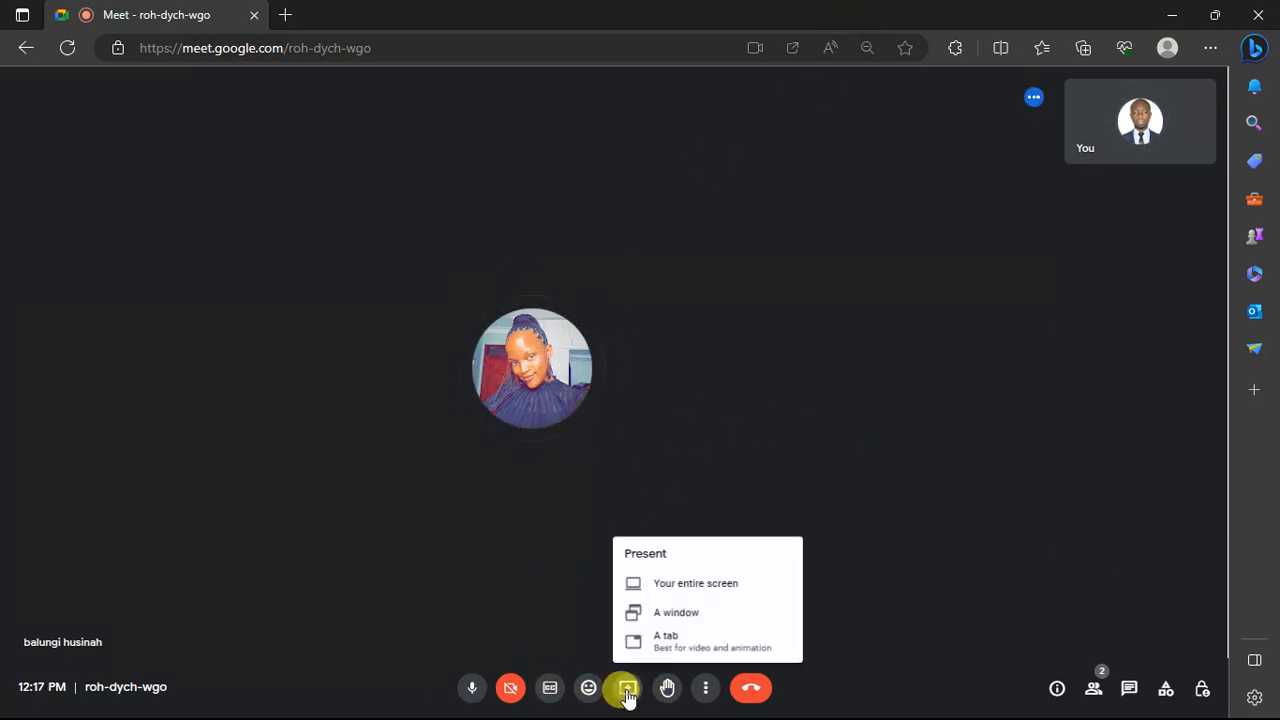
left_click(678, 585)
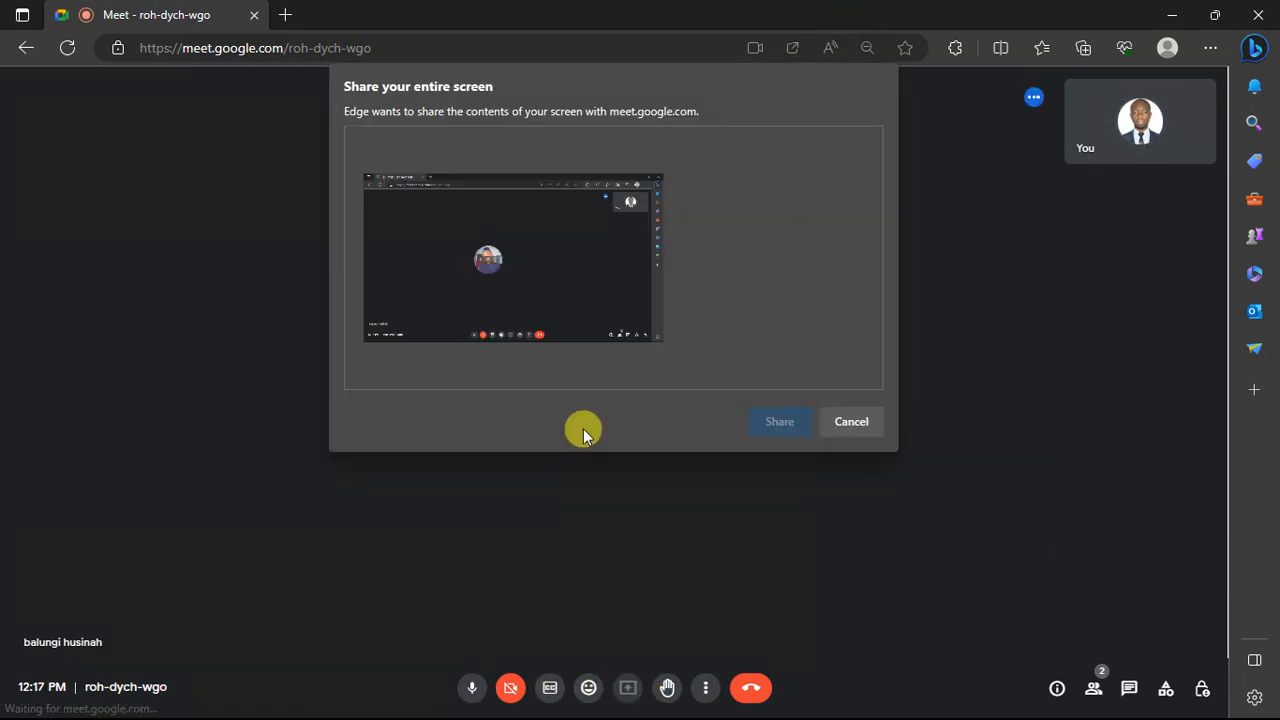
left_click(553, 296)
left_click(768, 422)
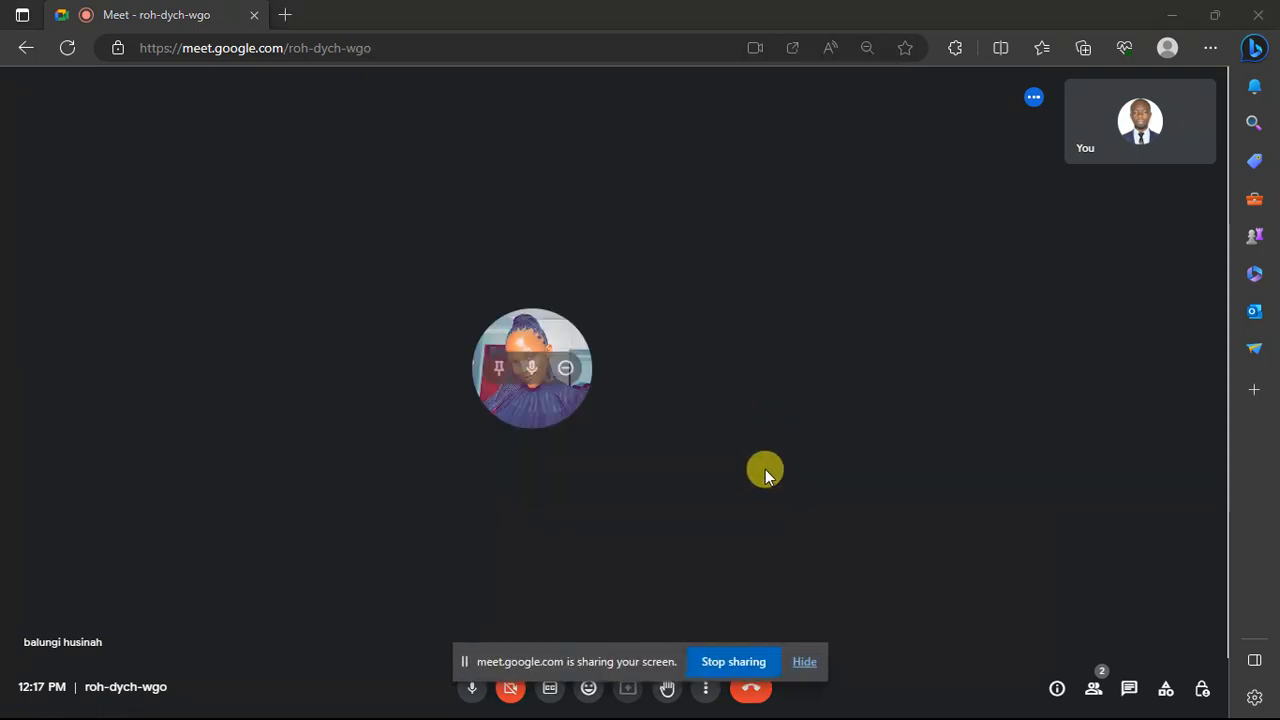
left_click(804, 661)
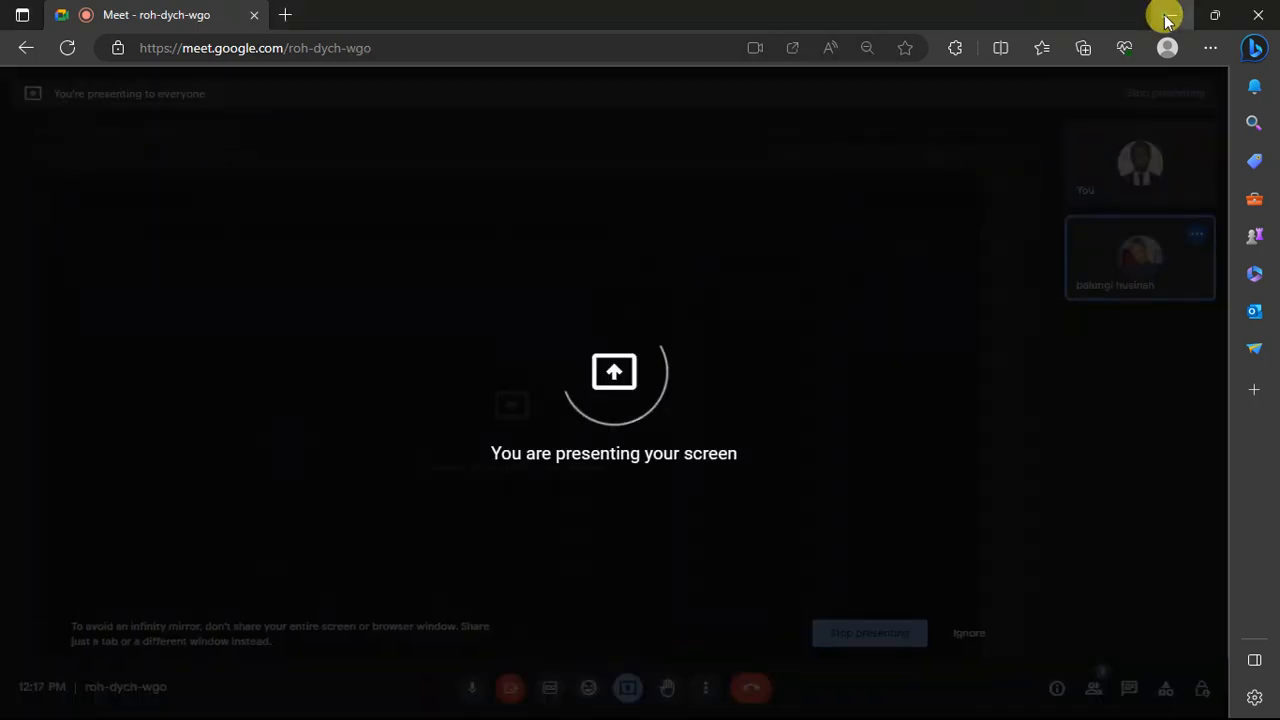
left_click(1160, 15)
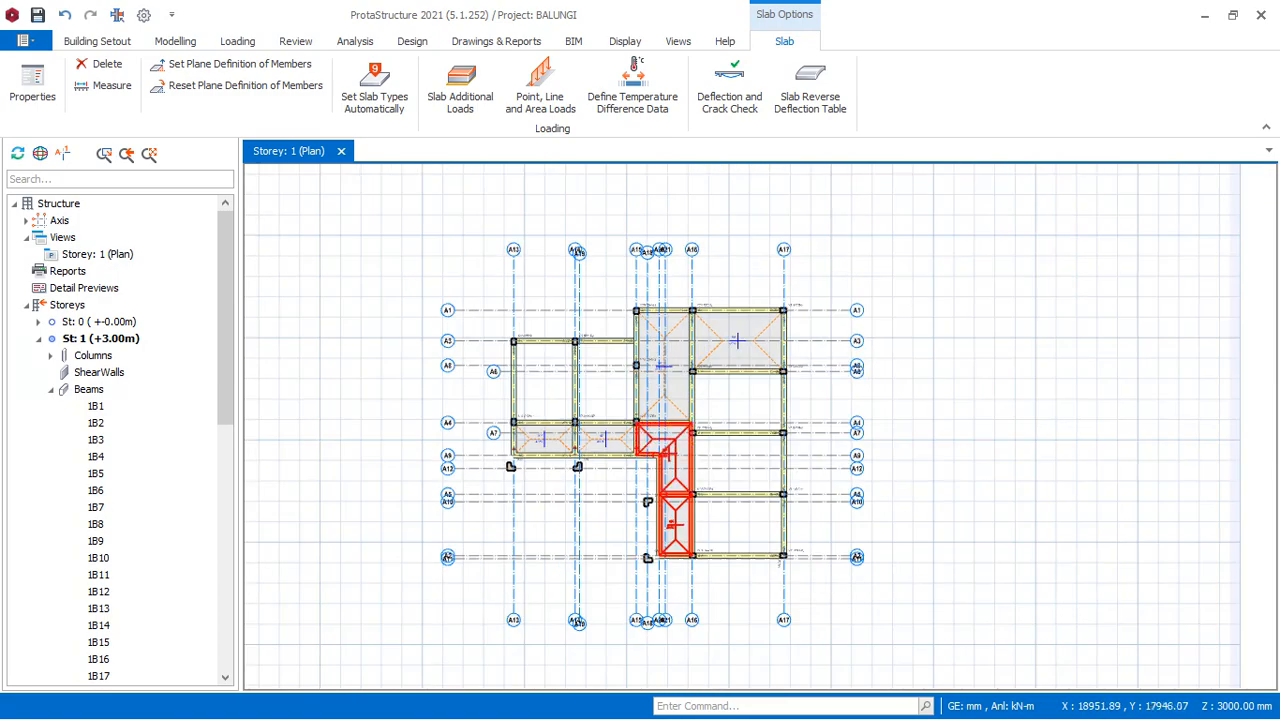
- Examine the inserted slabs and the beam regions still without slabs across the Storey 1 plan
scroll(686, 437, "up", 3)
scroll(663, 493, "down", 3)
scroll(671, 565, "up", 4)
scroll(664, 539, "down", 2)
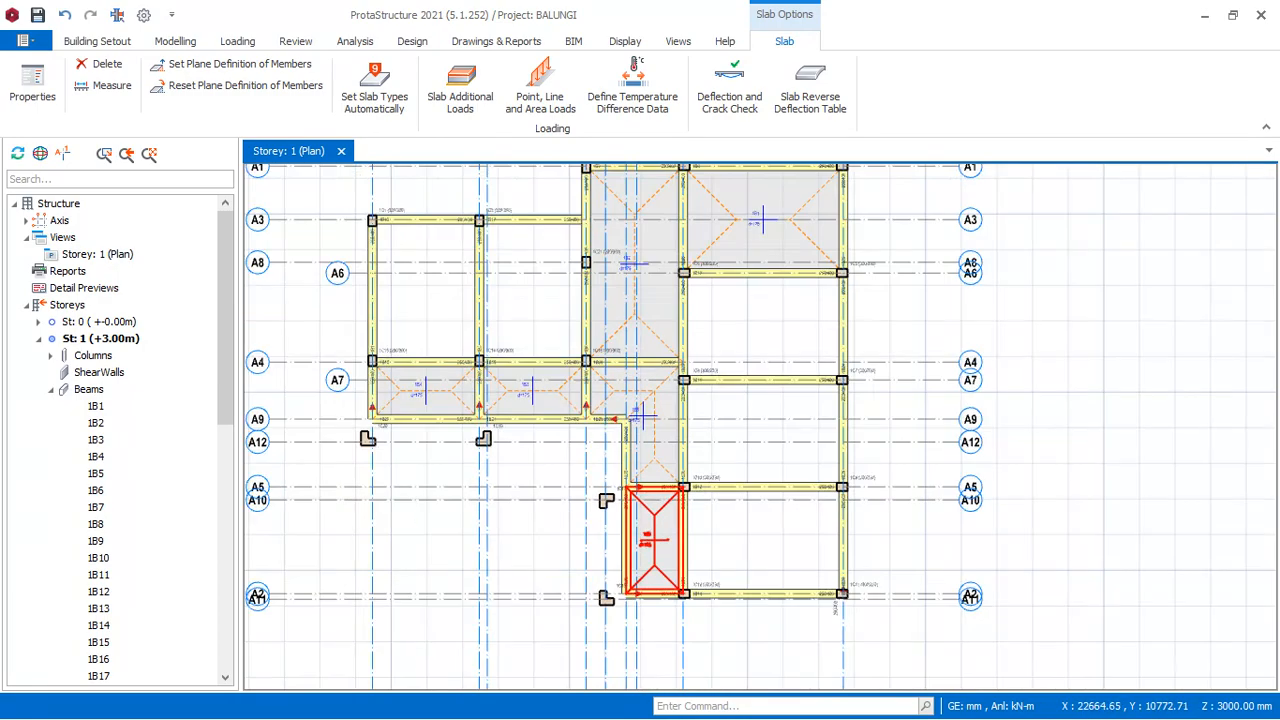
scroll(643, 418, "up", 2)
scroll(640, 400, "down", 2)
scroll(630, 330, "up", 4)
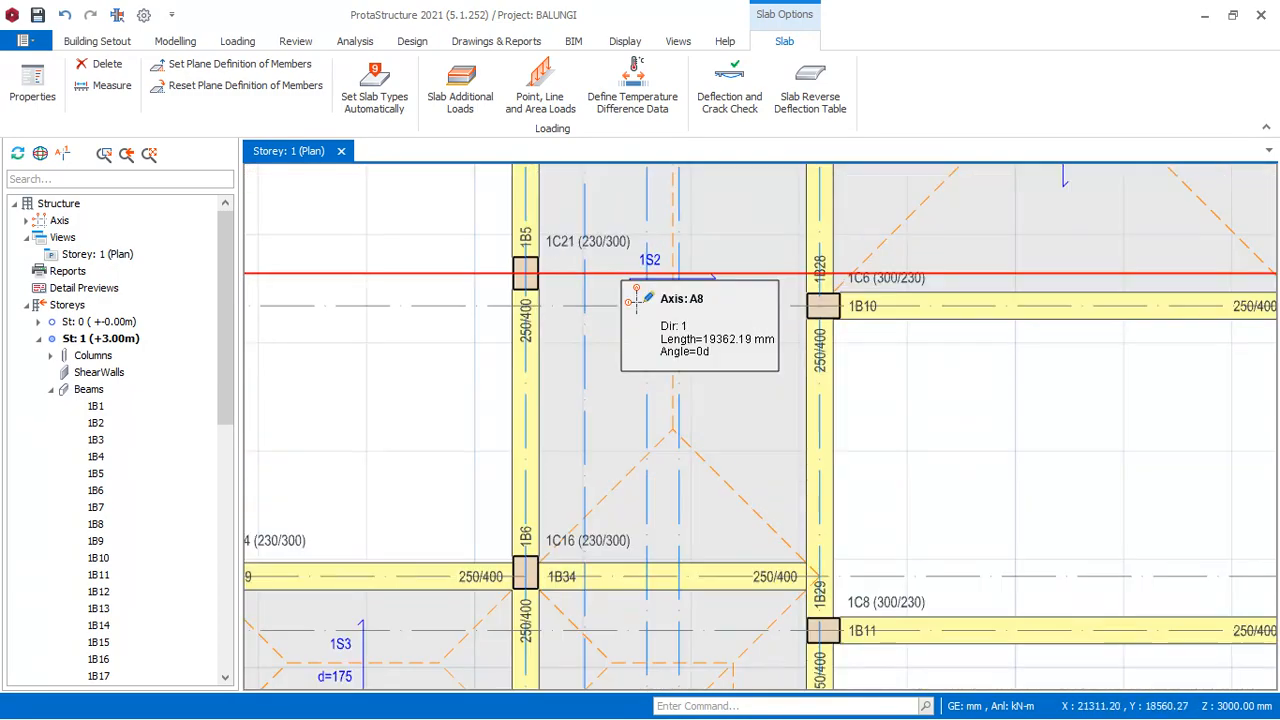
scroll(636, 298, "up", 1)
scroll(632, 330, "down", 3)
scroll(630, 358, "up", 2)
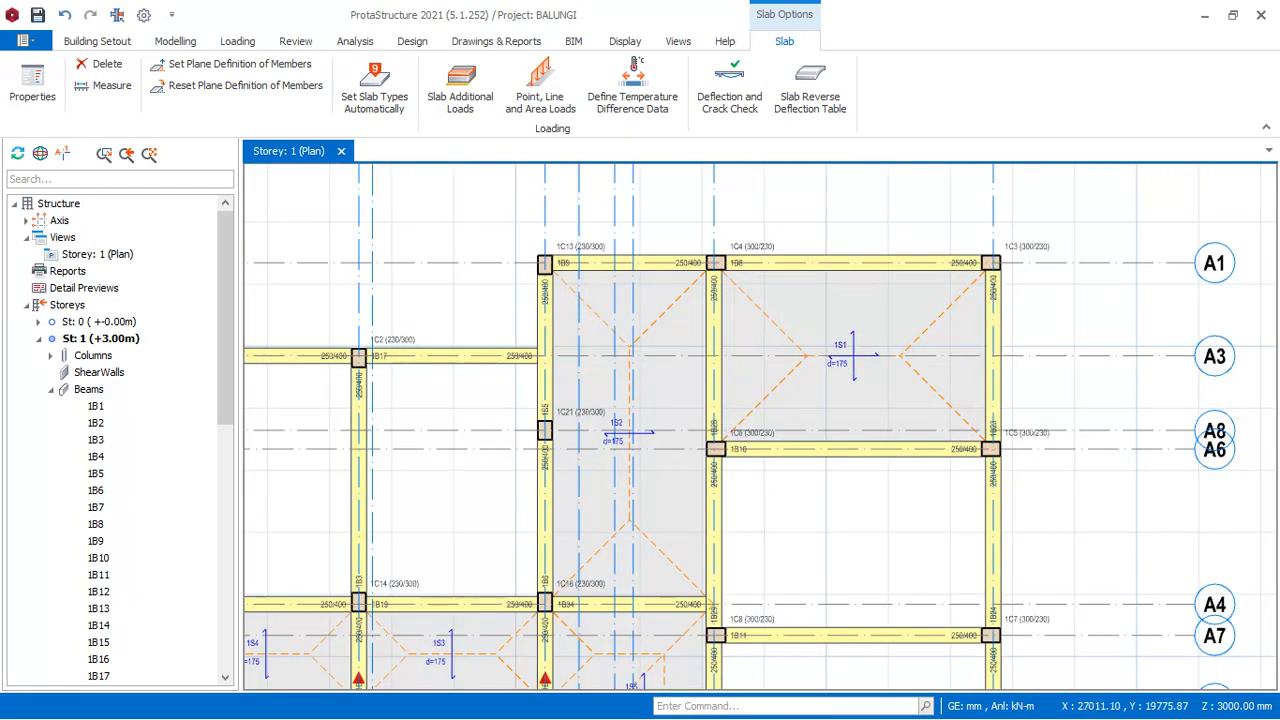
scroll(850, 300, "down", 1)
scroll(682, 409, "down", 3)
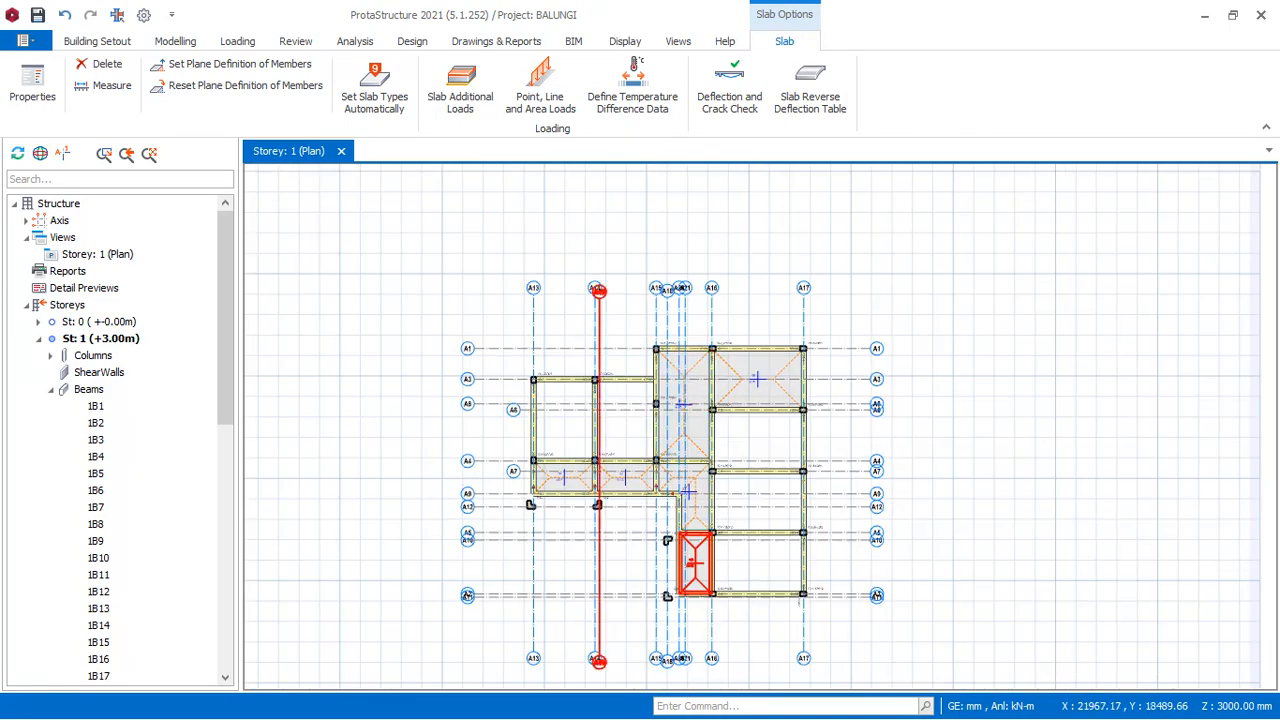
scroll(597, 478, "up", 2)
scroll(597, 478, "up", 1)
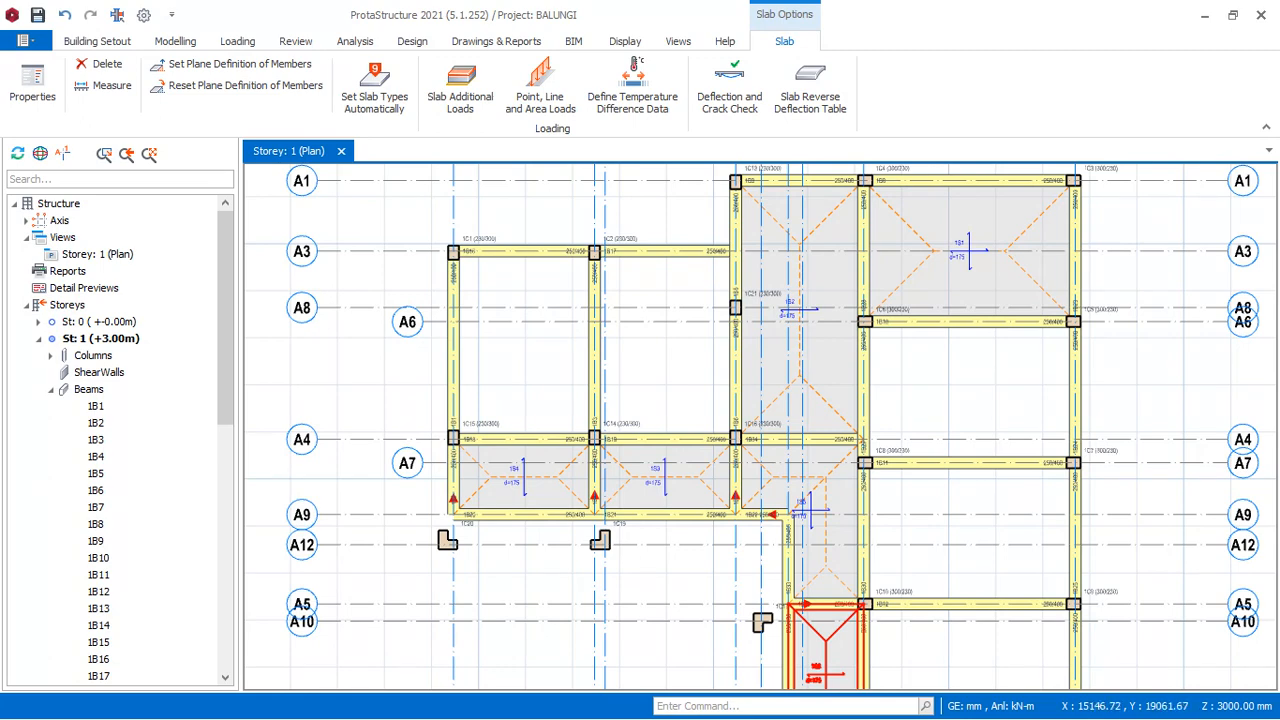
mouse_move(590, 336)
scroll(657, 352, "down", 1)
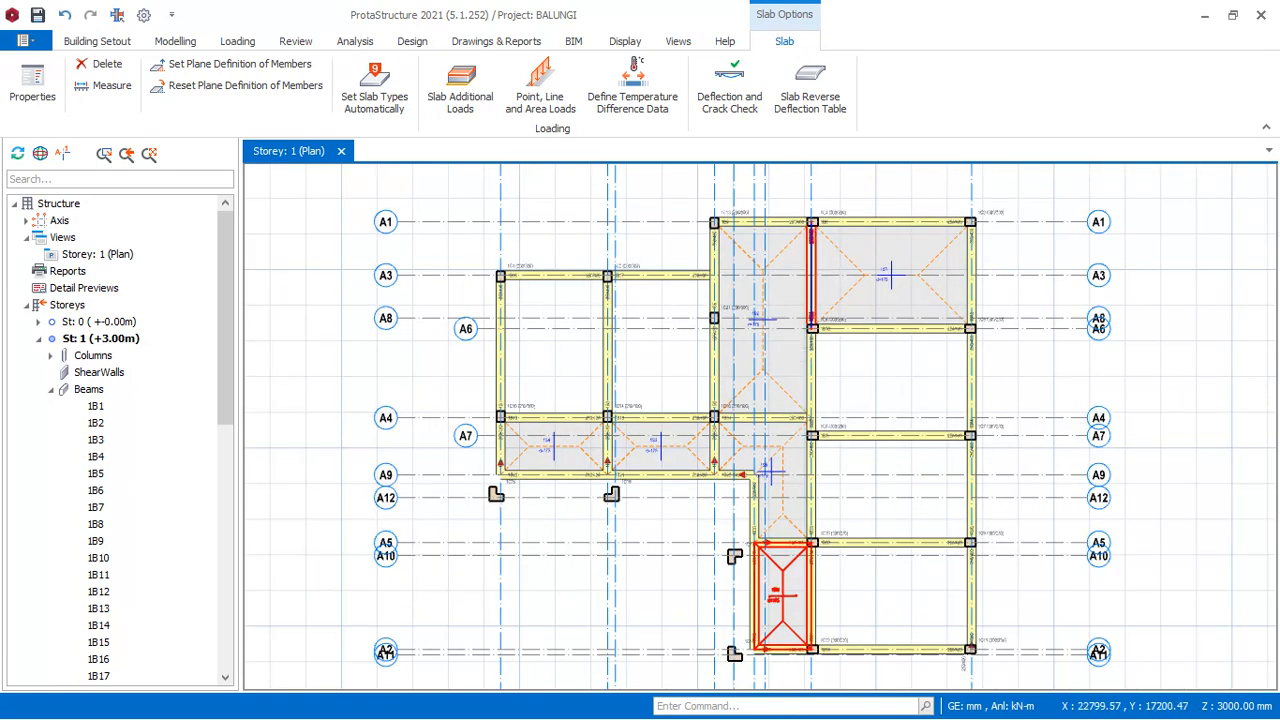
scroll(783, 325, "up", 1)
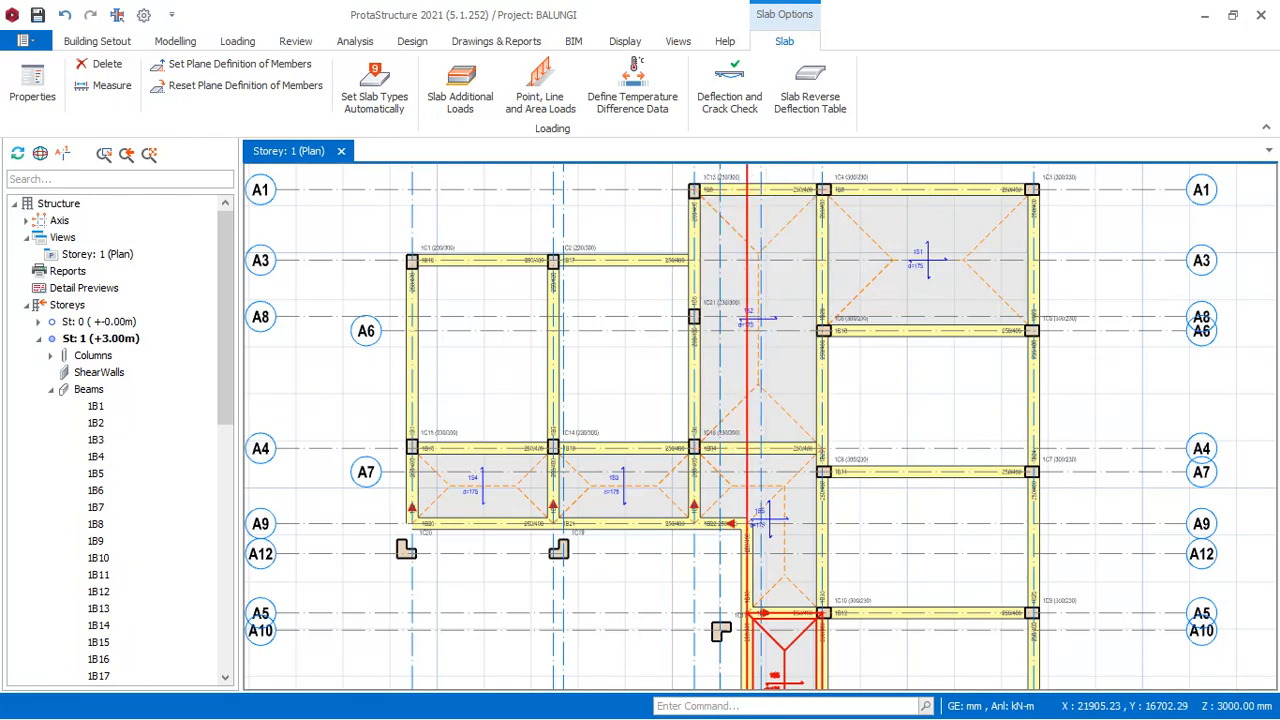
scroll(790, 330, "up", 2)
scroll(790, 290, "down", 3)
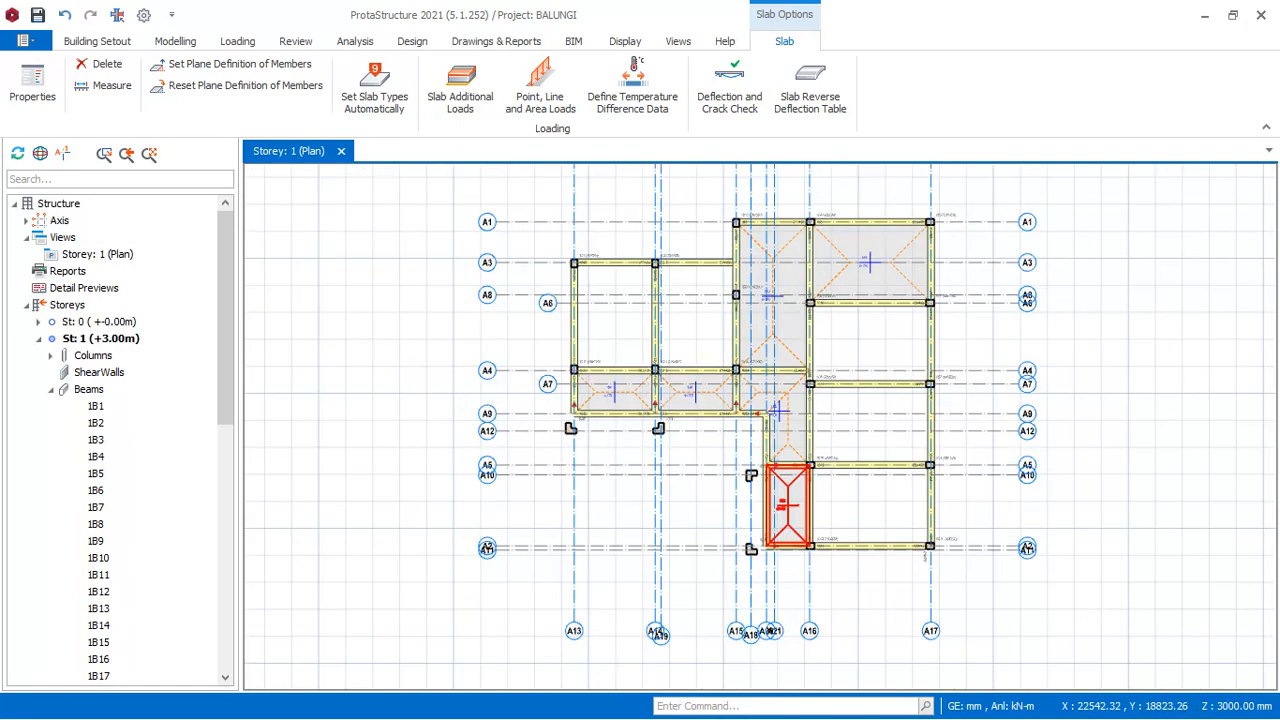
scroll(801, 478, "up", 3)
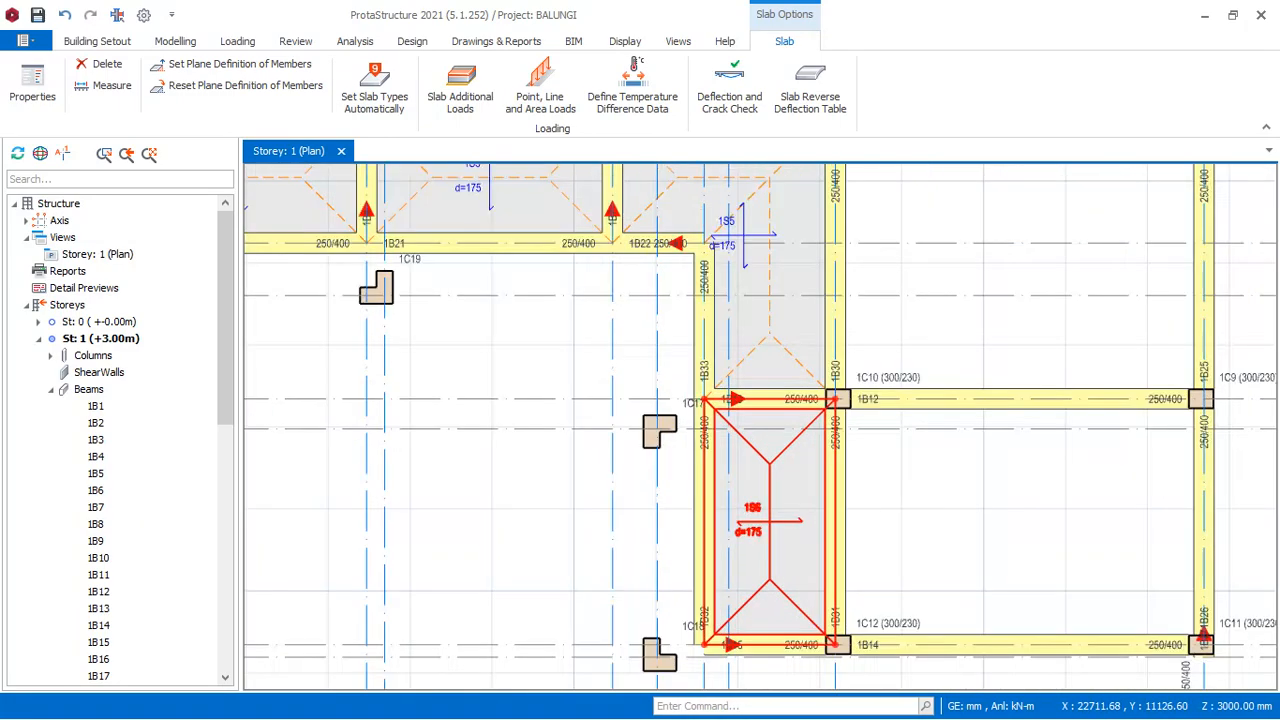
scroll(773, 435, "down", 3)
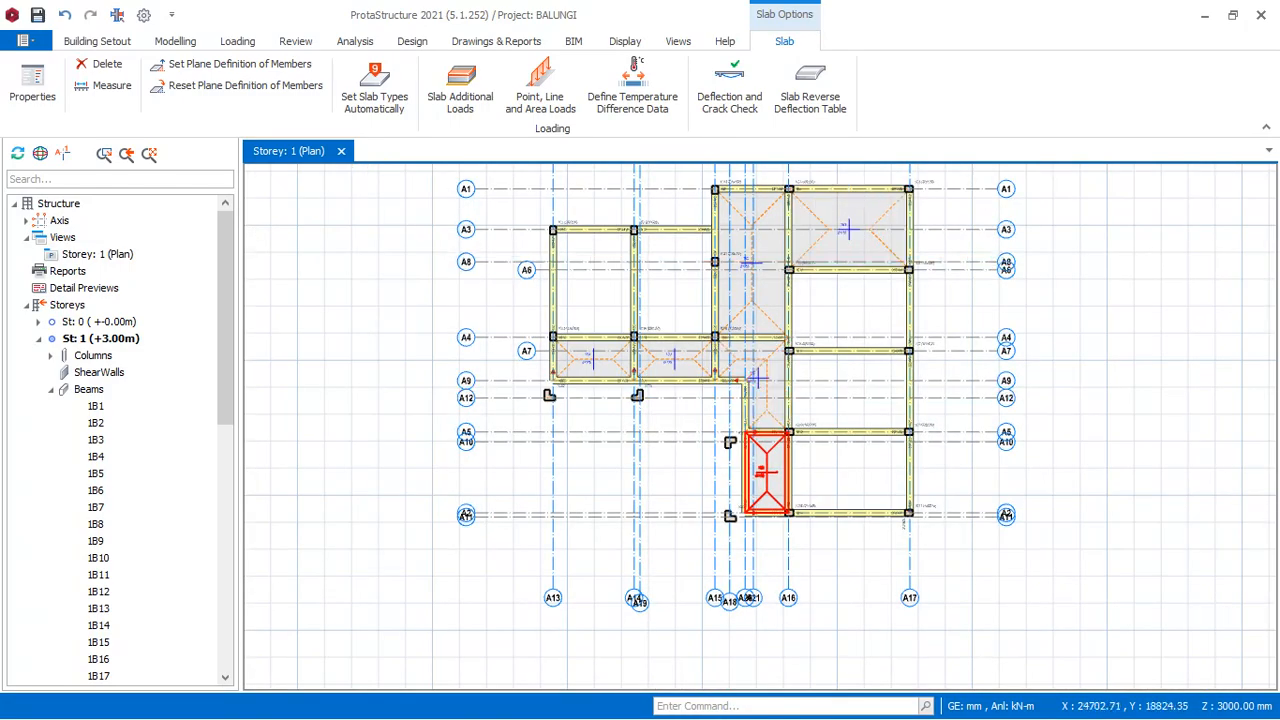
scroll(765, 444, "up", 3)
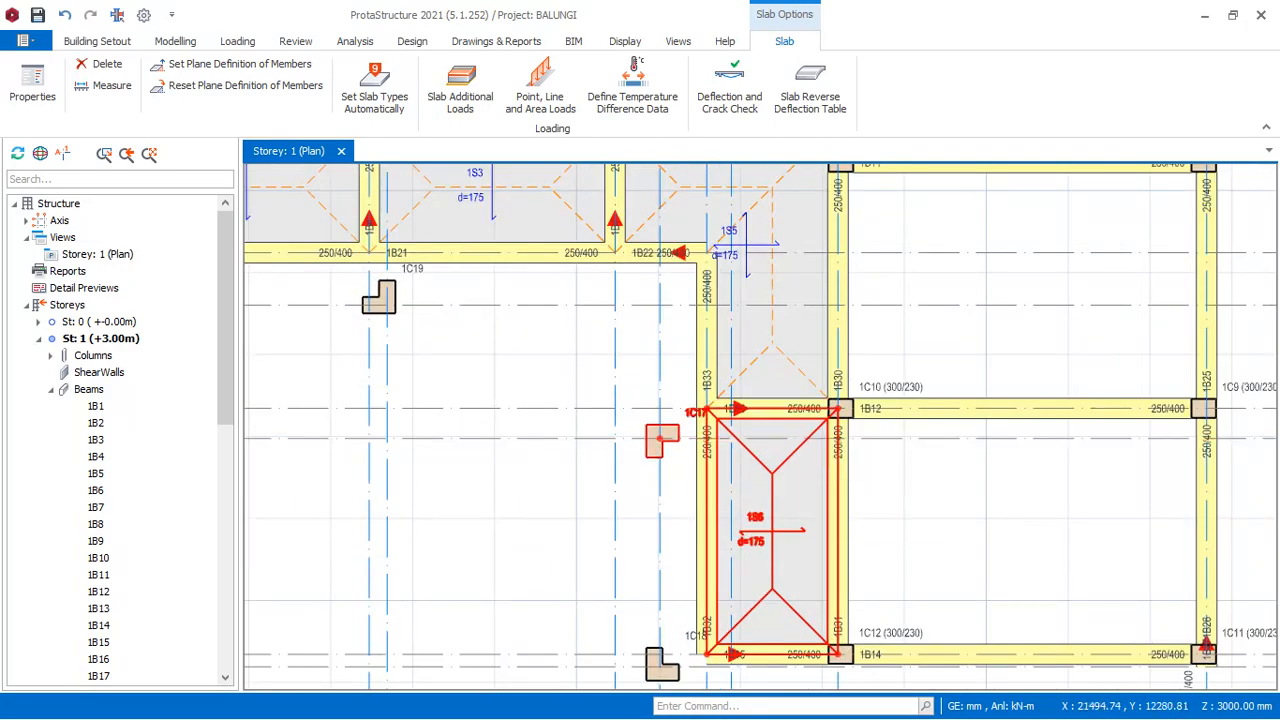
scroll(752, 428, "down", 2)
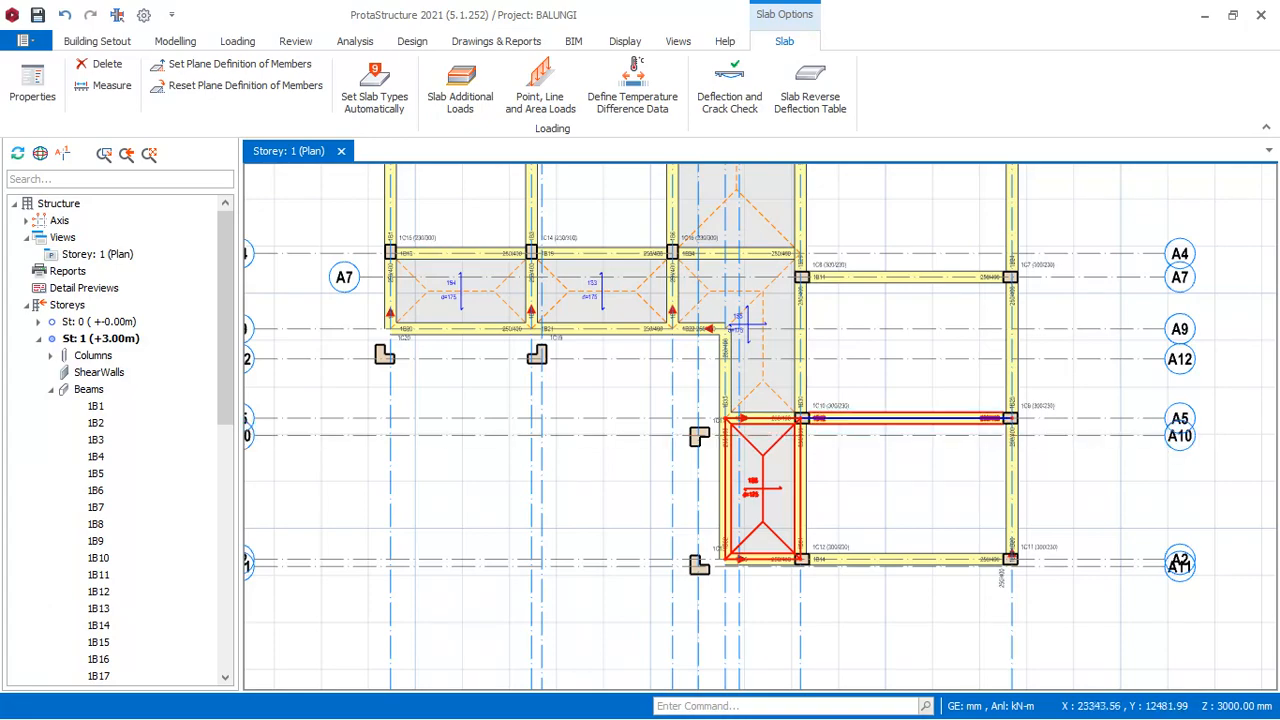
scroll(754, 418, "down", 2)
scroll(754, 418, "up", 3)
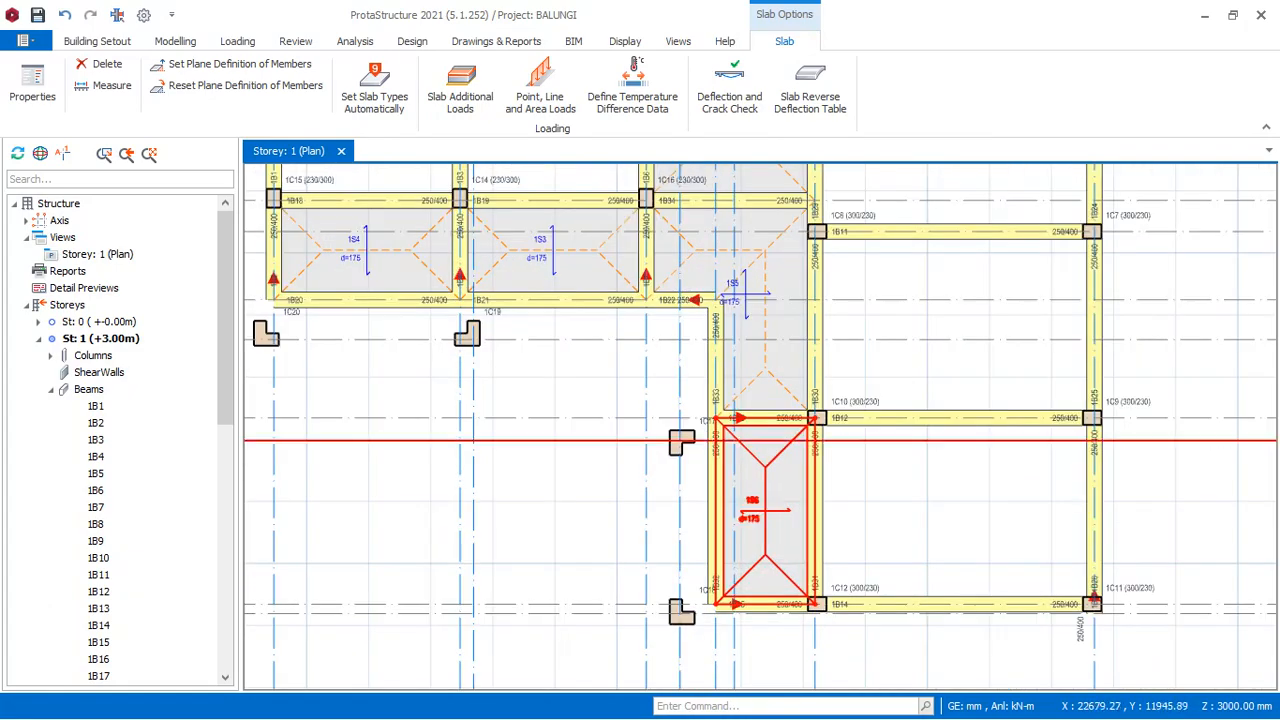
scroll(760, 420, "down", 2)
scroll(760, 400, "up", 2)
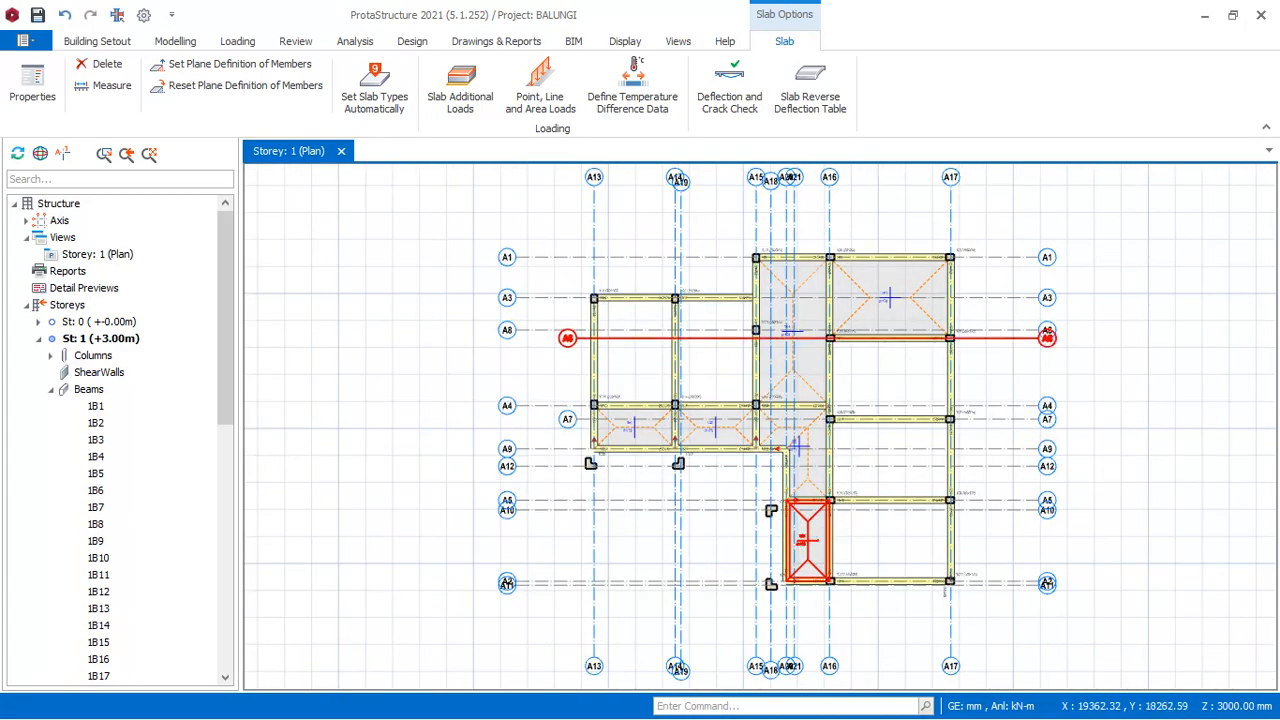
- Start a ribbed slab with rib width bw 150 mm, depth h 200 mm and slab thickness h-Slab 50 mm
scroll(658, 310, "up", 2)
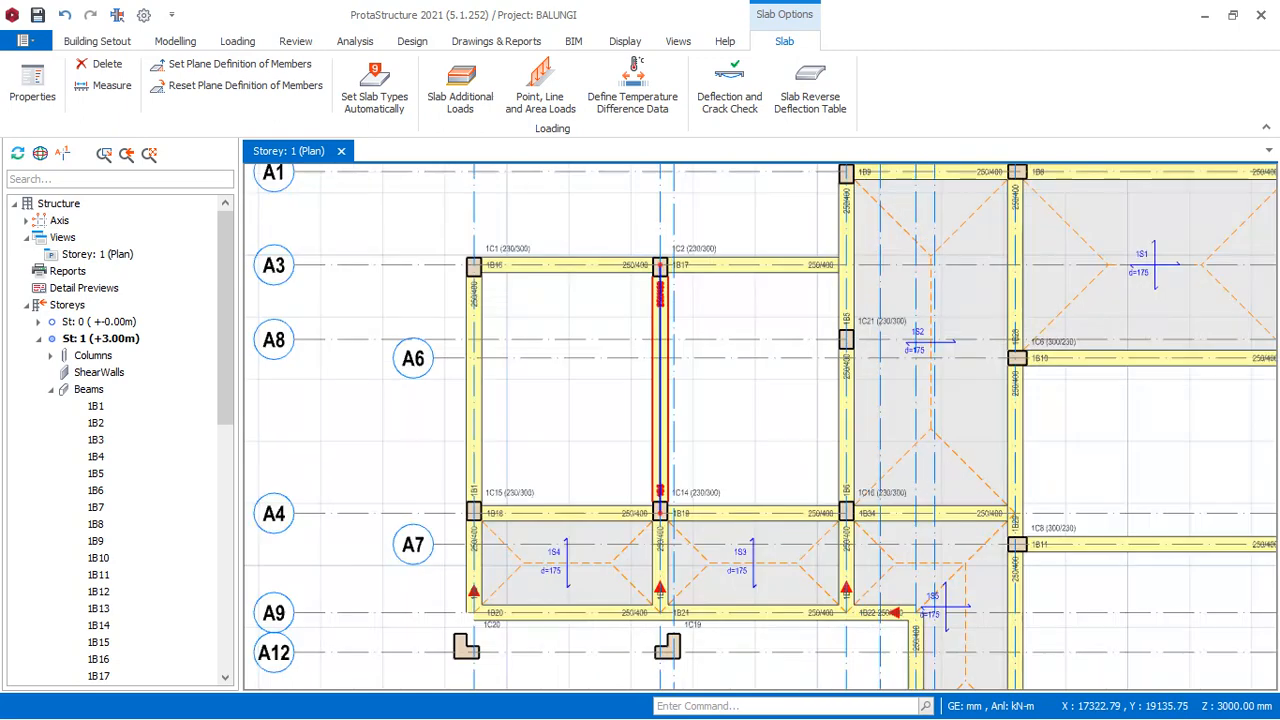
left_click(176, 42)
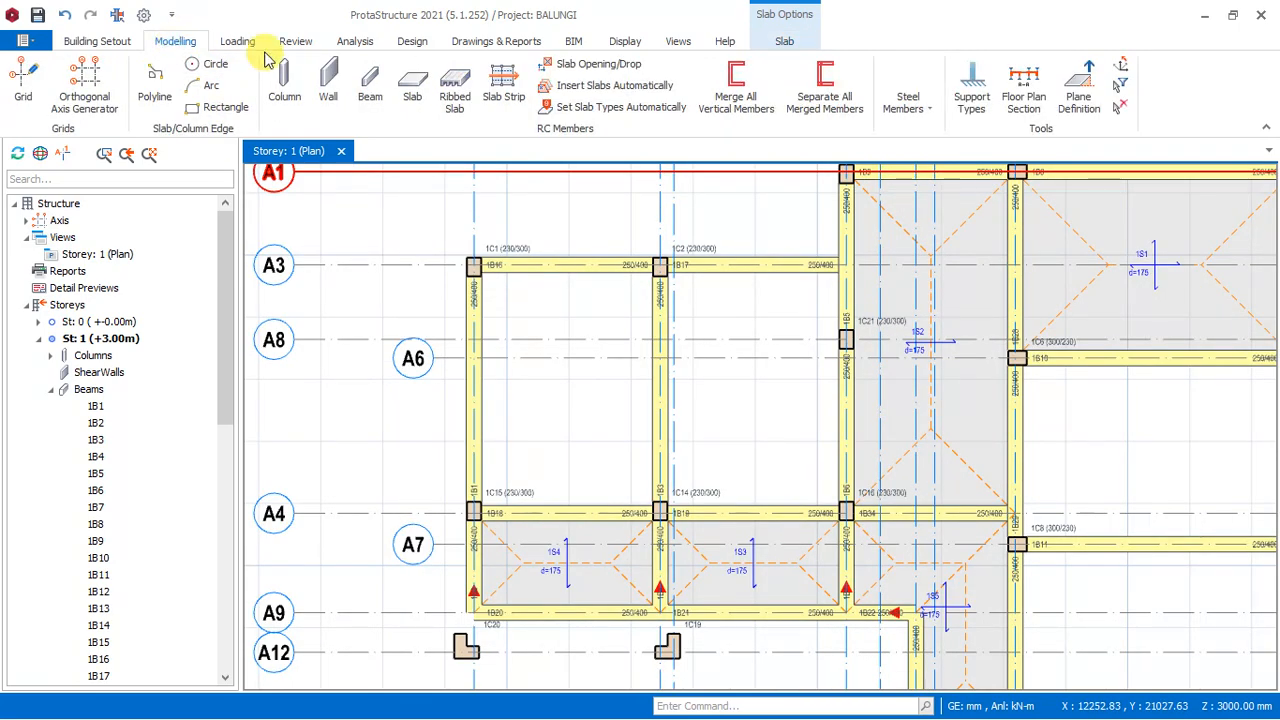
left_click(455, 100)
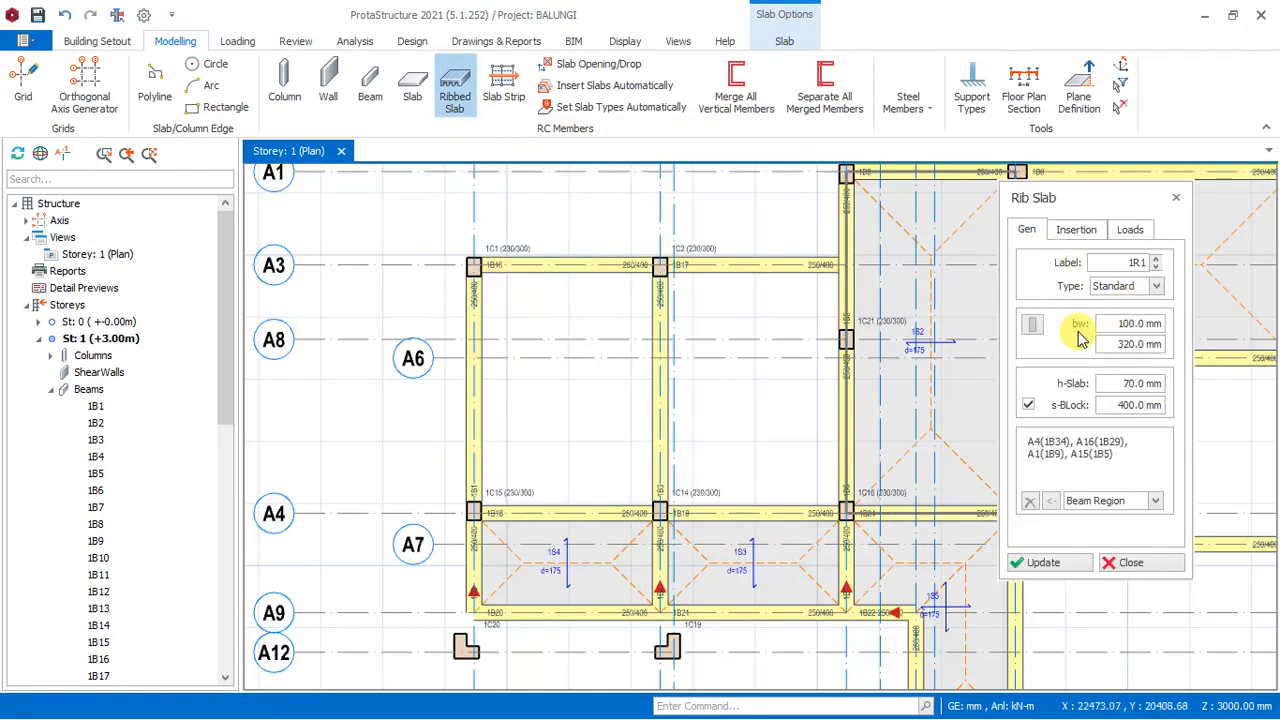
left_click_drag(1111, 327, 1153, 320)
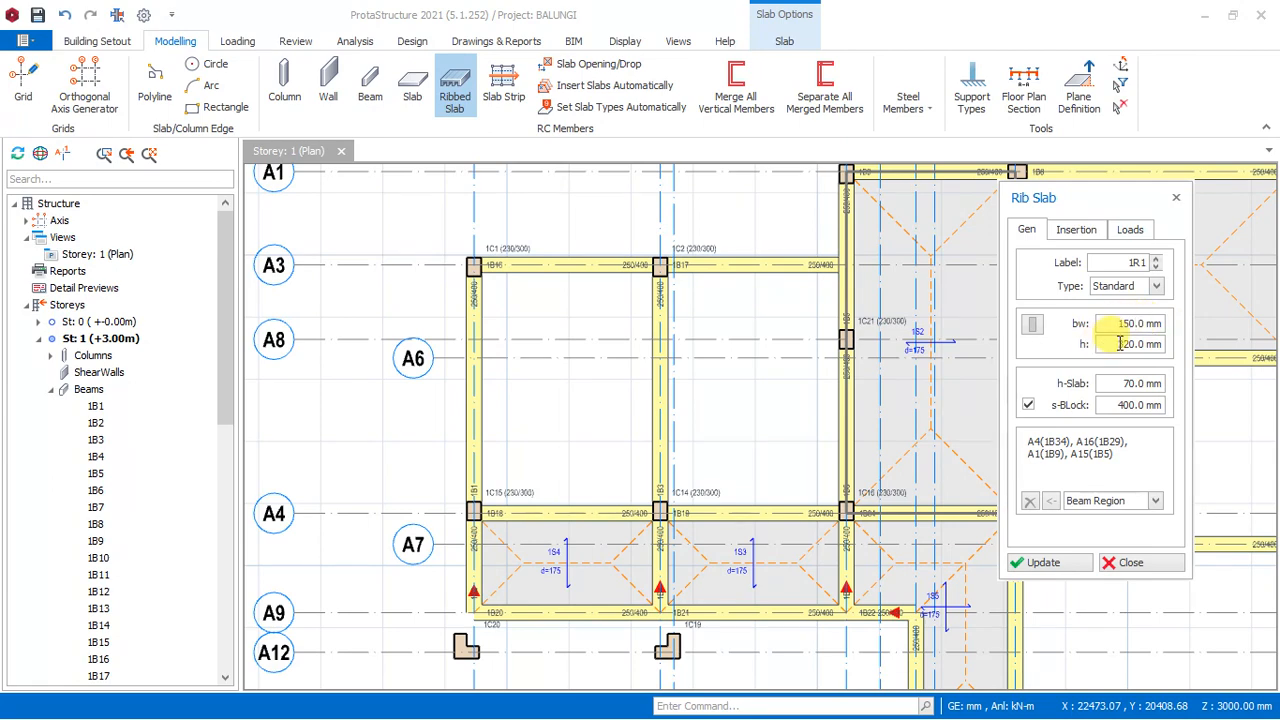
left_click_drag(1120, 343, 1157, 343)
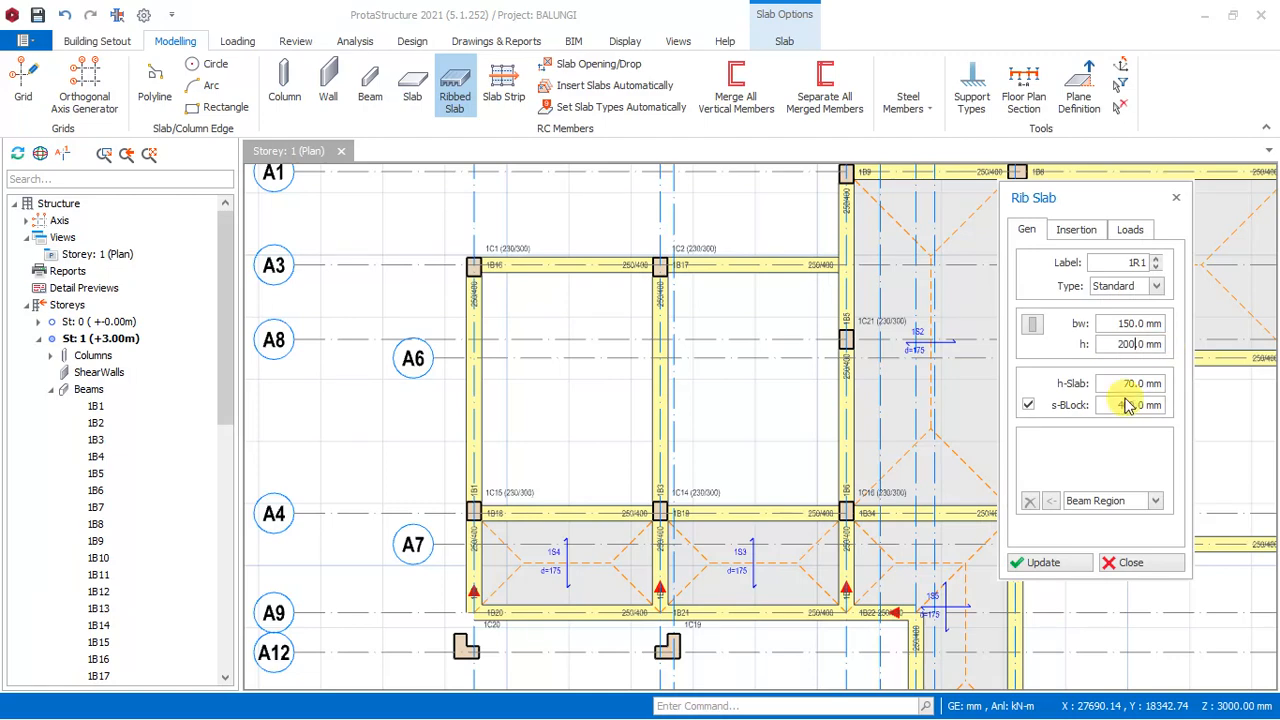
left_click_drag(1118, 386, 1246, 390)
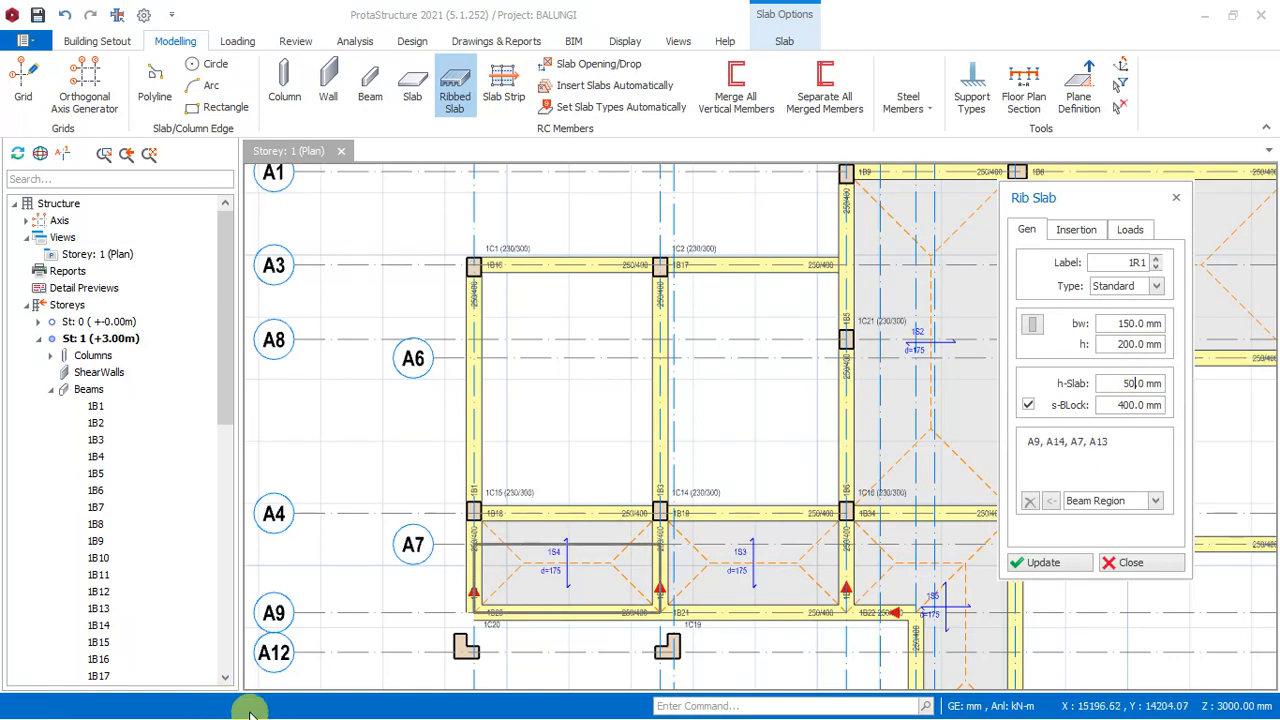
- Switch to AutoCAD and open the LEARNING EXERCISES RC STRUCTURES drawing, ignoring its unresolved reference files
key("super")
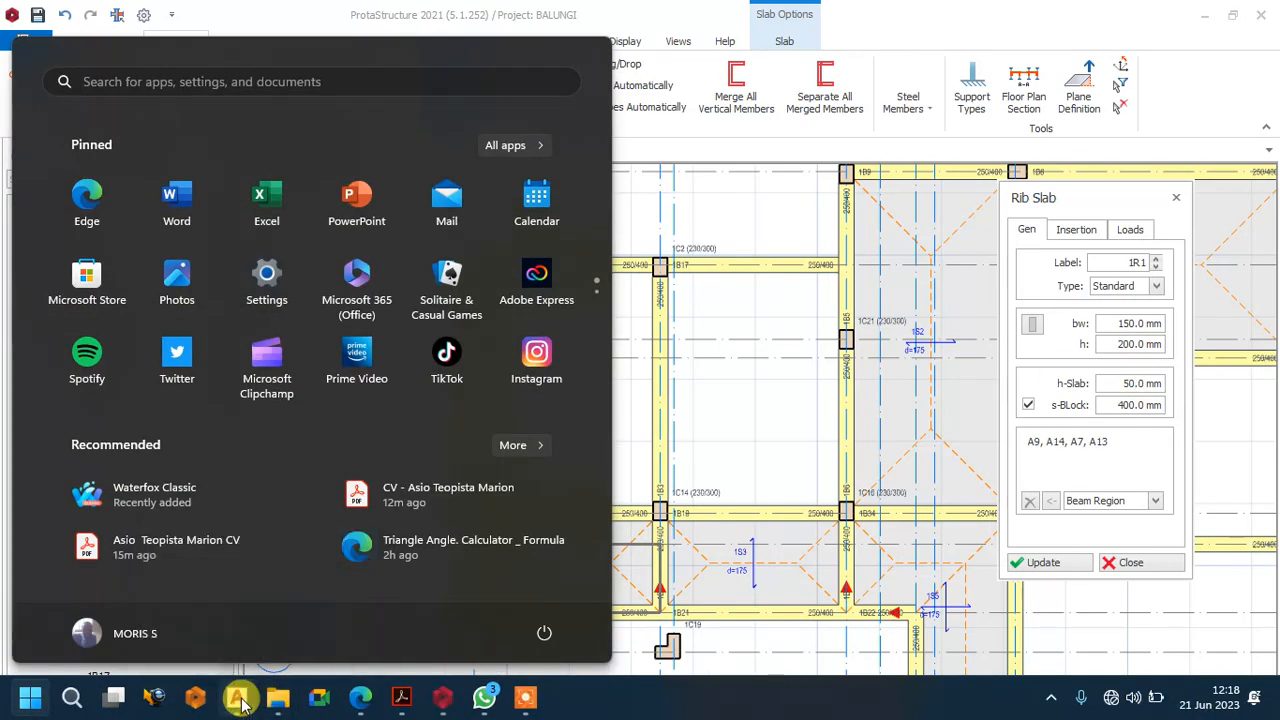
left_click(238, 699)
left_click(758, 438)
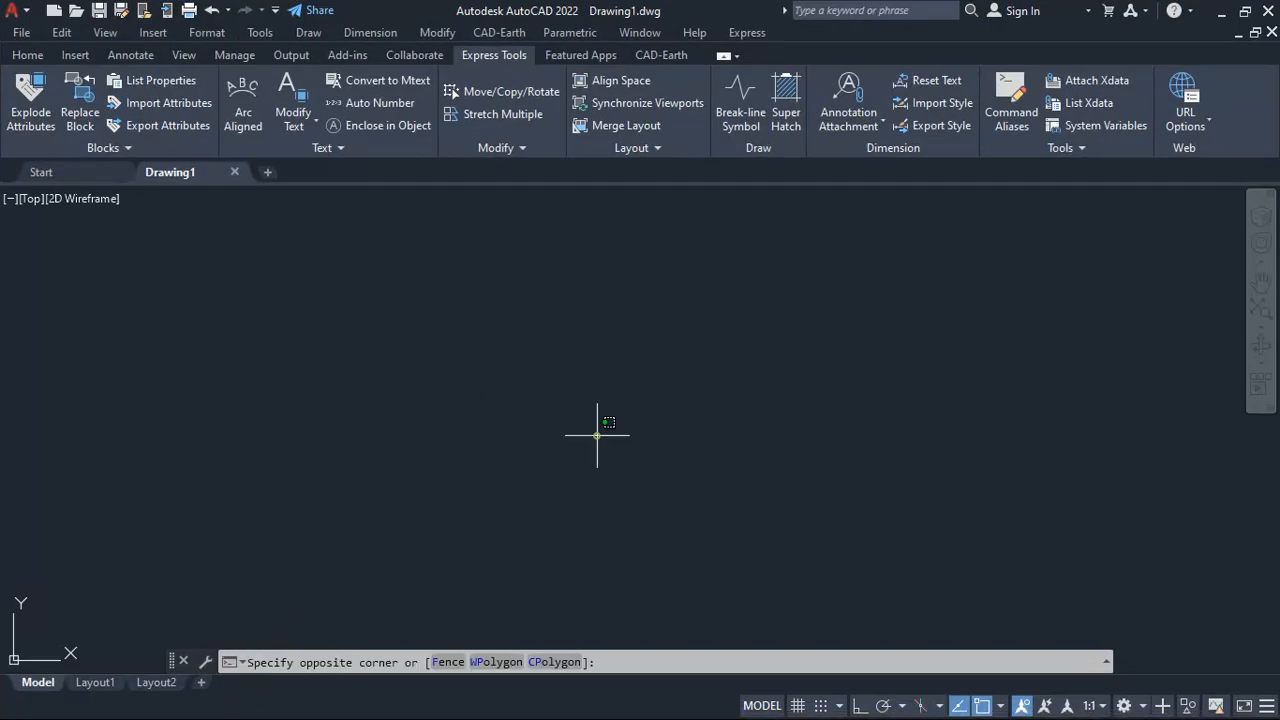
left_click(466, 334)
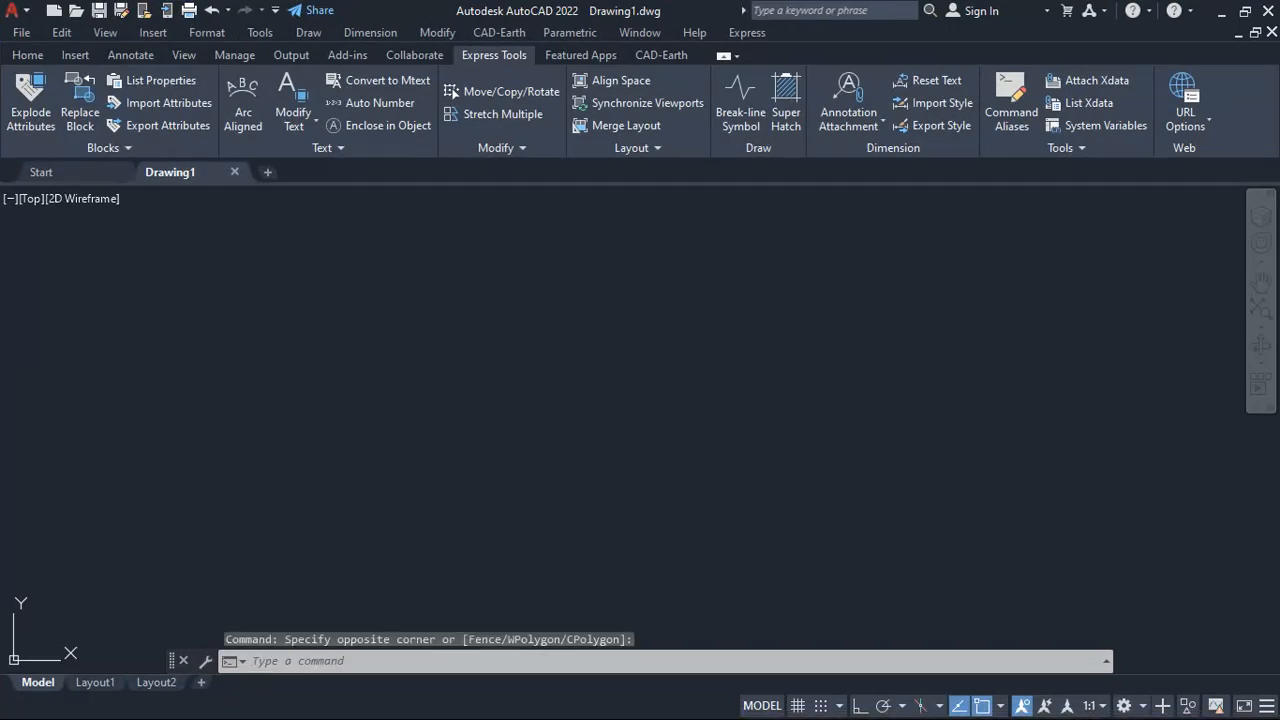
key("ctrl+o")
left_click(200, 295)
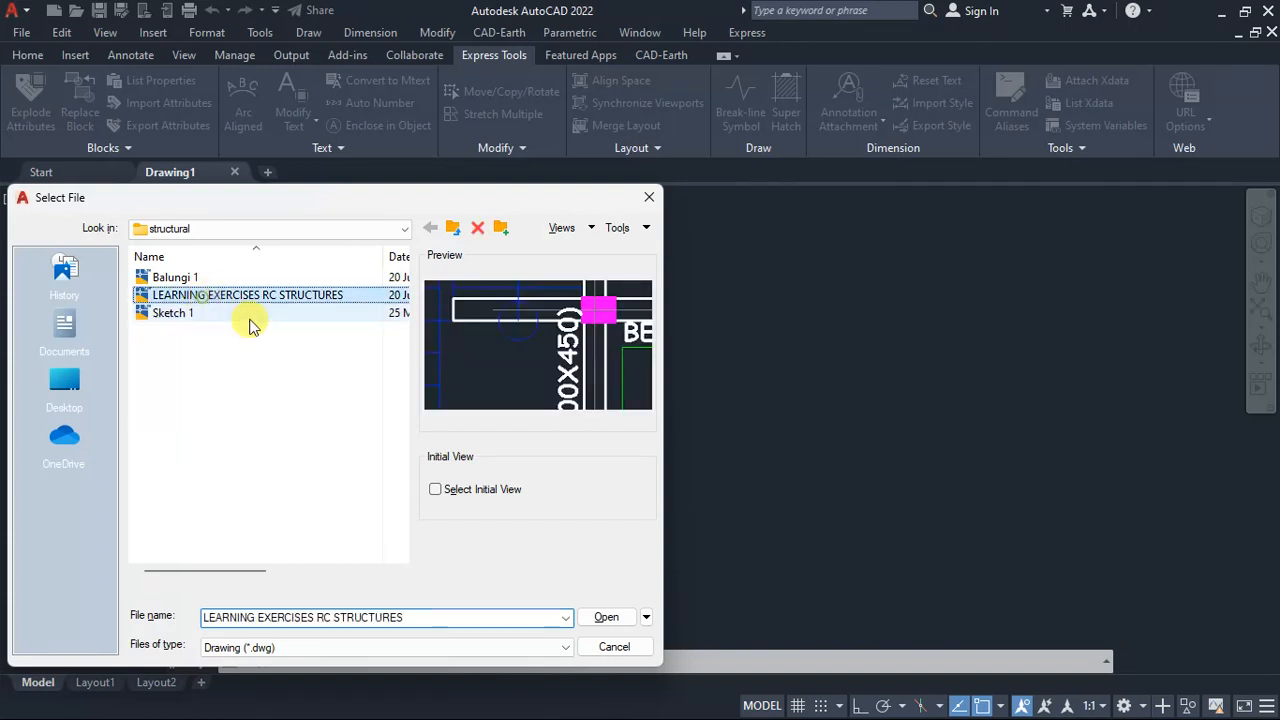
left_click(608, 617)
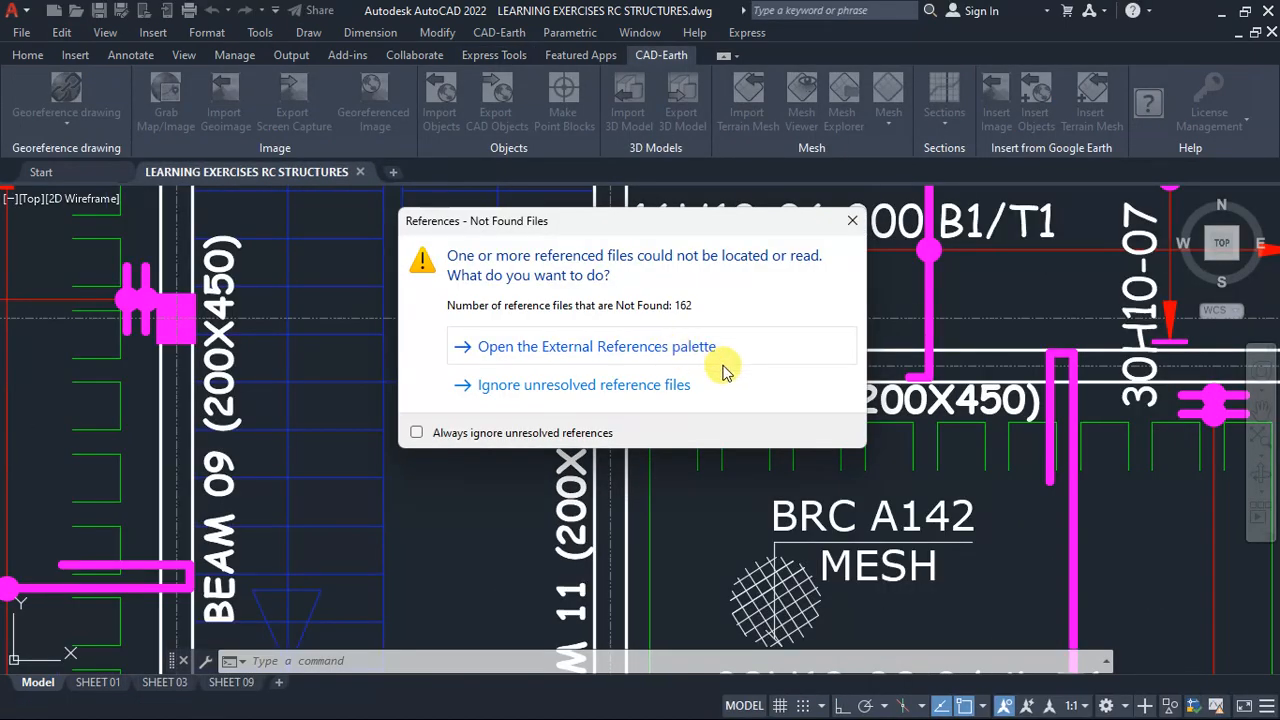
left_click(640, 387)
- Examine the rib, block and topping dimensions in the typical sections through the 200 mm and 175 mm thick ribbed slabs
scroll(640, 430, "down", 10)
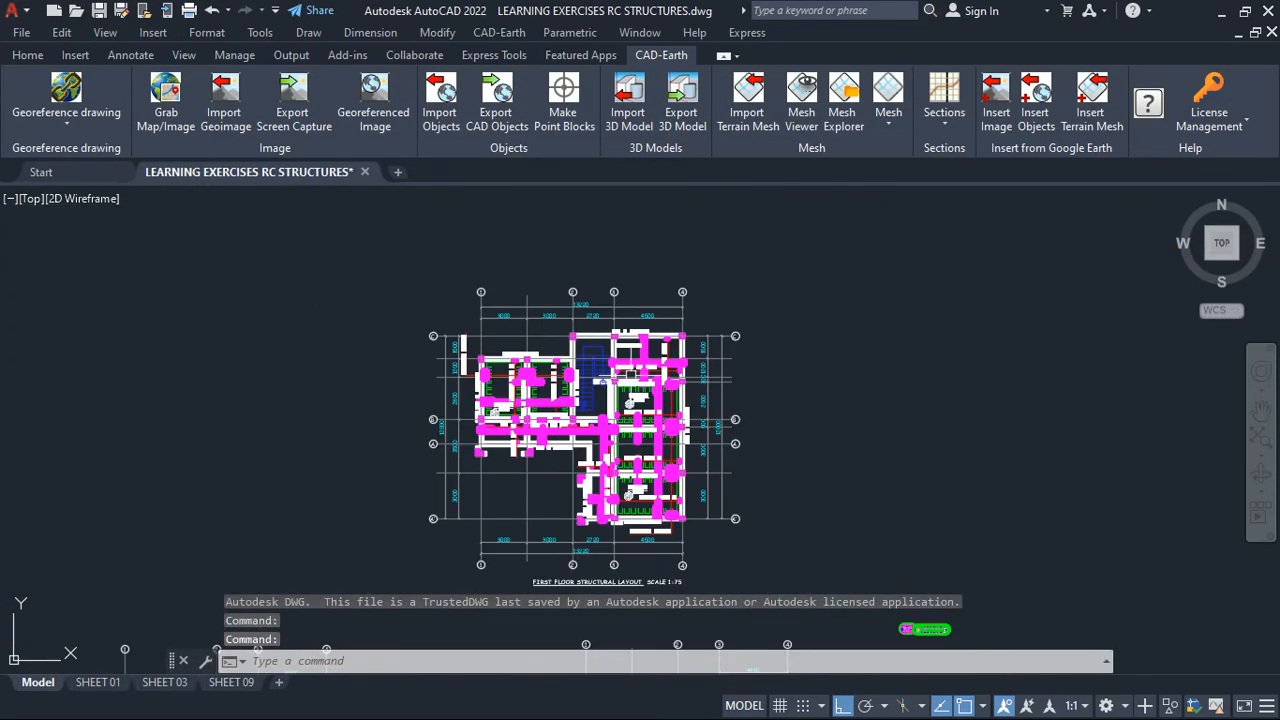
scroll(860, 420, "up", 10)
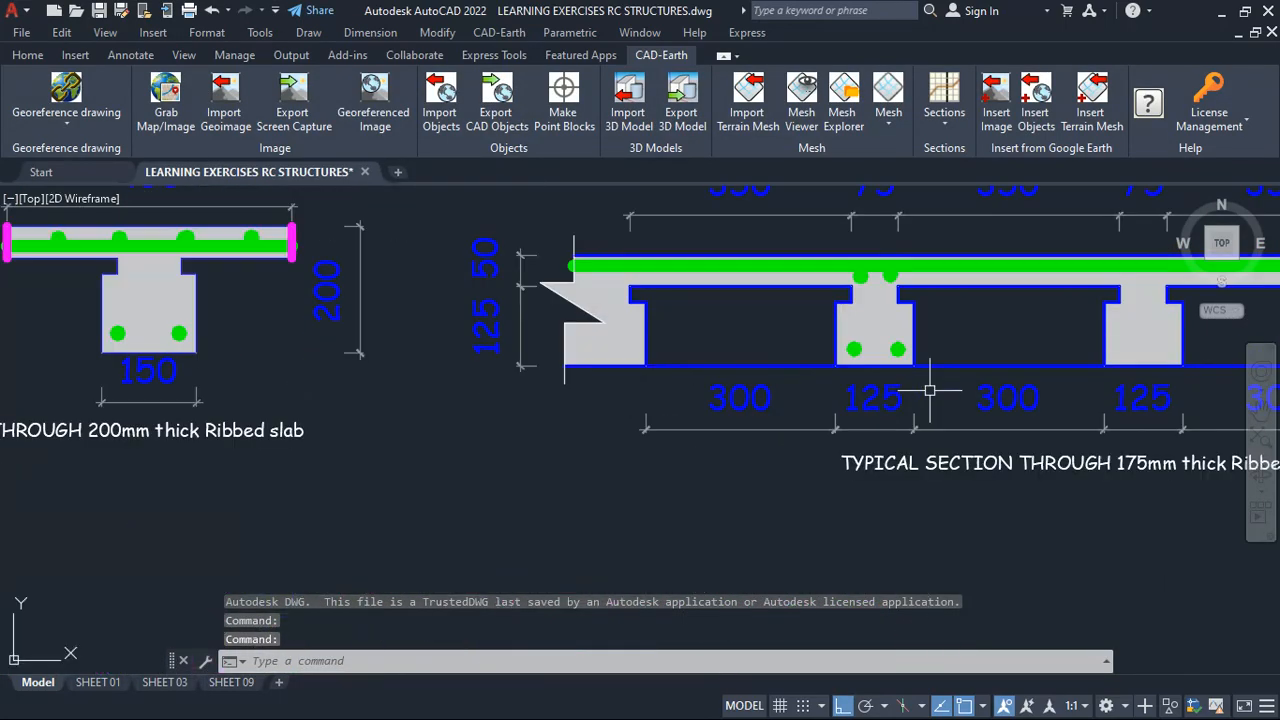
scroll(453, 389, "down", 2)
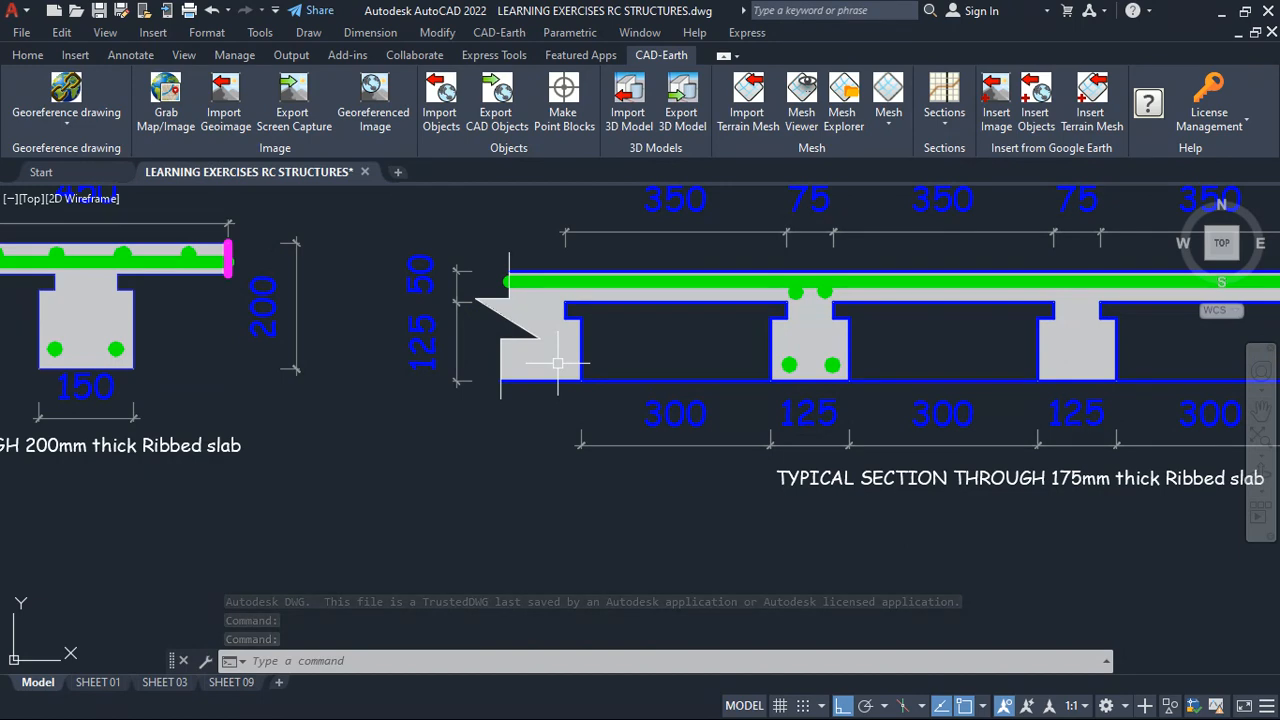
scroll(527, 372, "down", 4)
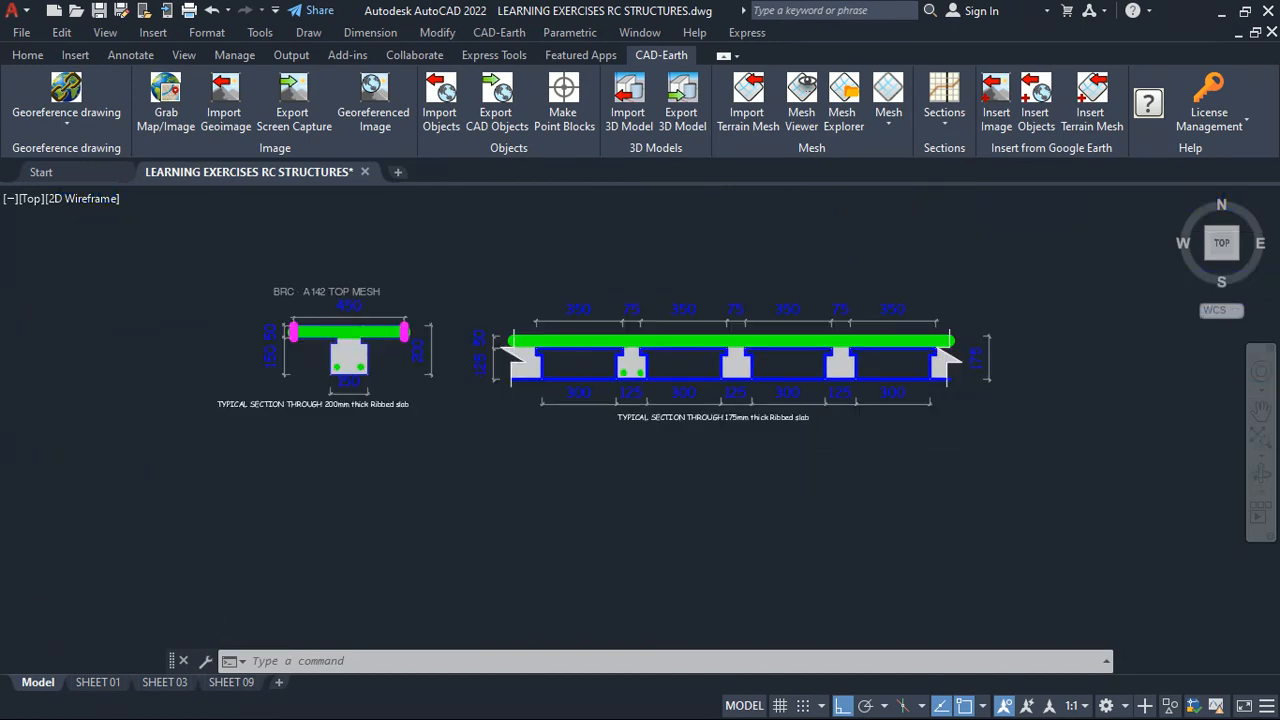
scroll(592, 378, "up", 2)
scroll(592, 378, "down", 1)
scroll(594, 374, "up", 3)
scroll(595, 383, "down", 2)
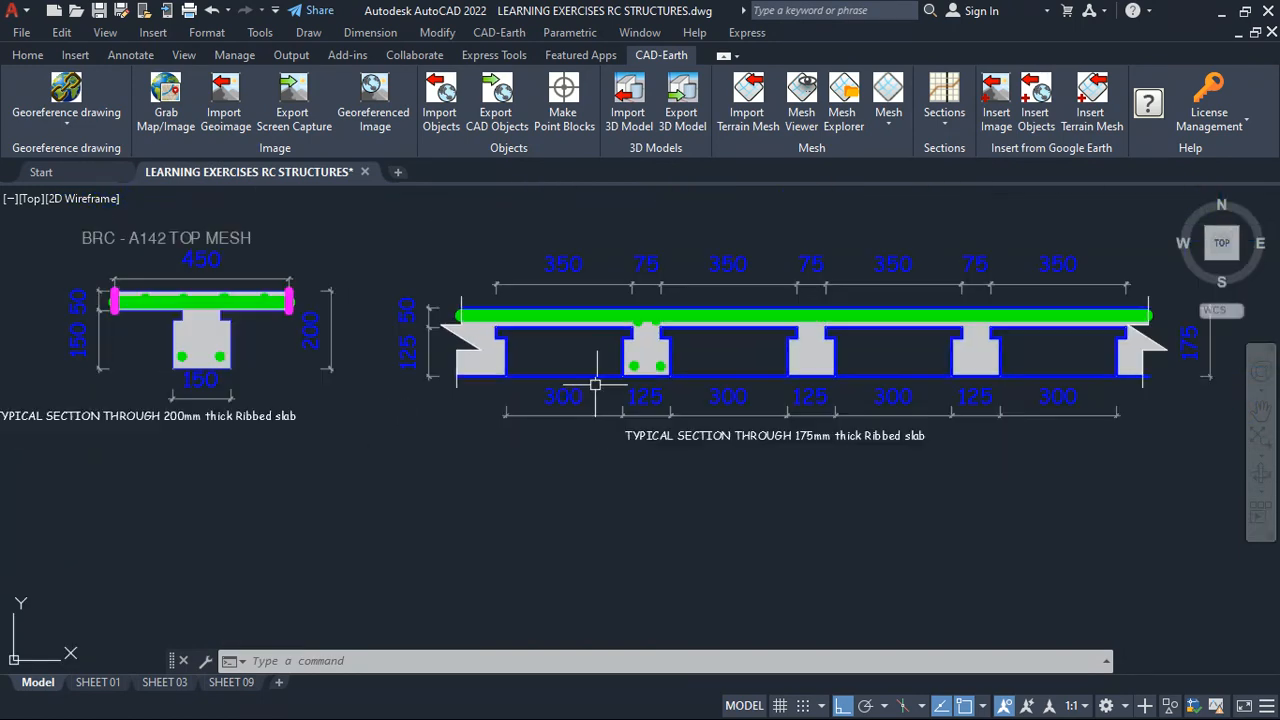
scroll(419, 327, "up", 4)
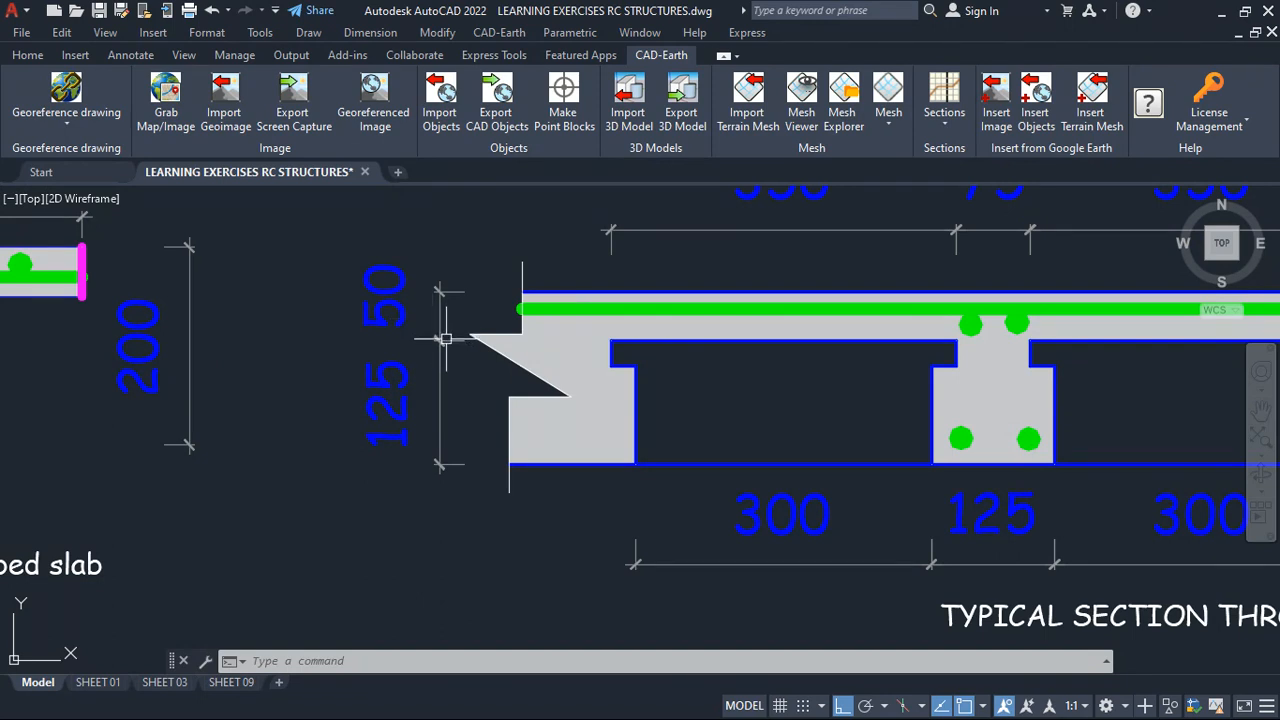
scroll(446, 339, "down", 2)
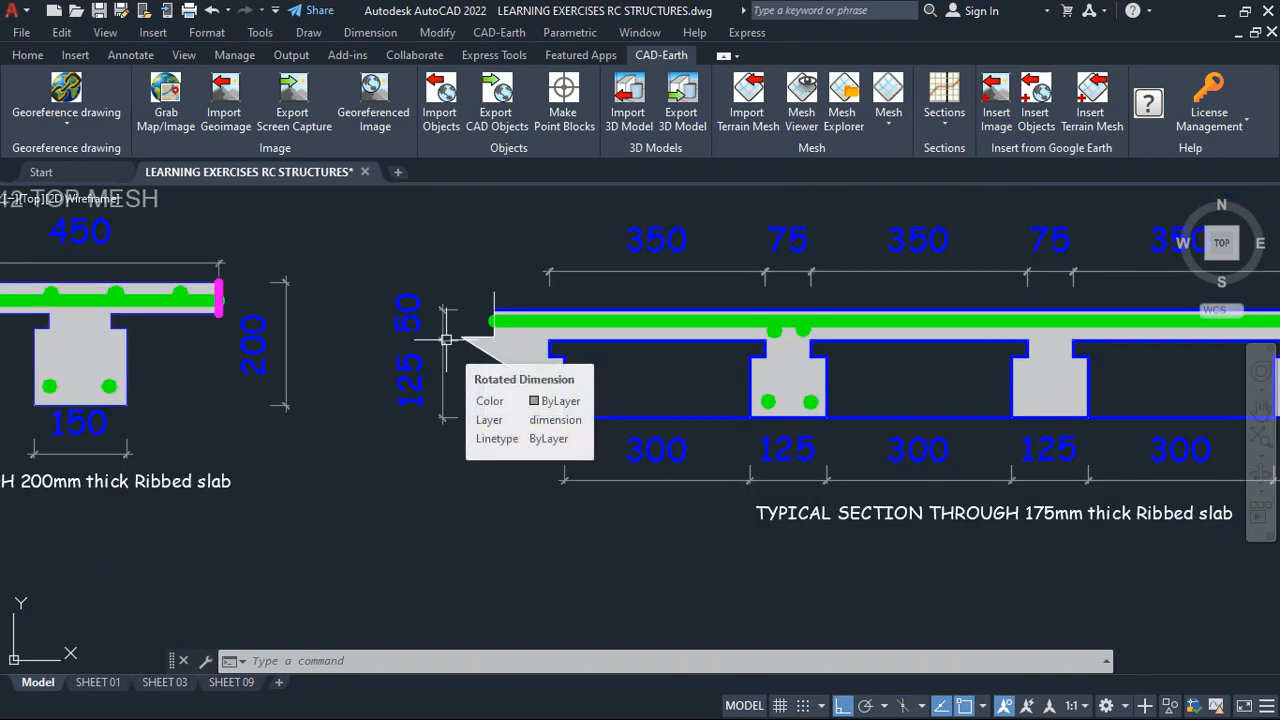
scroll(450, 342, "up", 2)
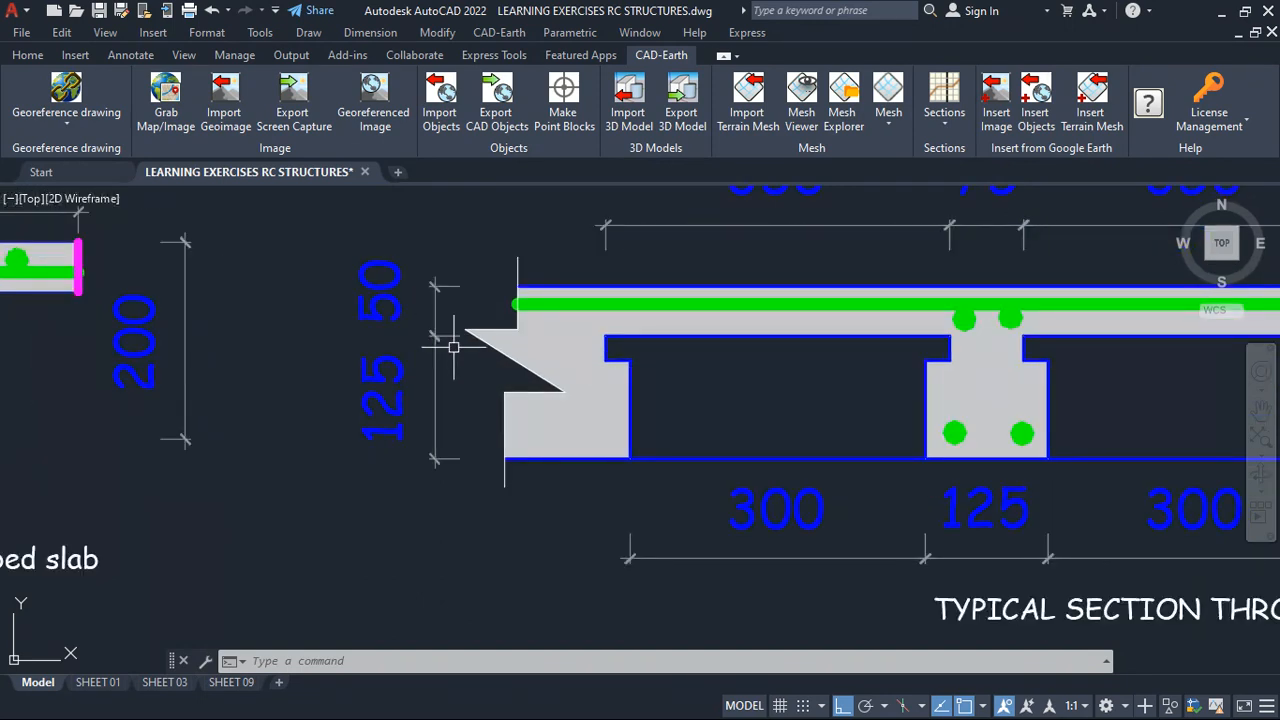
scroll(419, 372, "down", 3)
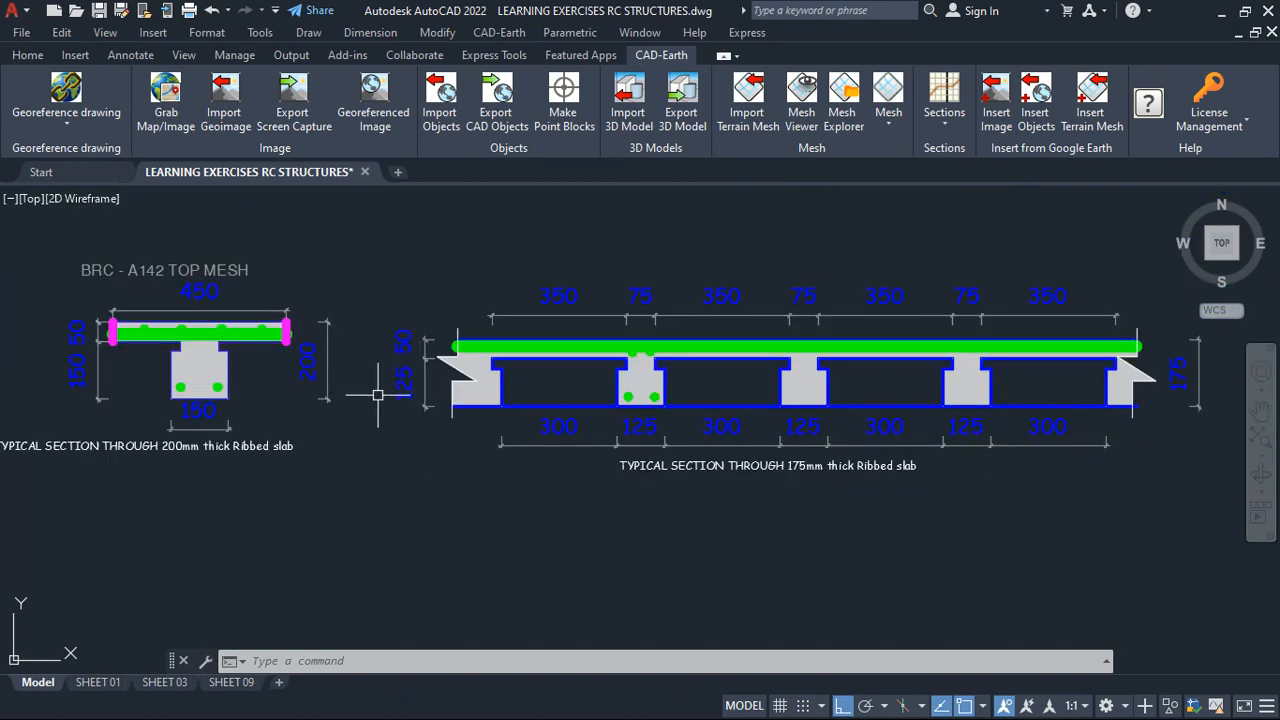
scroll(923, 368, "up", 2)
scroll(567, 383, "down", 2)
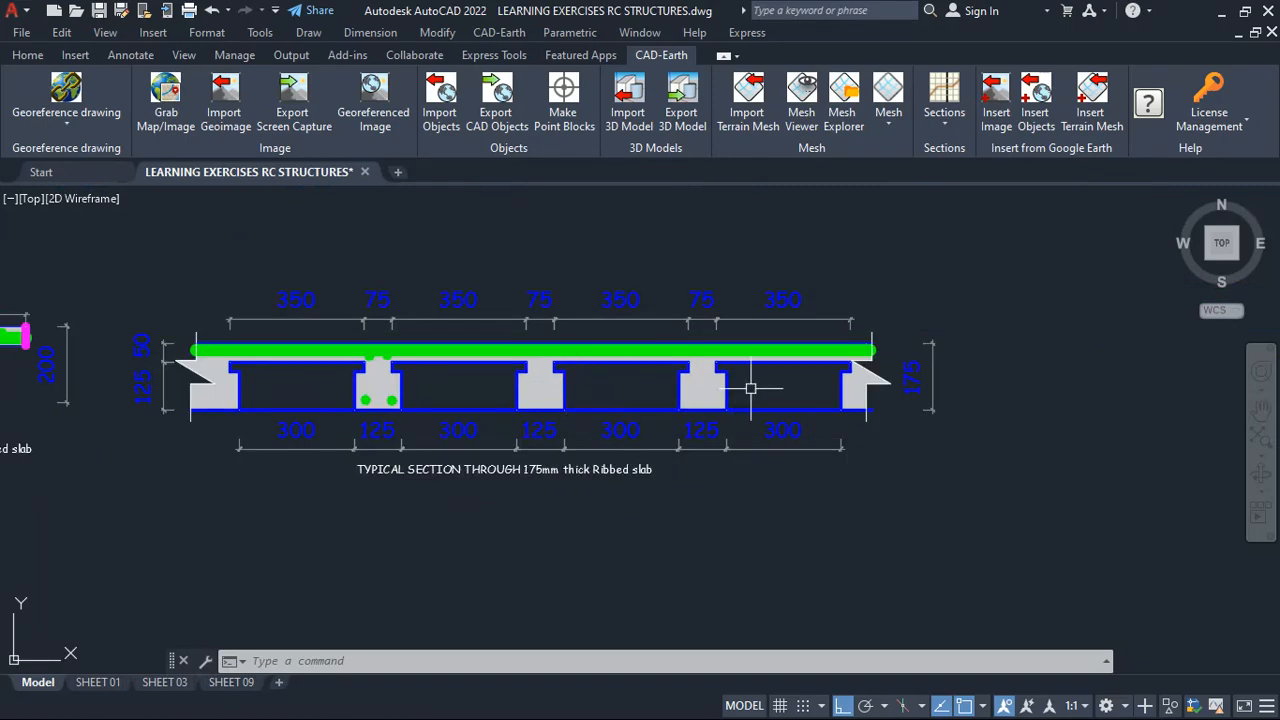
- Check the rib and block widths in the typical section through the 175 mm thick ribbed slab, then return to ProtaStructure
scroll(752, 388, "up", 4)
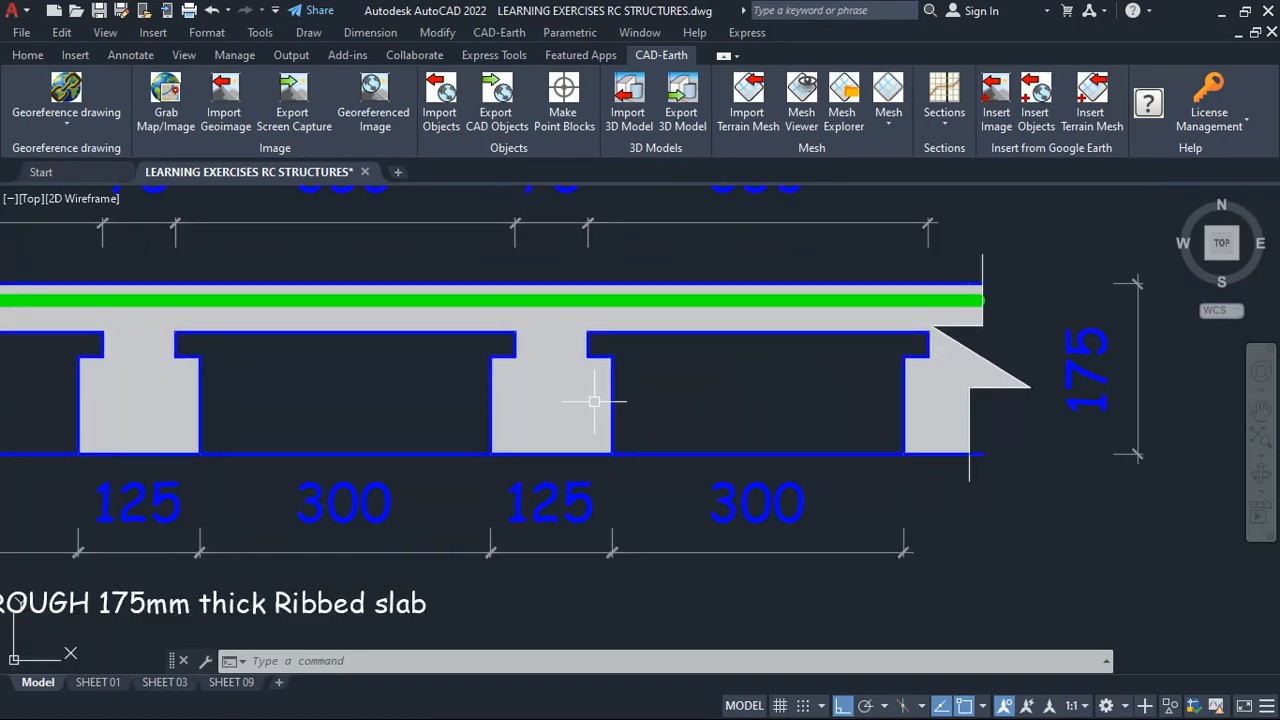
scroll(965, 345, "down", 3)
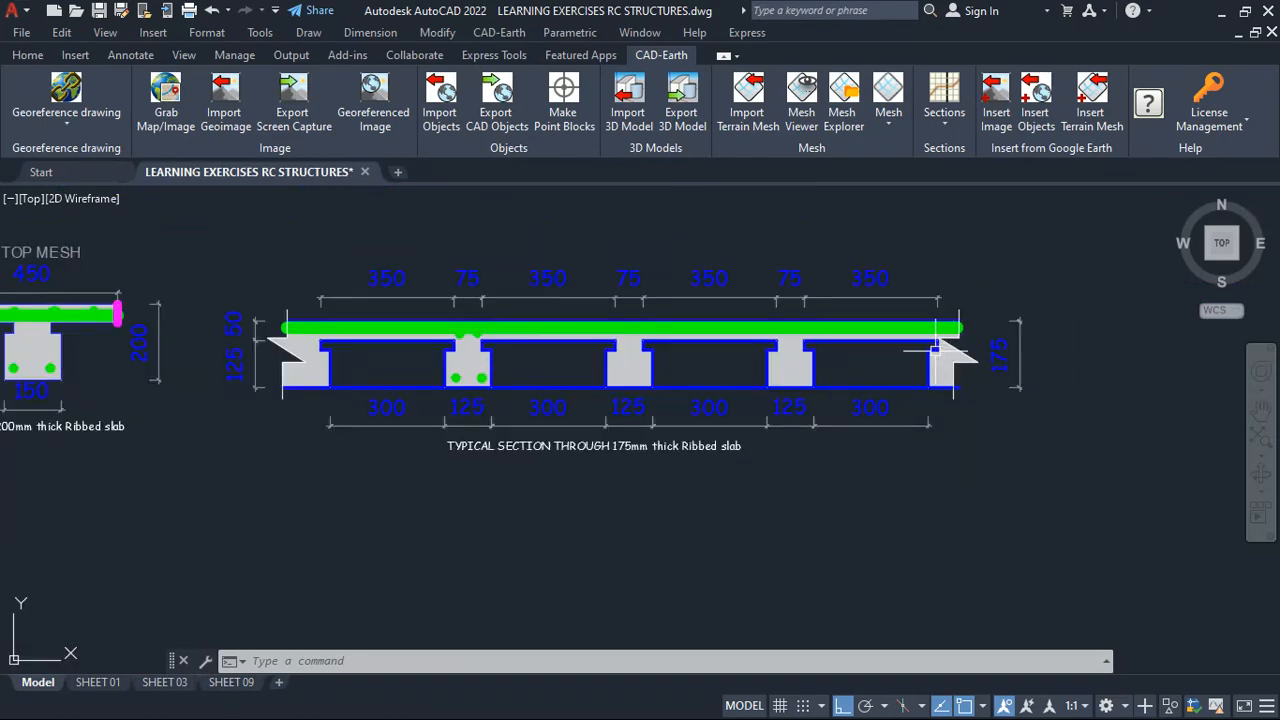
scroll(309, 403, "up", 2)
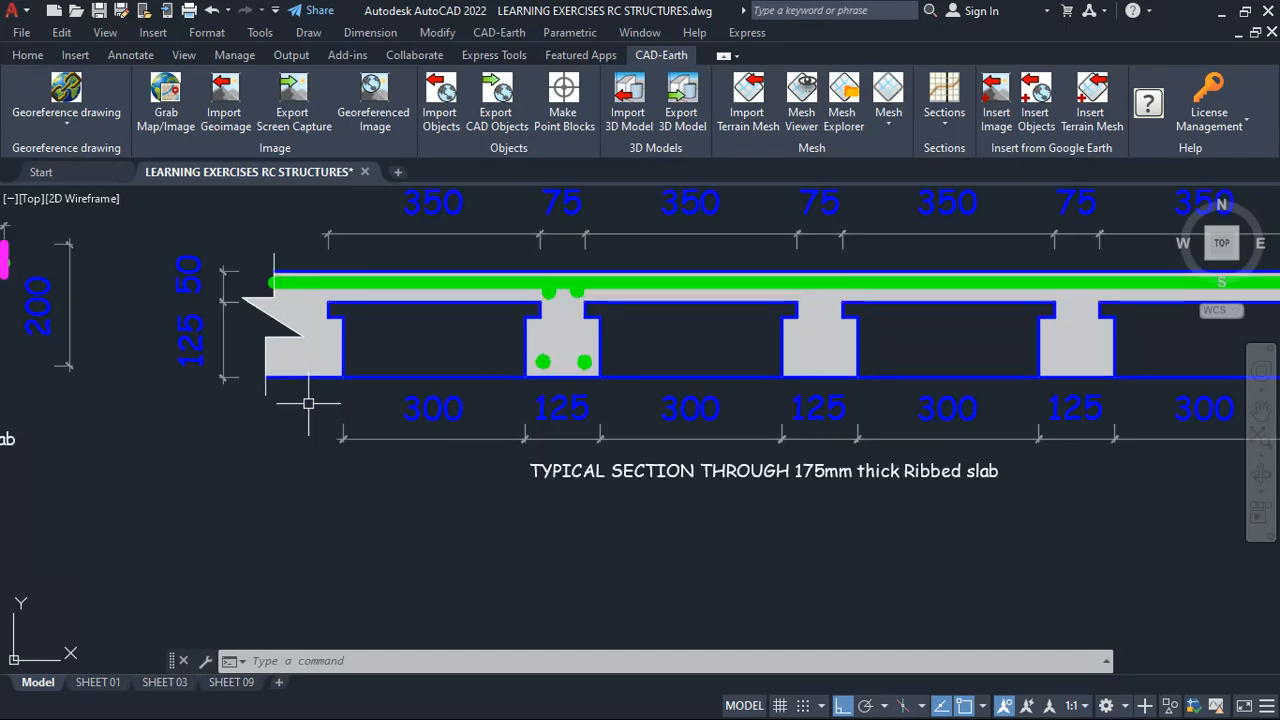
left_click(1223, 14)
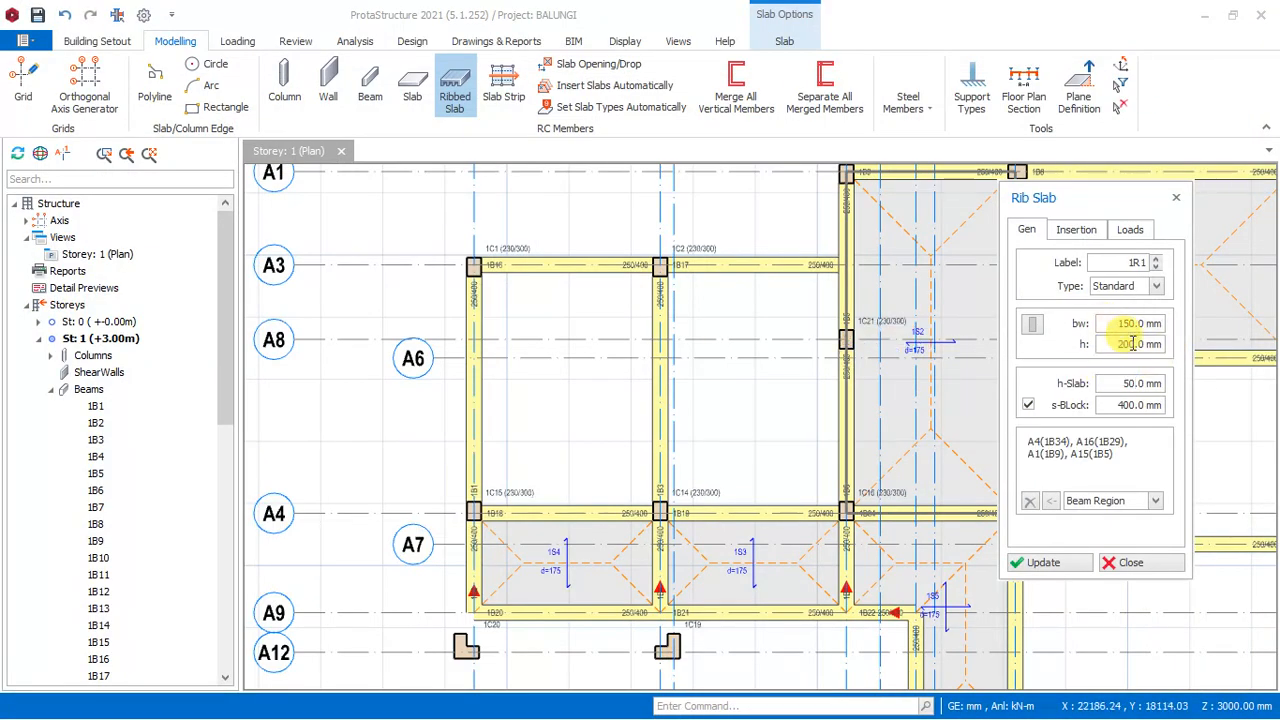
- Set the ribbed slab's block width s-Block to 300 mm
left_click(1126, 382)
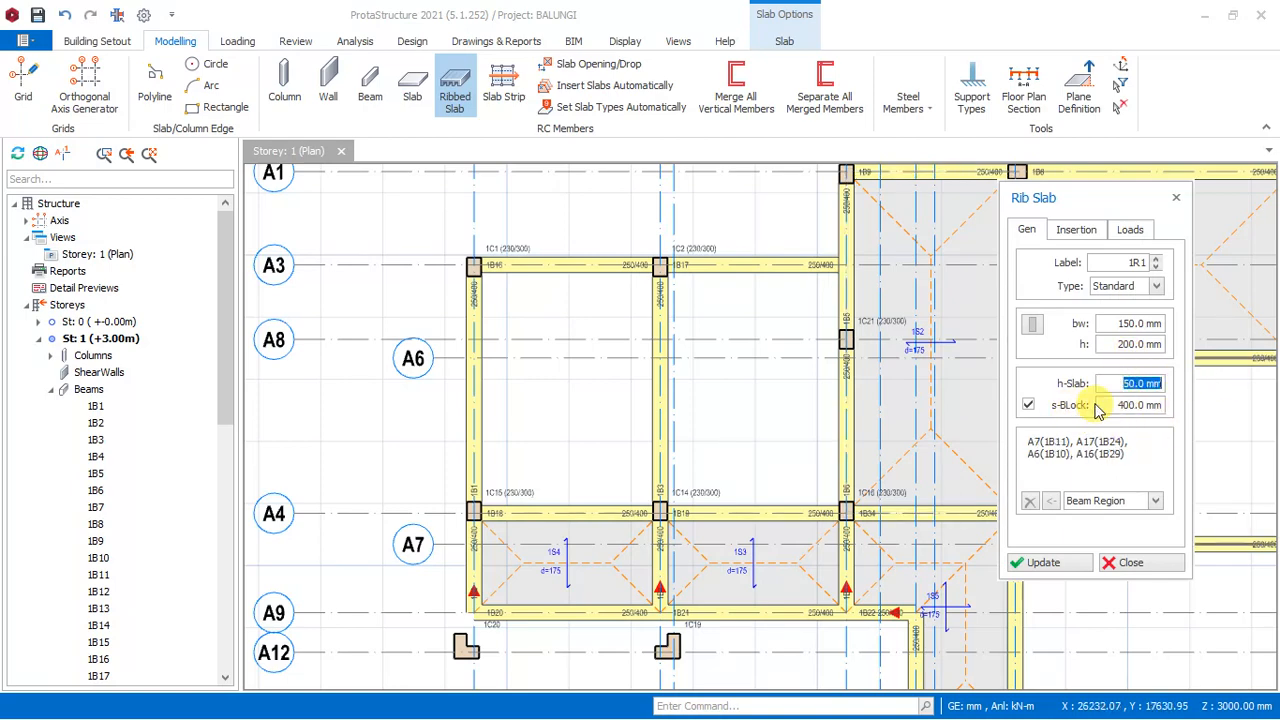
left_click(1103, 404)
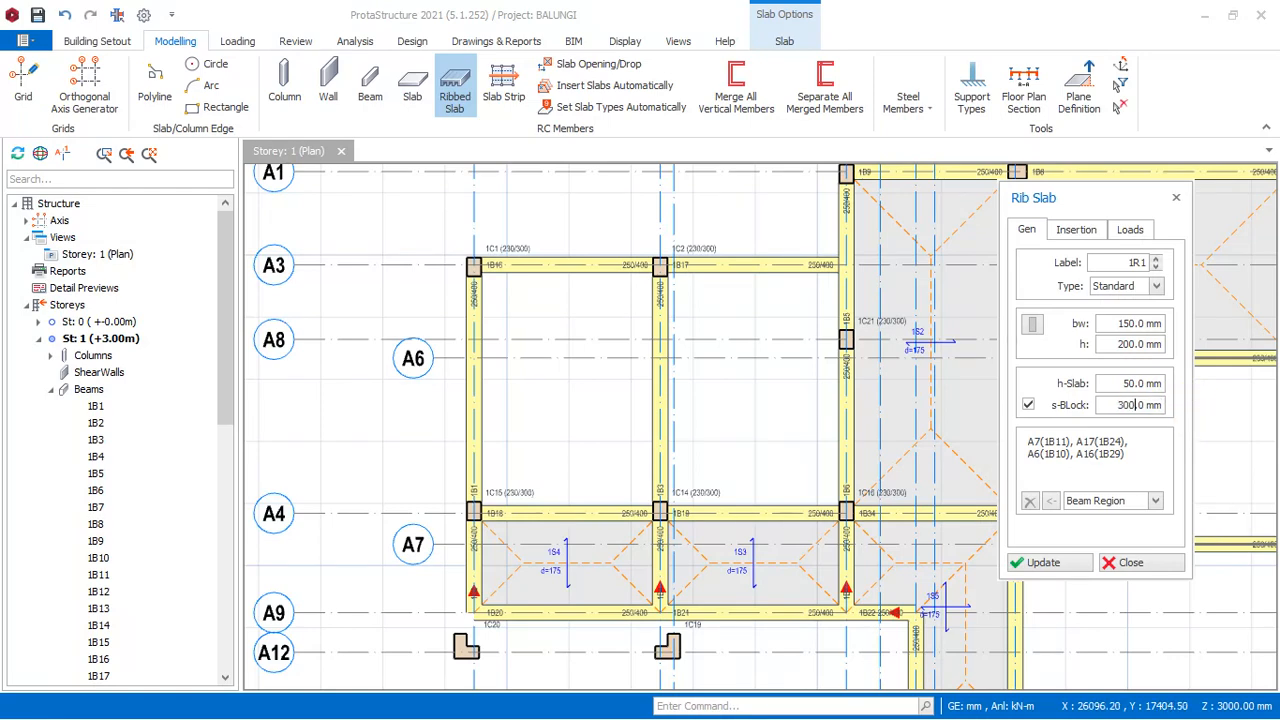
left_click(1142, 383)
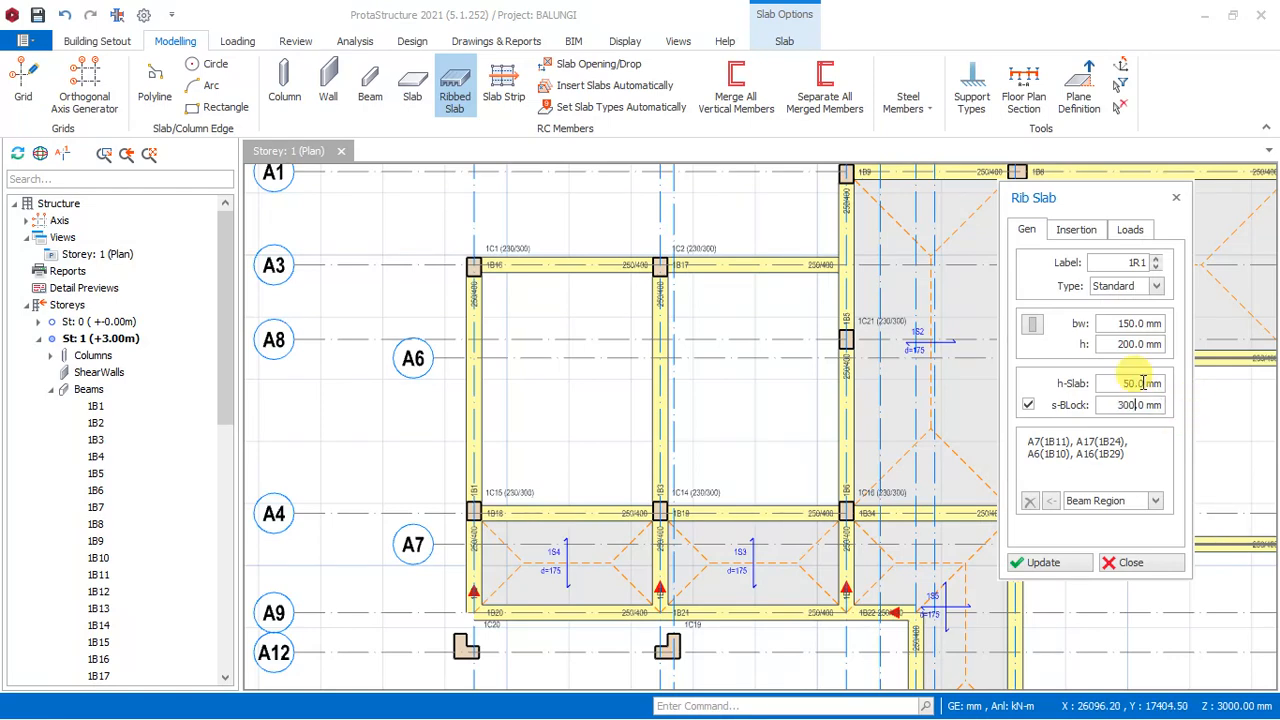
- Review the ribbed slab's insertion options and block width, keeping the rib angle at 0°
left_click(1066, 231)
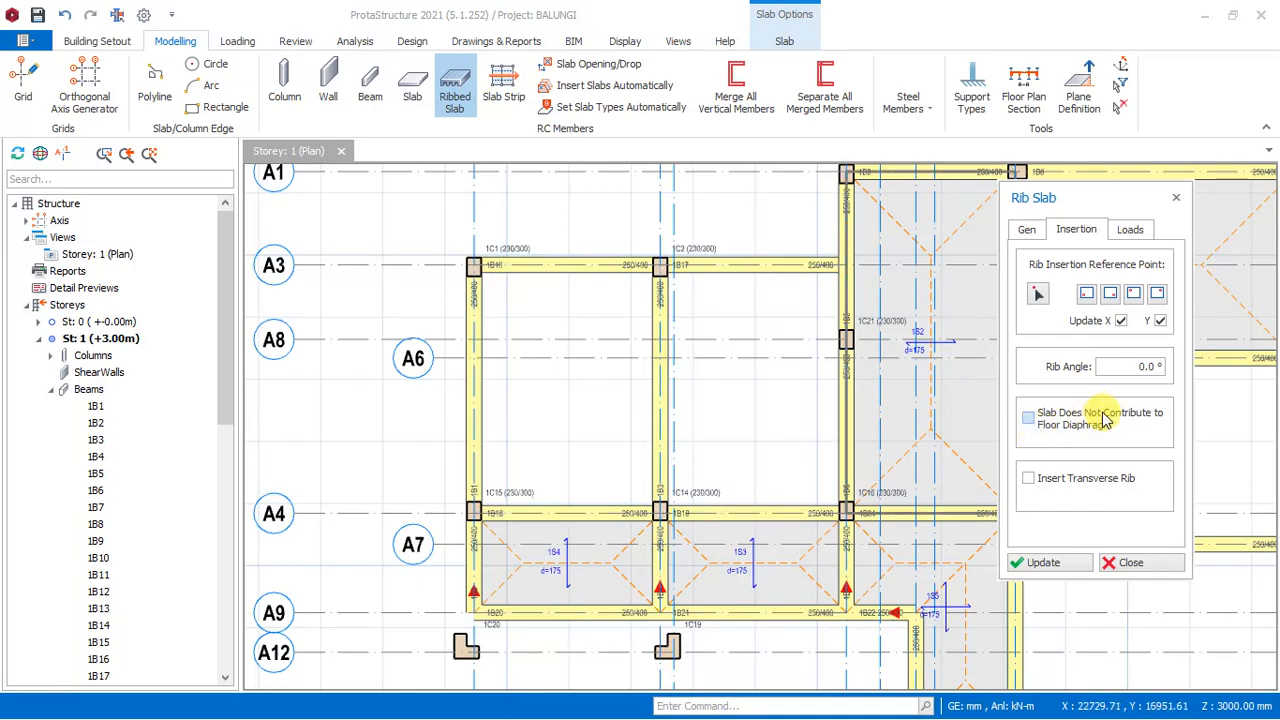
left_click(1025, 229)
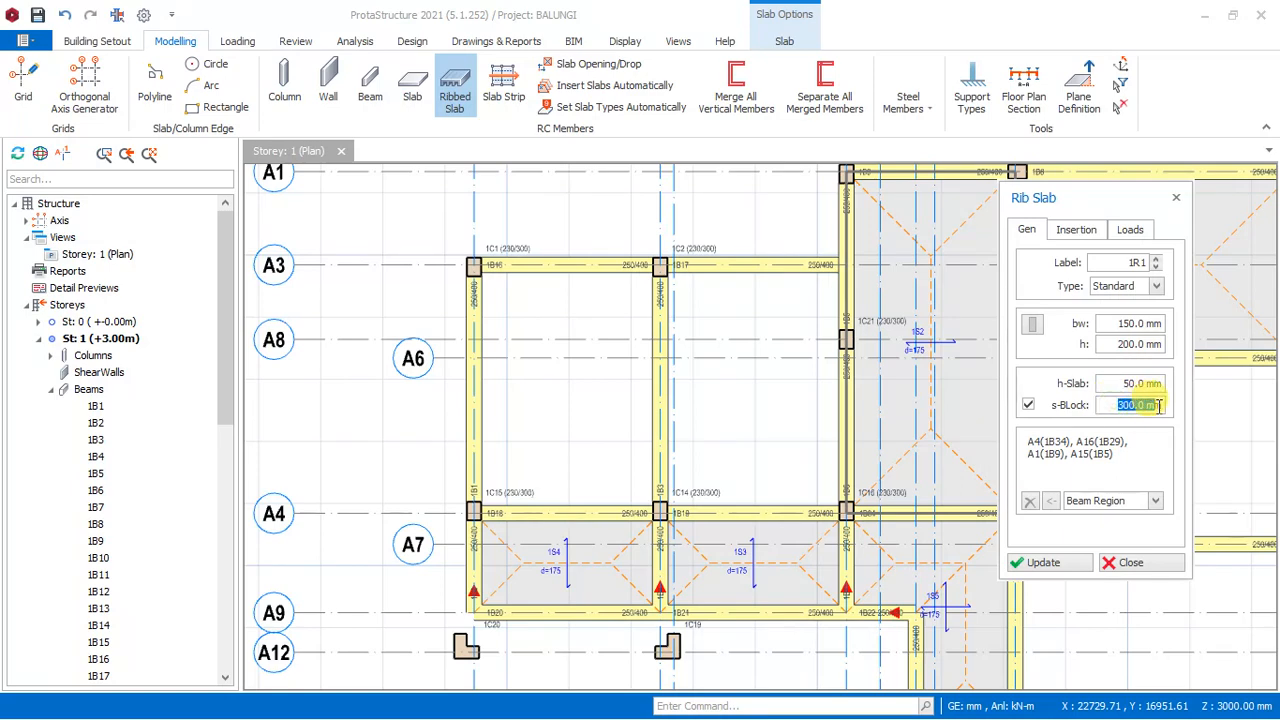
left_click(1087, 230)
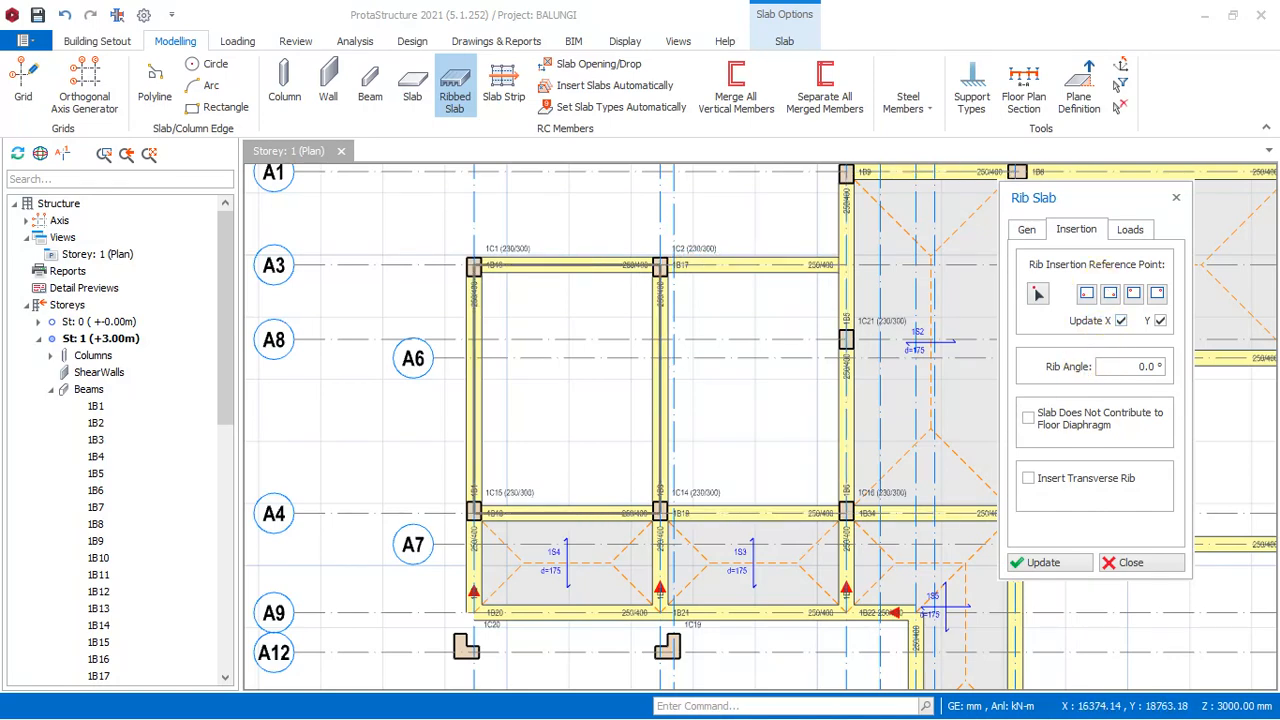
left_click(1113, 366)
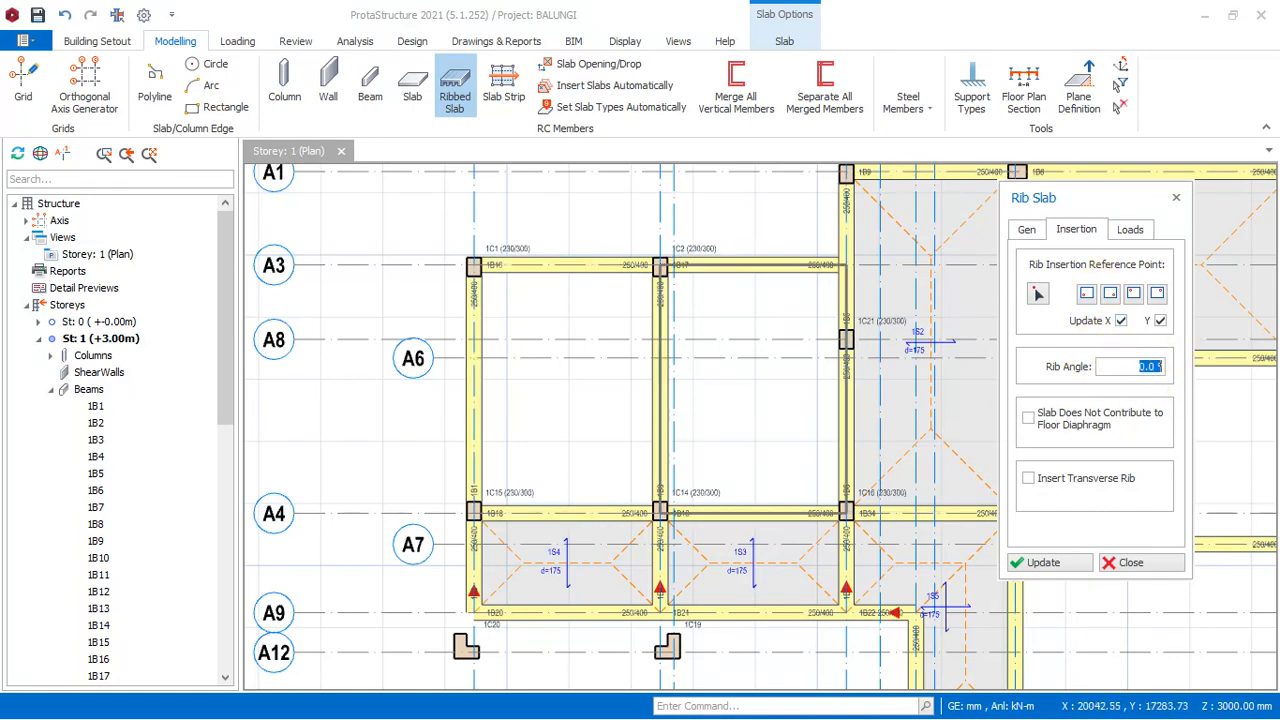
left_click(1155, 368)
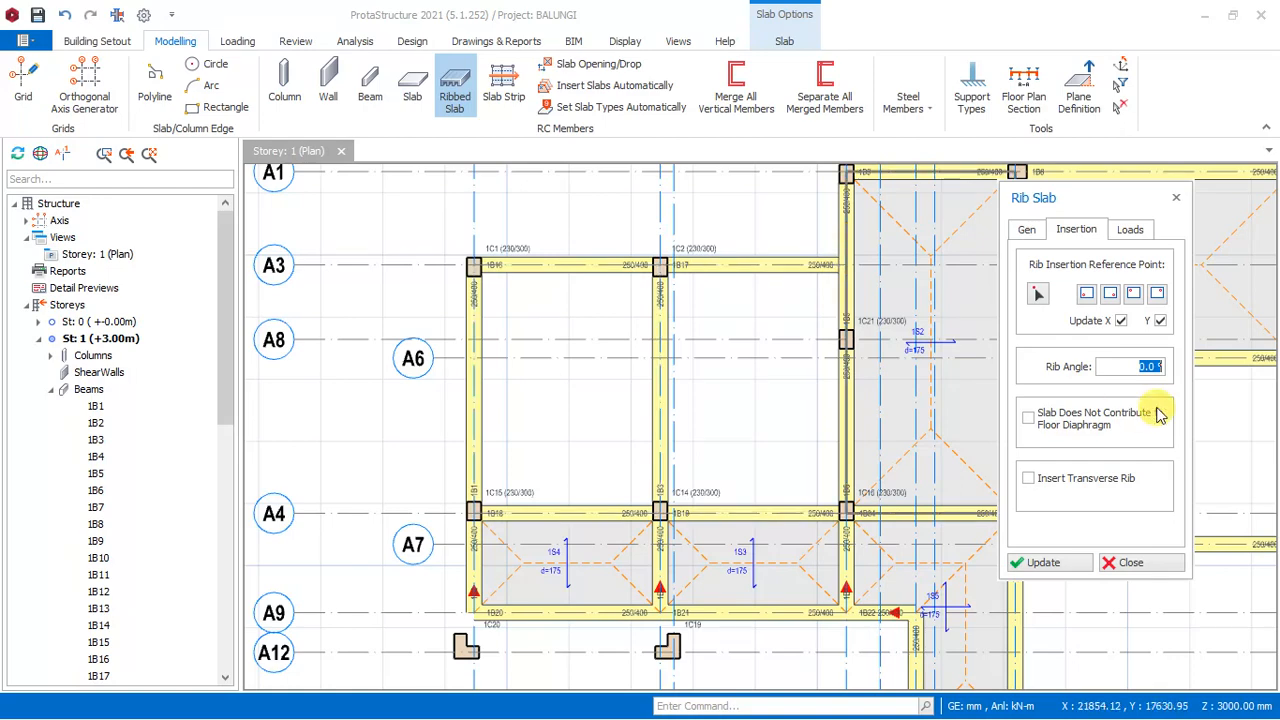
left_click(1135, 363)
left_click(1153, 362)
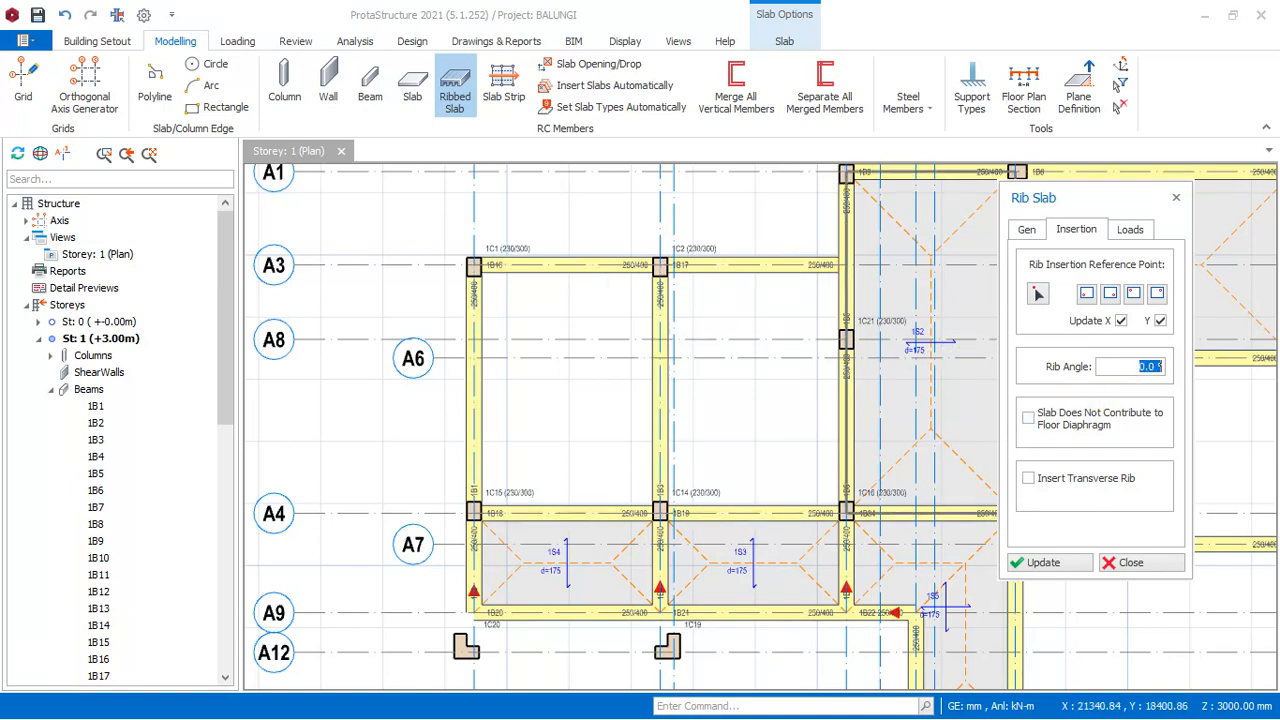
- Assign the Room dead load and the 4.0 kN/m2 Shopping Areas imposed load to the ribbed slab
left_click(1130, 229)
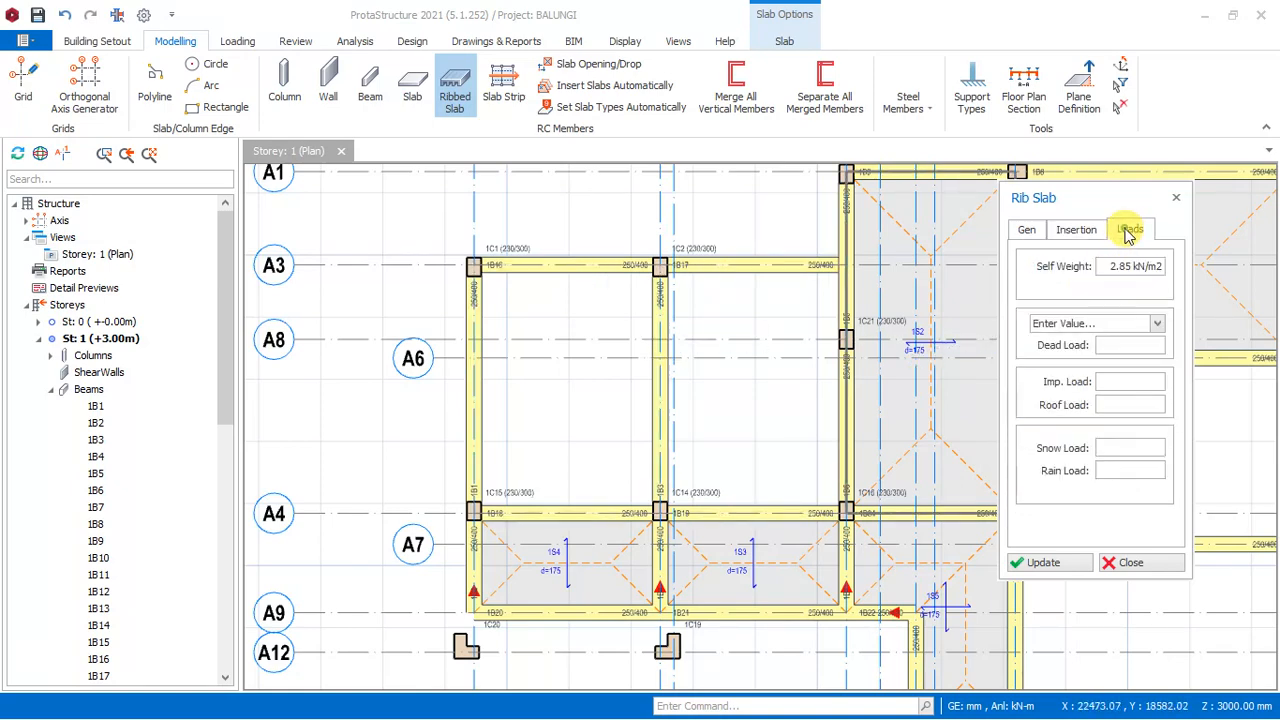
left_click(1157, 324)
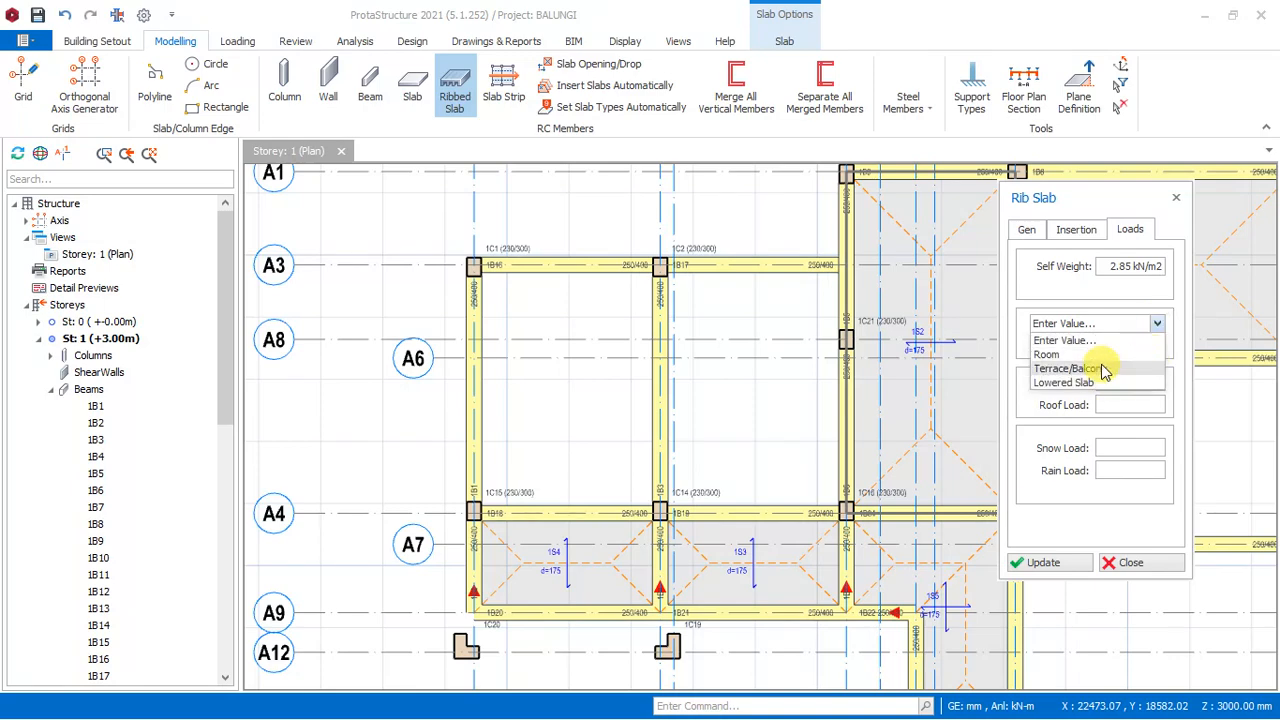
left_click(1103, 356)
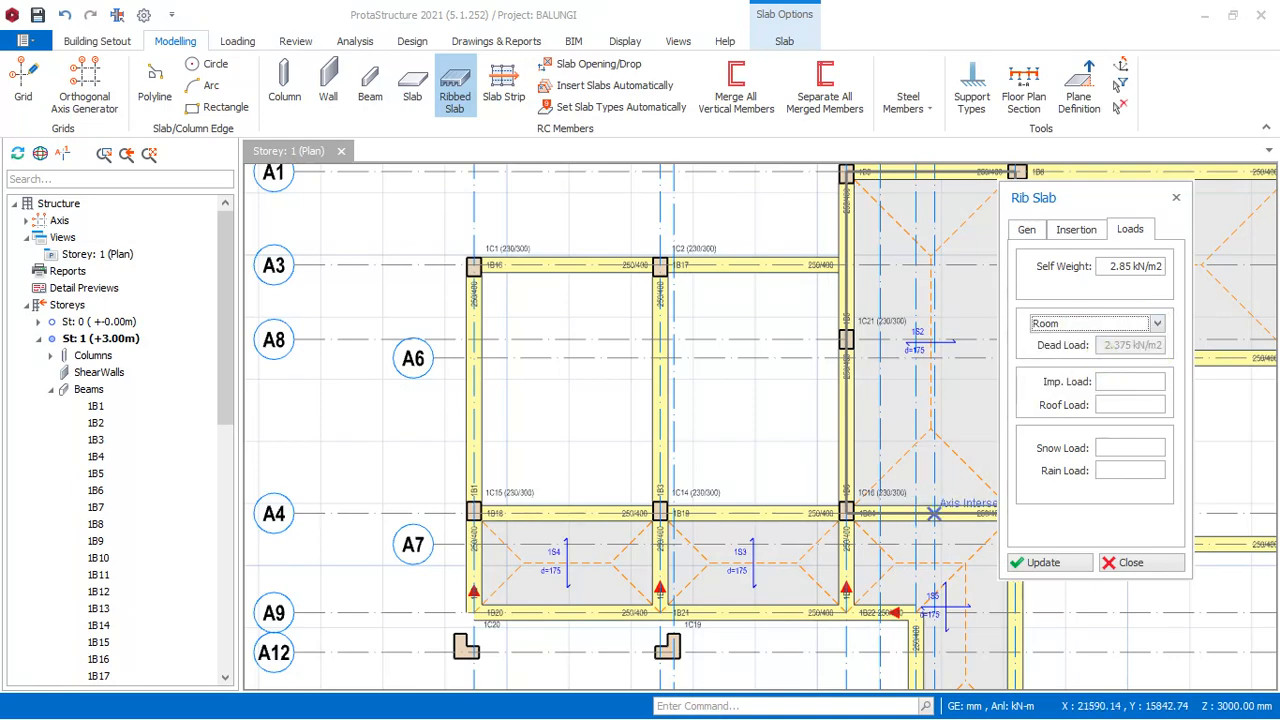
left_click(1120, 382)
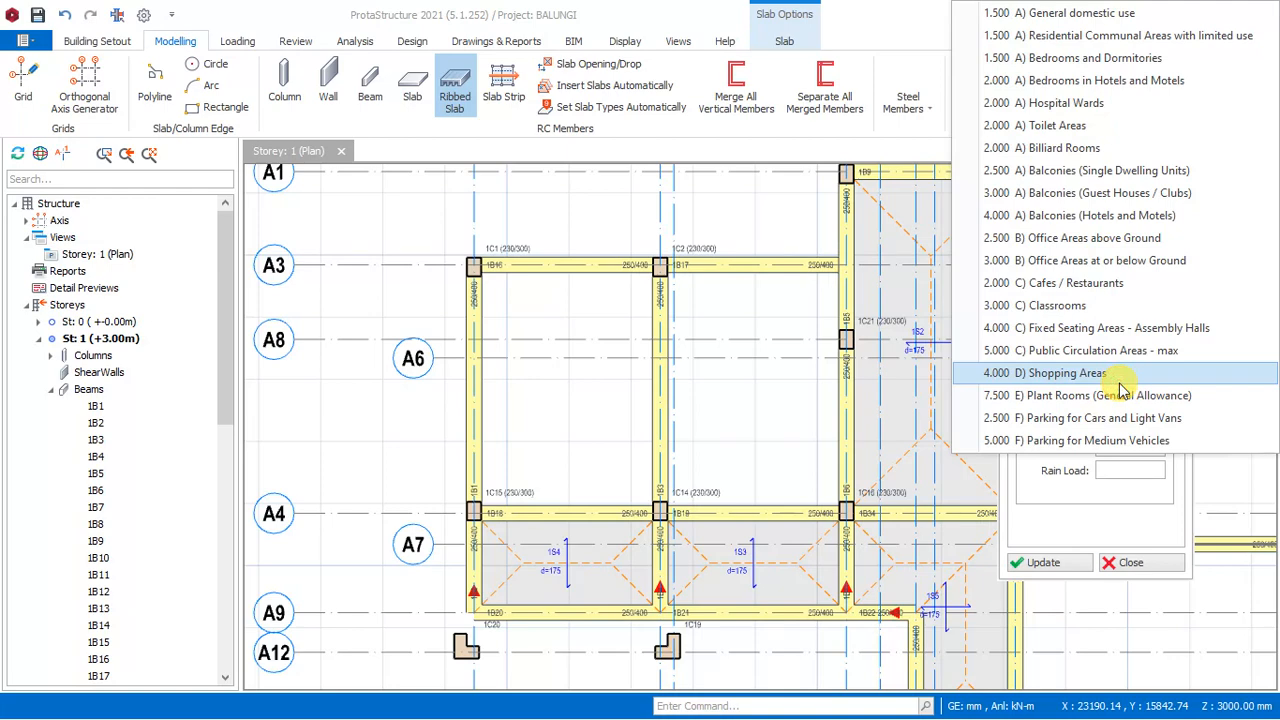
left_click(1062, 376)
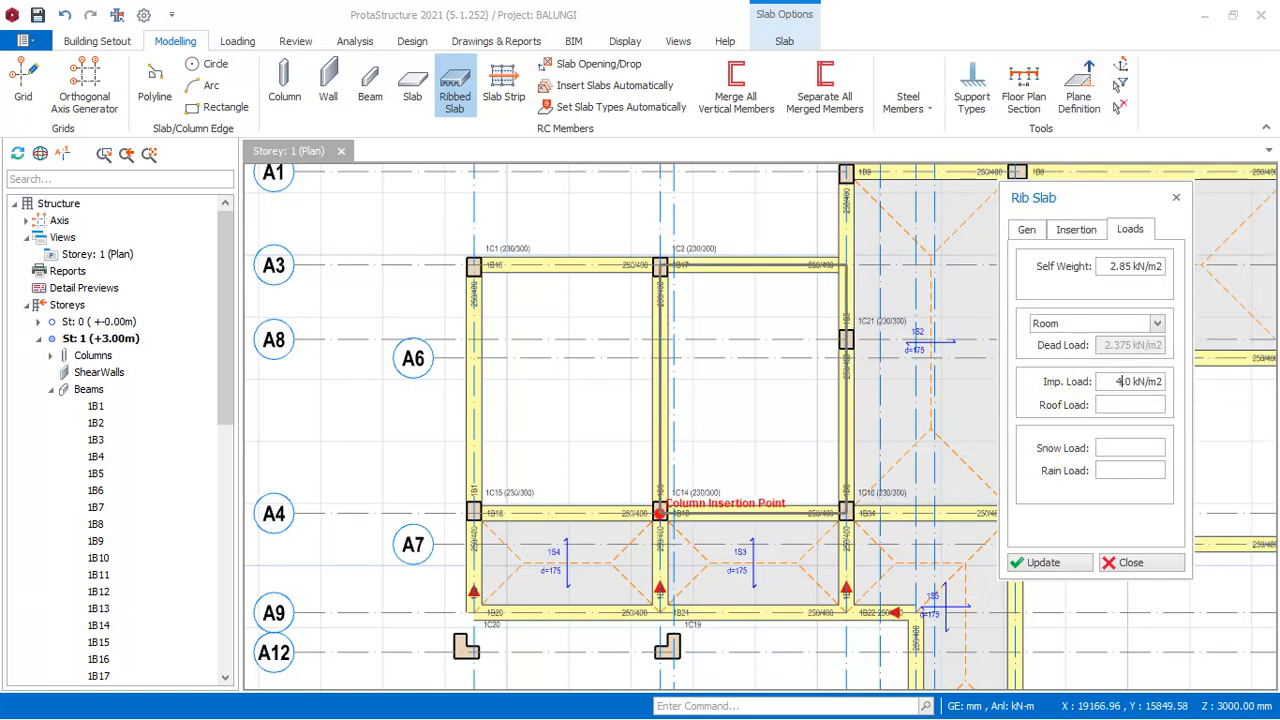
- Insert ribbed slabs in the two adjacent beam regions between axes A3 and A4, from axis A13 to A15
left_click(602, 398)
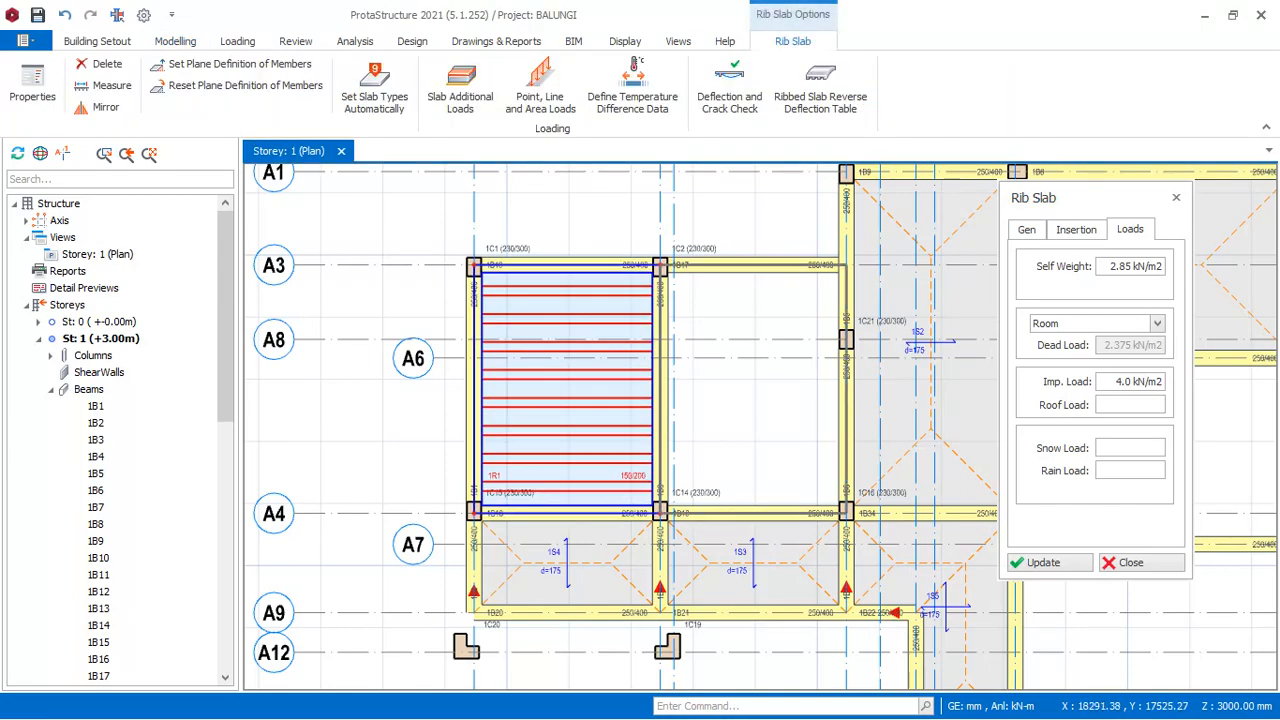
left_click(737, 413)
scroll(737, 413, "down", 5)
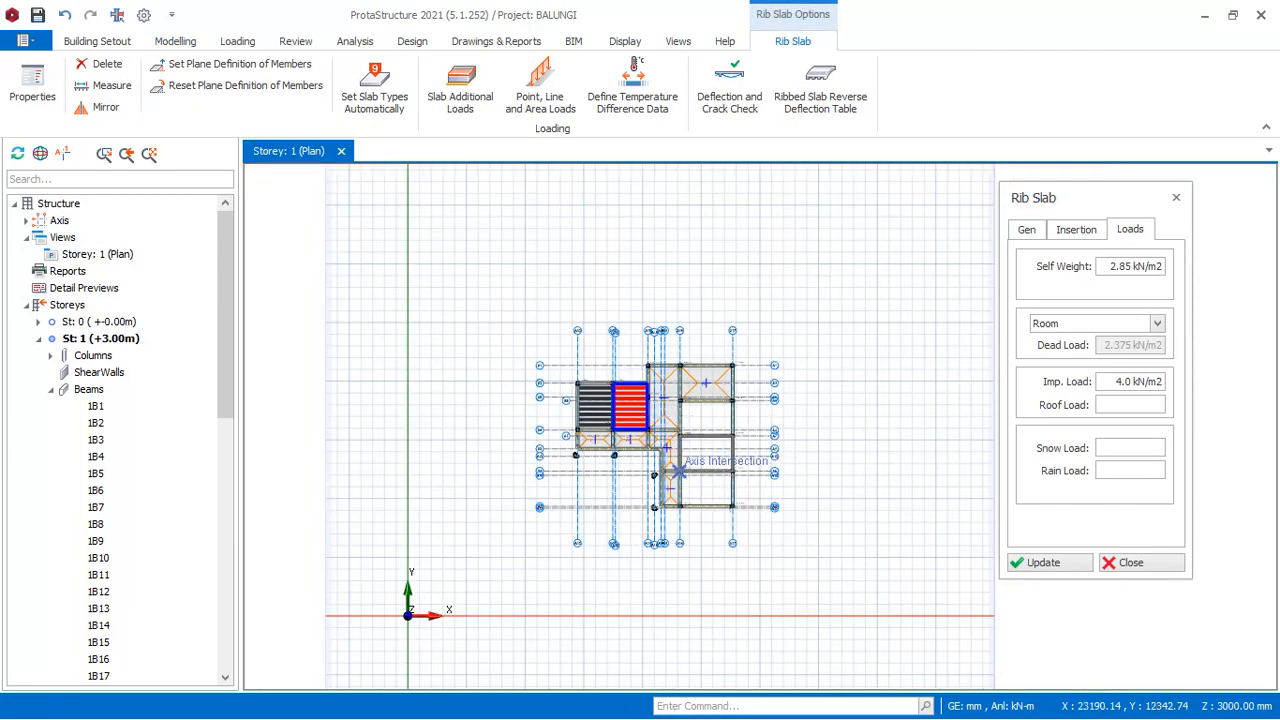
scroll(740, 420, "up", 2)
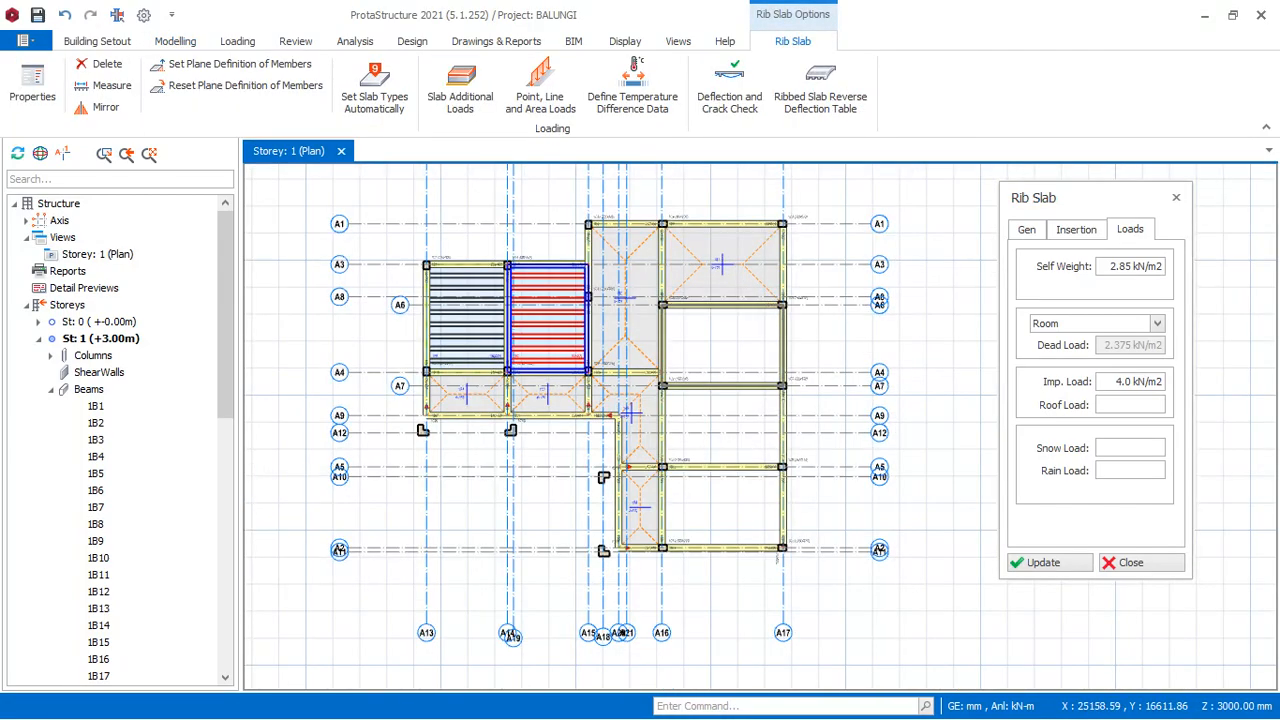
- Set the rib angle to 90° and insert ribbed slabs in the three beam regions between axes A16 and A17, from A6 to A2
left_click(1073, 230)
left_click_drag(1131, 366, 1190, 366)
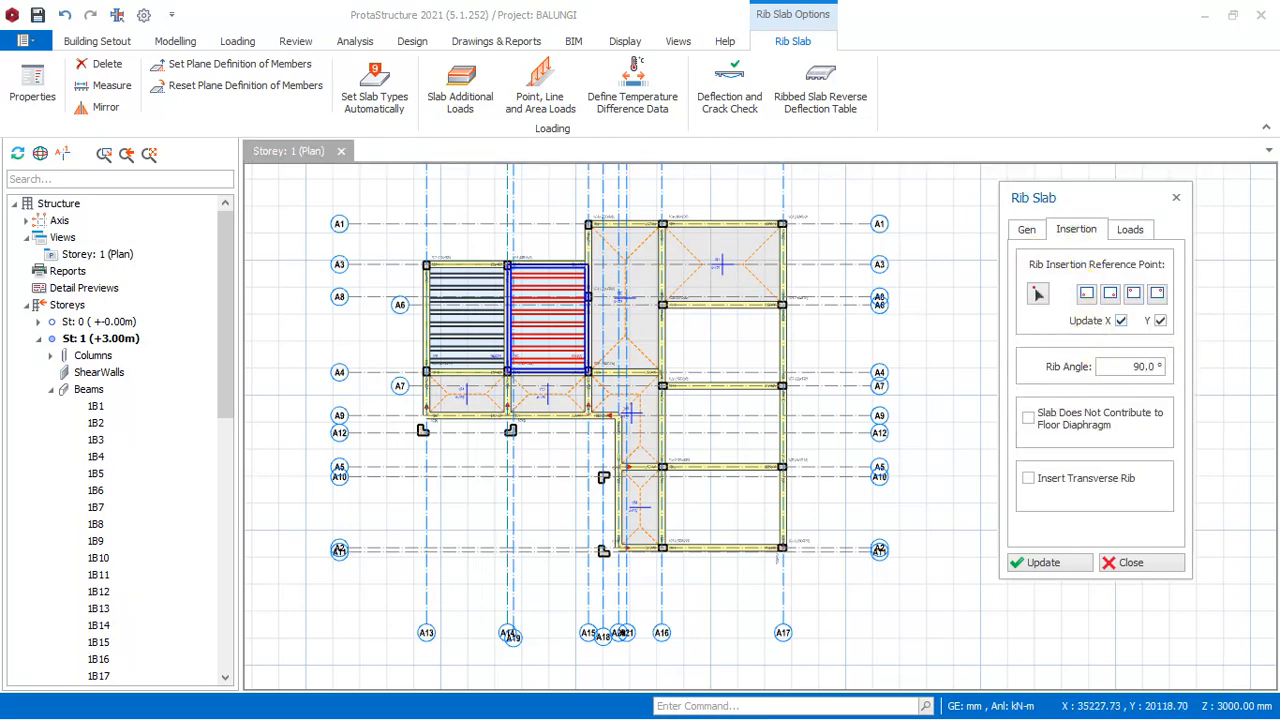
scroll(701, 367, "up", 2)
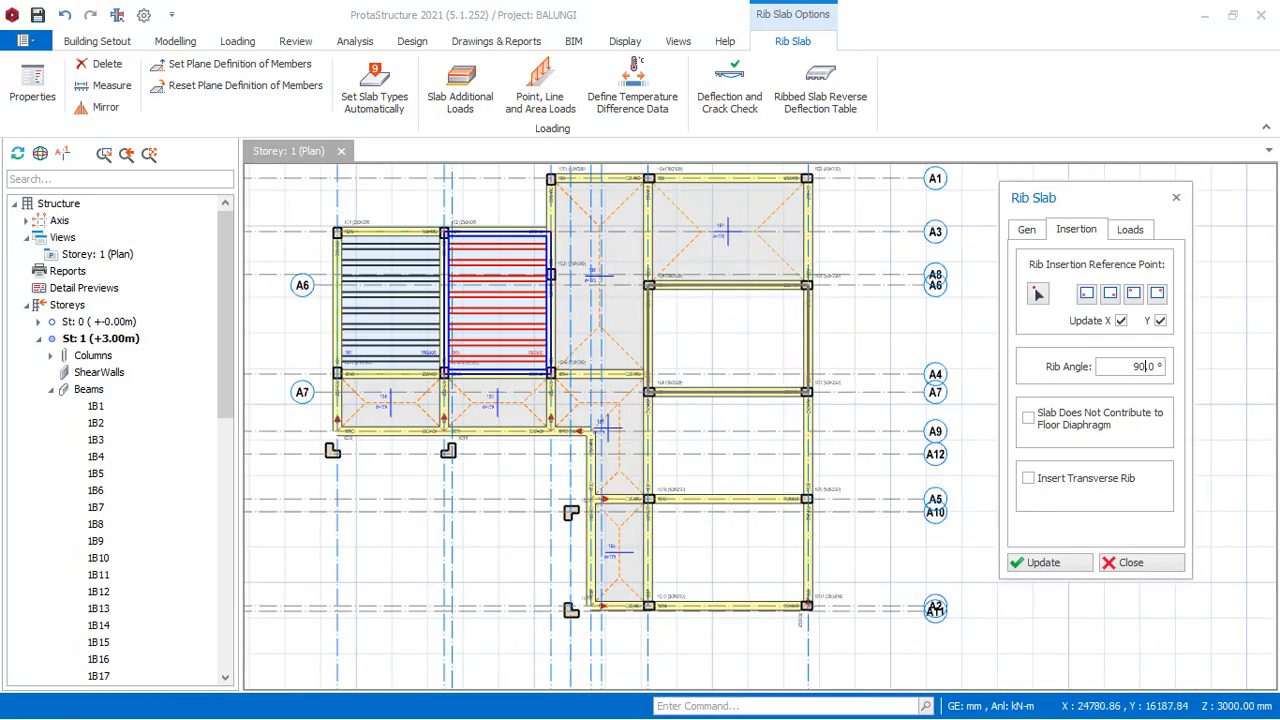
left_click(705, 343)
left_click(705, 440)
left_click(720, 550)
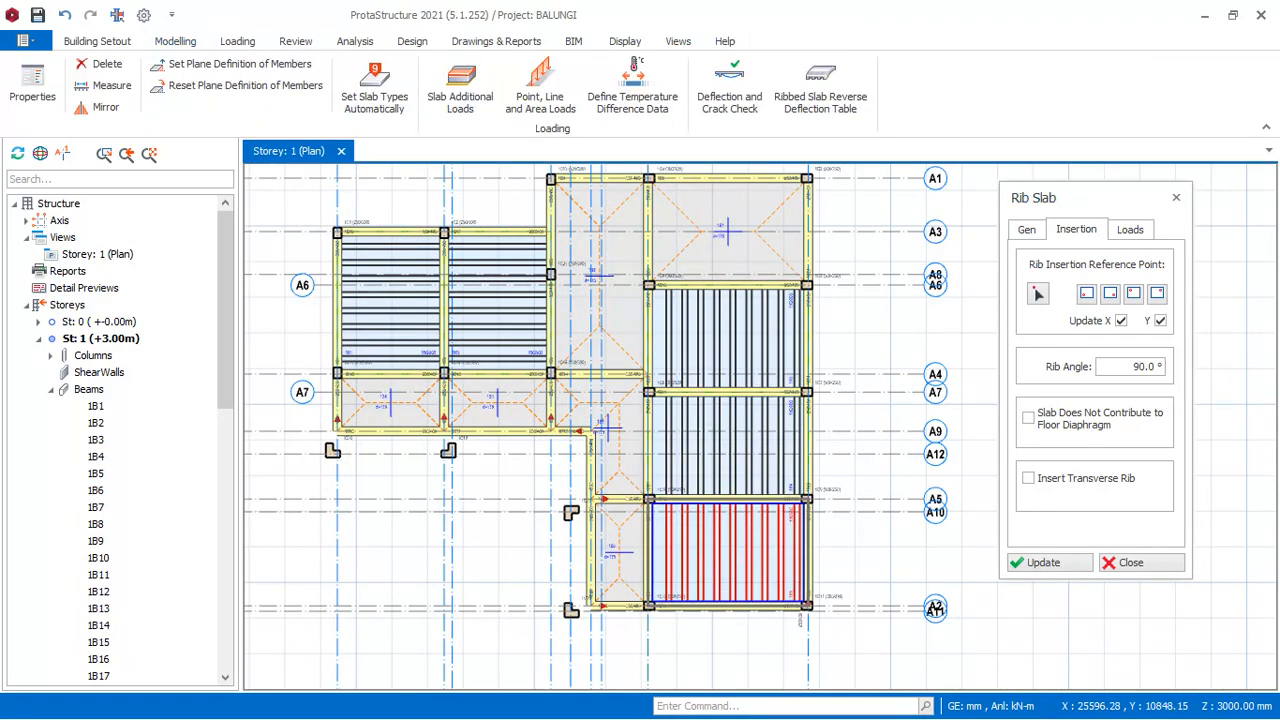
scroll(800, 400, "down", 2)
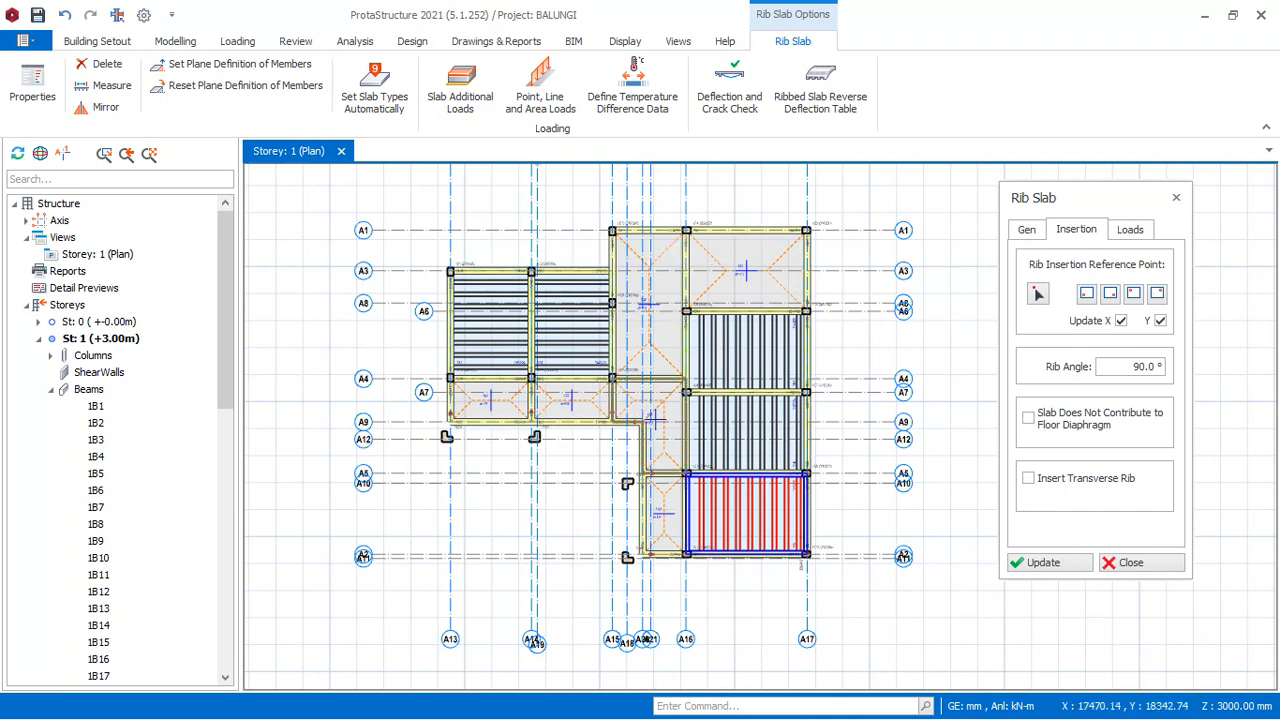
scroll(624, 378, "up", 1)
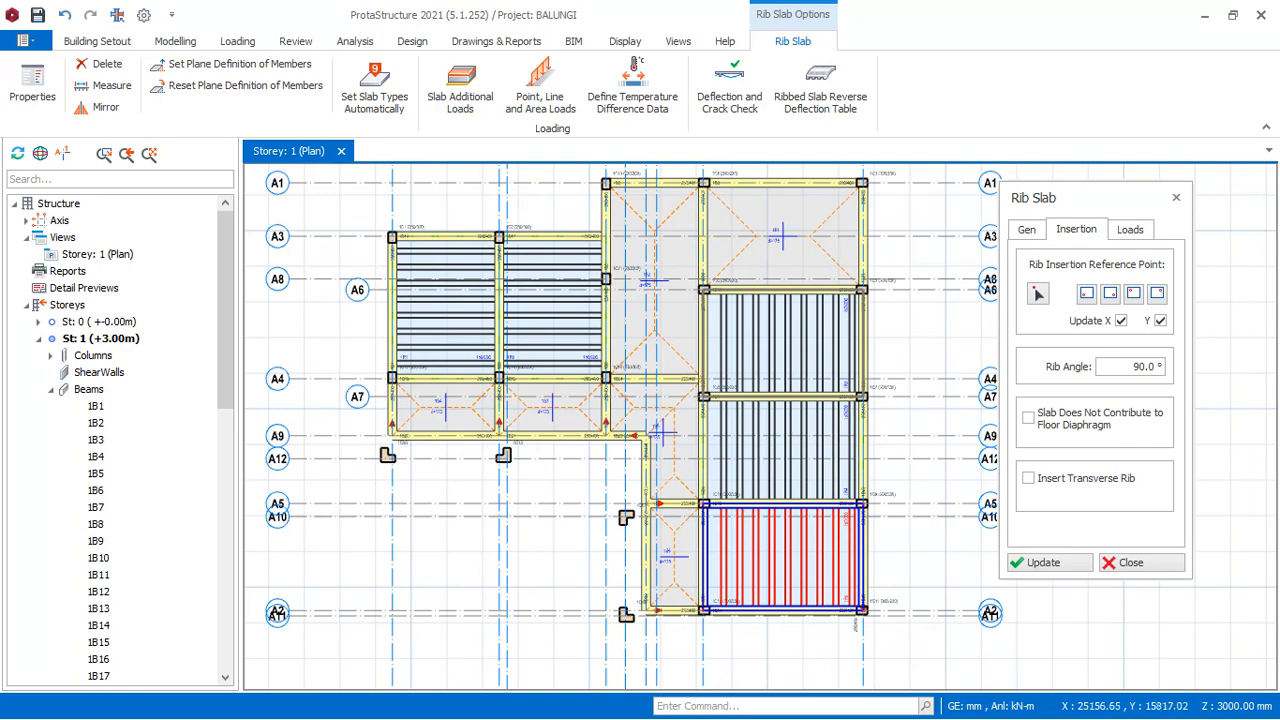
key("Escape")
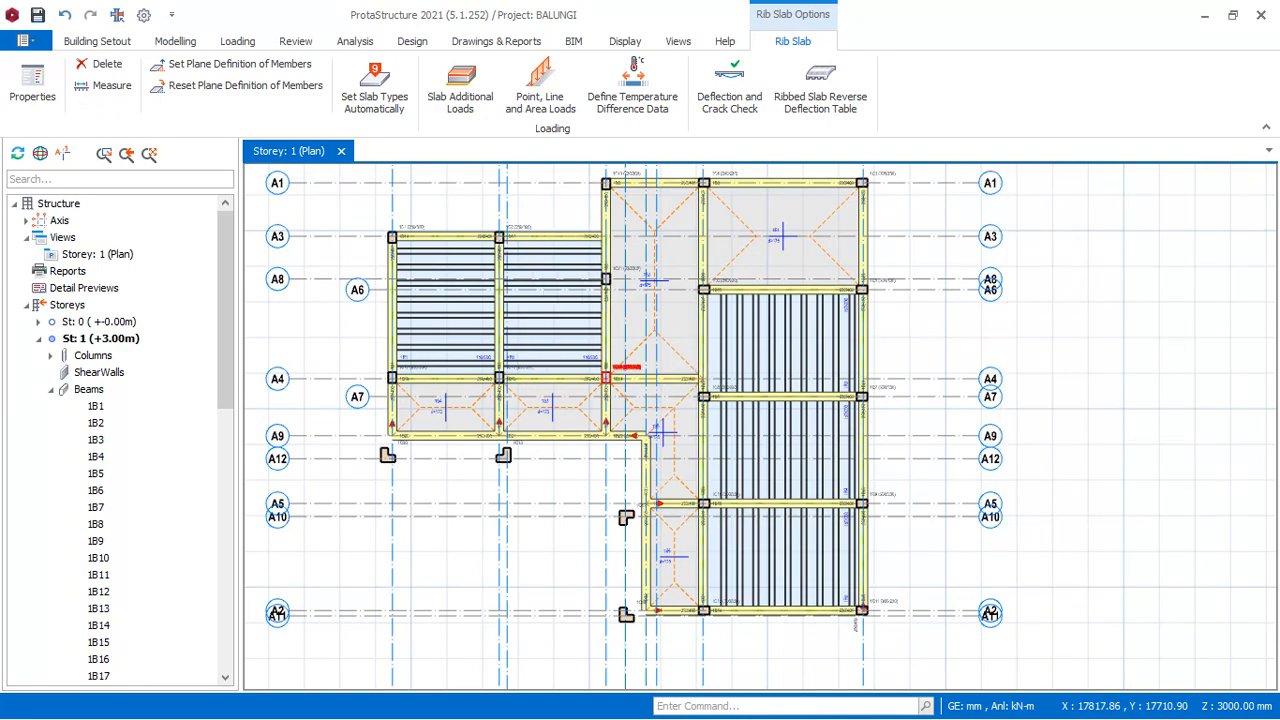
scroll(610, 398, "down", 3)
scroll(551, 357, "up", 2)
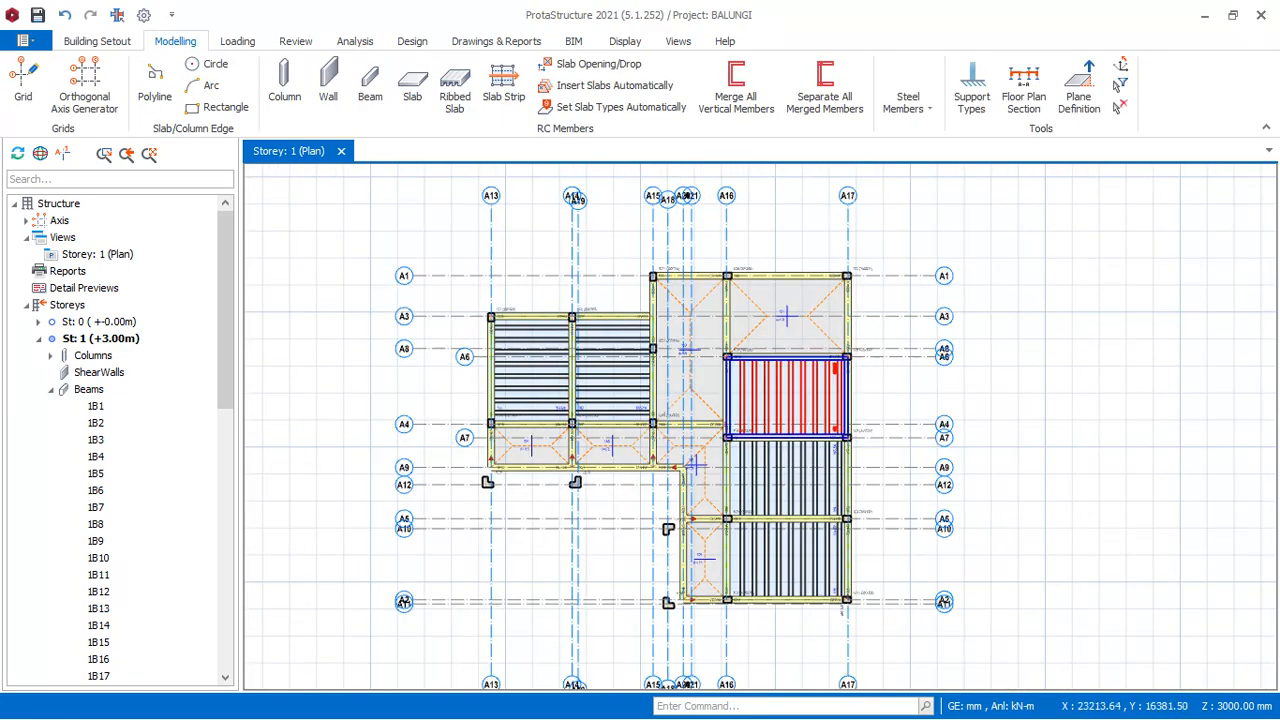
scroll(694, 464, "up", 1)
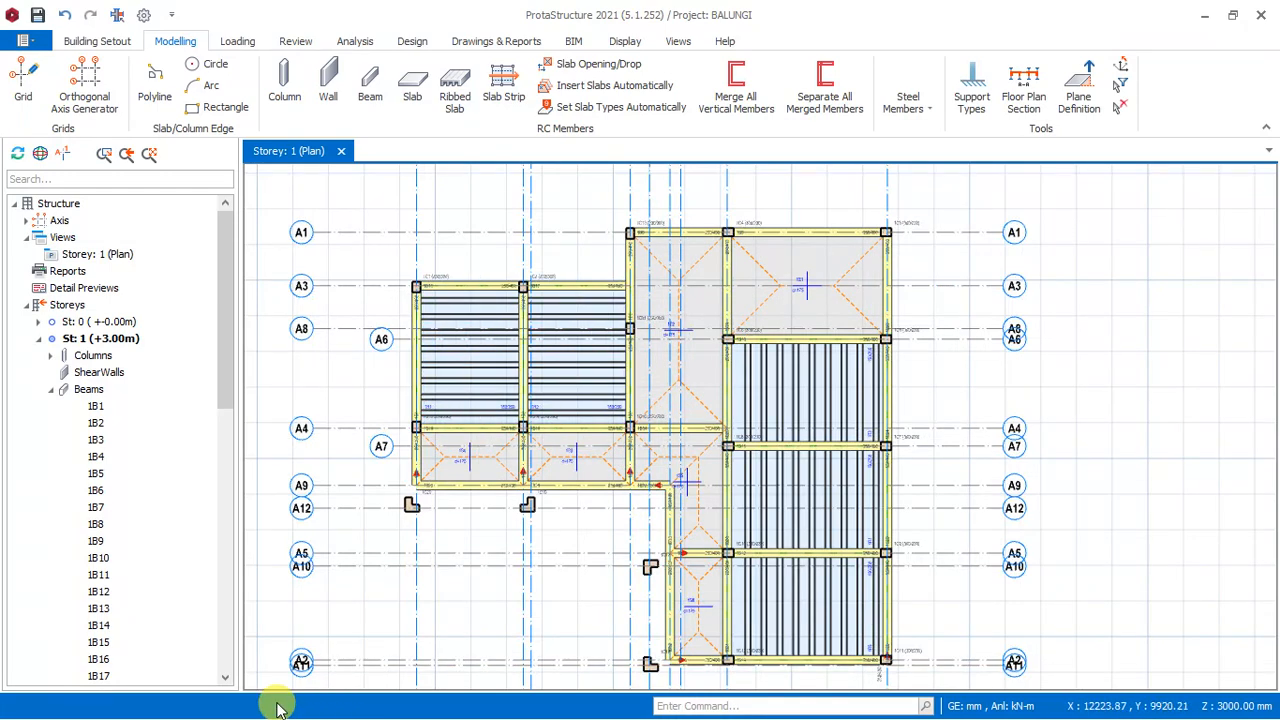
- Switch to File Explorer and open the architectural plan PDF from the Architecturals folder of the Balungi project on drive D
key("super")
mouse_move(278, 700)
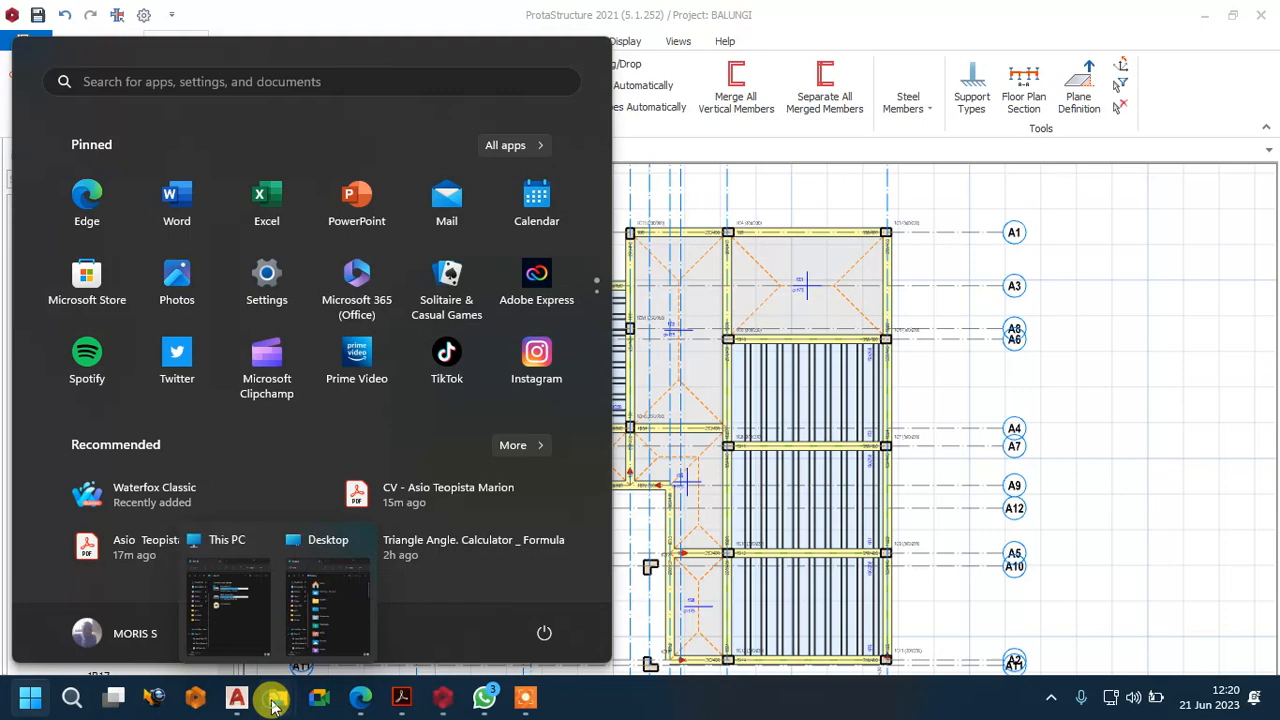
left_click(303, 638)
scroll(212, 495, "down", 1)
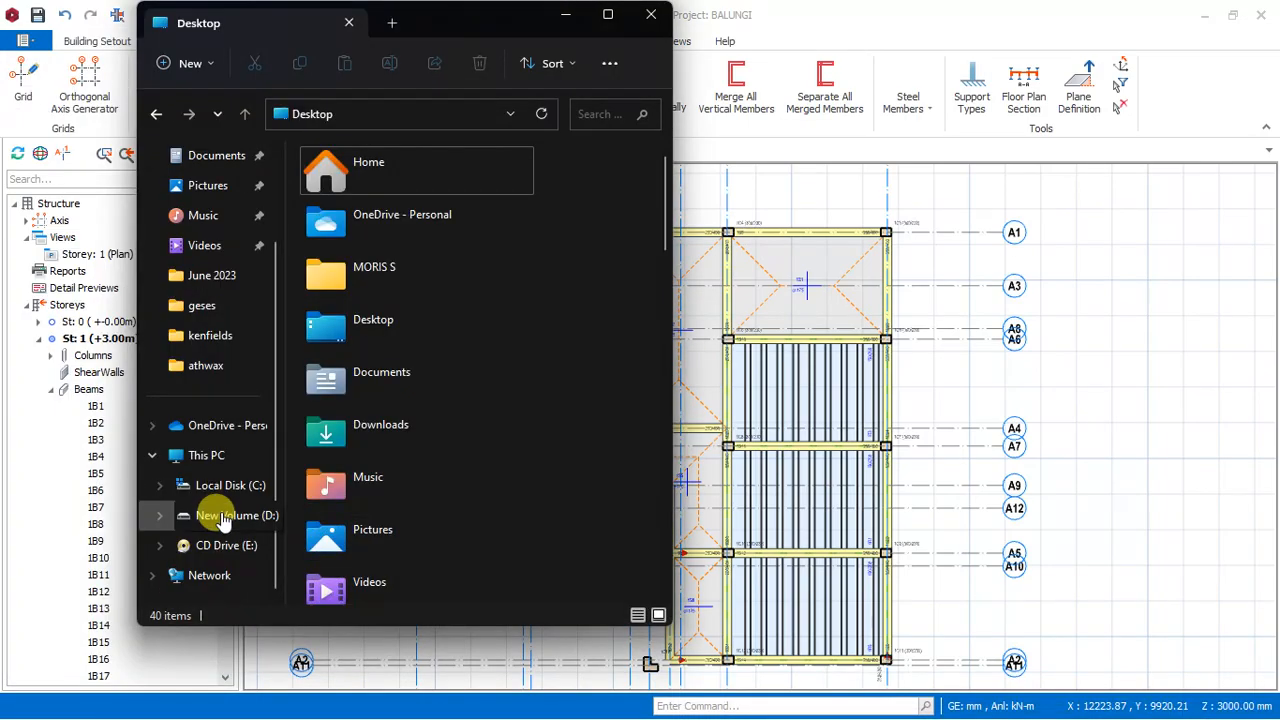
left_click(238, 513)
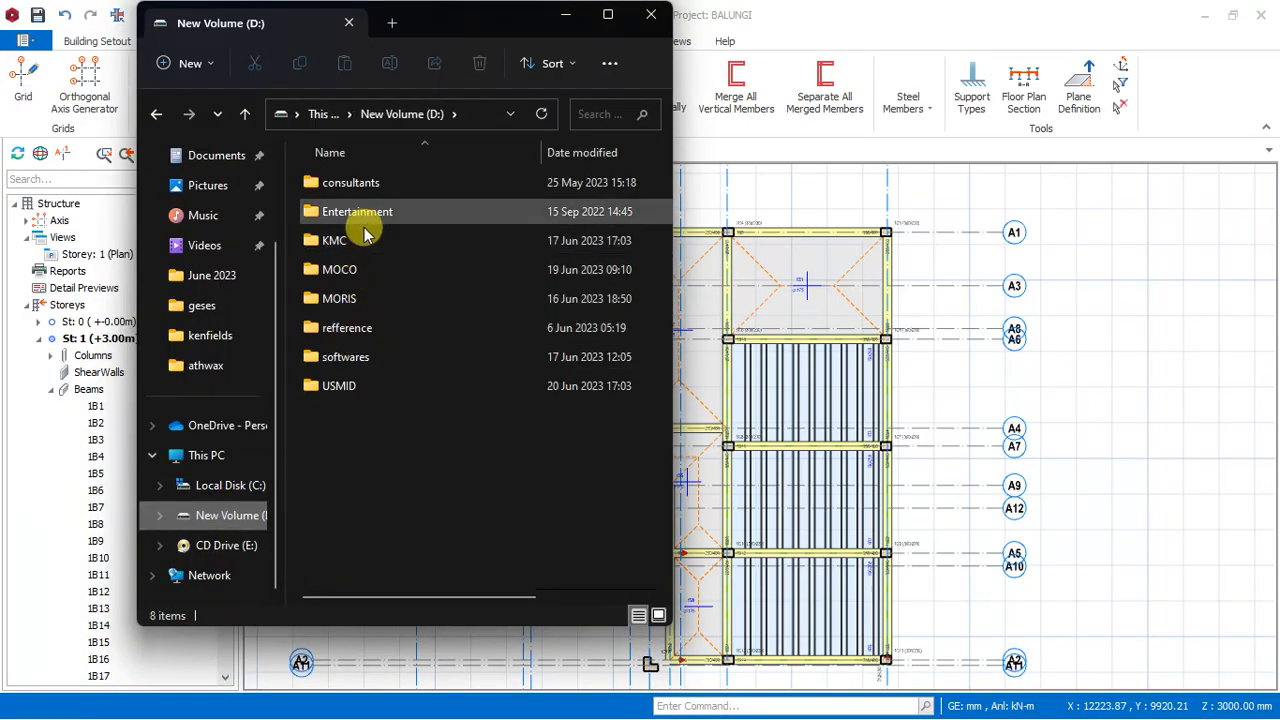
double_click(340, 298)
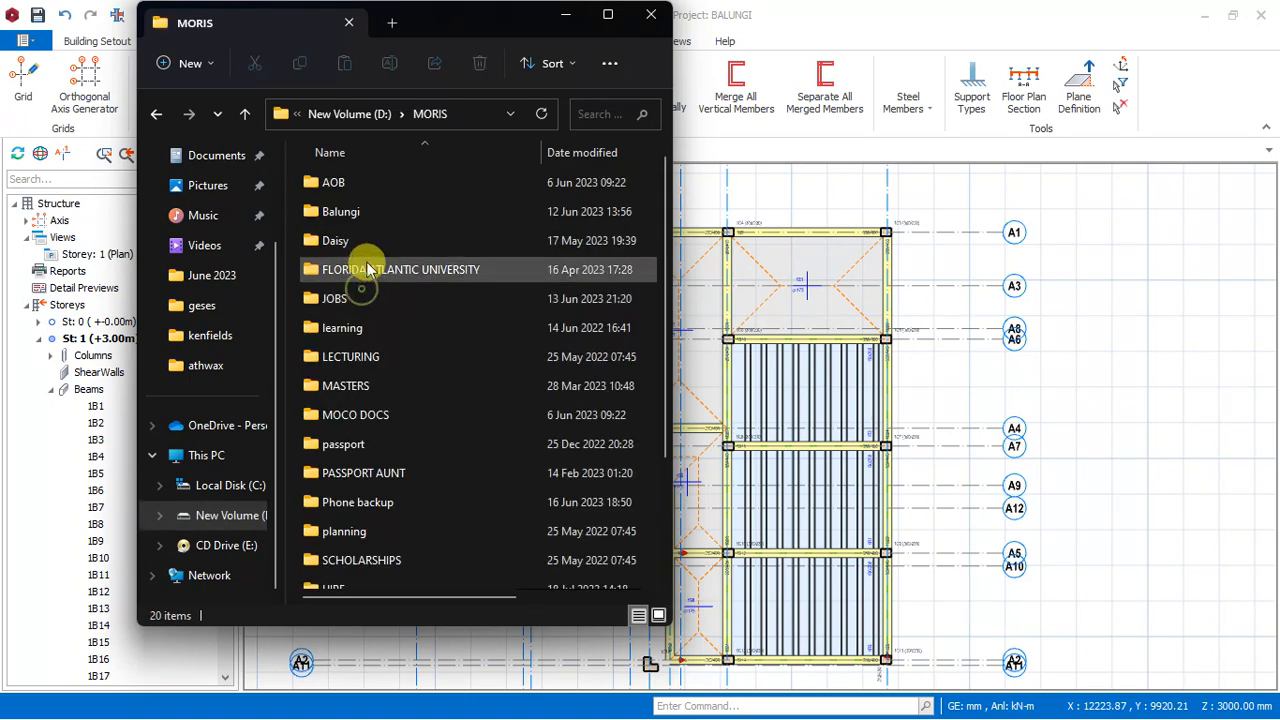
double_click(368, 211)
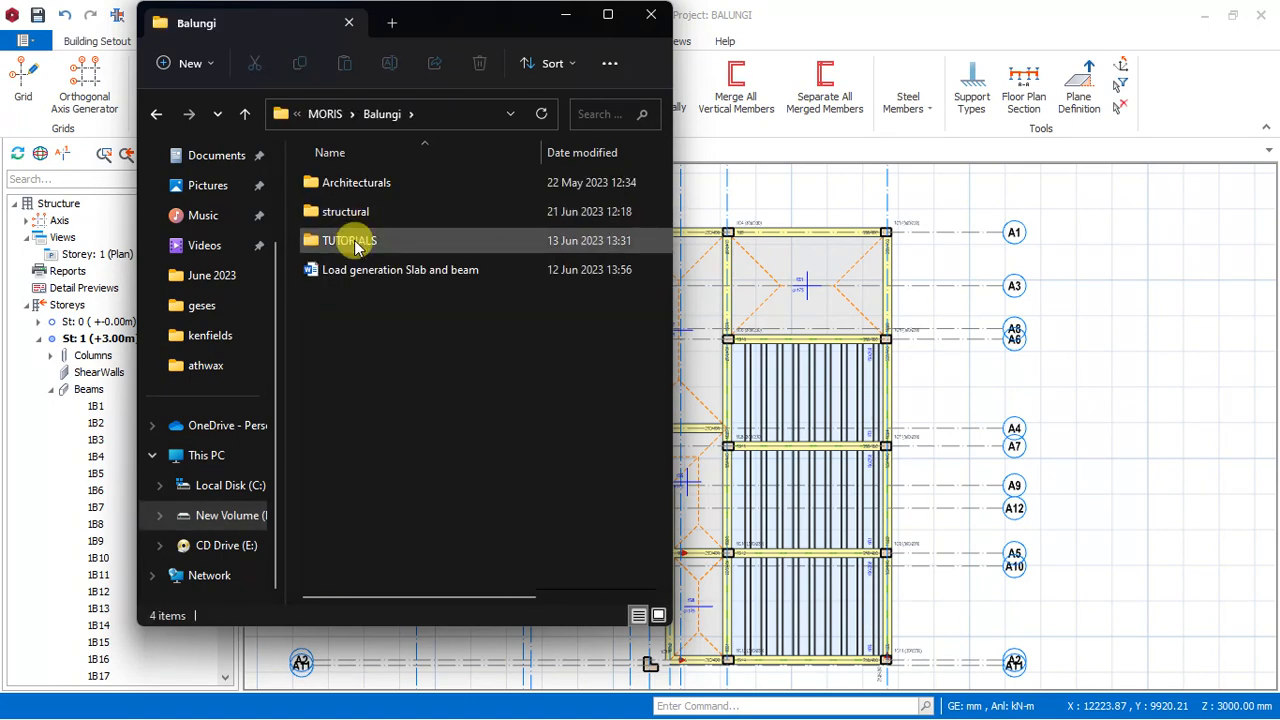
left_click(337, 183)
double_click(337, 183)
double_click(360, 210)
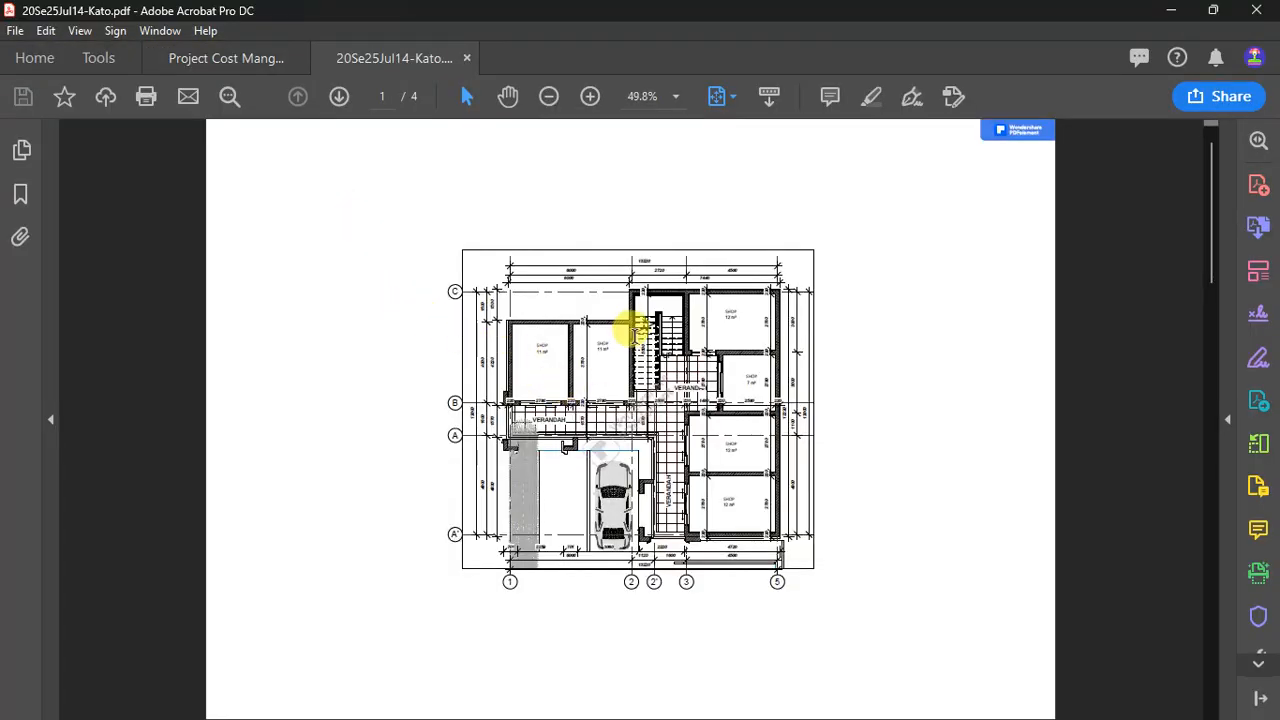
- Examine the shop, verandah and wall layout on the first page of the architectural plan
scroll(595, 366, "up", 3, "ctrl")
scroll(571, 386, "down", 1, "ctrl")
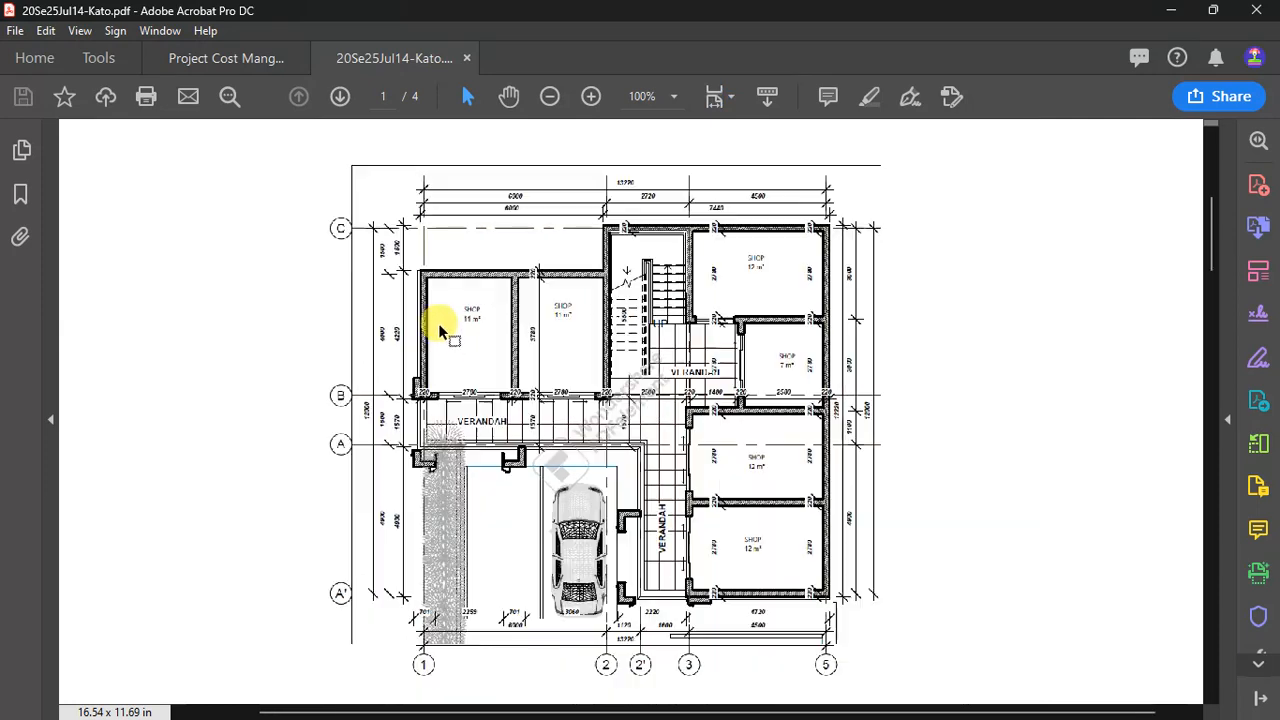
scroll(443, 334, "up", 1, "ctrl")
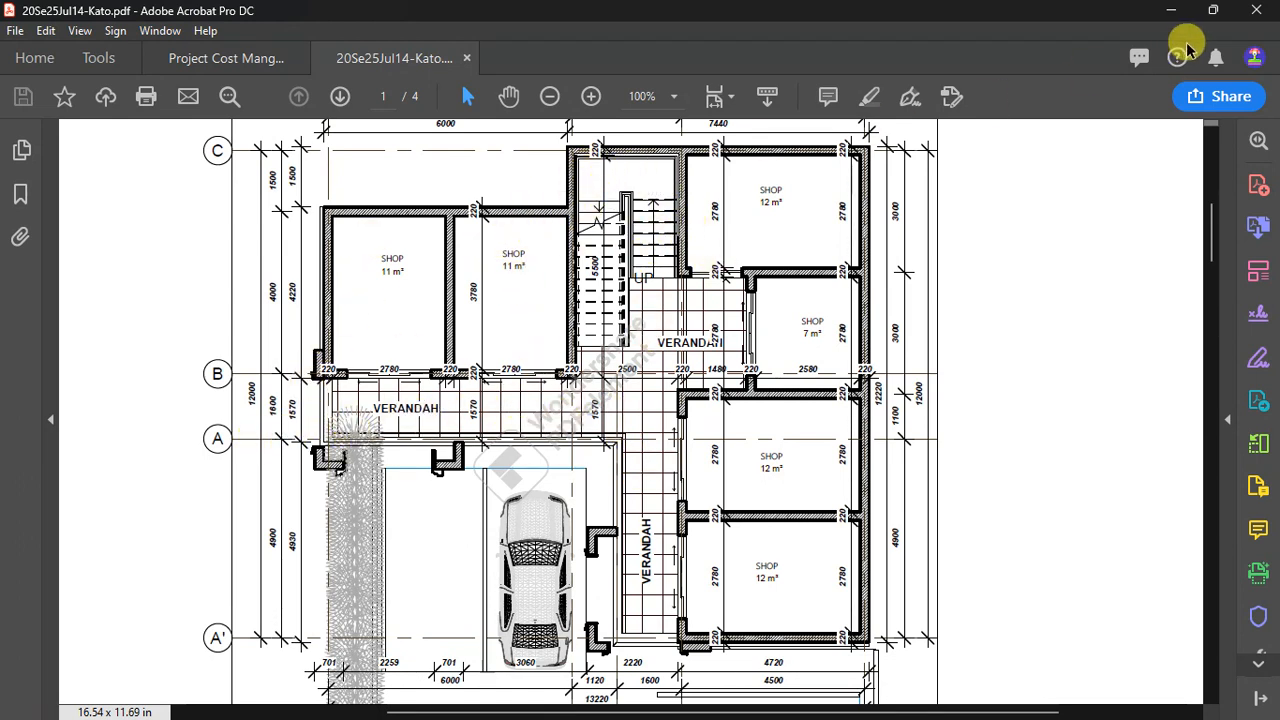
- Return to the Balungi folder in File Explorer and open the Word document Load generation Slab and beam
left_click(1175, 12)
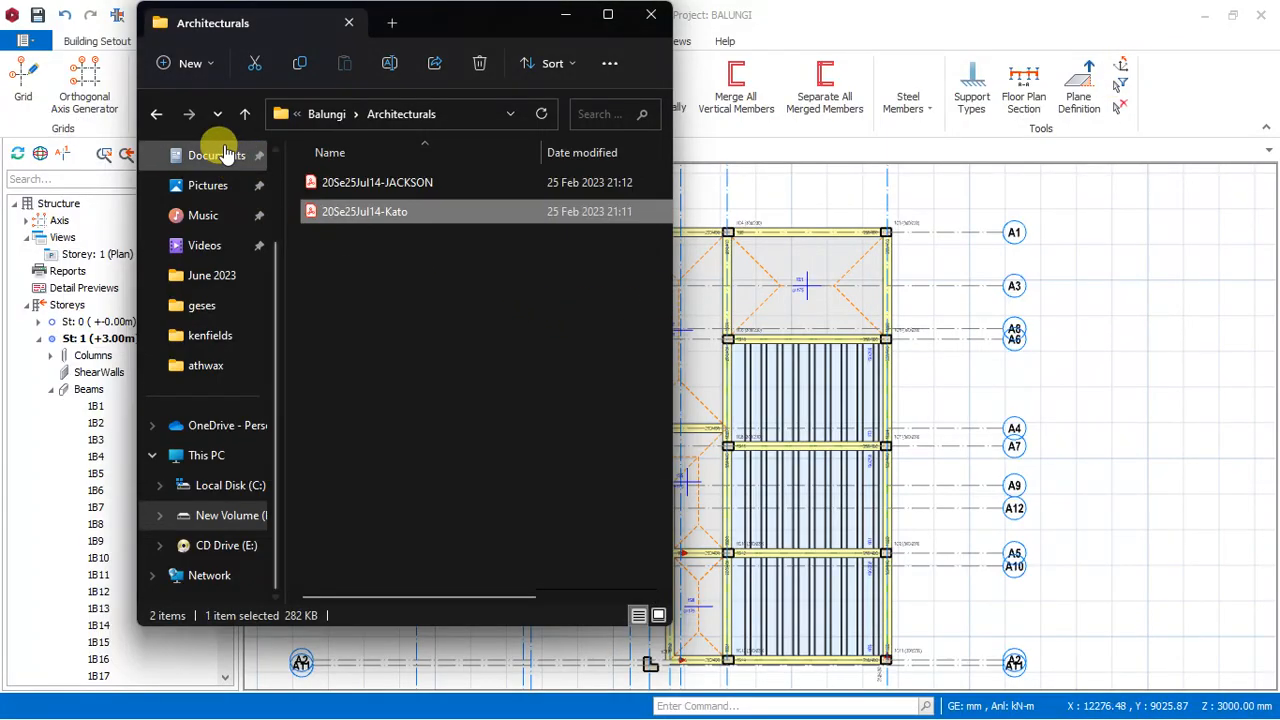
left_click(150, 116)
left_click(366, 271)
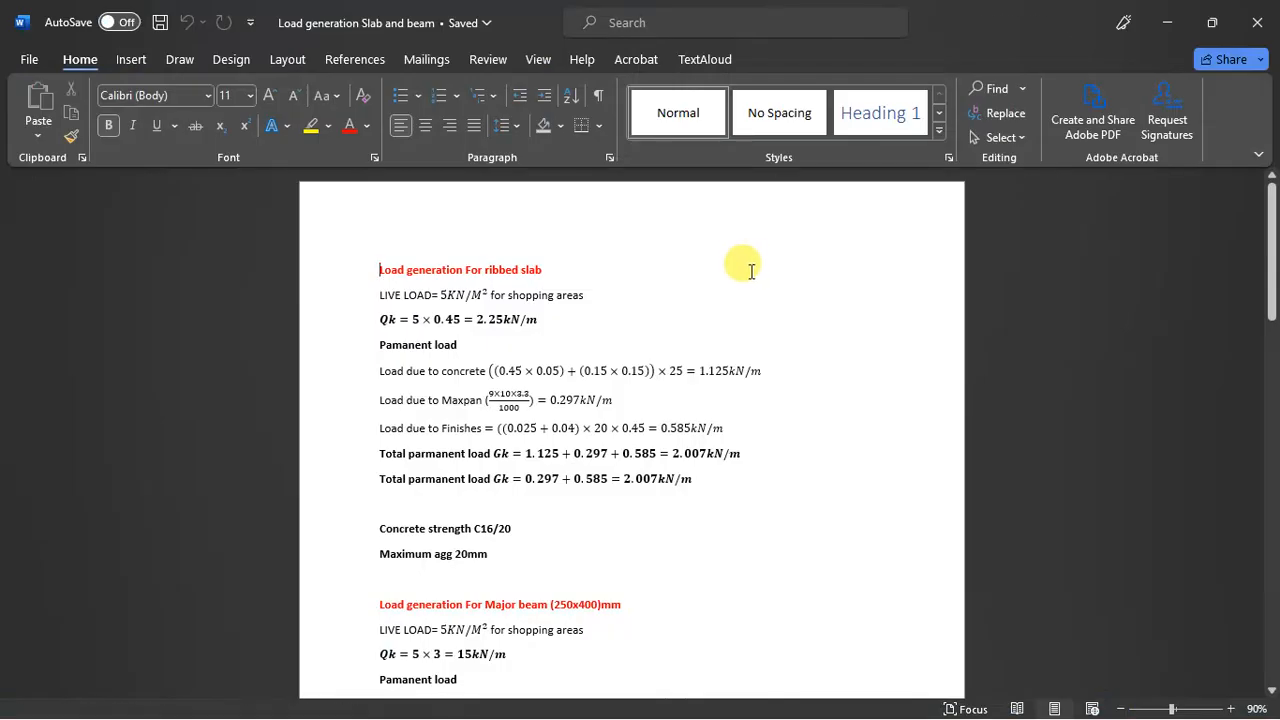
- Dismiss the Office licence notice and examine the permanent wall load calculation for the 250x400 mm major beam
scroll(629, 498, "down", 3)
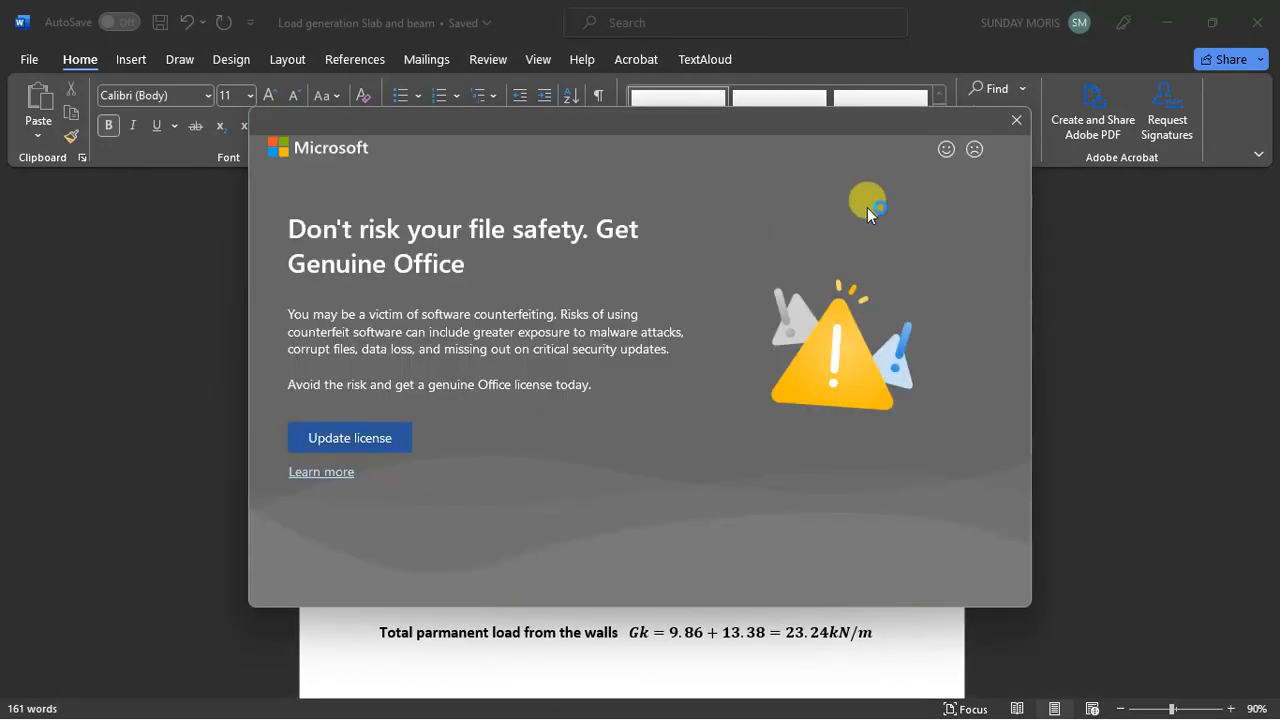
left_click(1017, 120)
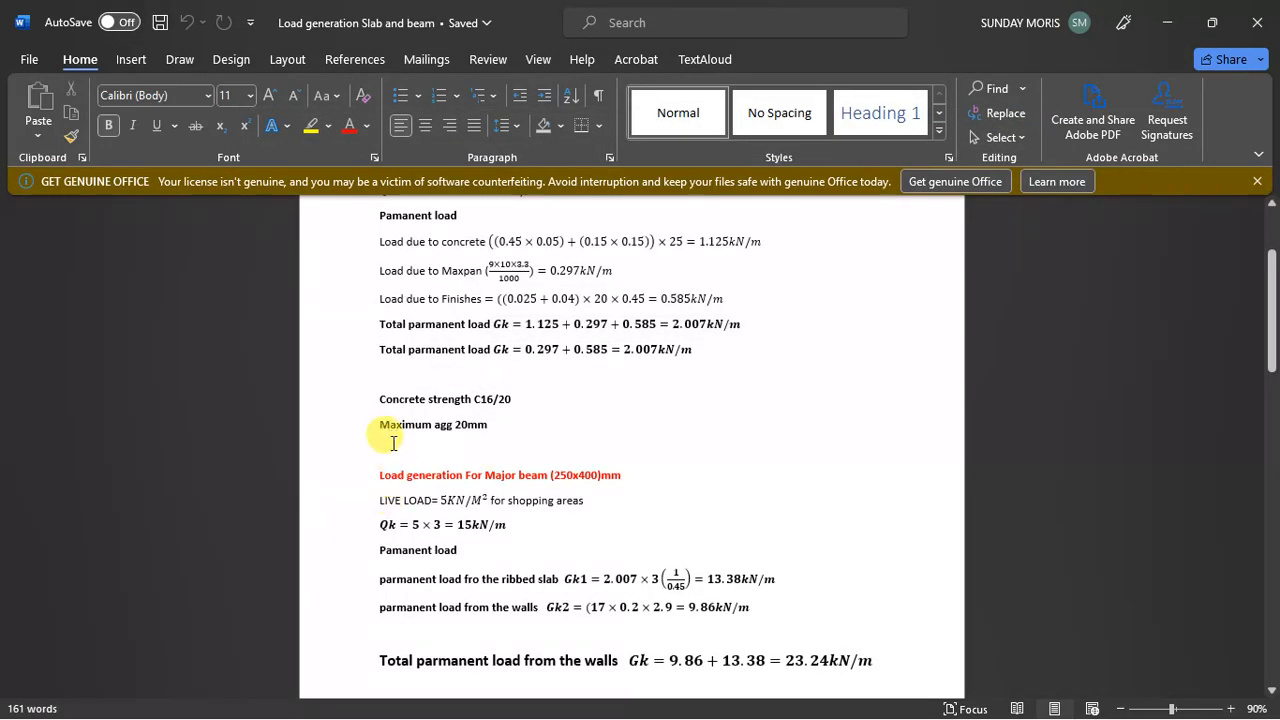
scroll(410, 415, "down", 1)
scroll(418, 420, "down", 3)
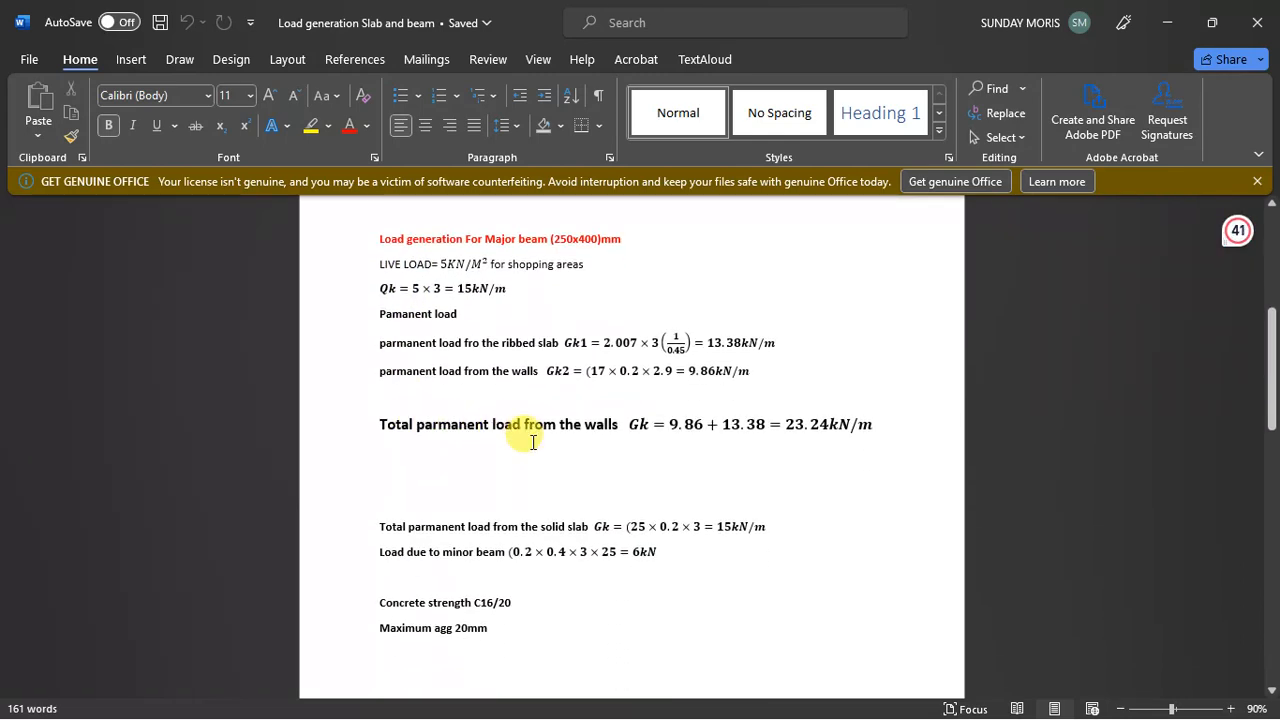
left_click(819, 440)
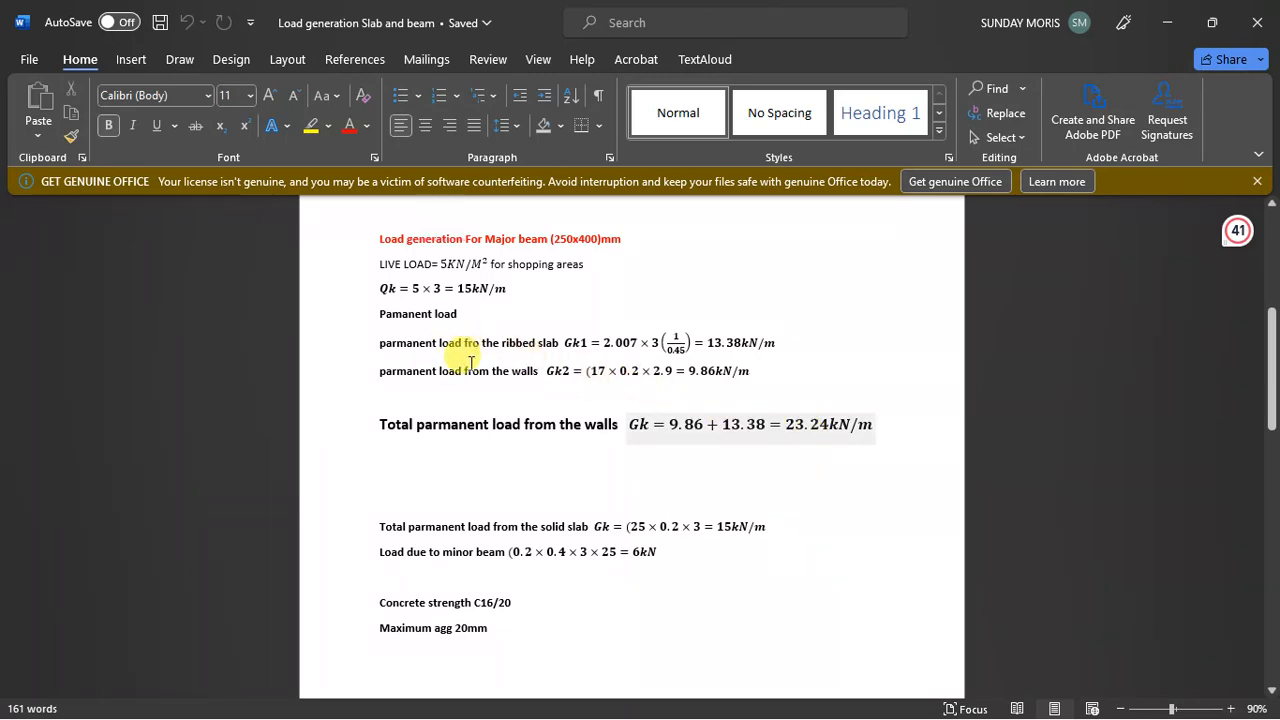
scroll(565, 373, "up", 4, "ctrl")
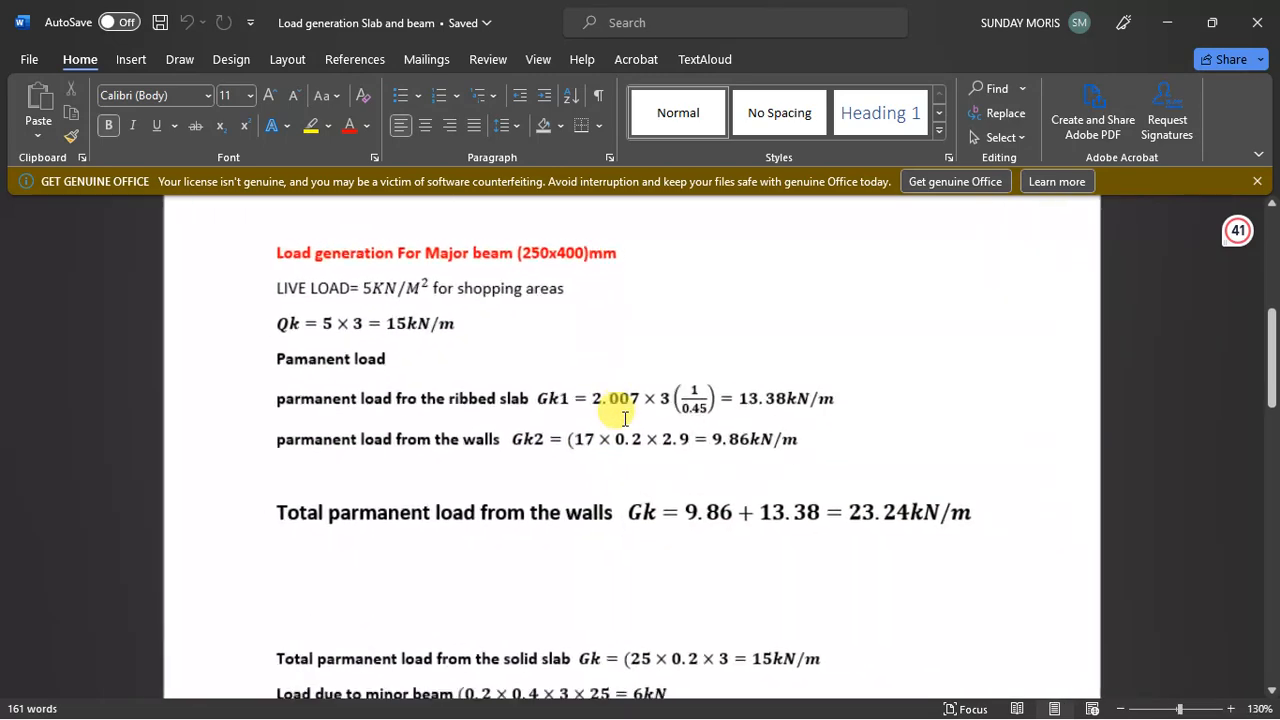
scroll(625, 419, "up", 3, "ctrl")
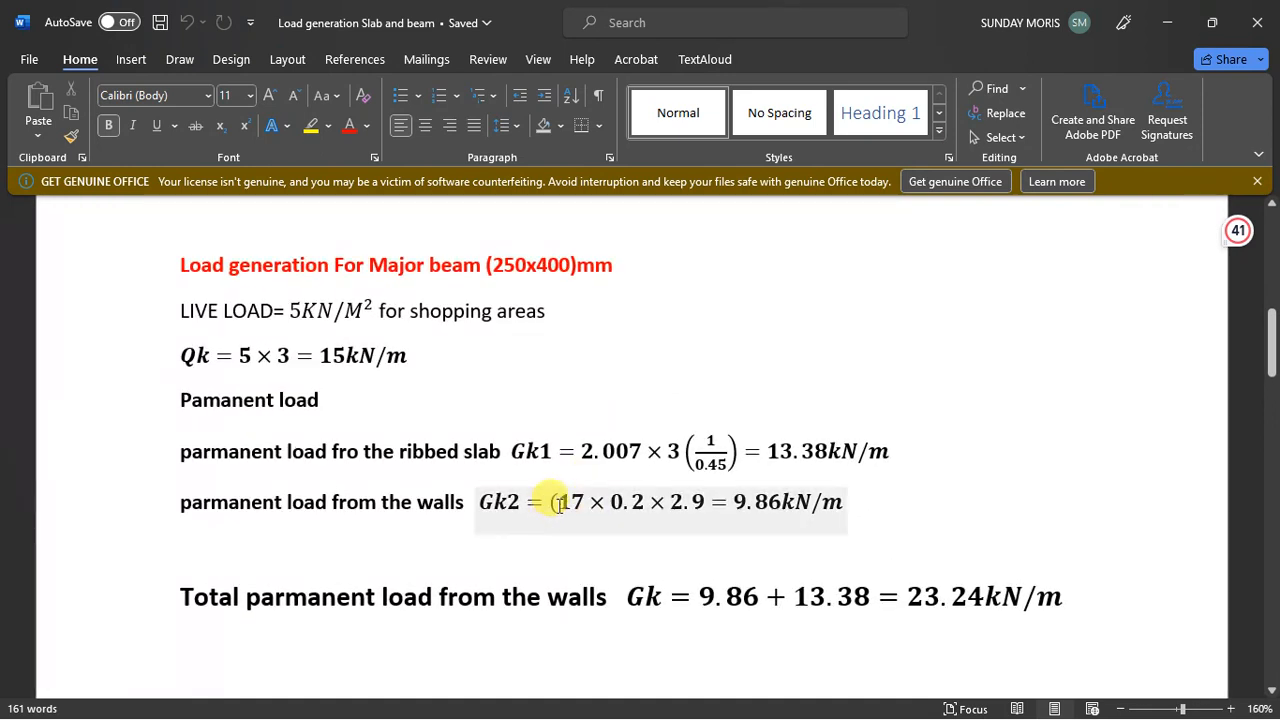
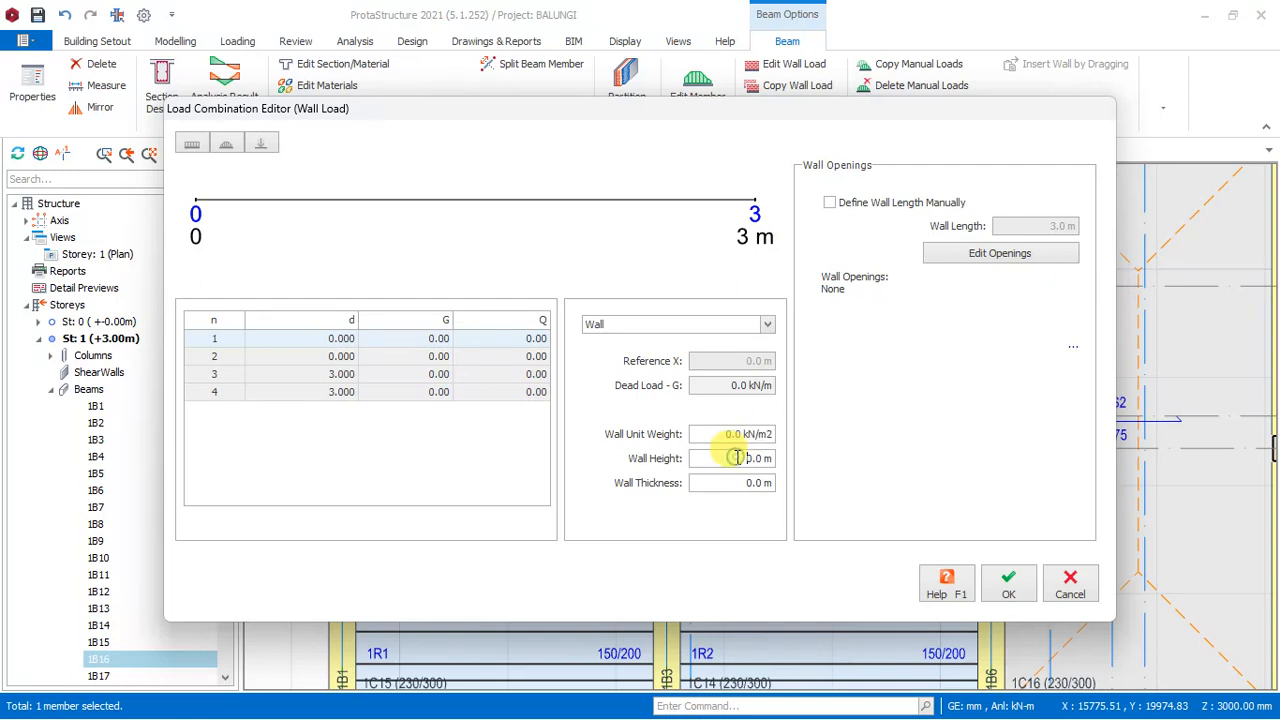
- Set the wall load on beam 1B16 to a 2.9 m height, 0.2 m thickness and 3.4 kN/m2 unit weight
left_click(737, 457)
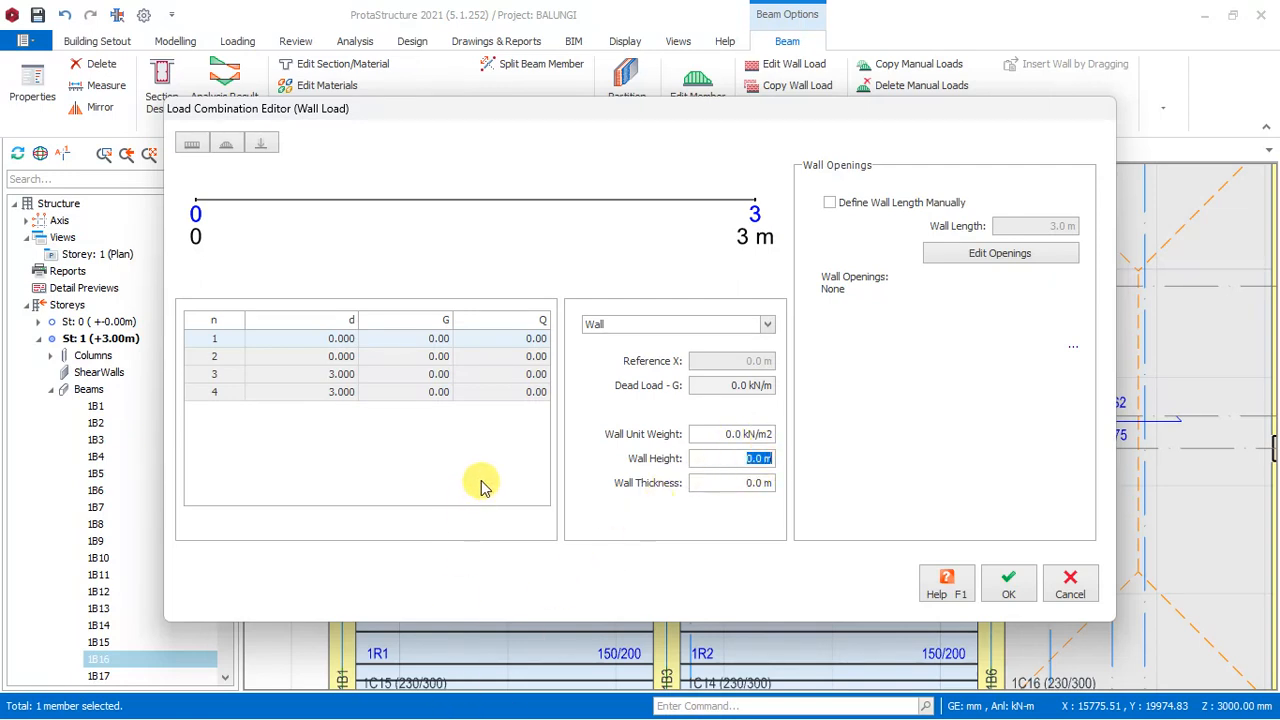
left_click(725, 483)
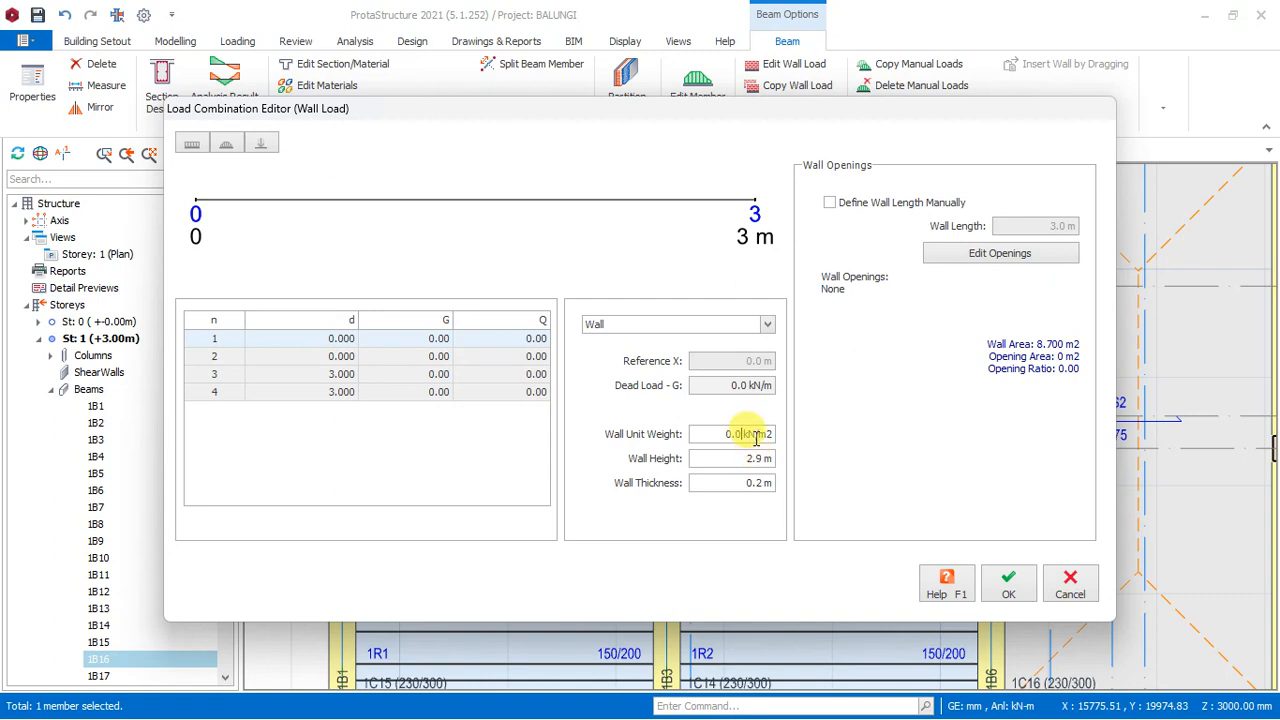
left_click(753, 435)
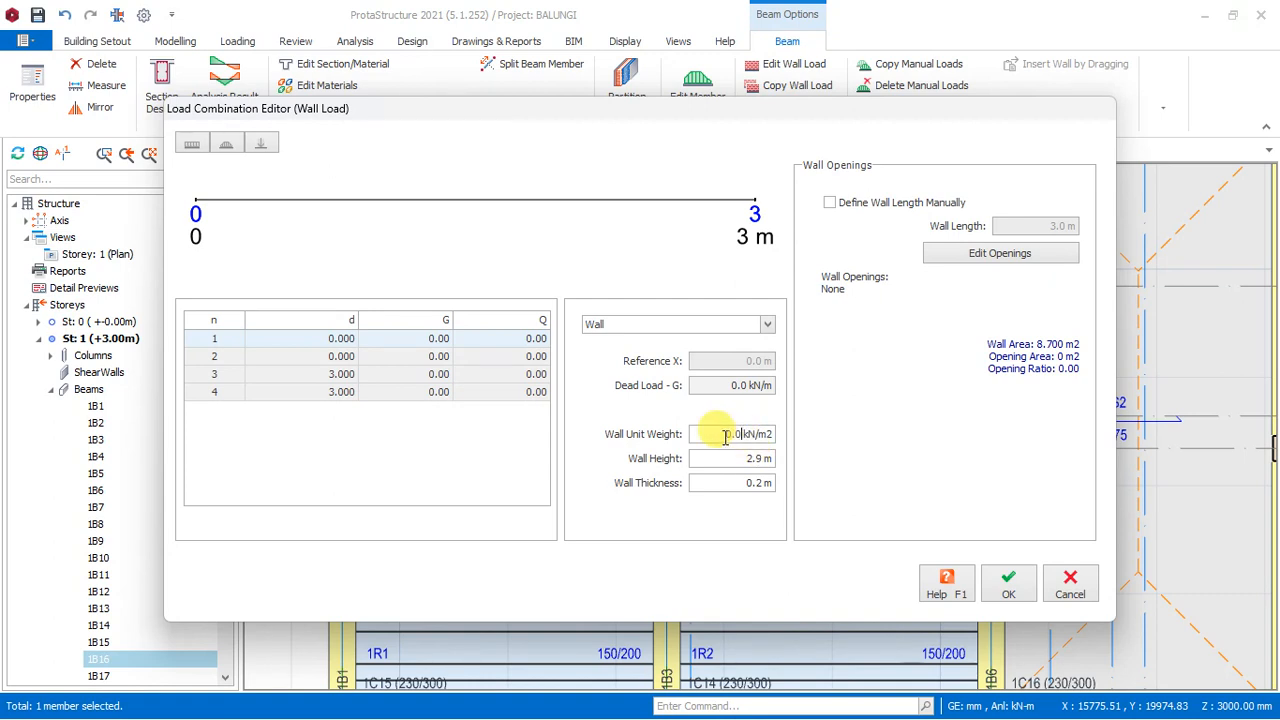
double_click(748, 437)
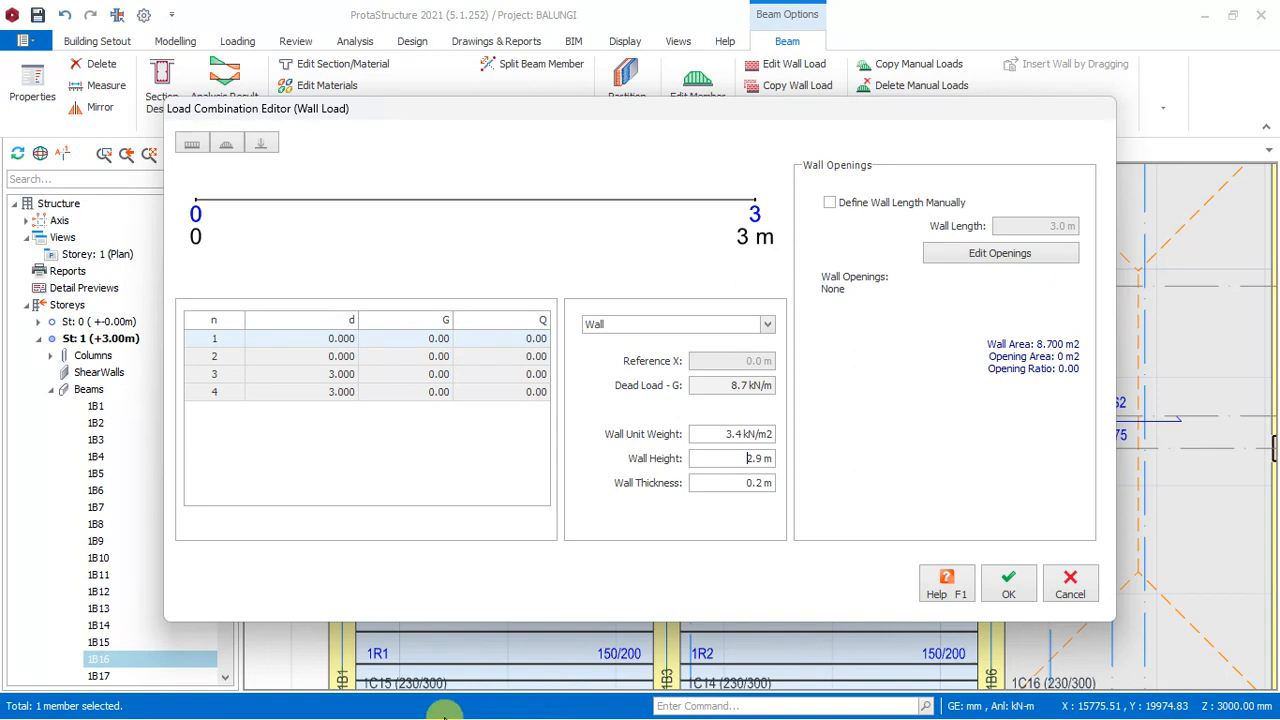
left_click(755, 484)
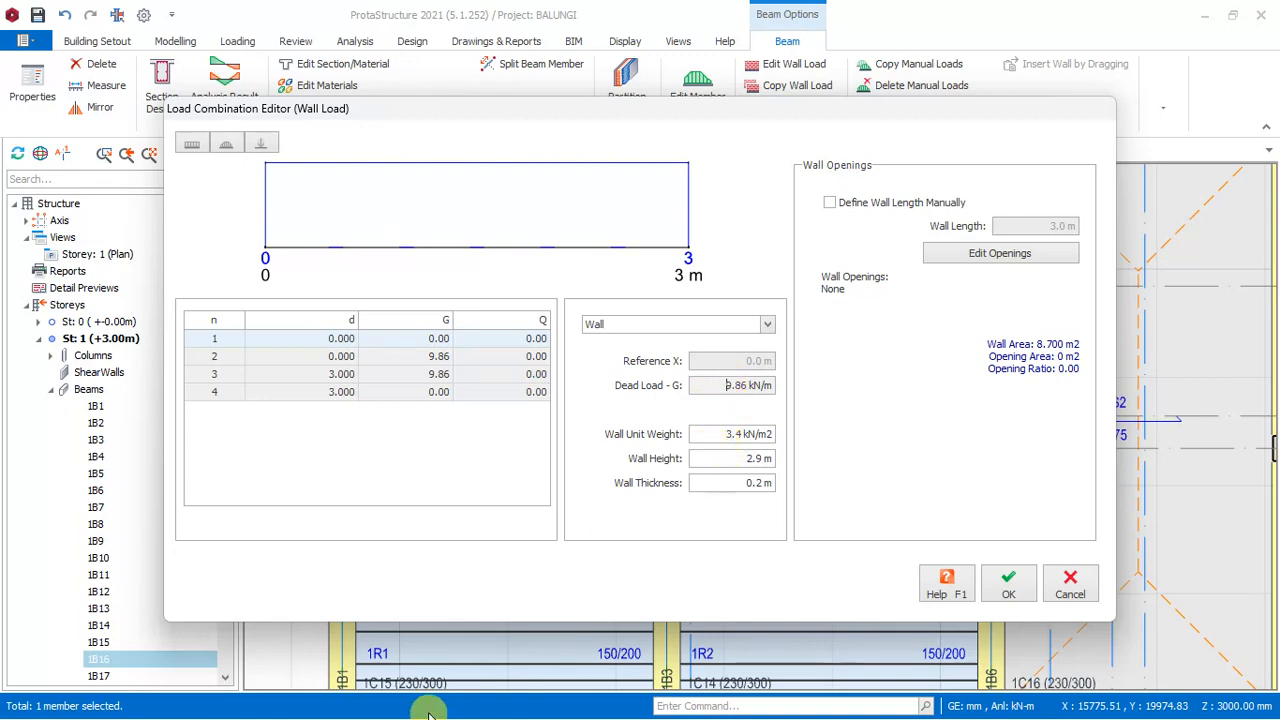
- Check the dead load against the wall calculation in the Word document, and accept the wall load for beam 1B16 in ProtaStructure
key("super")
left_click(563, 704)
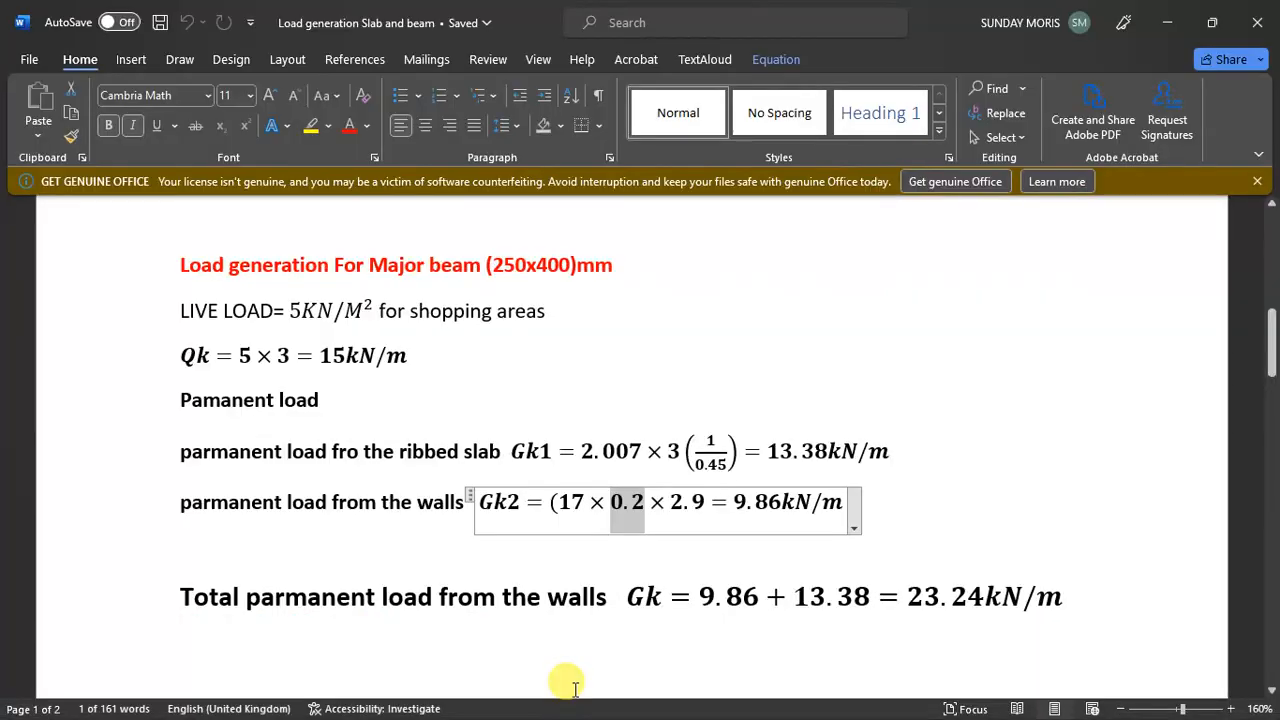
left_click(764, 503)
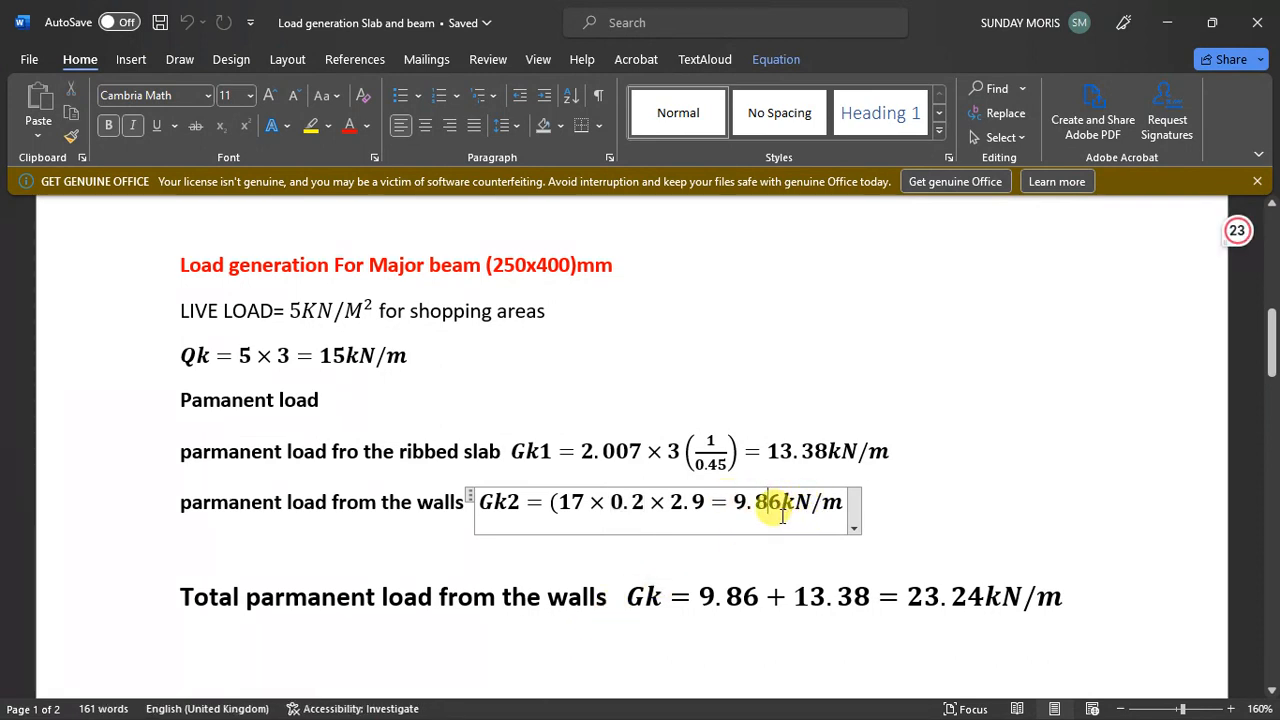
left_click(1168, 32)
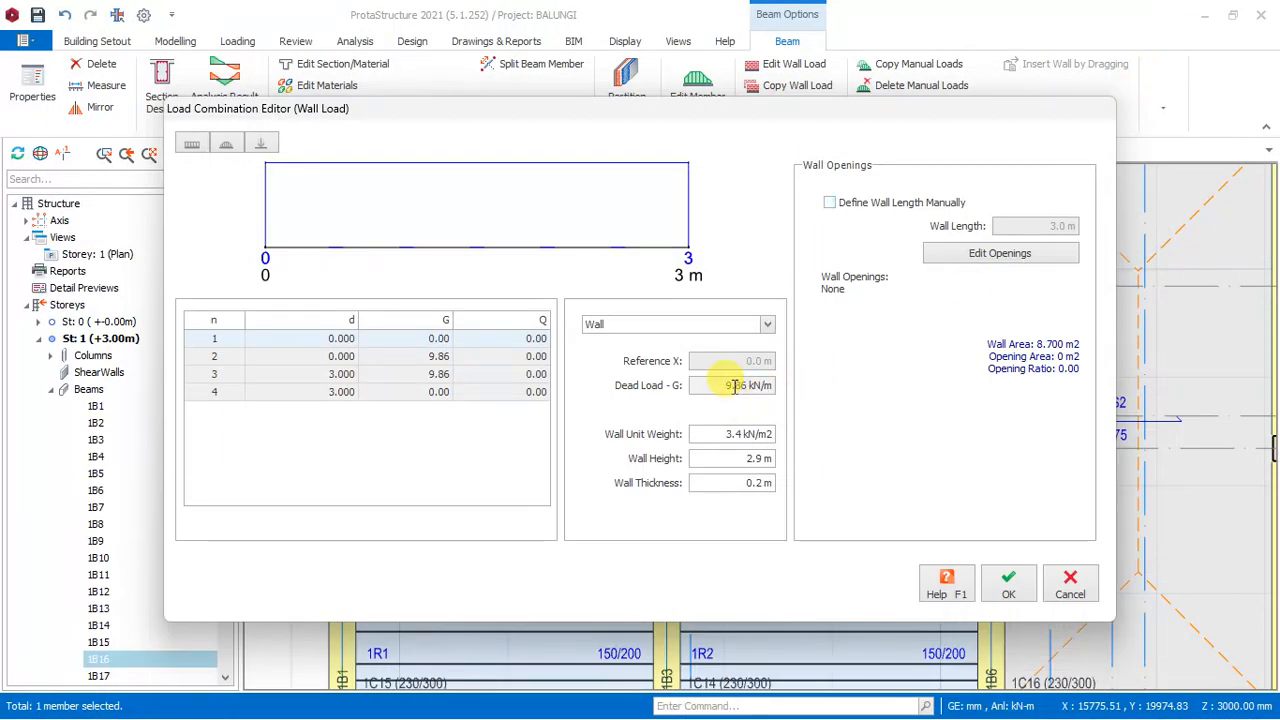
left_click(1008, 588)
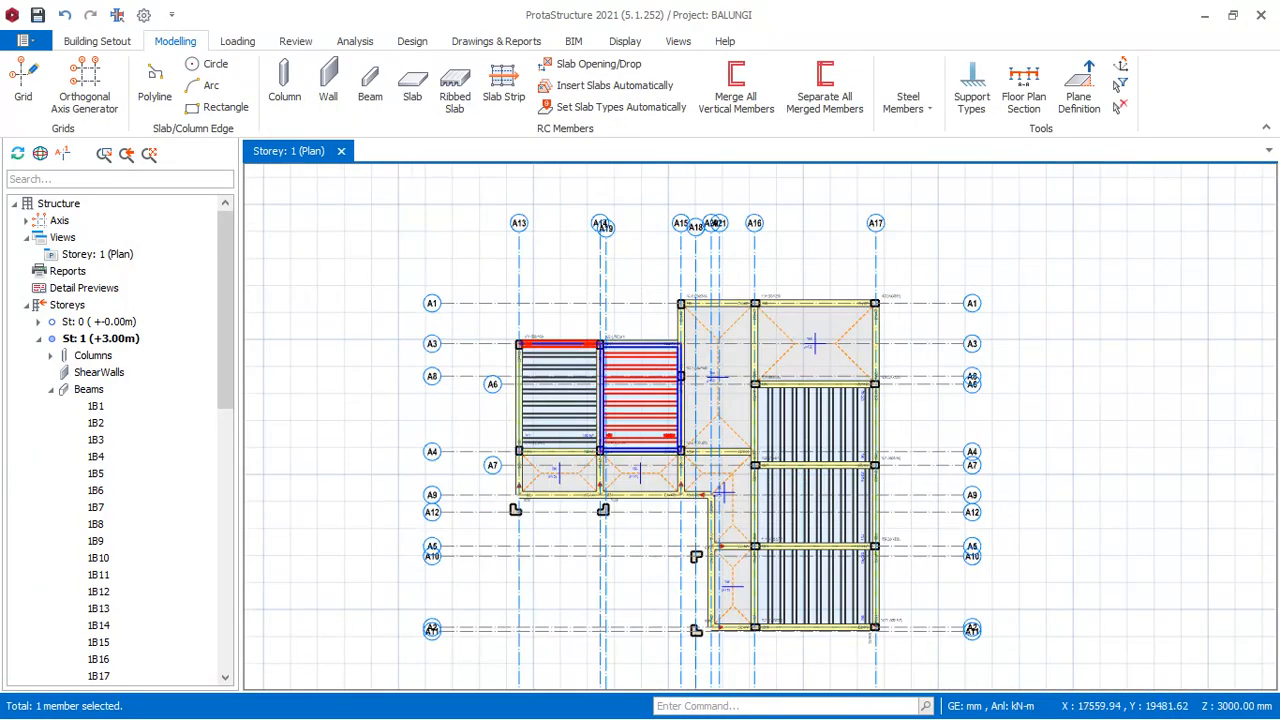
- Copy the wall load of beam 1B16 between columns 1C1 and 1C2
scroll(600, 418, "up", 3)
scroll(588, 306, "down", 3)
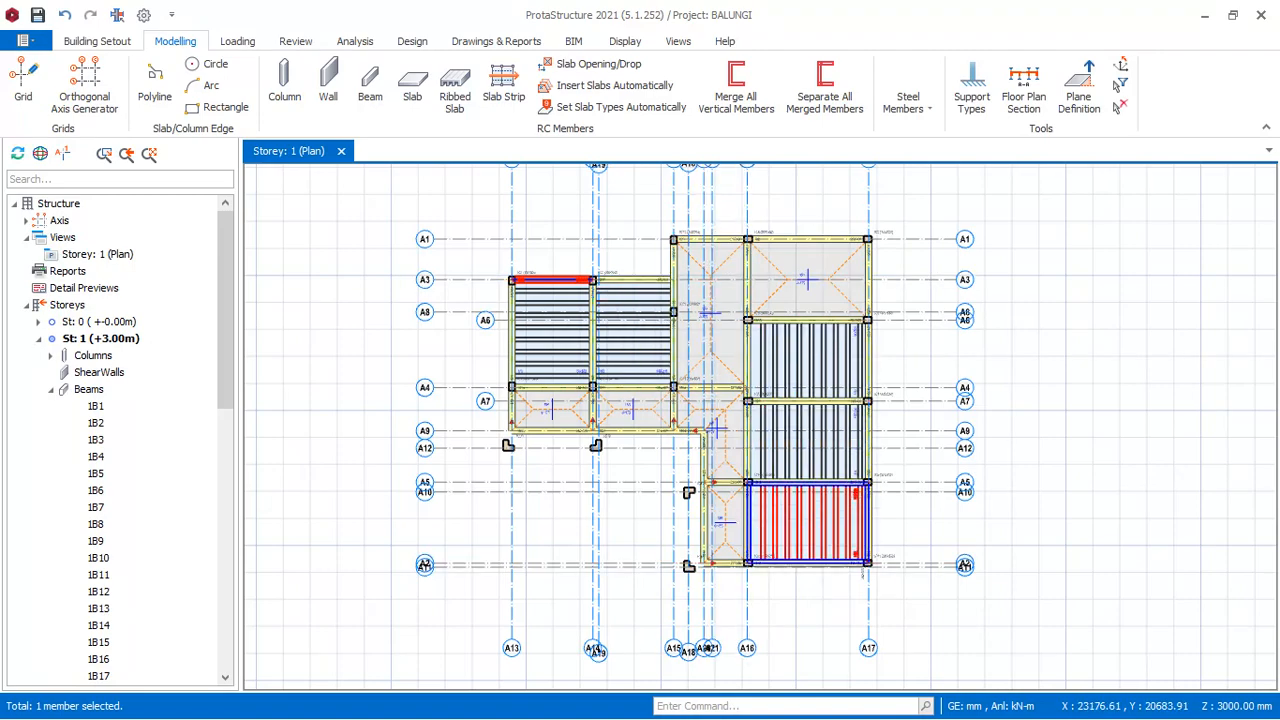
scroll(635, 290, "up", 3)
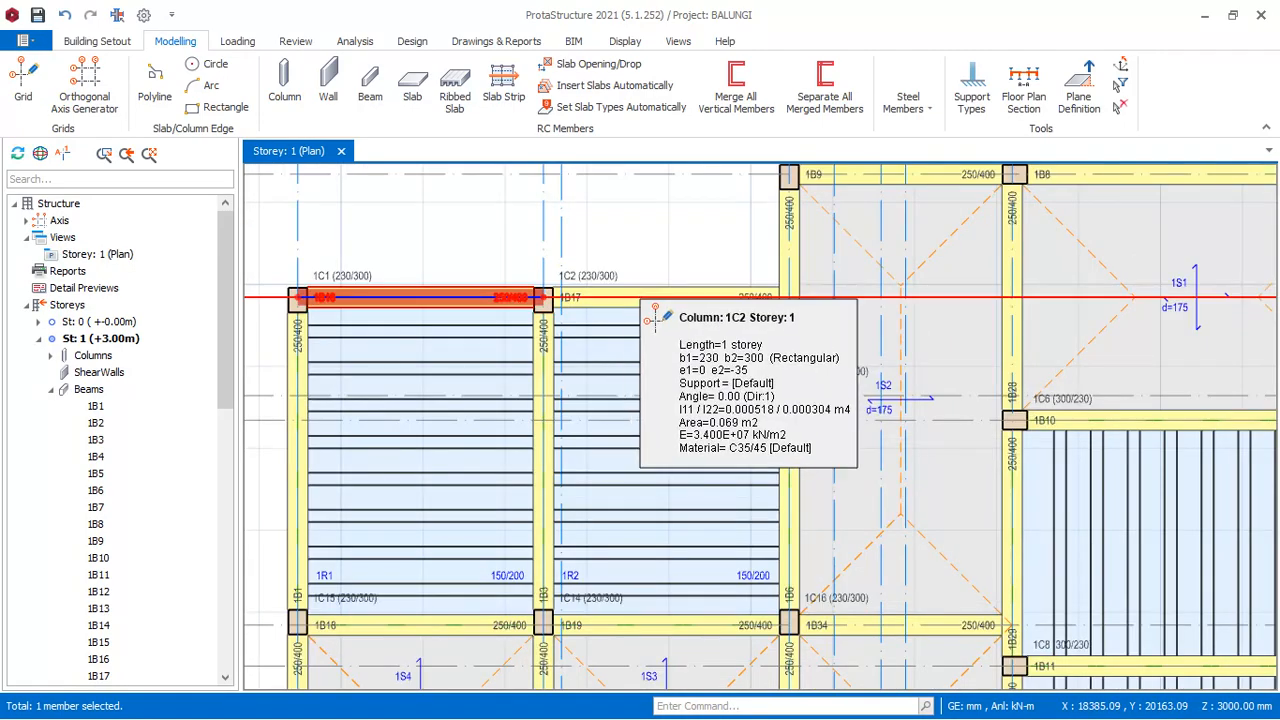
scroll(655, 315, "down", 3)
scroll(749, 323, "up", 5)
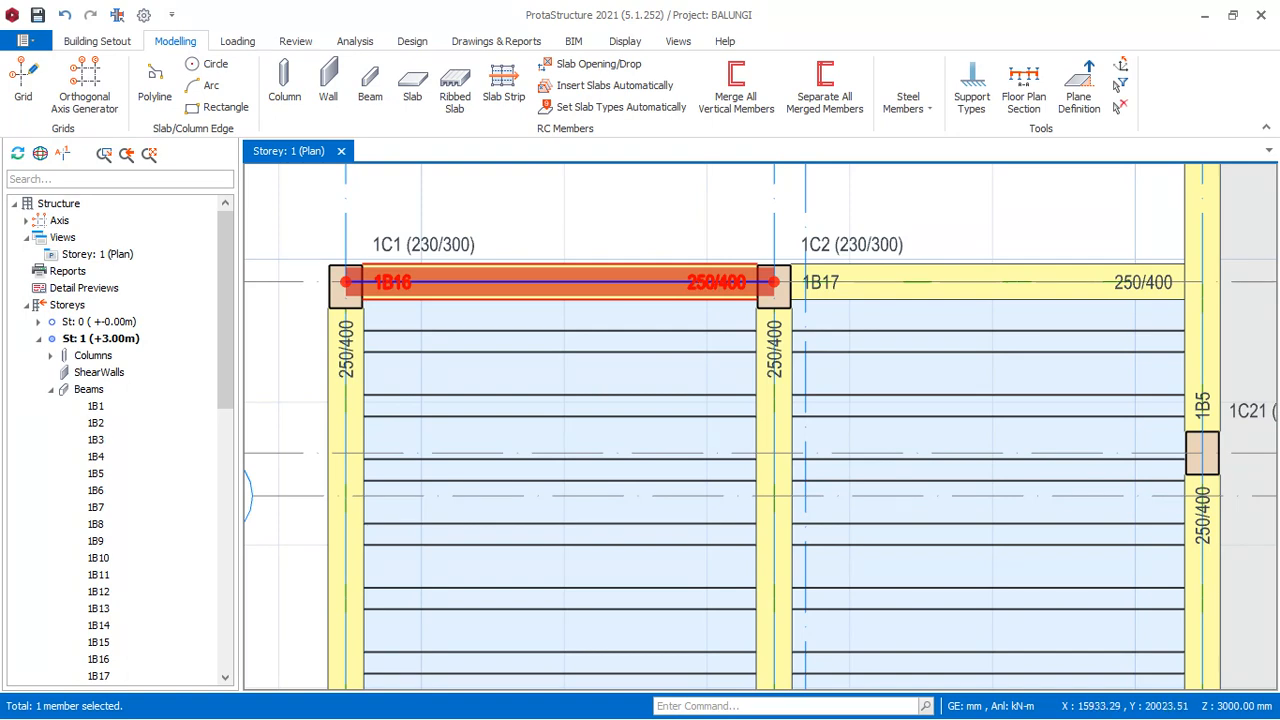
left_click(560, 275)
right_click(560, 275)
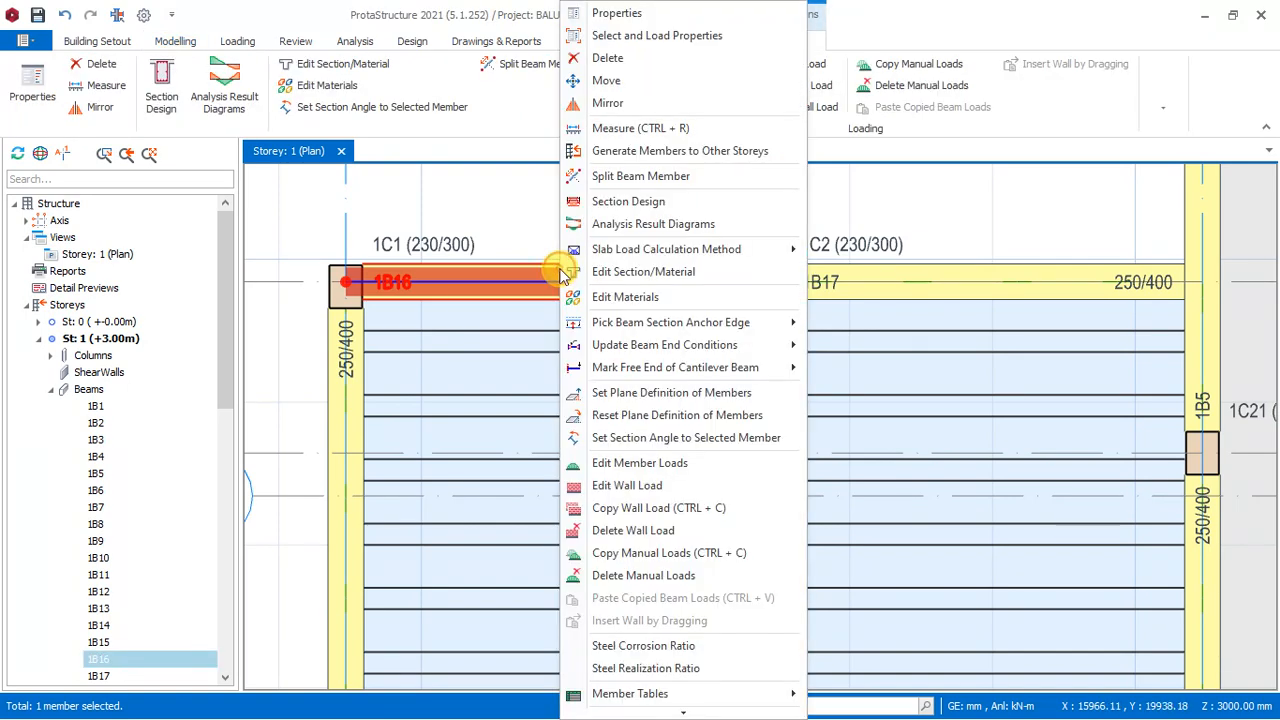
left_click(668, 508)
- Select beams 1B17, 1B9, 1B8 and 1B5 together with the A16 and A17 beams on both sides of slab 1S1
scroll(464, 400, "down", 3)
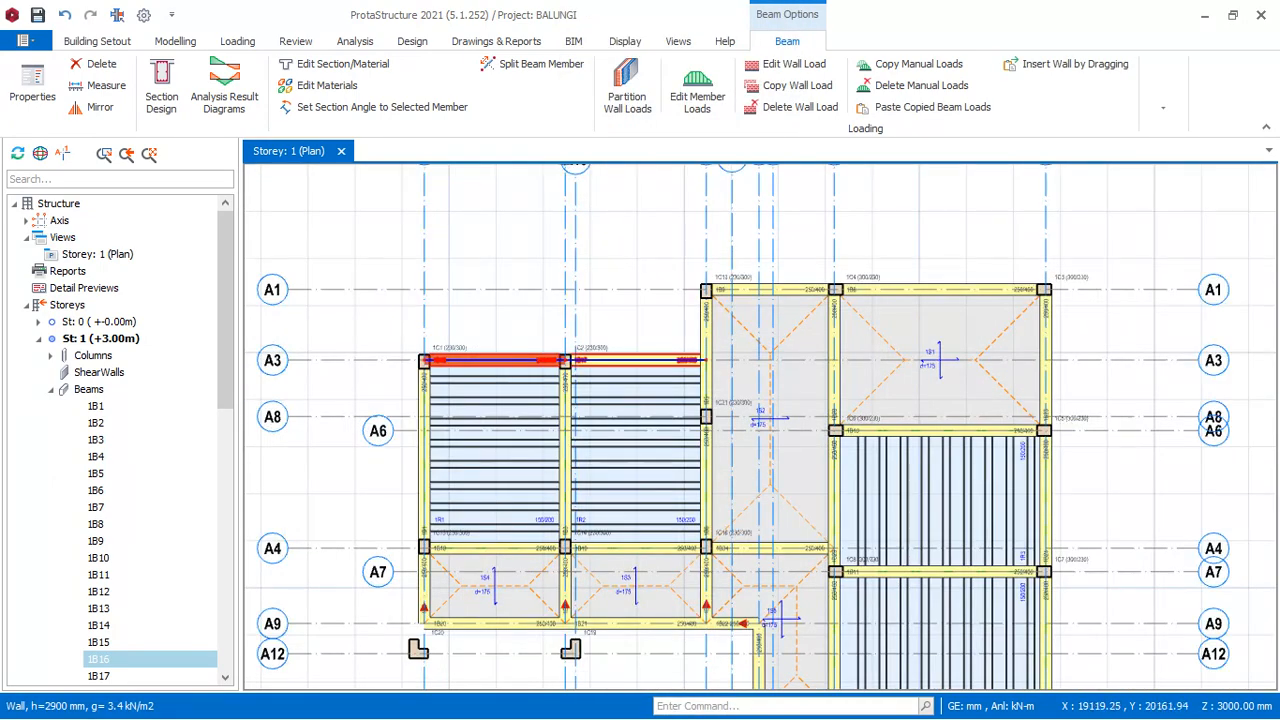
left_click(550, 360)
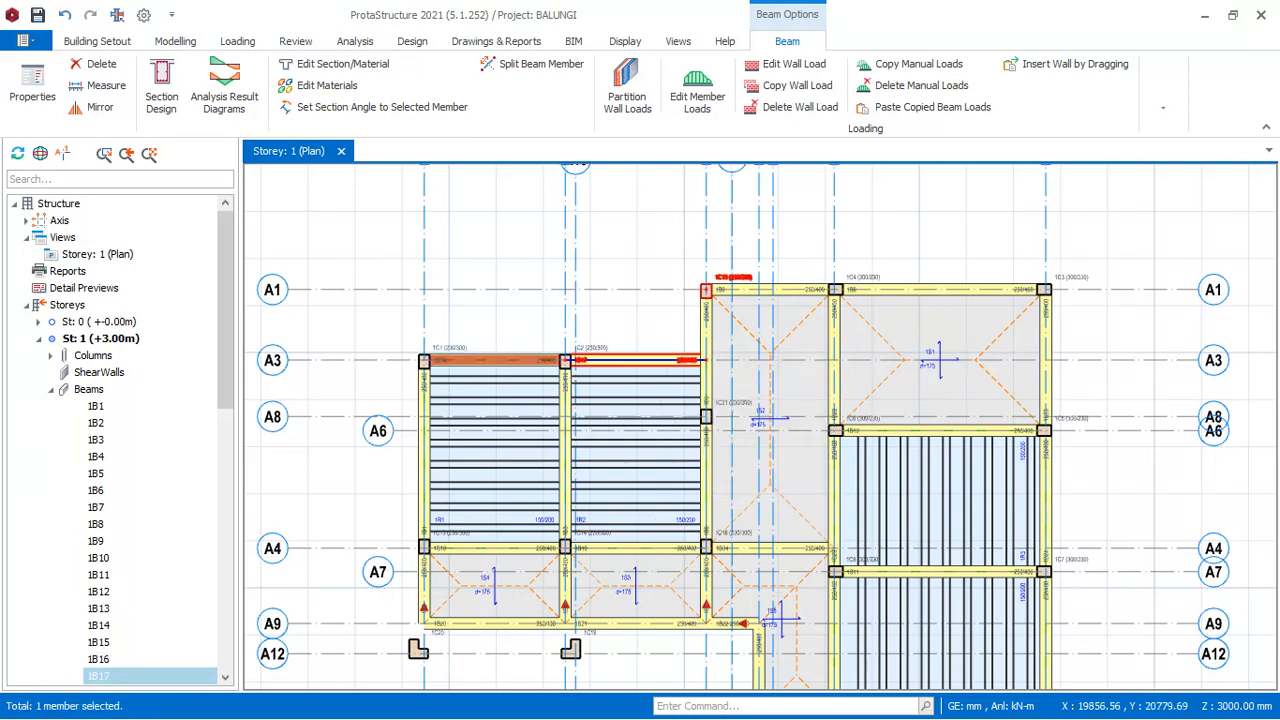
left_click(786, 281)
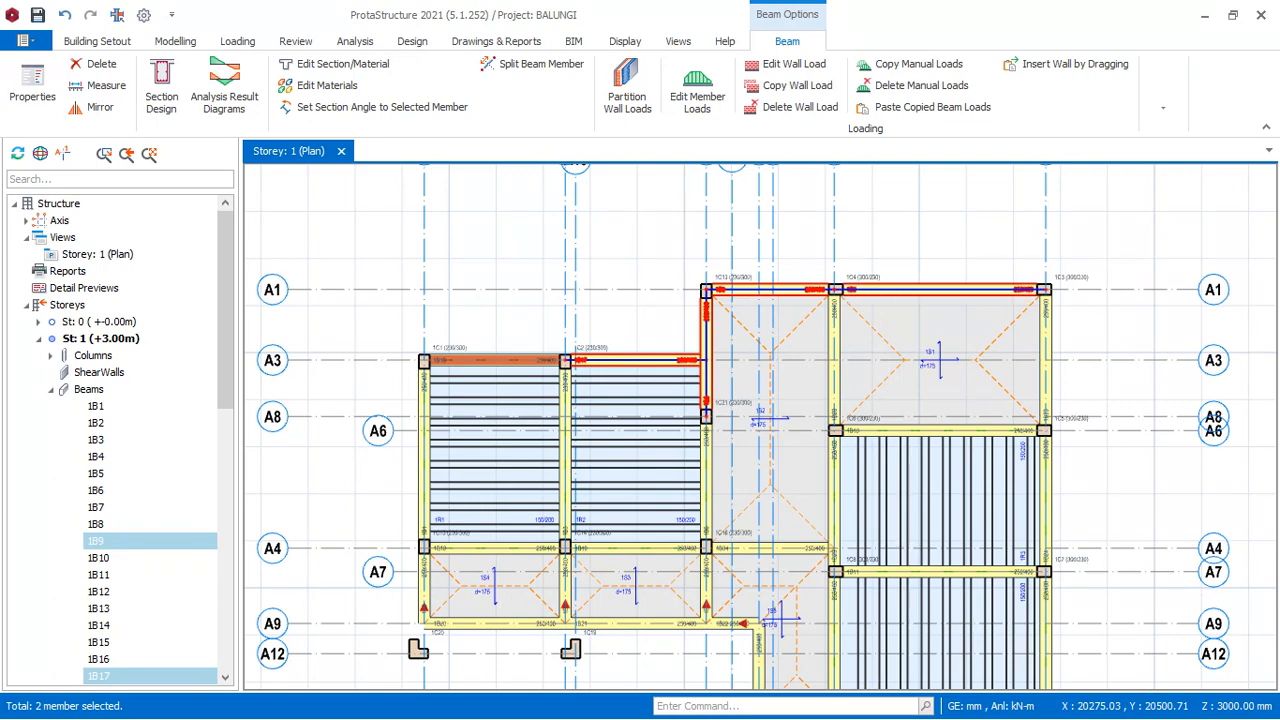
left_click(943, 289, "ctrl")
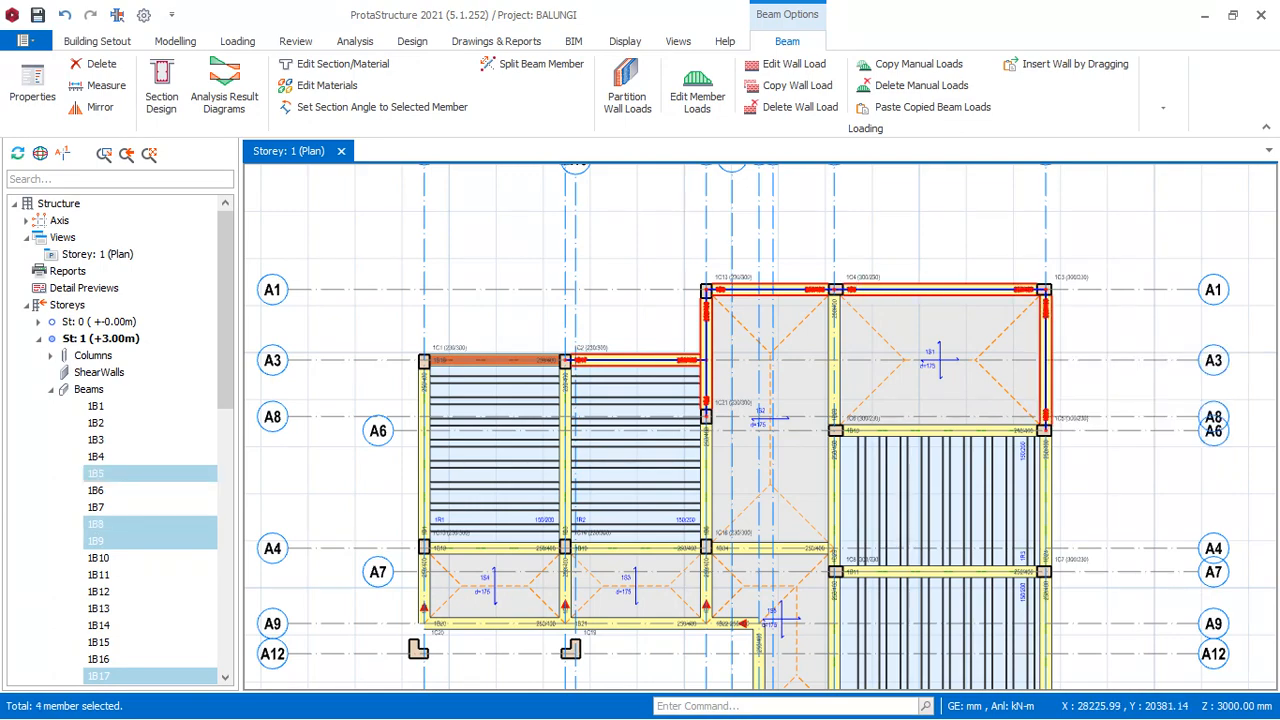
left_click(837, 341, "ctrl")
scroll(971, 257, "down", 2)
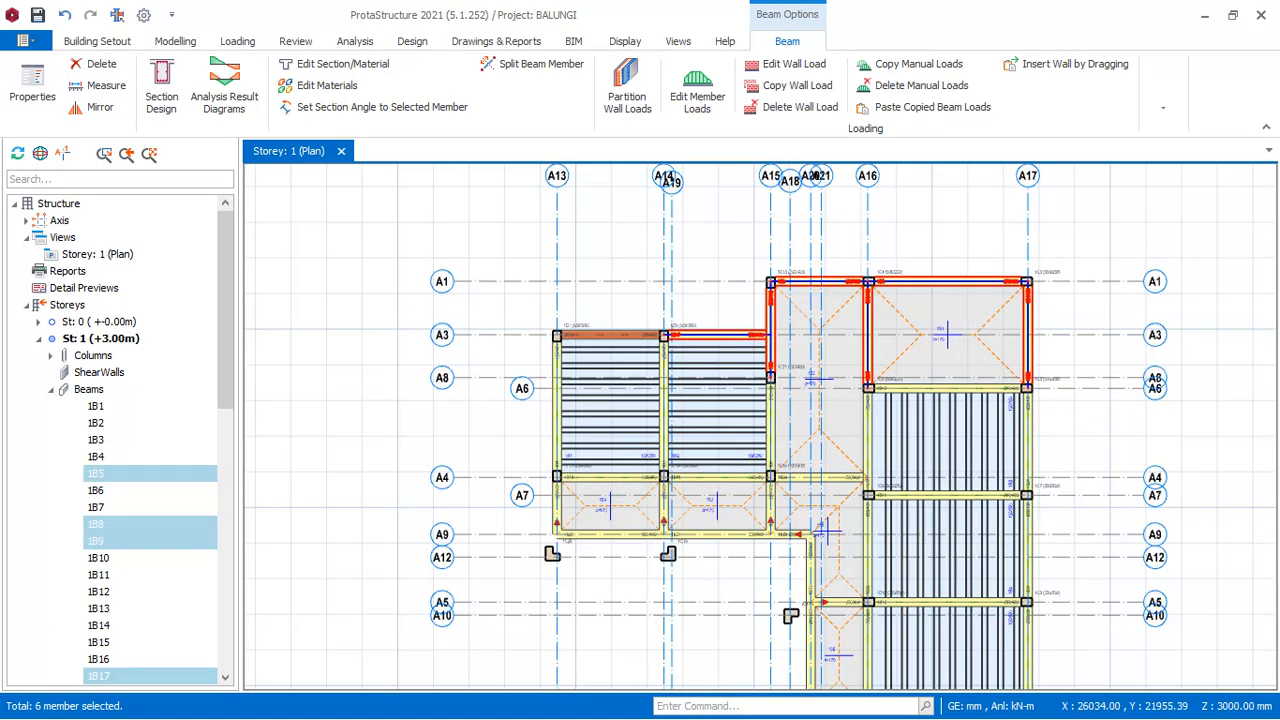
- Add beams 1B10, 1B11, 1B34 and the A16 and A17 beams between axes A6 and A5 to the selection
scroll(1011, 413, "up", 2)
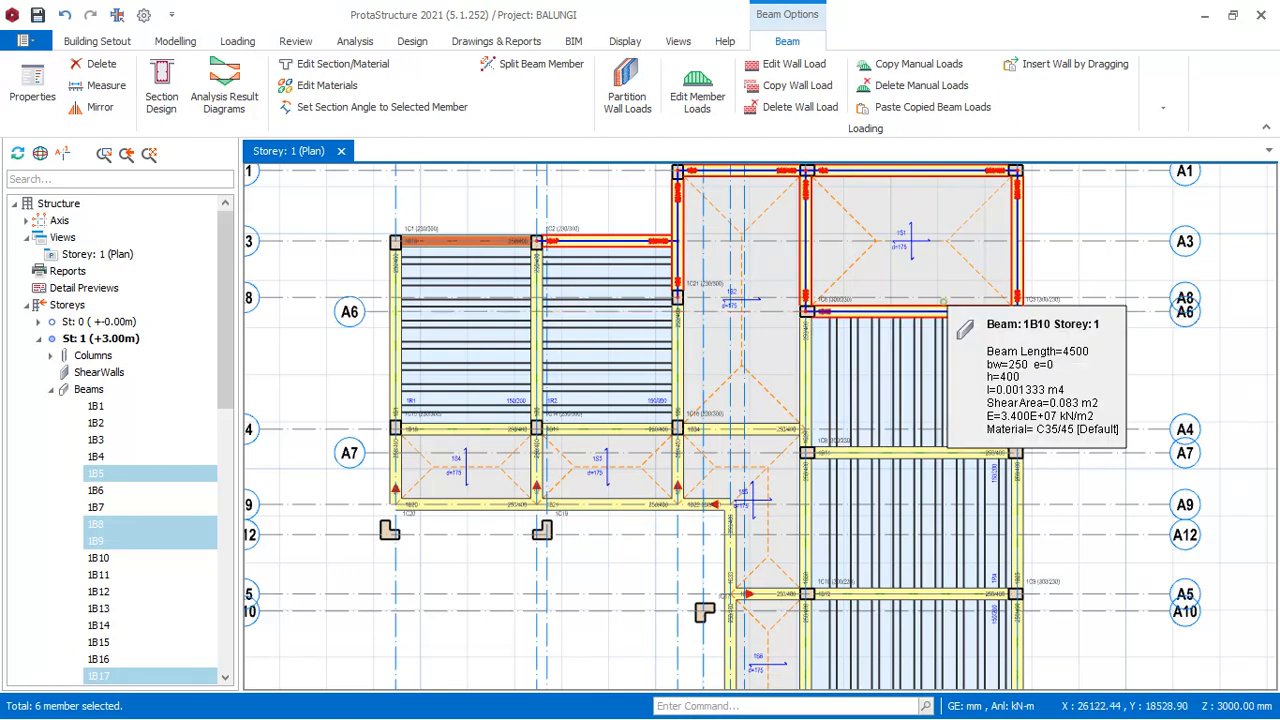
left_click(981, 355, "ctrl")
left_click(1018, 365, "ctrl")
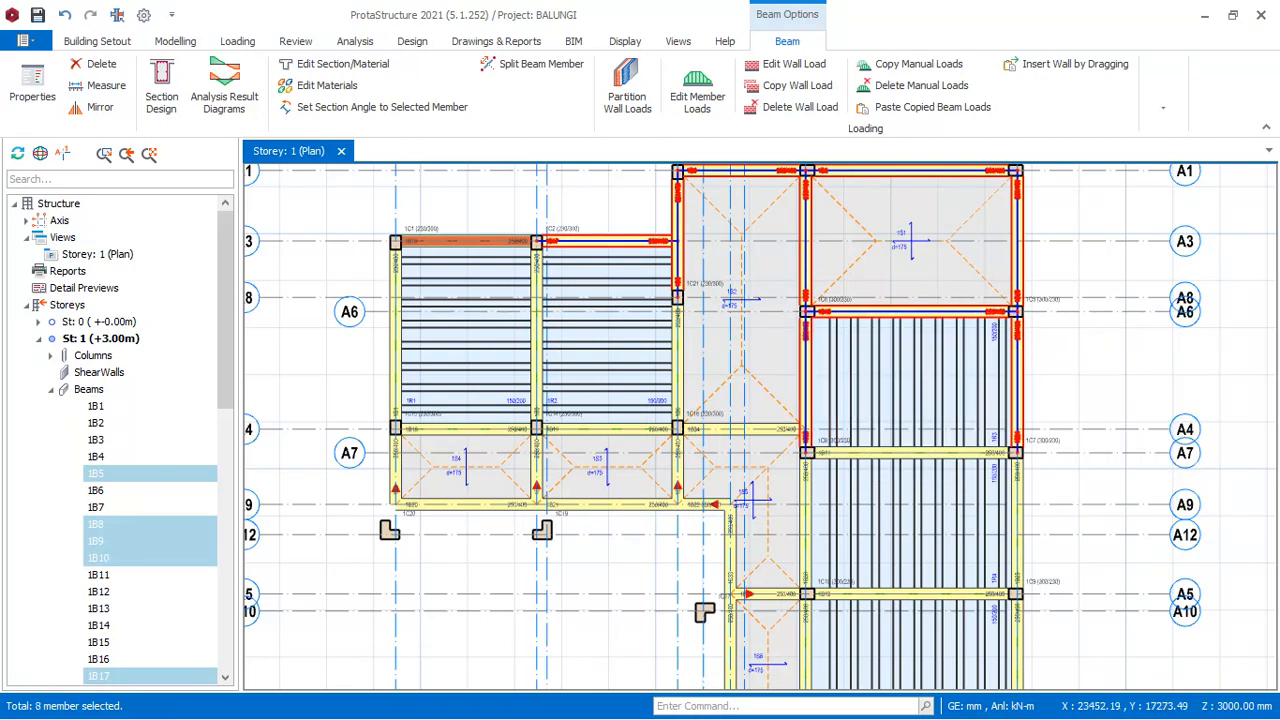
left_click(757, 427, "ctrl")
left_click(904, 453, "ctrl")
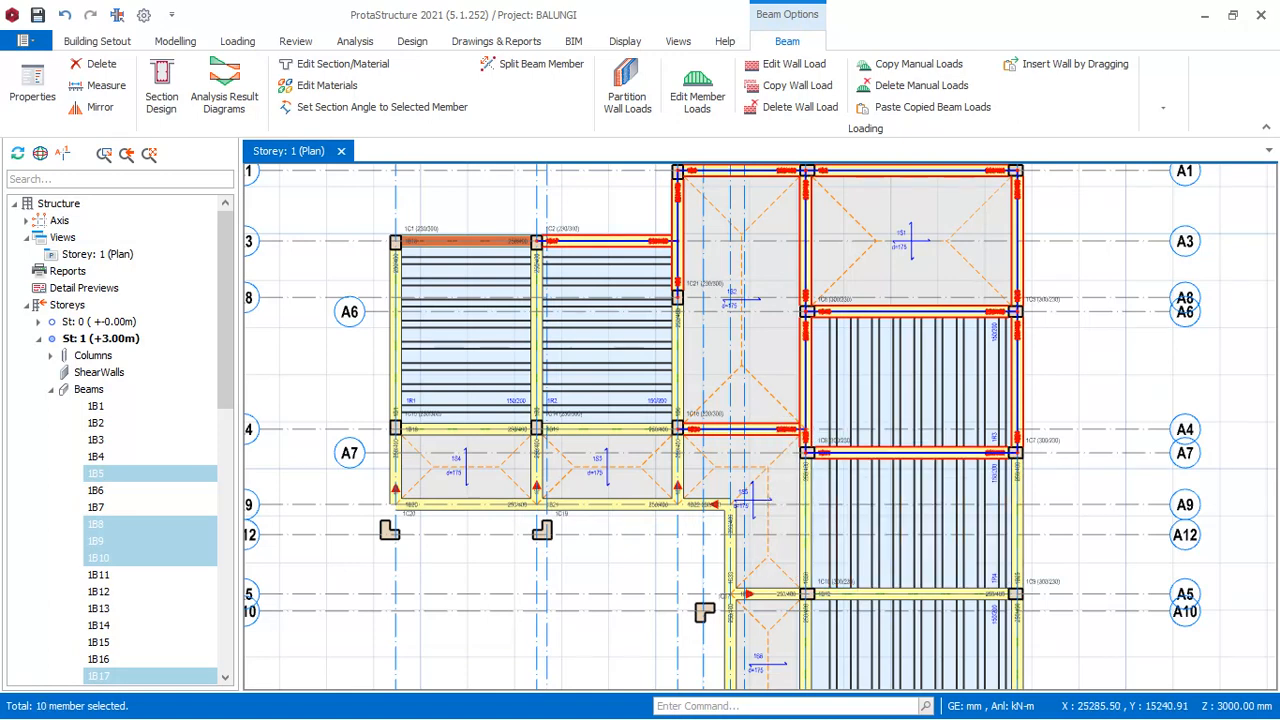
left_click(1017, 510, "ctrl")
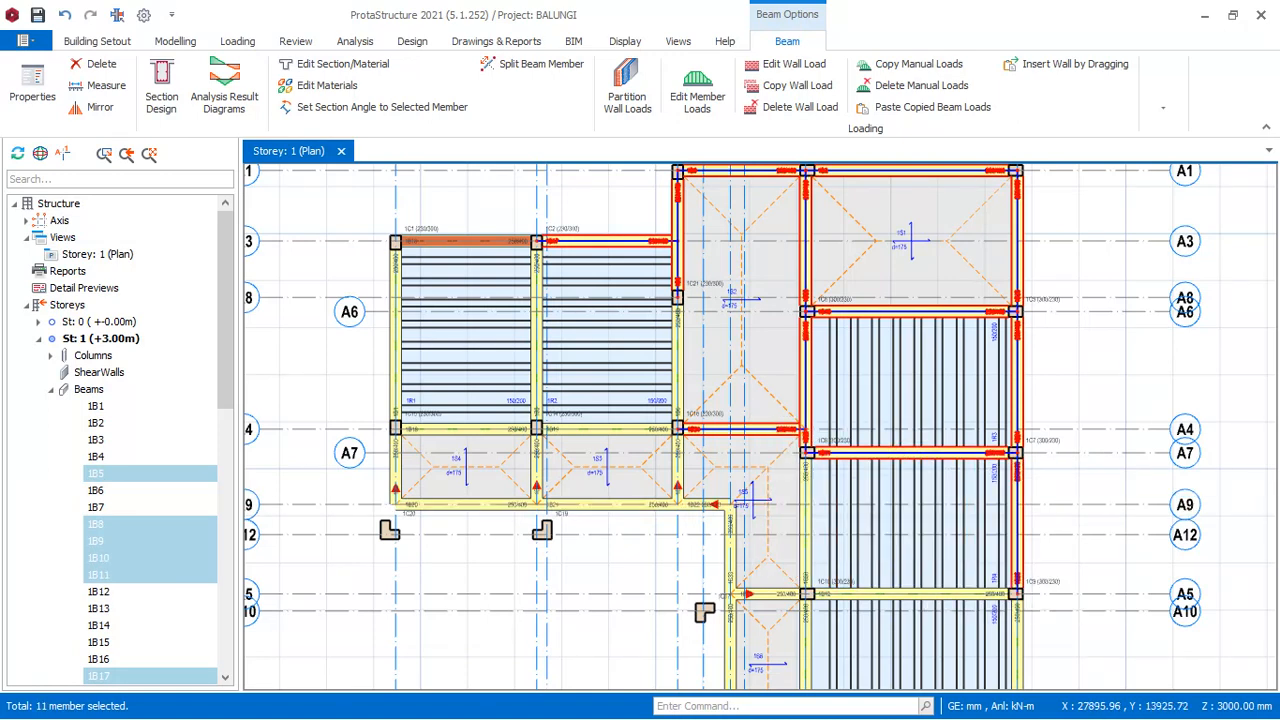
left_click(806, 523, "ctrl")
- Add beams 1B12 and 1B14 and the A16 and A17 beams between axes A5 and A2 to the selection
scroll(934, 314, "down", 2)
scroll(912, 552, "up", 2)
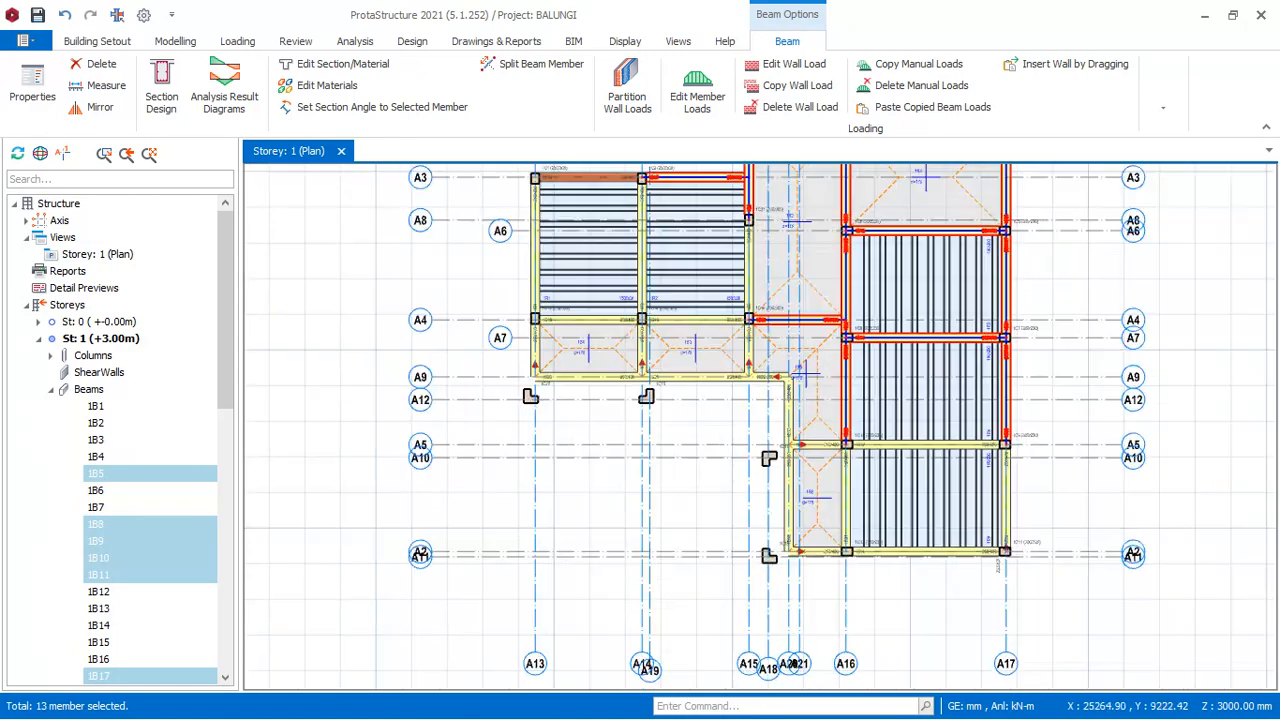
left_click(910, 543, "ctrl")
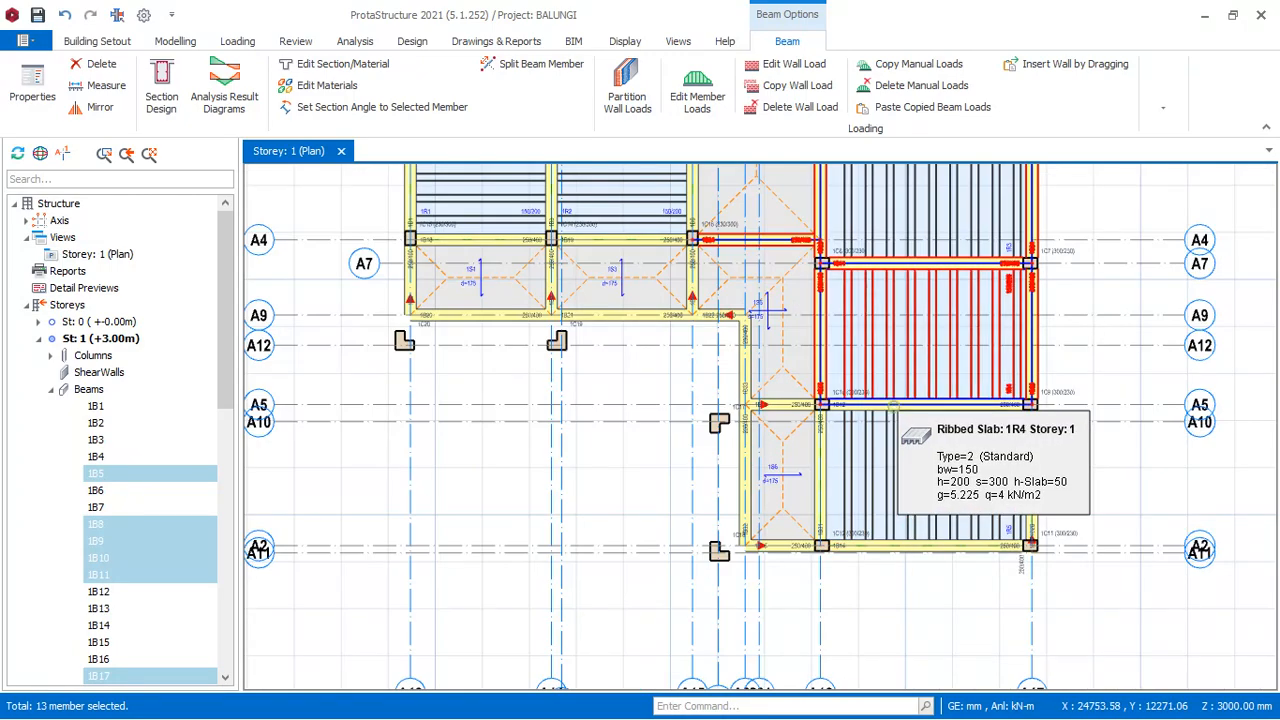
left_click(898, 398, "ctrl")
left_click(896, 402, "ctrl")
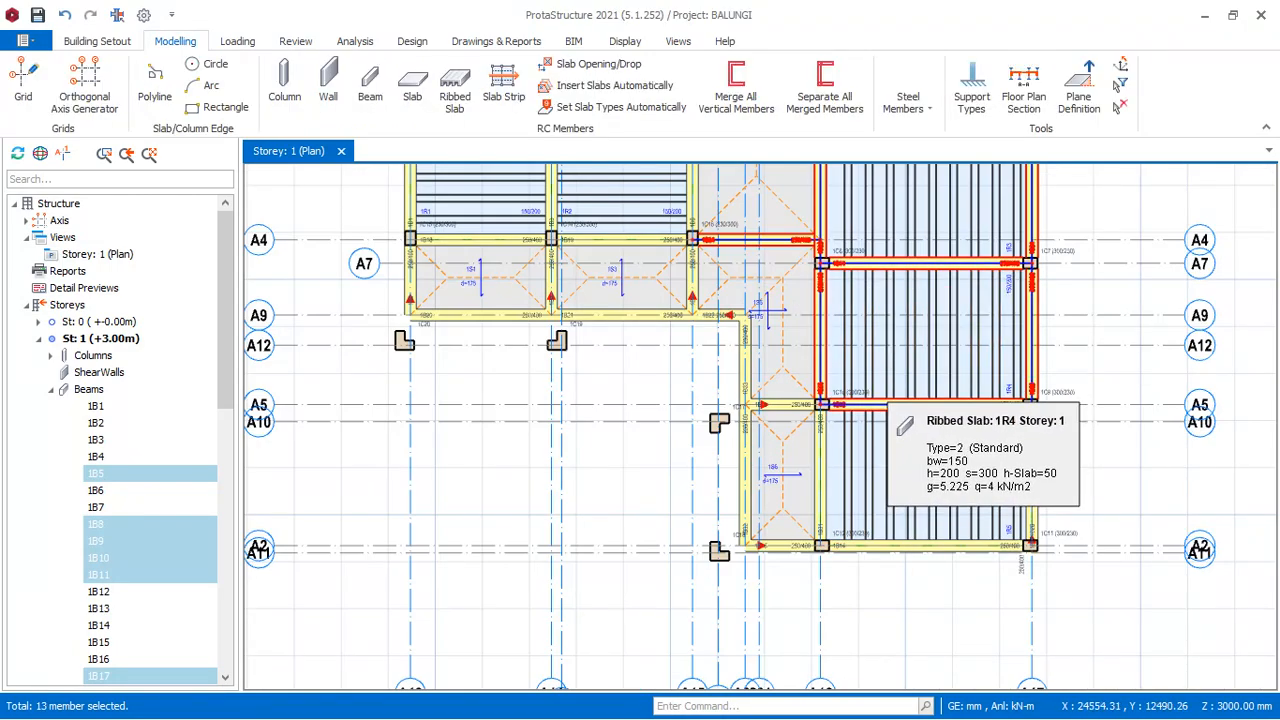
left_click(940, 552, "ctrl")
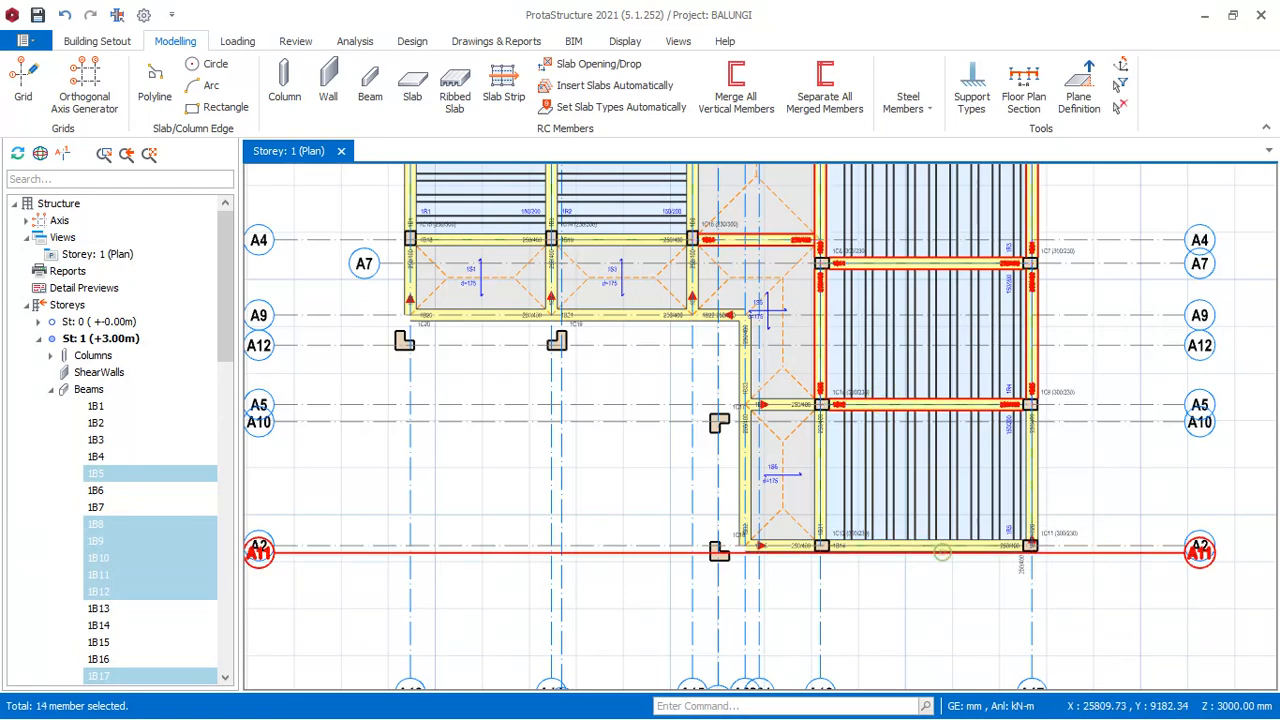
left_click(1041, 488, "ctrl")
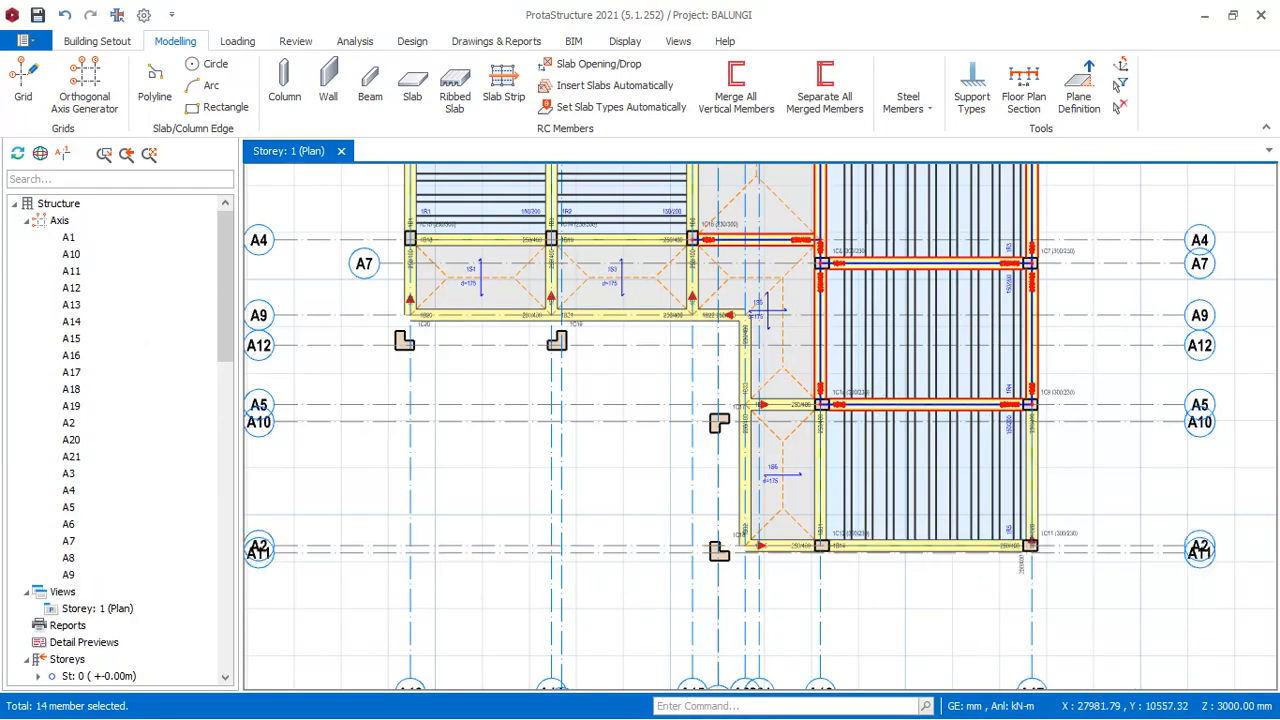
left_click(980, 546, "ctrl")
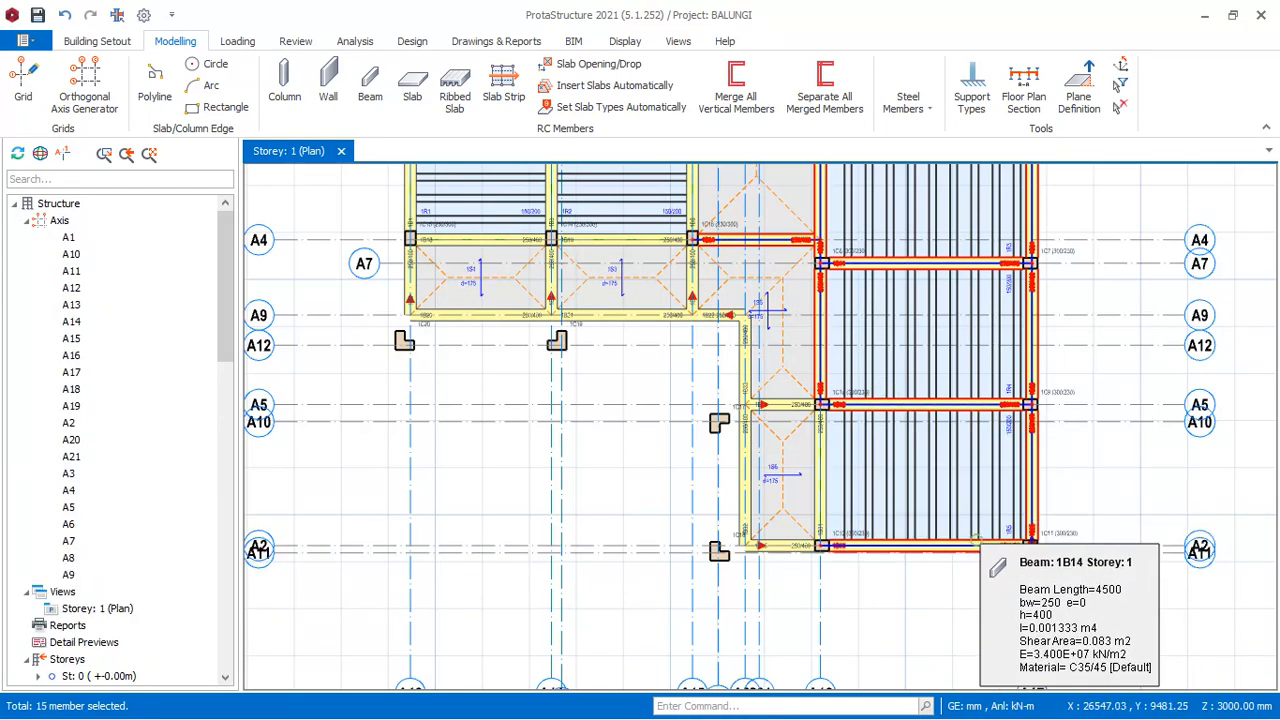
left_click(821, 487, "ctrl")
- Add the A13, A14 and A15 beams alongside ribbed slabs 1R1 and 1R2 and their axis A4 beams to the selection
scroll(980, 573, "down", 3)
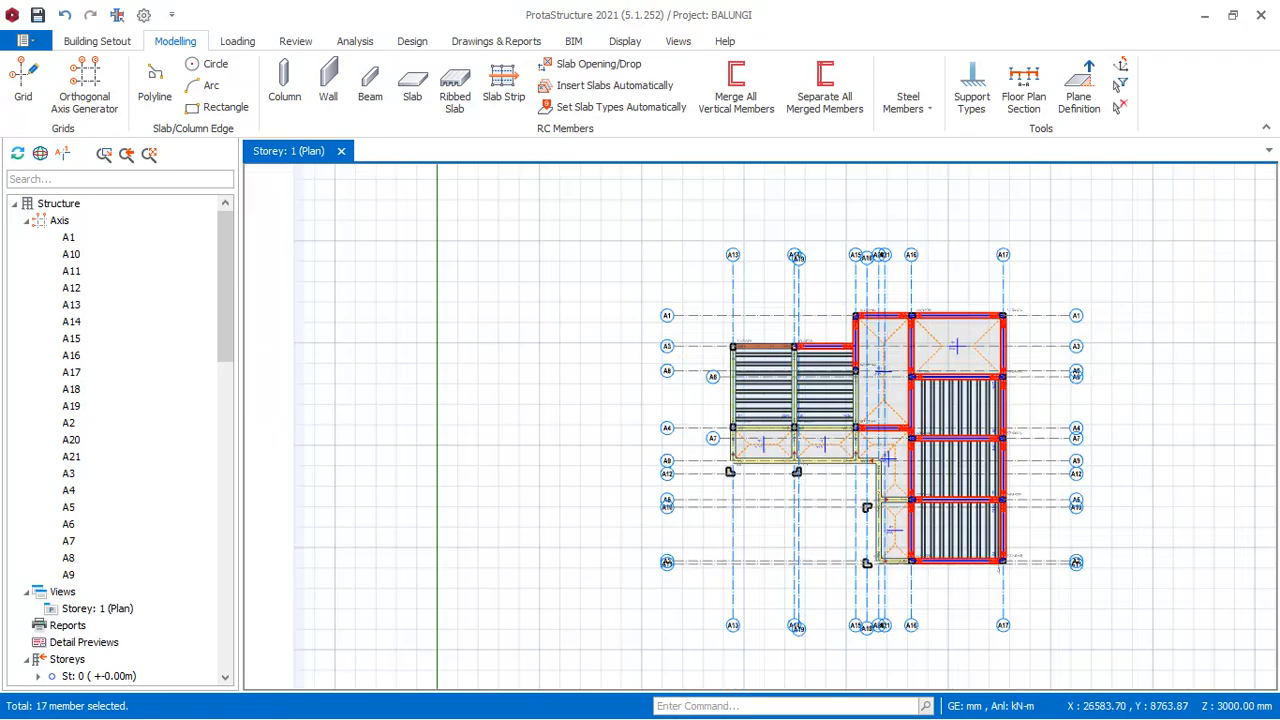
scroll(780, 427, "up", 3)
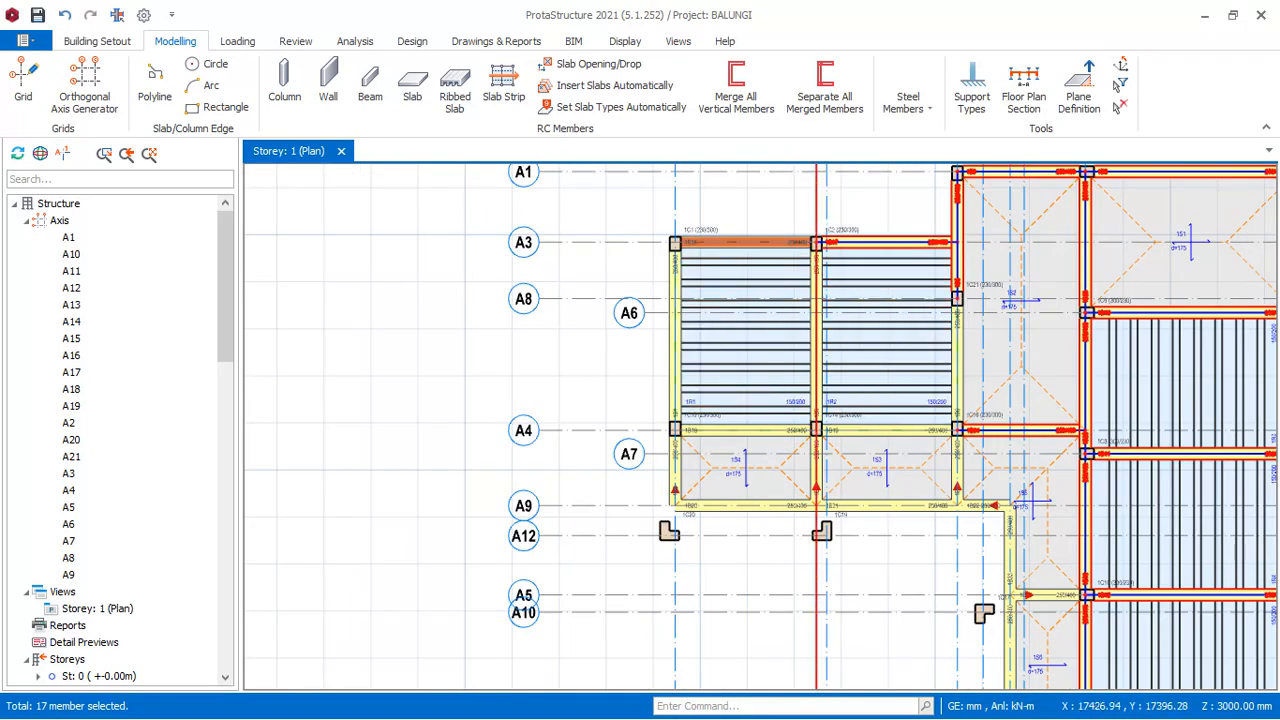
left_click(812, 352, "ctrl")
left_click(957, 377, "ctrl")
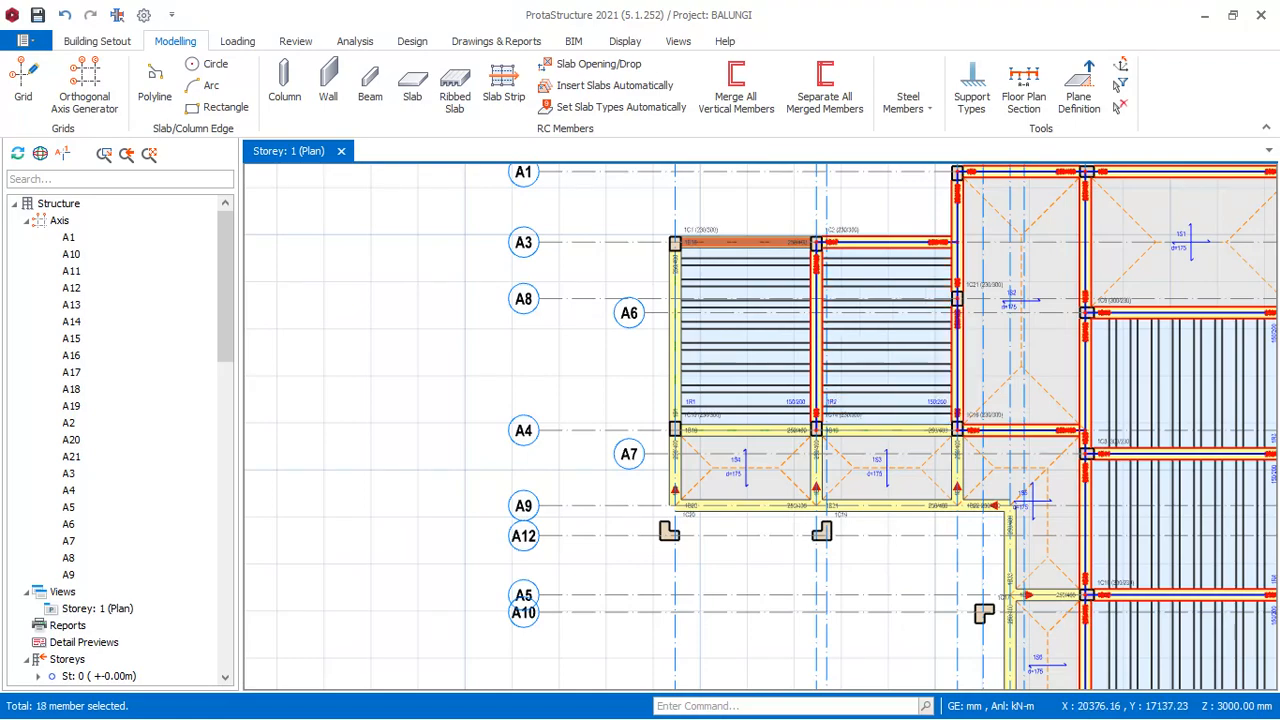
left_click(918, 430, "ctrl")
left_click(776, 428, "ctrl")
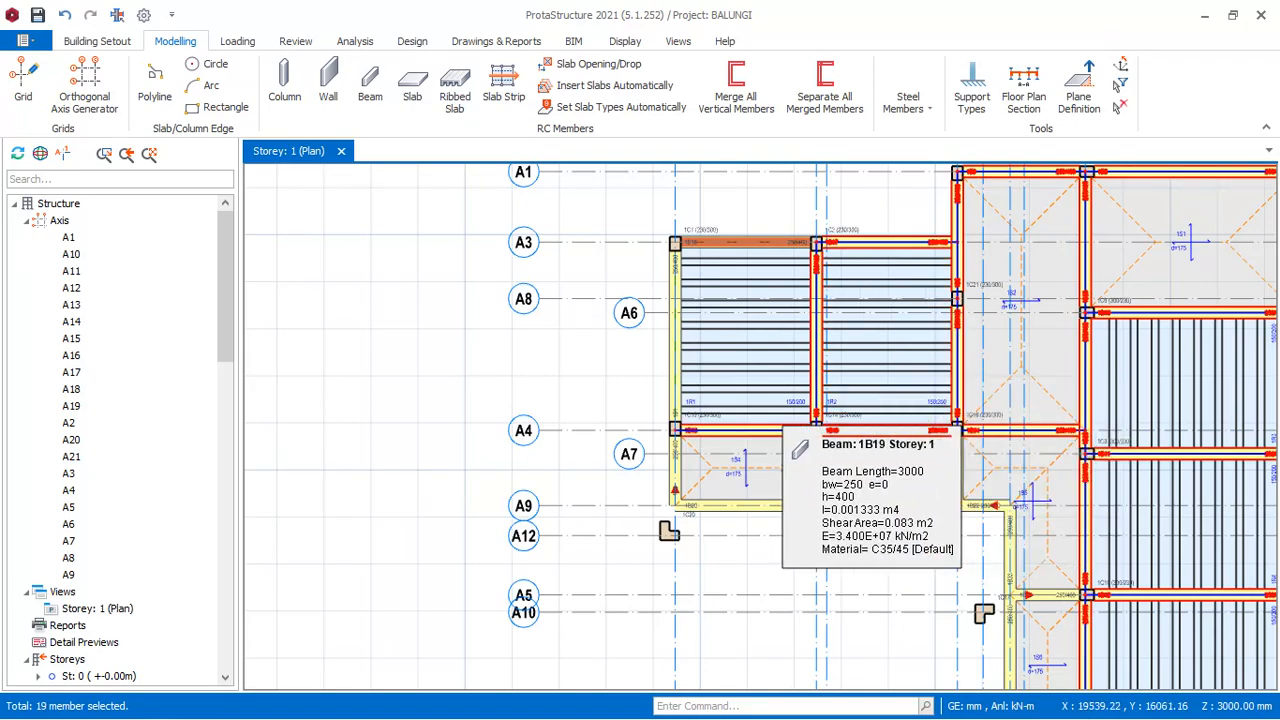
left_click(673, 386, "ctrl")
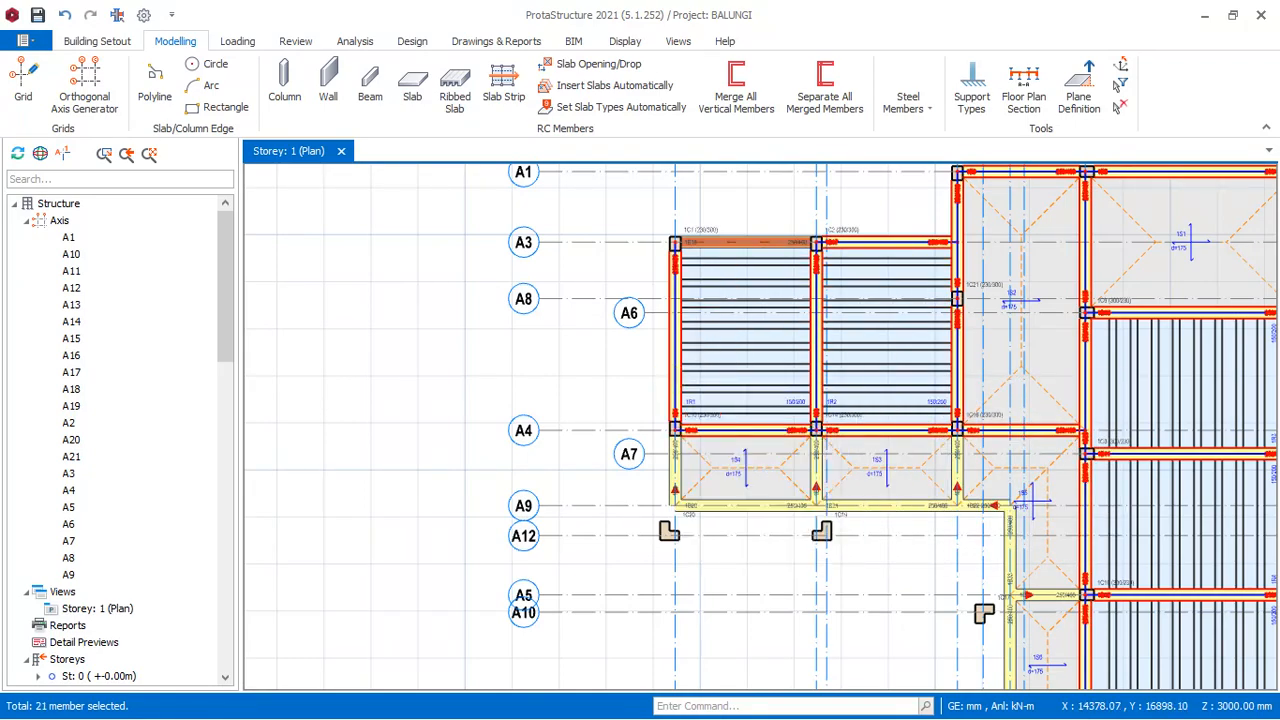
- Paste the copied beam loads onto all selected Storey 1 beams and accept replacing their existing wall loads
scroll(627, 506, "down", 3)
scroll(723, 575, "up", 2)
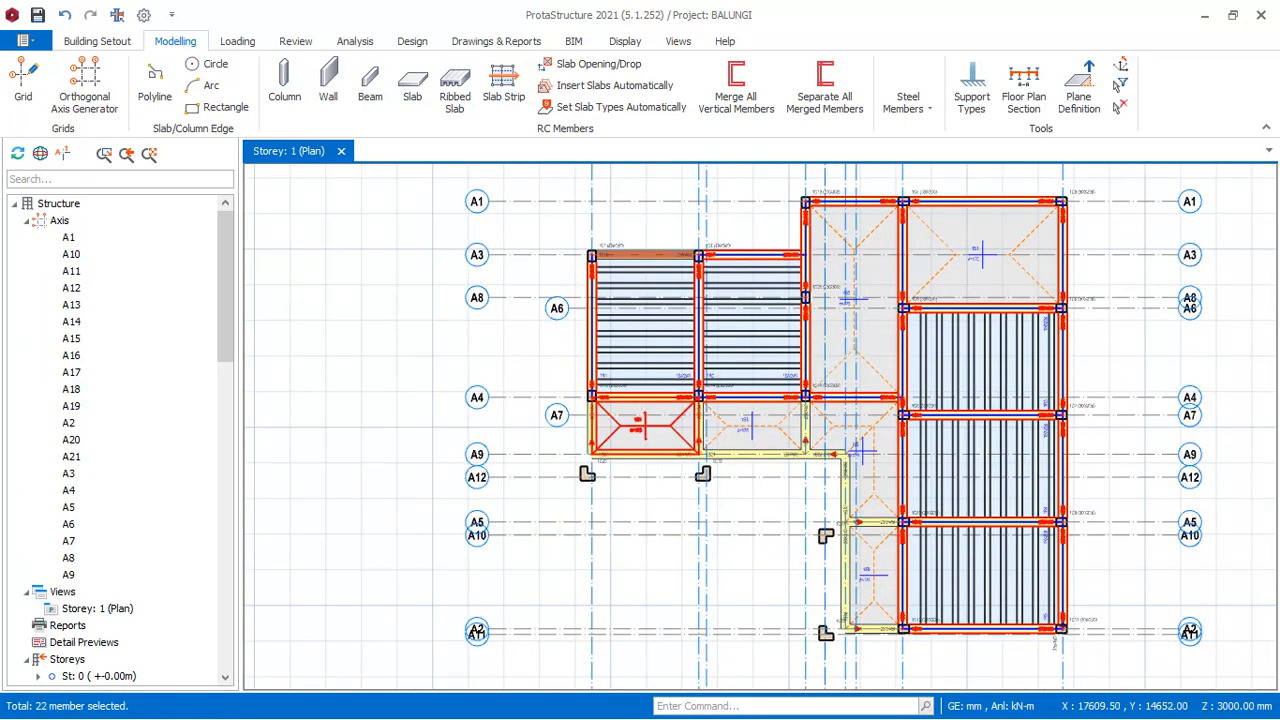
left_click(661, 428, "ctrl")
right_click(518, 332)
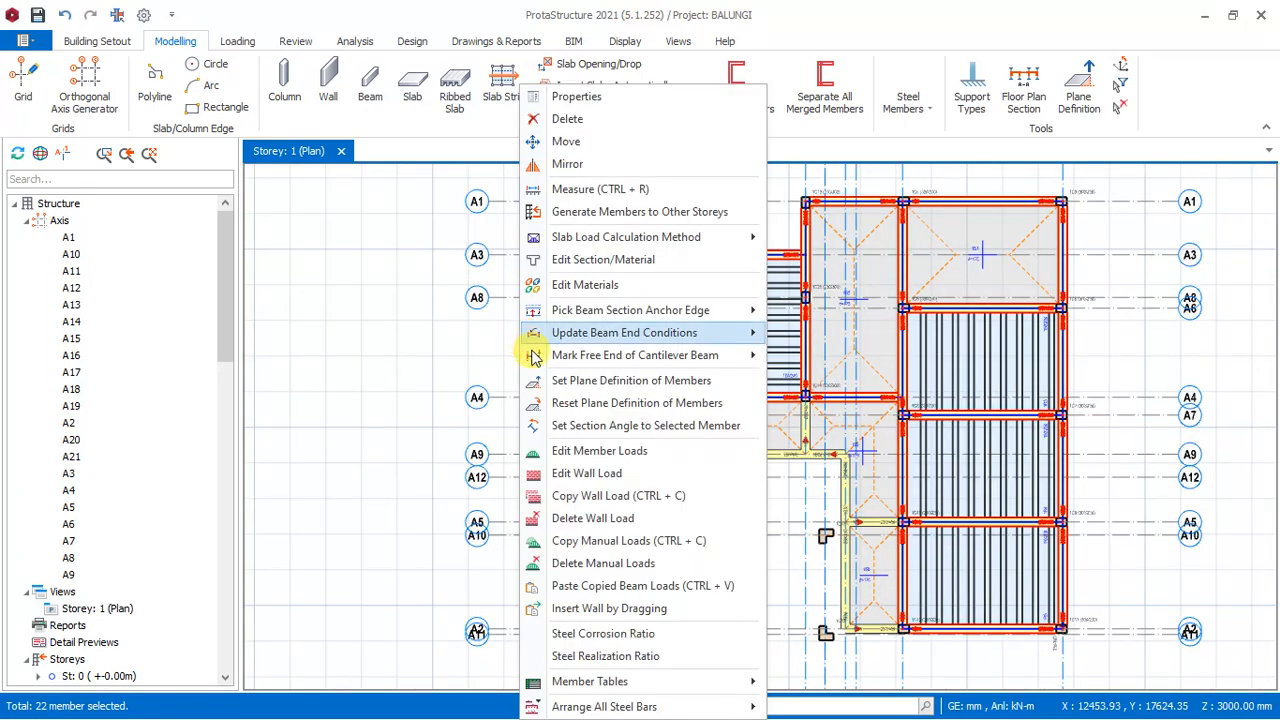
left_click(657, 586)
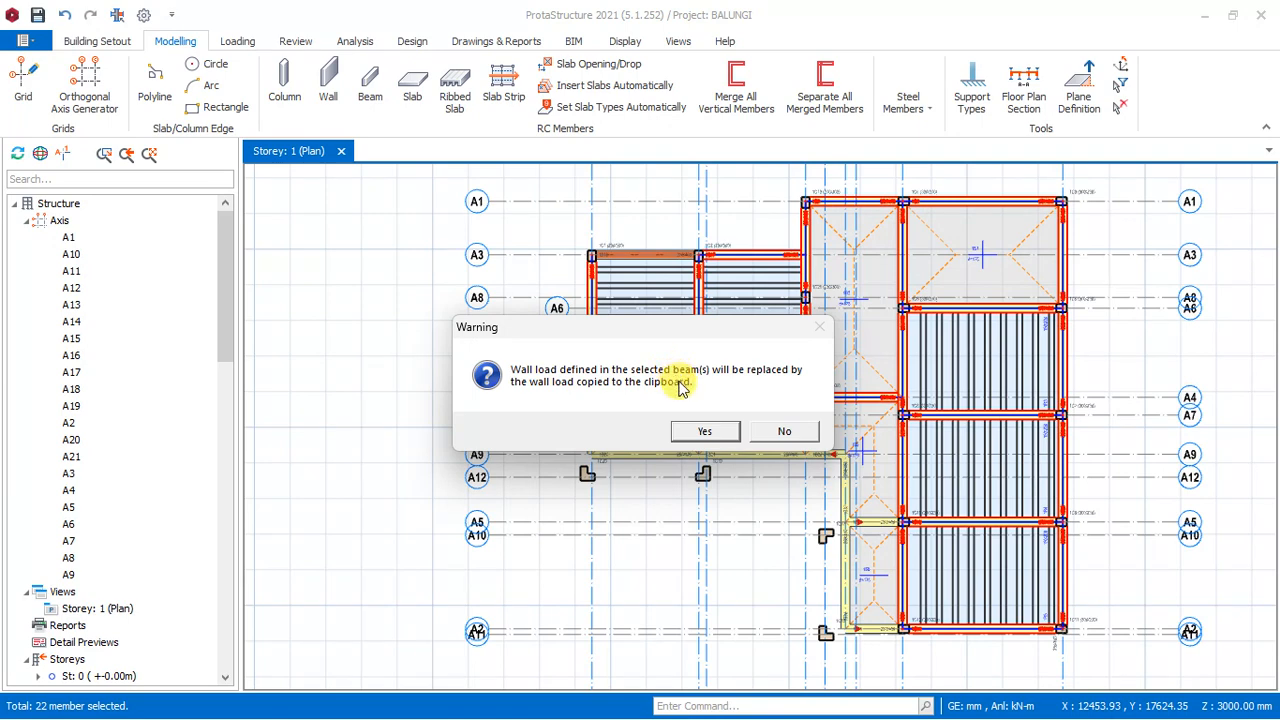
left_click(706, 432)
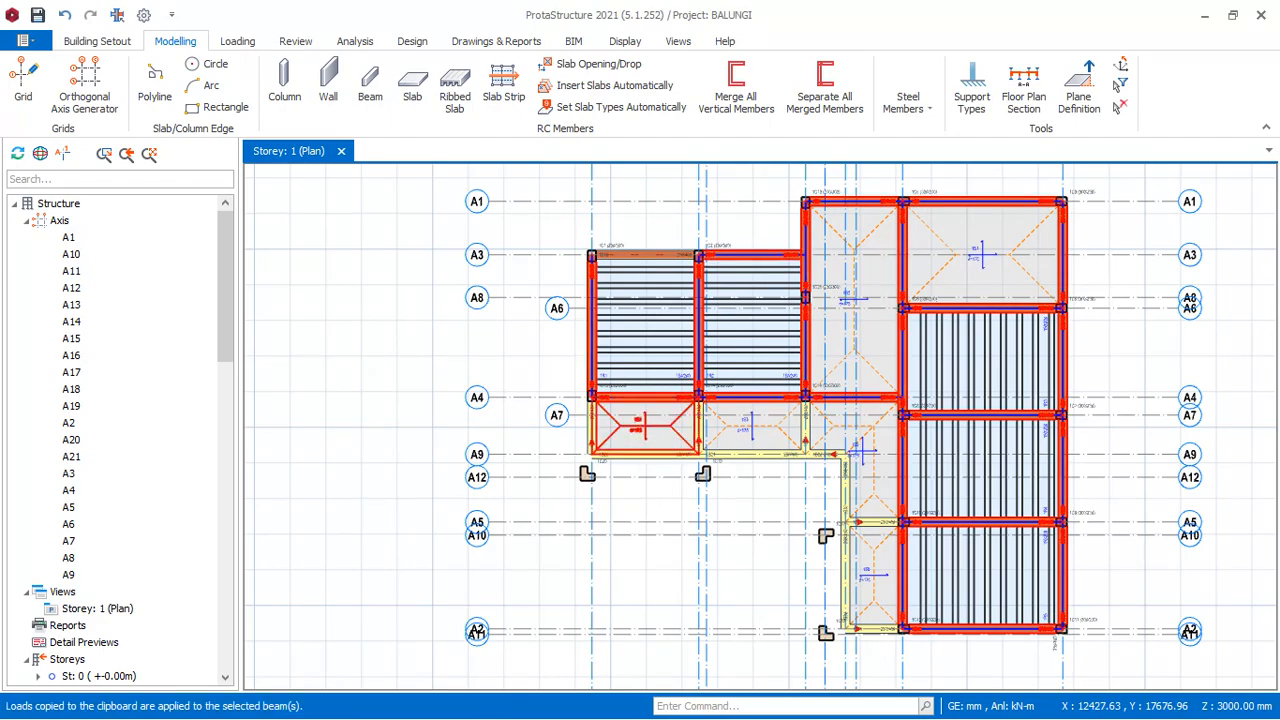
- Check the loaded beams in the Storey 1 plan and open the storey's 3D Physical Model view
scroll(880, 292, "up", 3)
scroll(690, 375, "down", 4)
scroll(800, 410, "up", 2)
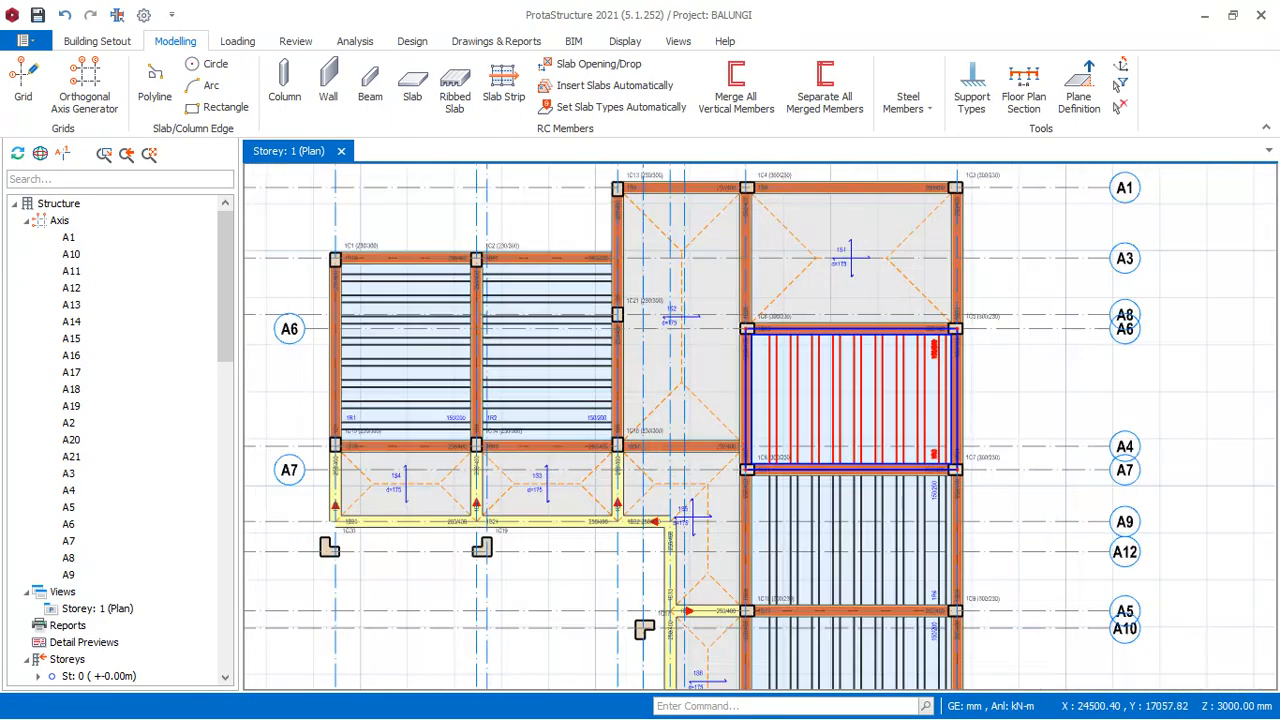
scroll(772, 316, "down", 2)
scroll(757, 320, "up", 3)
scroll(757, 320, "down", 3)
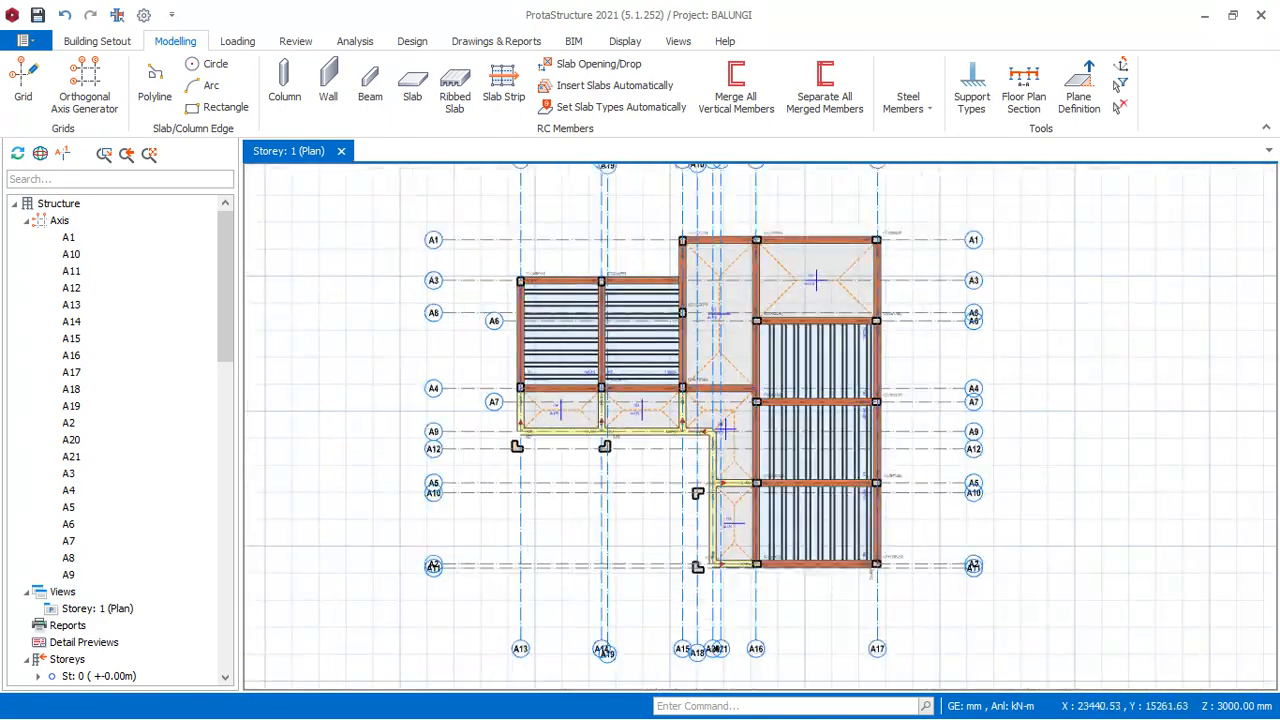
right_click(300, 153)
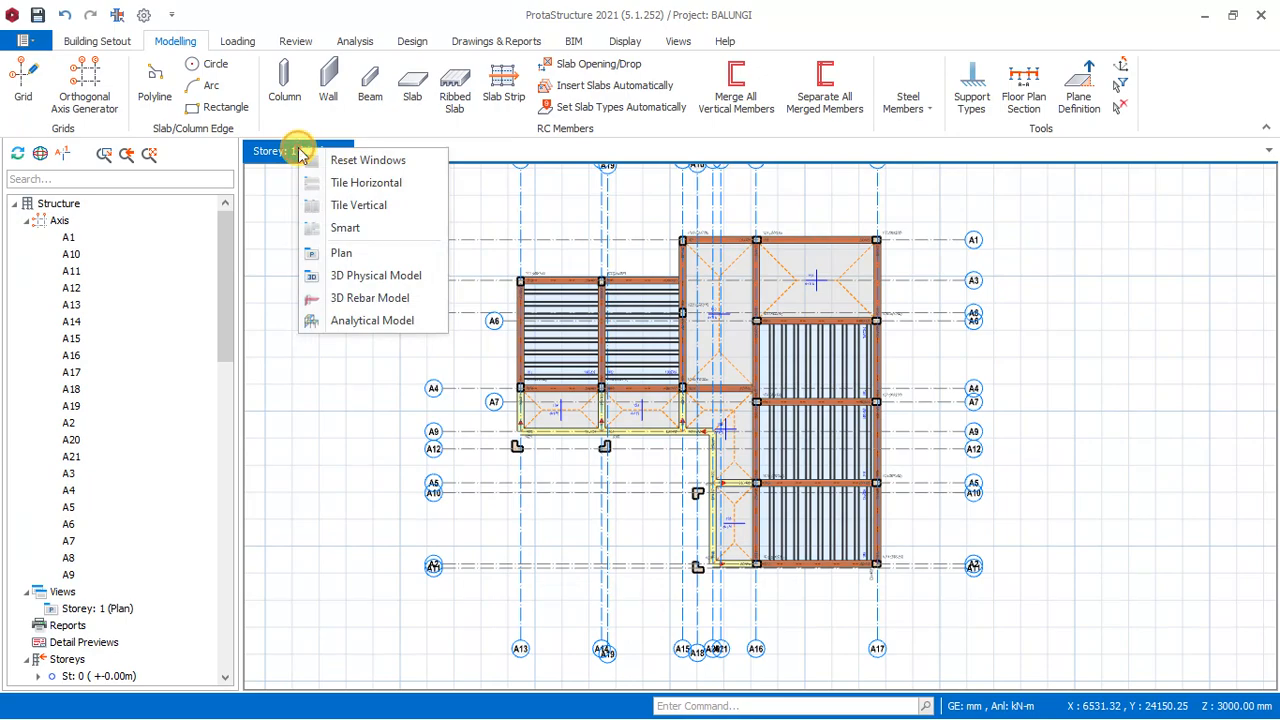
left_click(350, 280)
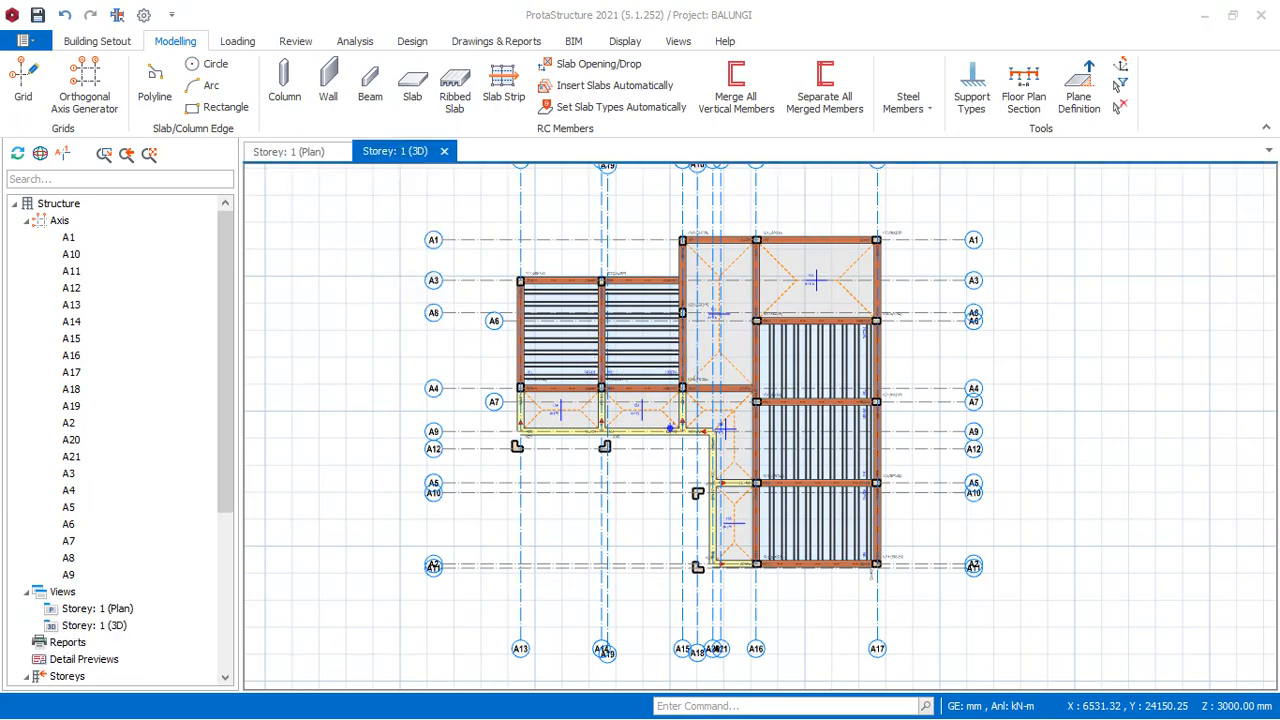
- Examine the wall loads above the Storey 1 beams from all sides of the 3D model and close the 3D view
scroll(672, 375, "up", 5)
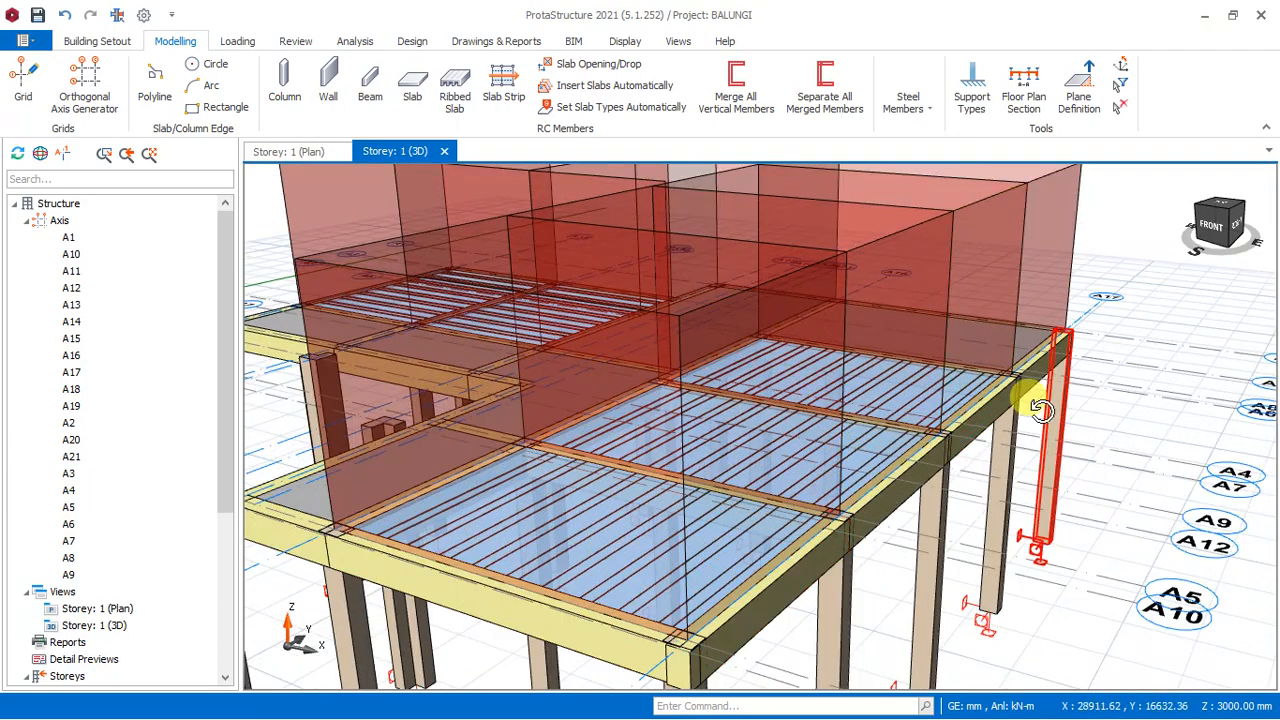
middle_click_drag(1034, 402, 856, 369)
scroll(680, 410, "down", 5)
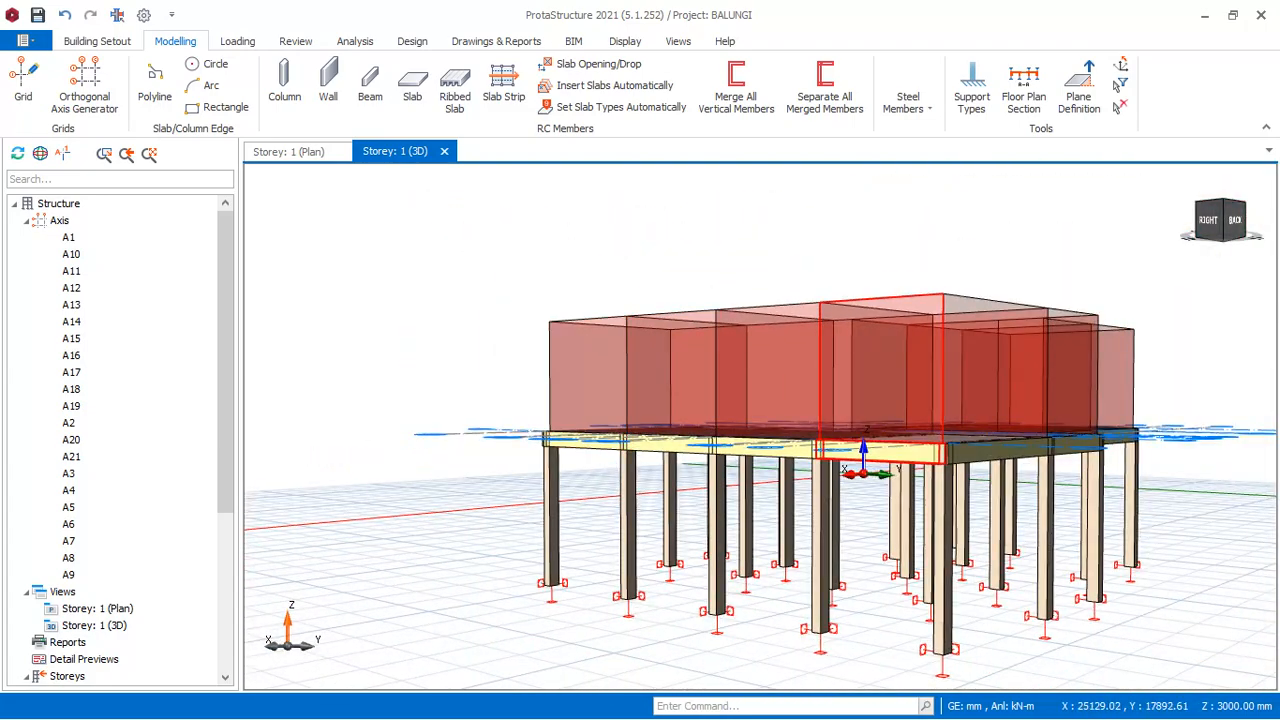
scroll(990, 445, "up", 5)
middle_click_drag(1000, 440, 765, 420)
scroll(765, 420, "down", 5)
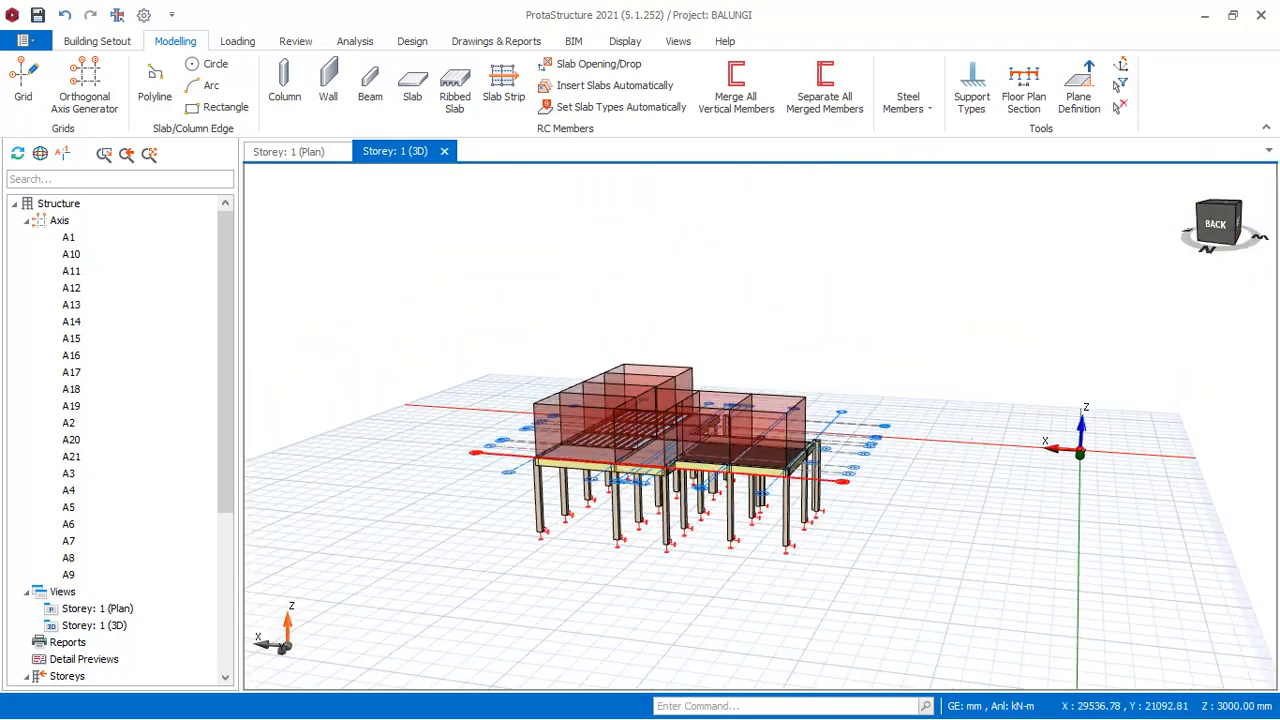
scroll(818, 440, "up", 3)
scroll(860, 400, "down", 2)
middle_click_drag(1006, 386, 815, 405)
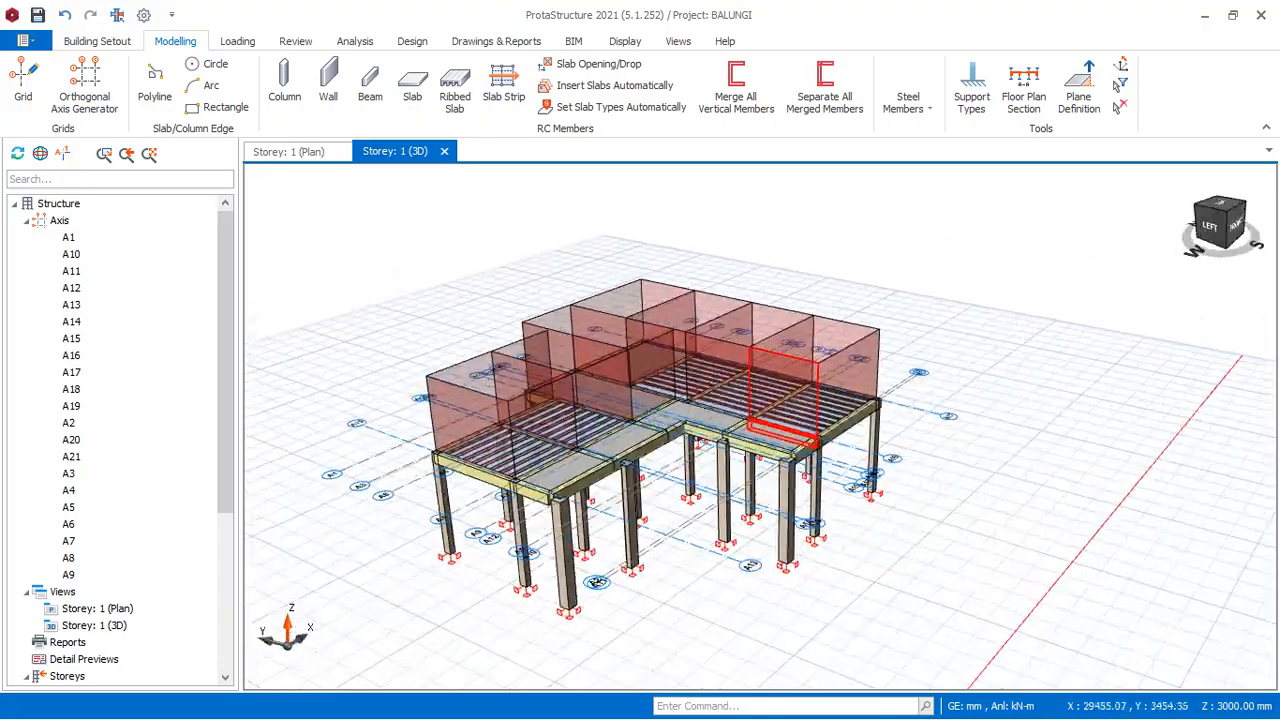
scroll(720, 425, "up", 4)
scroll(860, 430, "down", 2)
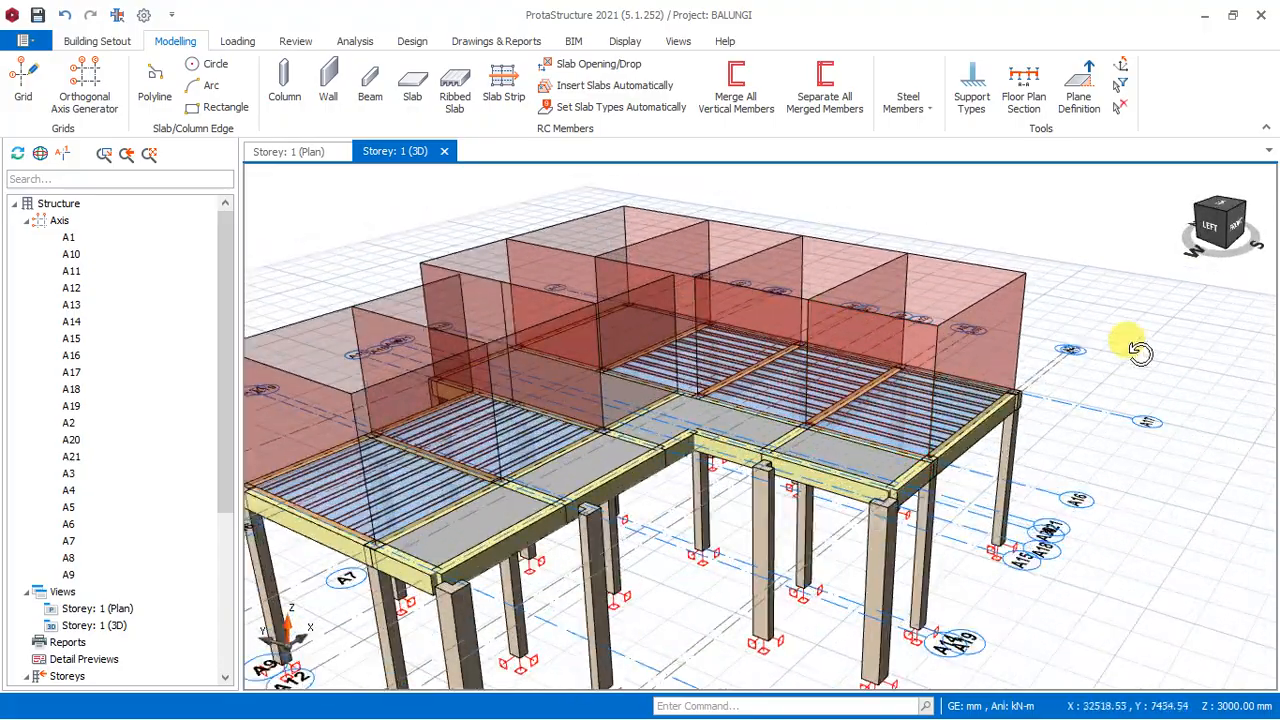
mouse_move(1057, 349)
middle_mouse_down()
mouse_move(1006, 354)
mouse_move(991, 323)
mouse_move(957, 335)
middle_mouse_up()
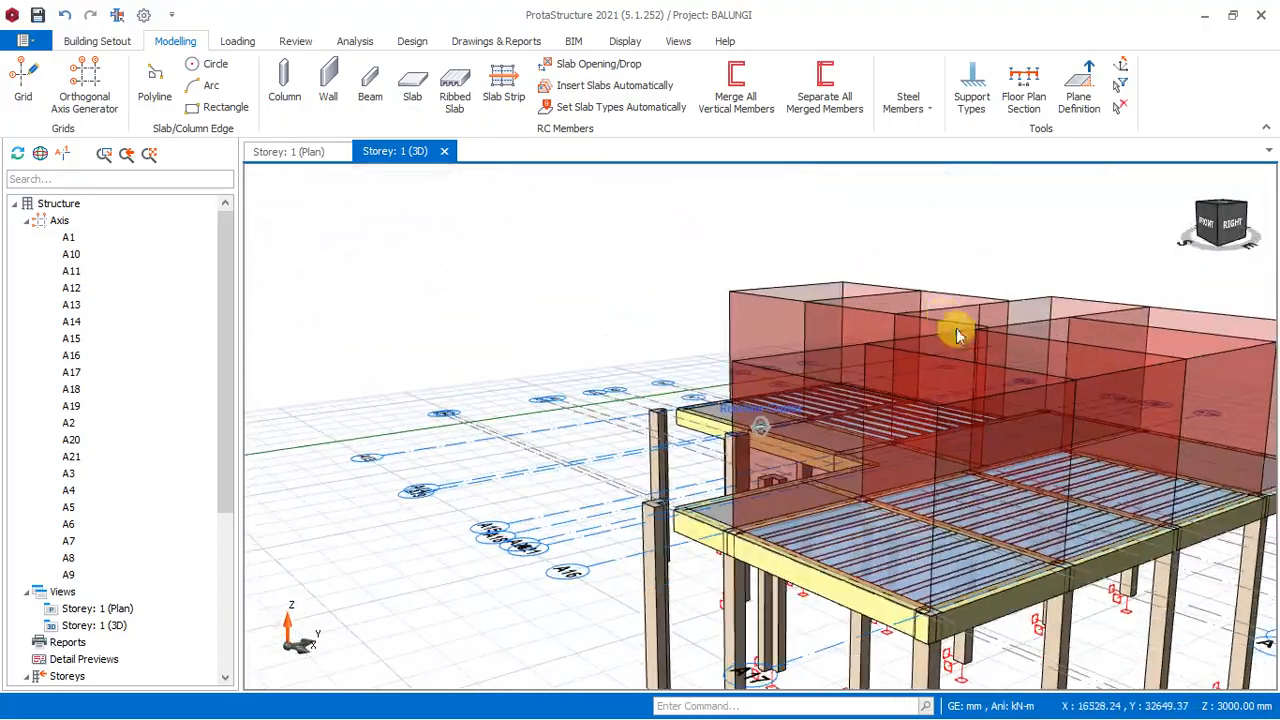
scroll(925, 400, "down", 1)
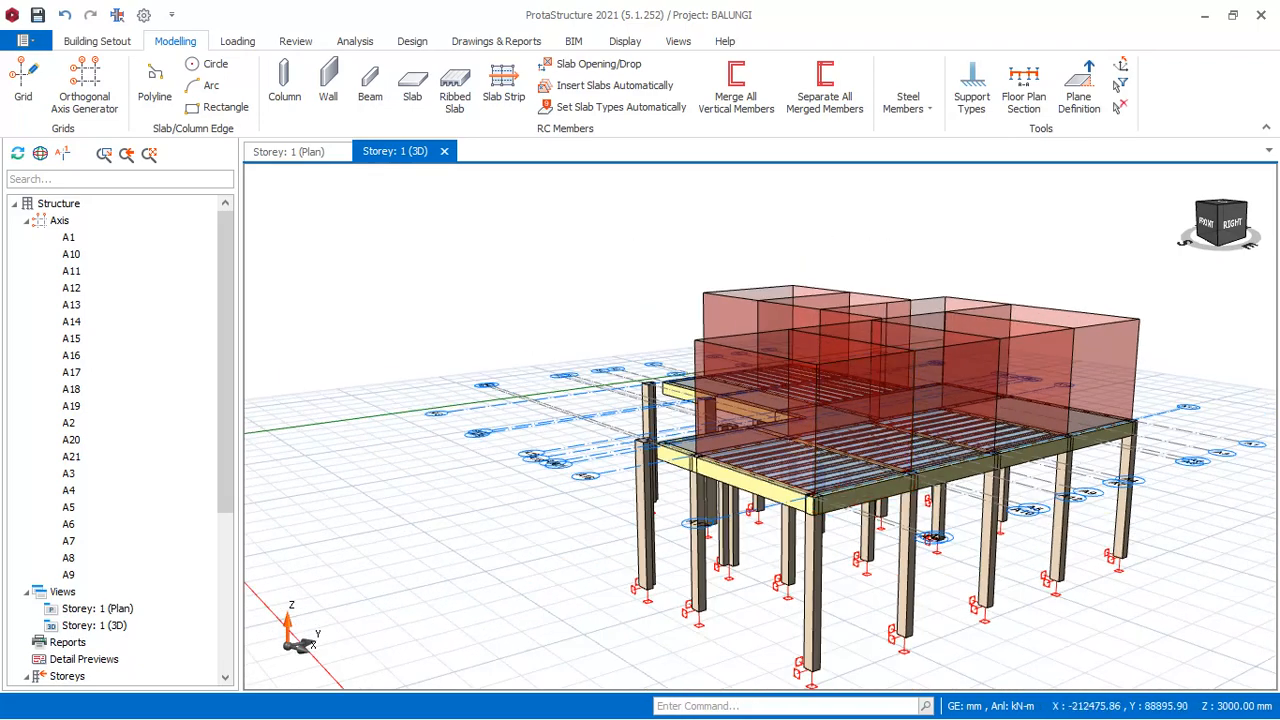
left_click(445, 151)
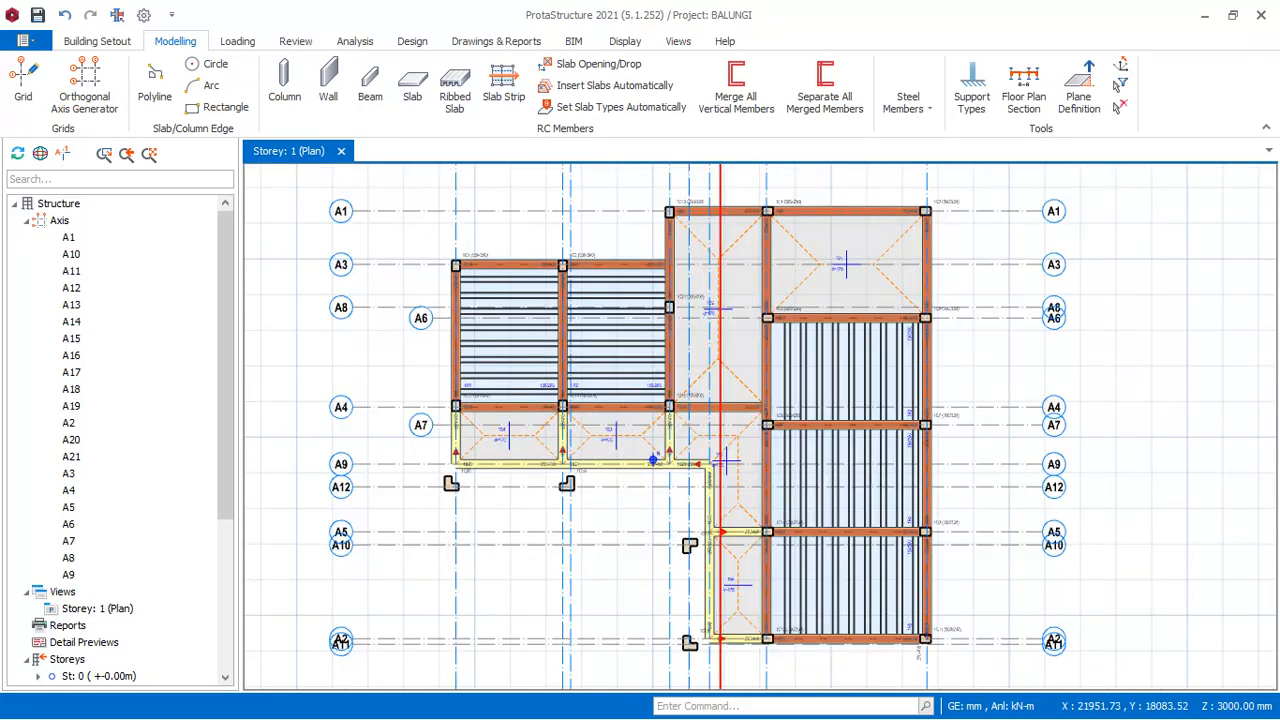
- Collapse the St: 1 and Axis branches of the structure tree and start inserting storeys
scroll(180, 314, "down", 3)
scroll(180, 314, "down", 2)
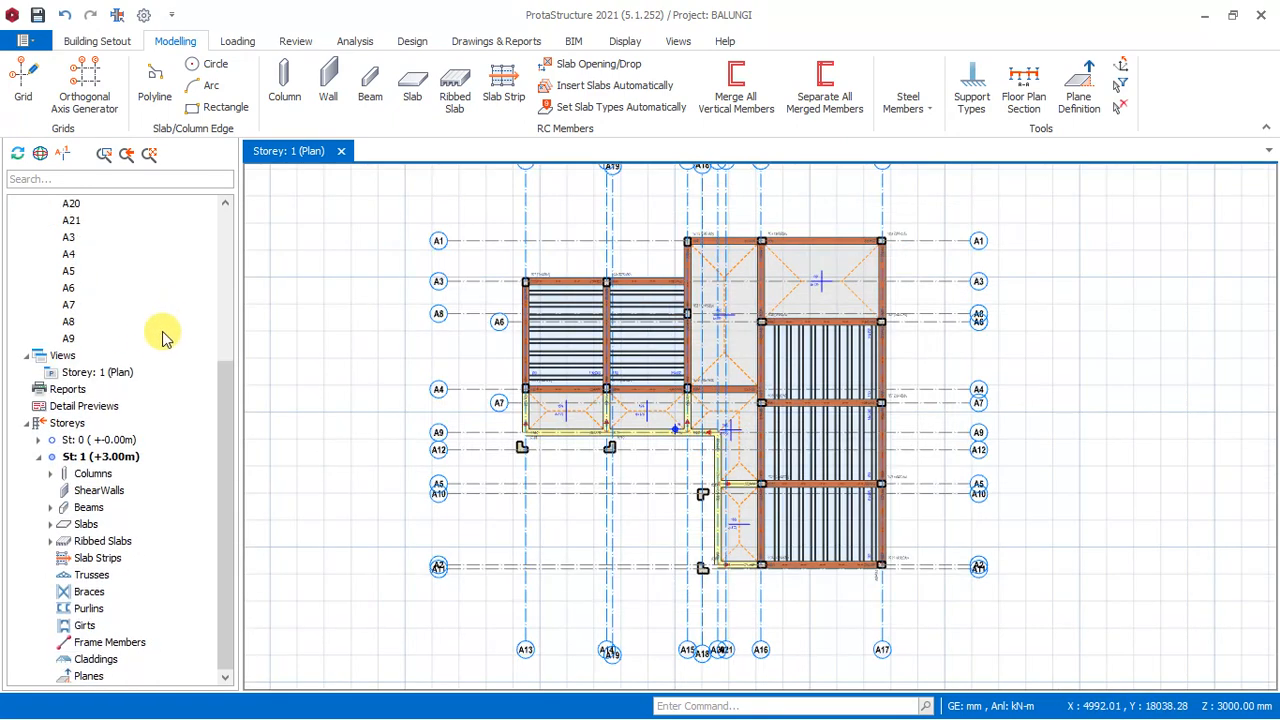
left_click(38, 457)
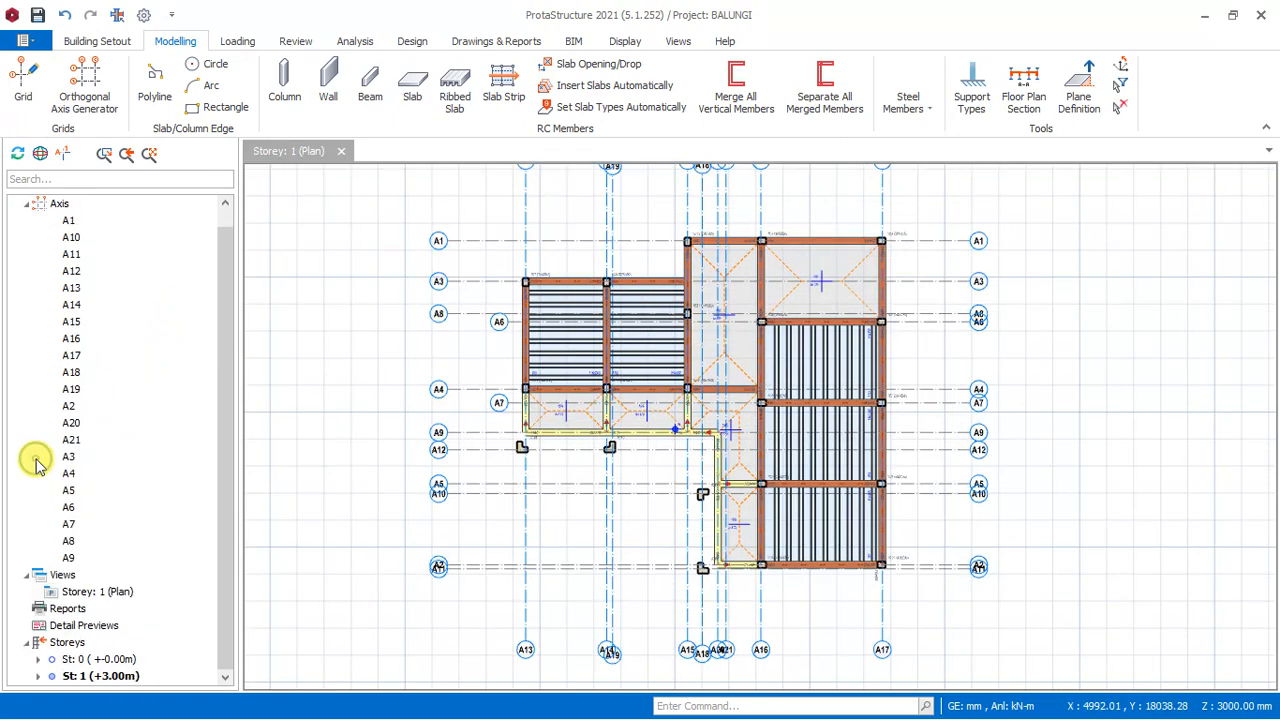
left_click(27, 203)
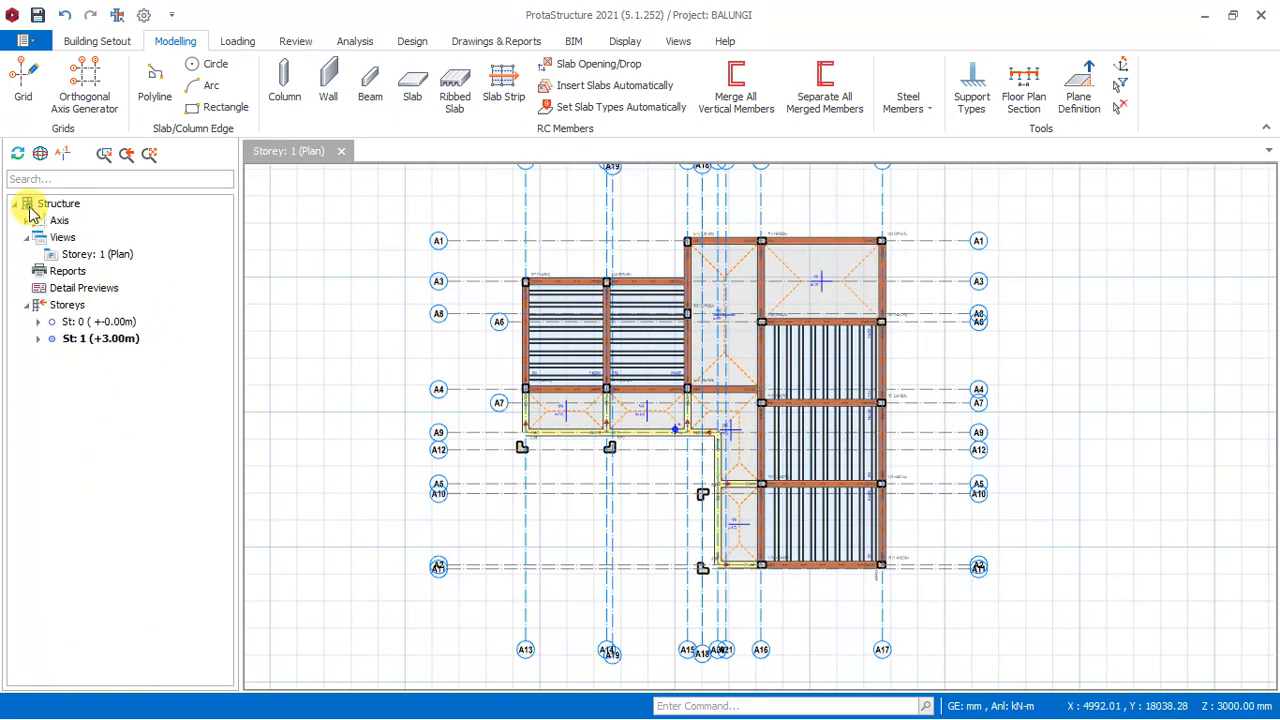
left_click(70, 306)
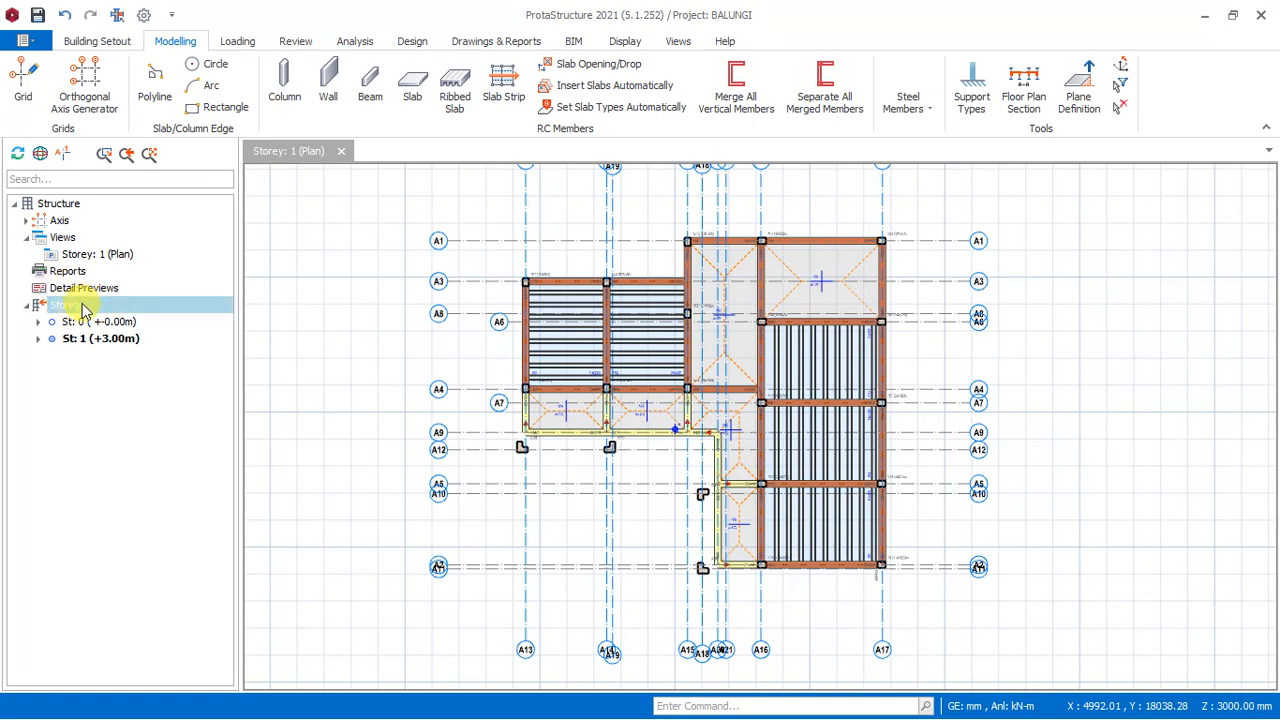
right_click(83, 311)
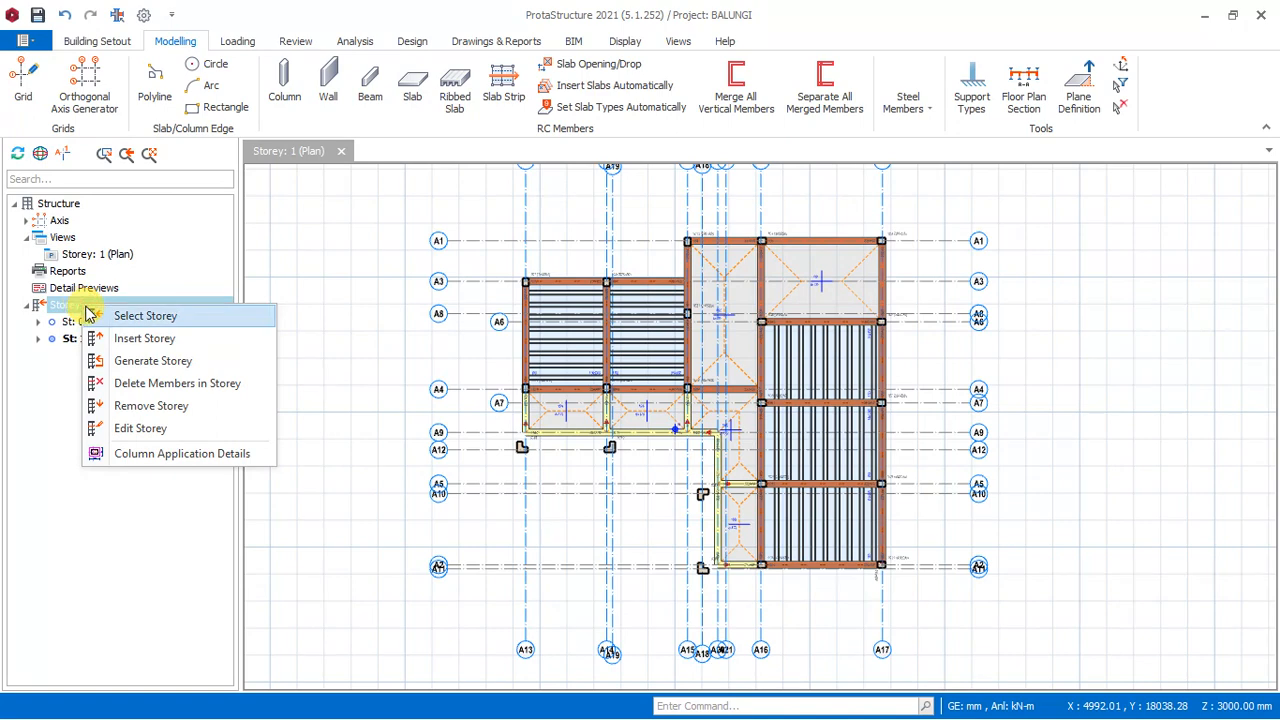
left_click(163, 340)
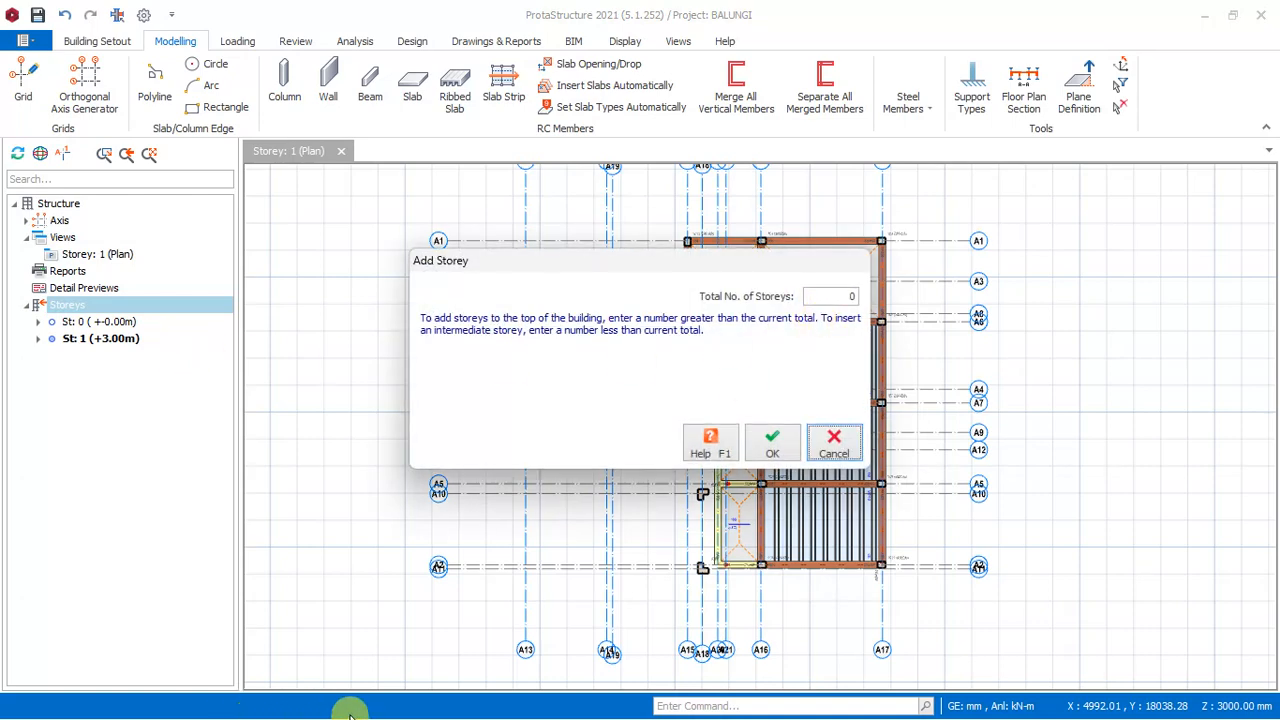
- Switch to the architectural floor plan PDF in Adobe Acrobat, review its four pages to establish the storeys needed, and return to ProtaStructure
key("super")
mouse_move(401, 697)
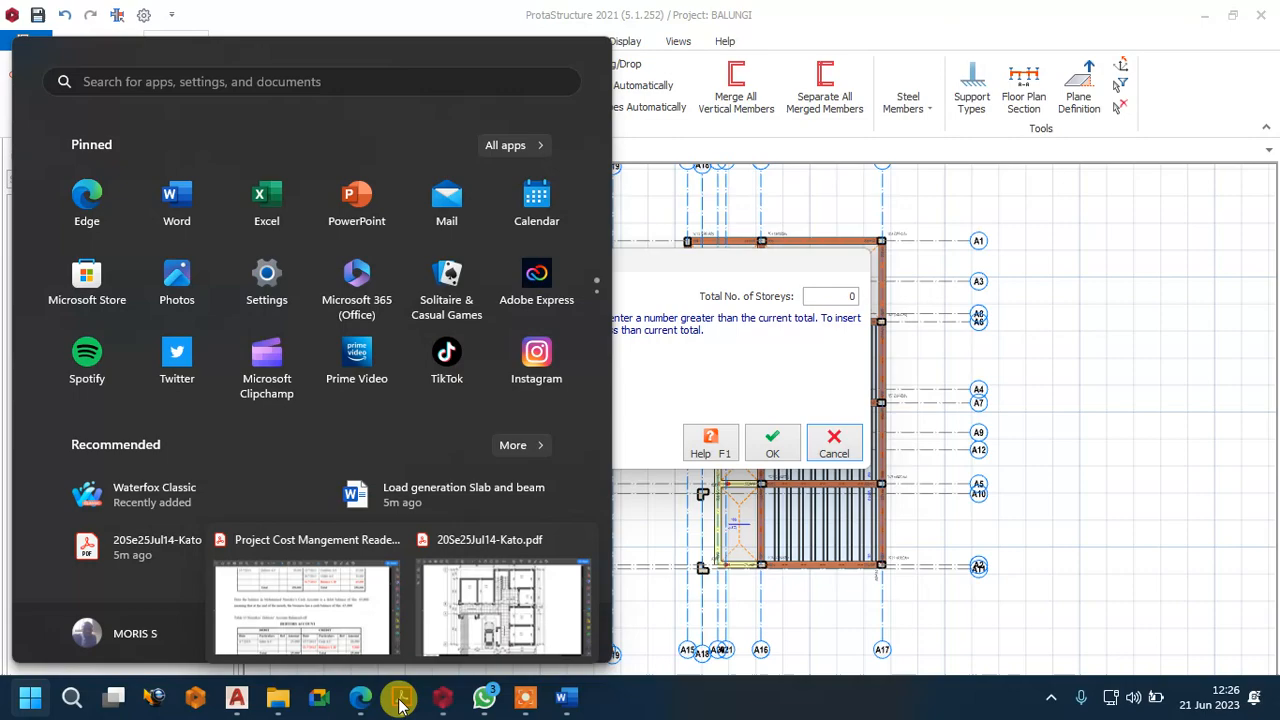
left_click(470, 622)
scroll(496, 341, "down", 4, "ctrl")
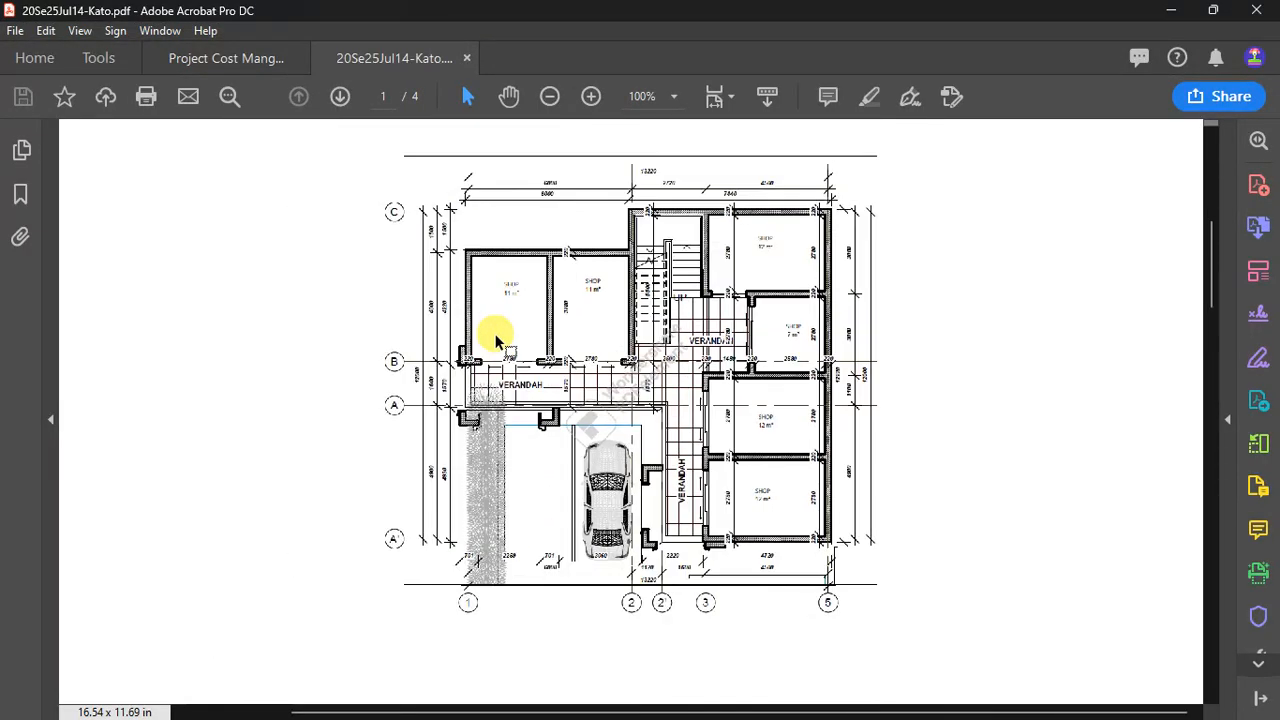
scroll(526, 375, "down", 3)
scroll(526, 375, "up", 3)
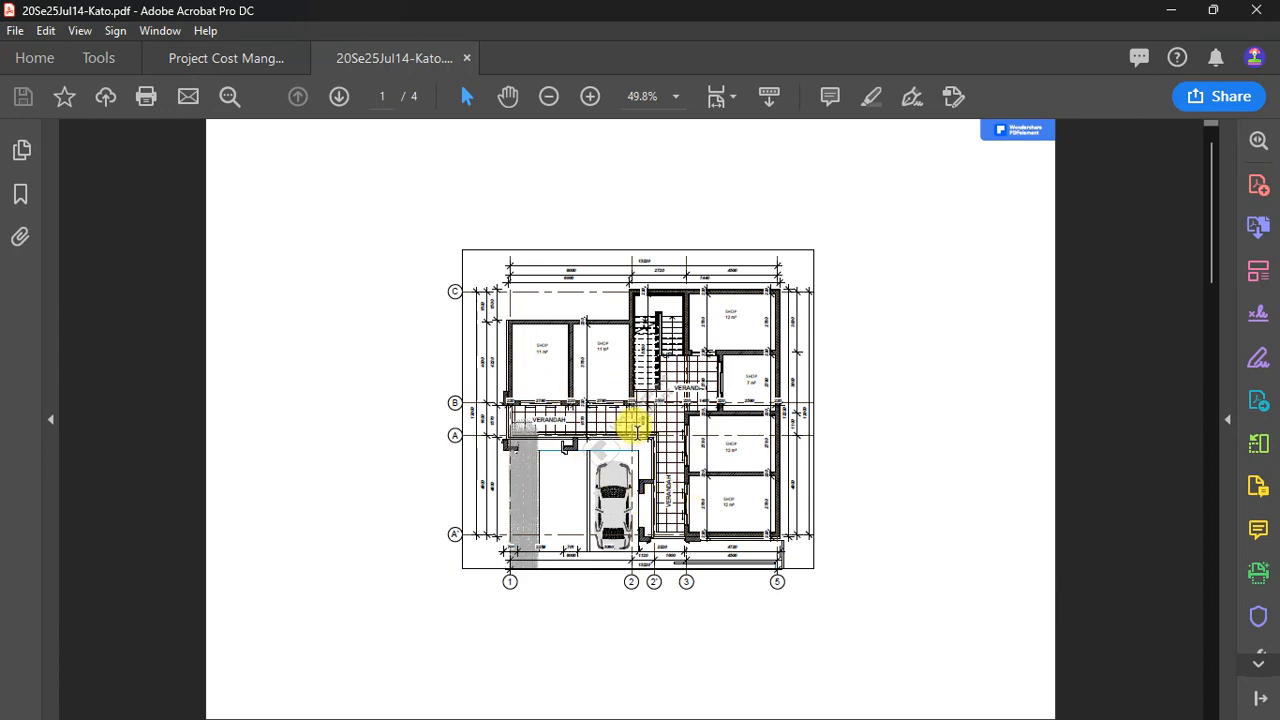
scroll(620, 400, "down", 1)
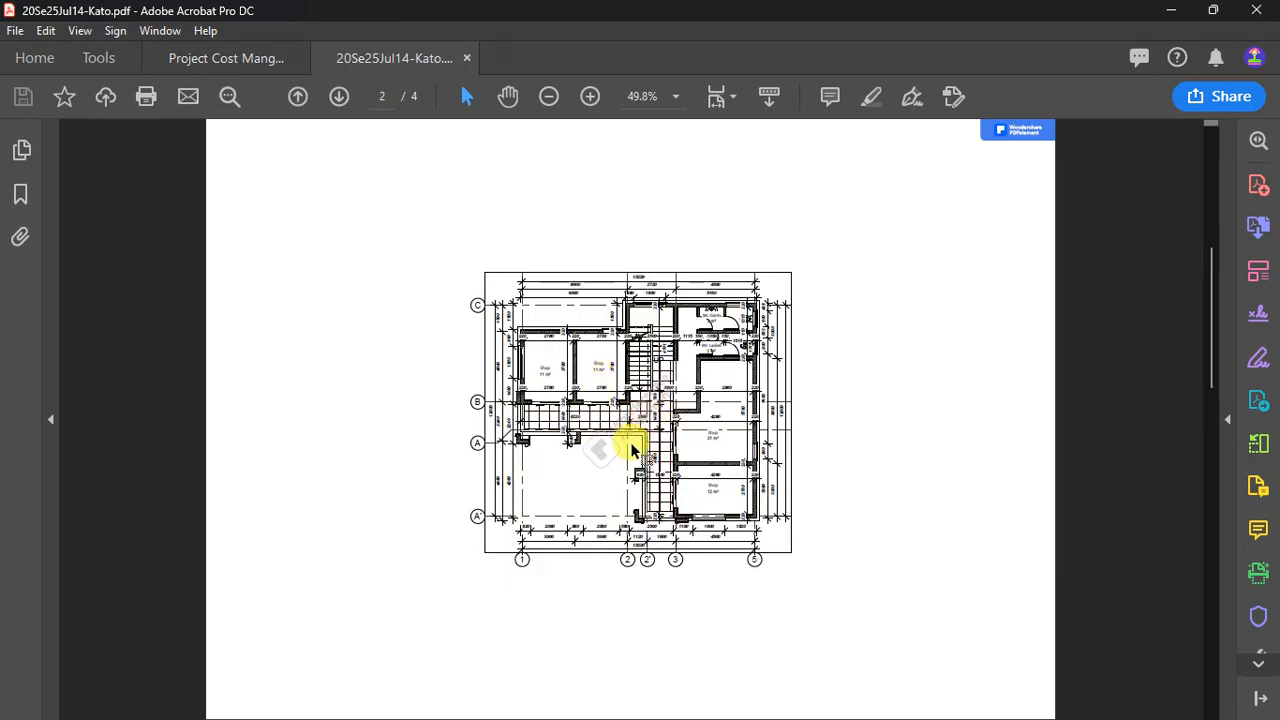
scroll(630, 450, "down", 1)
scroll(630, 450, "up", 2, "ctrl")
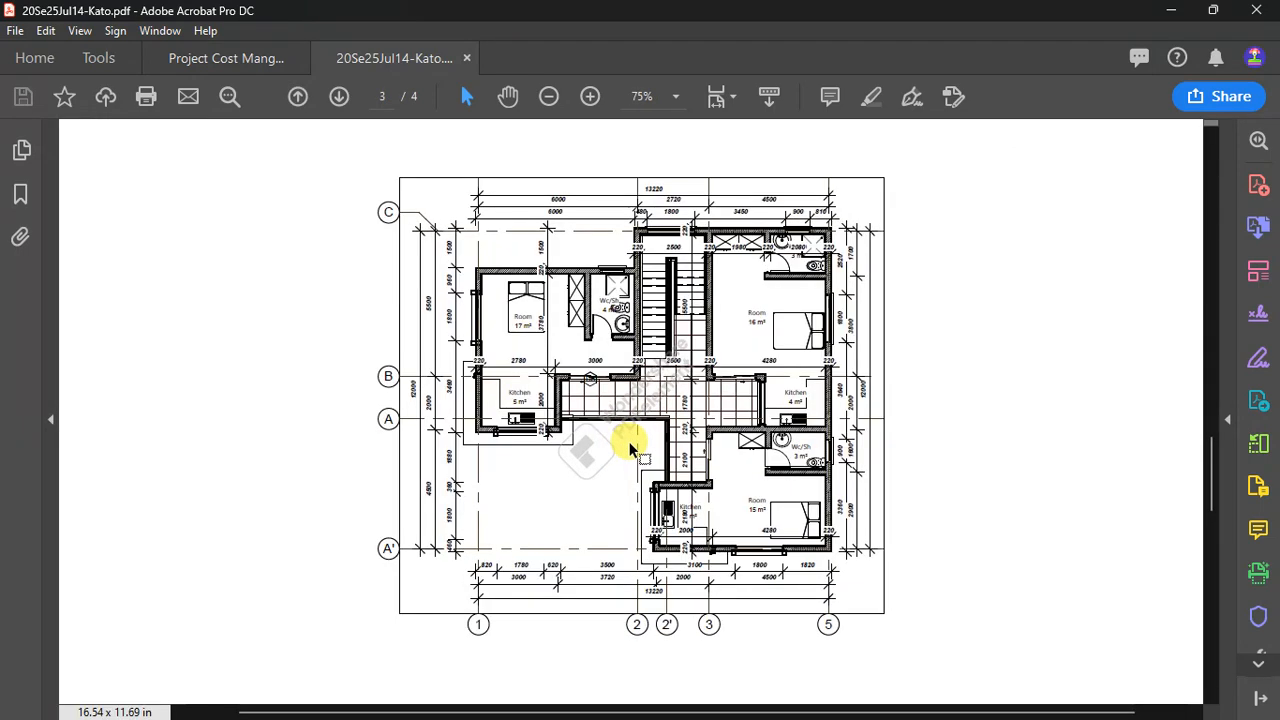
scroll(629, 445, "down", 2)
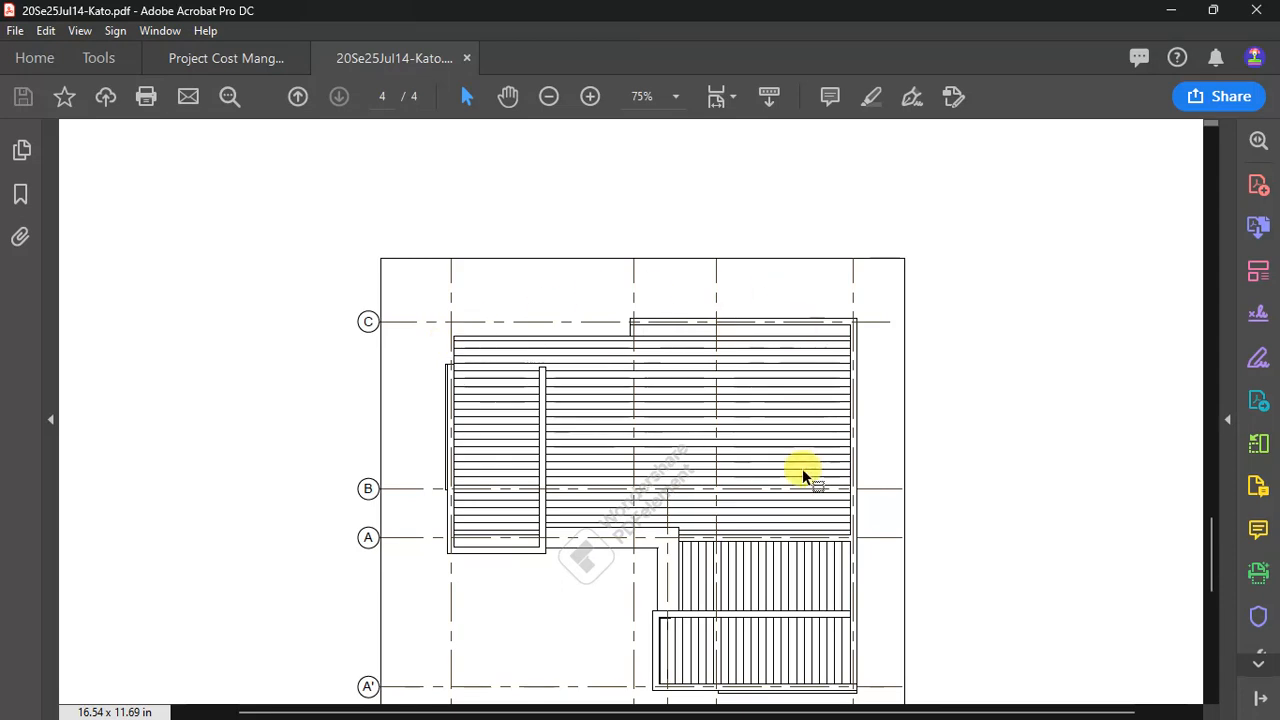
left_click(1180, 10)
- Set the total number of storeys to 3 and accept that the addition cannot be undone
left_click(849, 294)
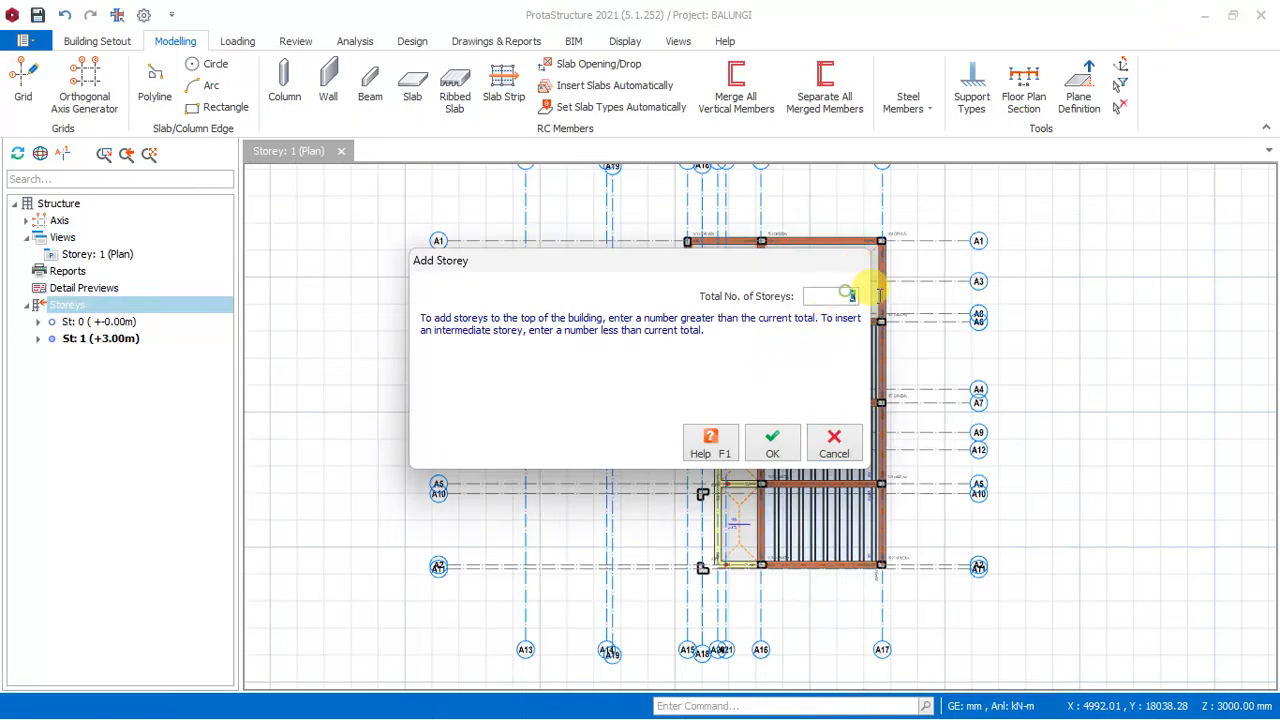
type("3")
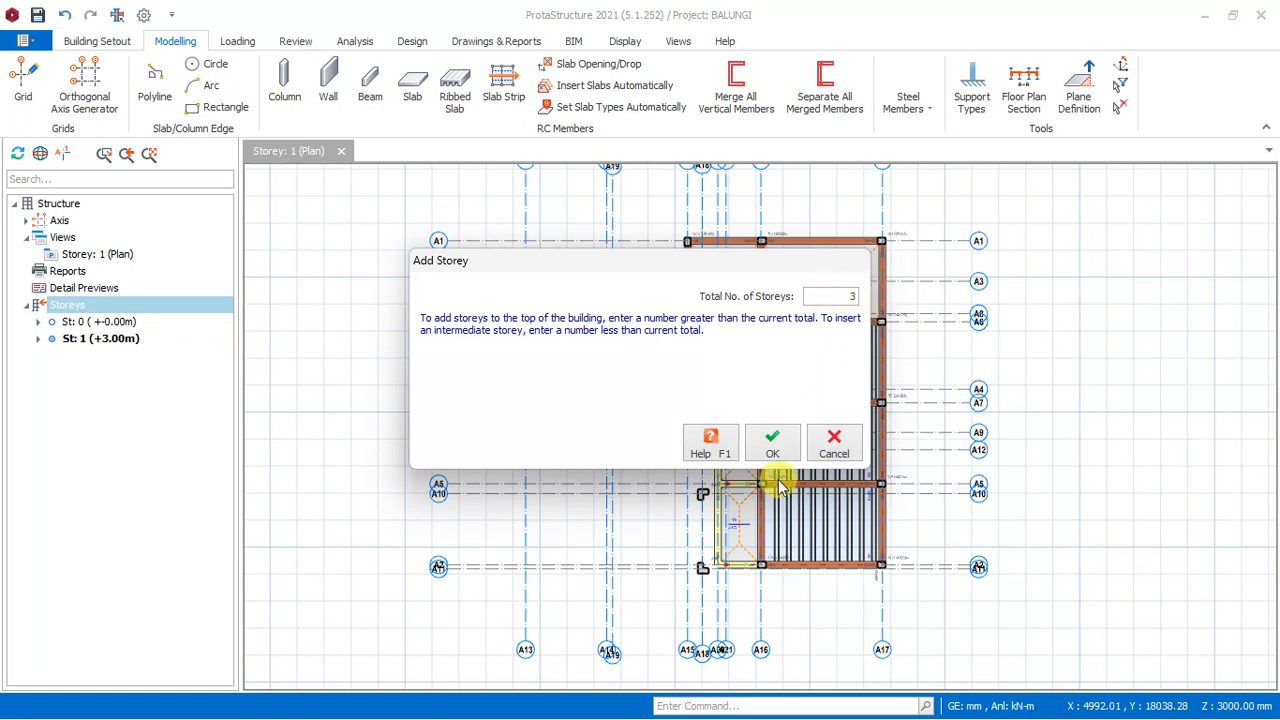
left_click(784, 440)
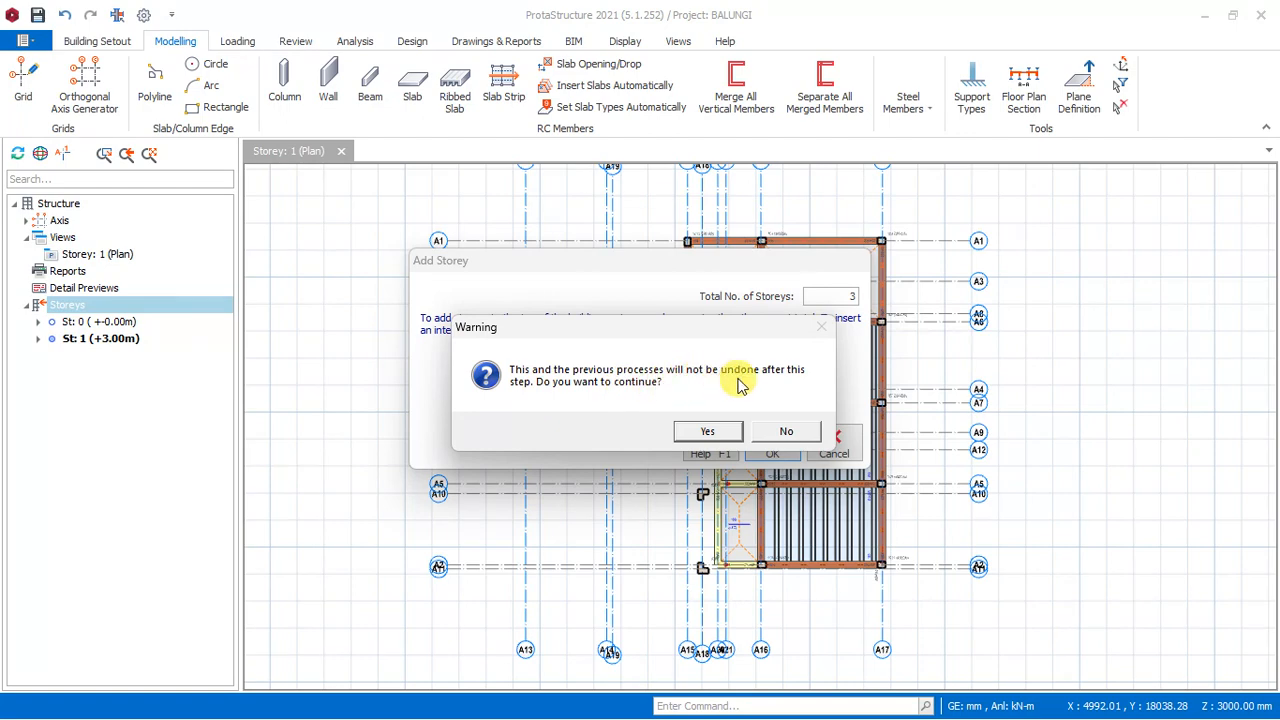
left_click(703, 433)
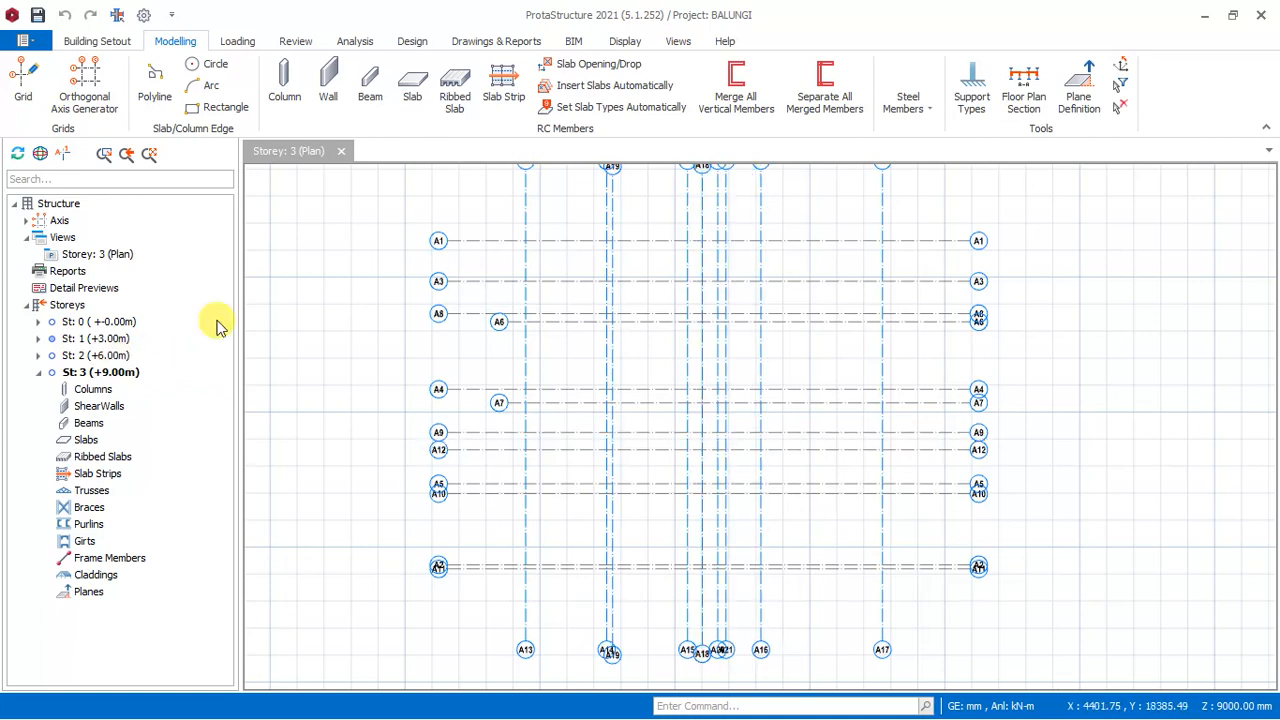
- Make Storey 1 the current plan and generate Storey 2 from it with all member types included
left_click(78, 357)
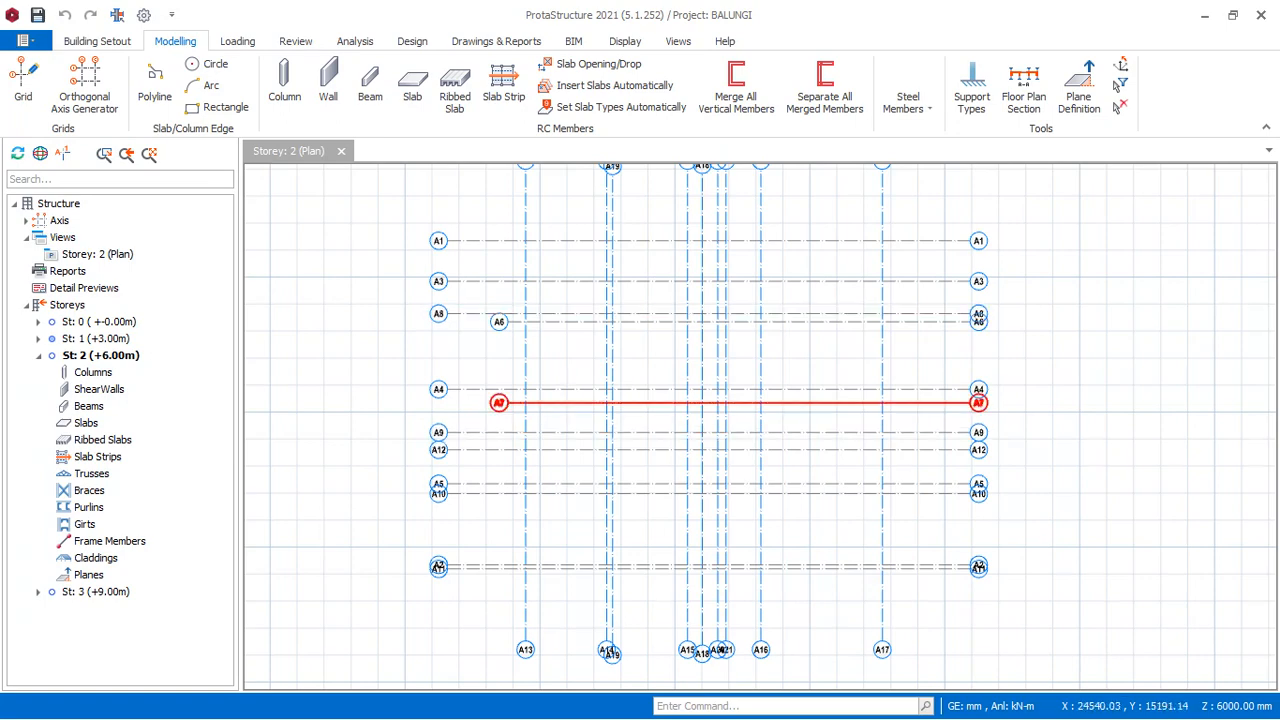
double_click(97, 339)
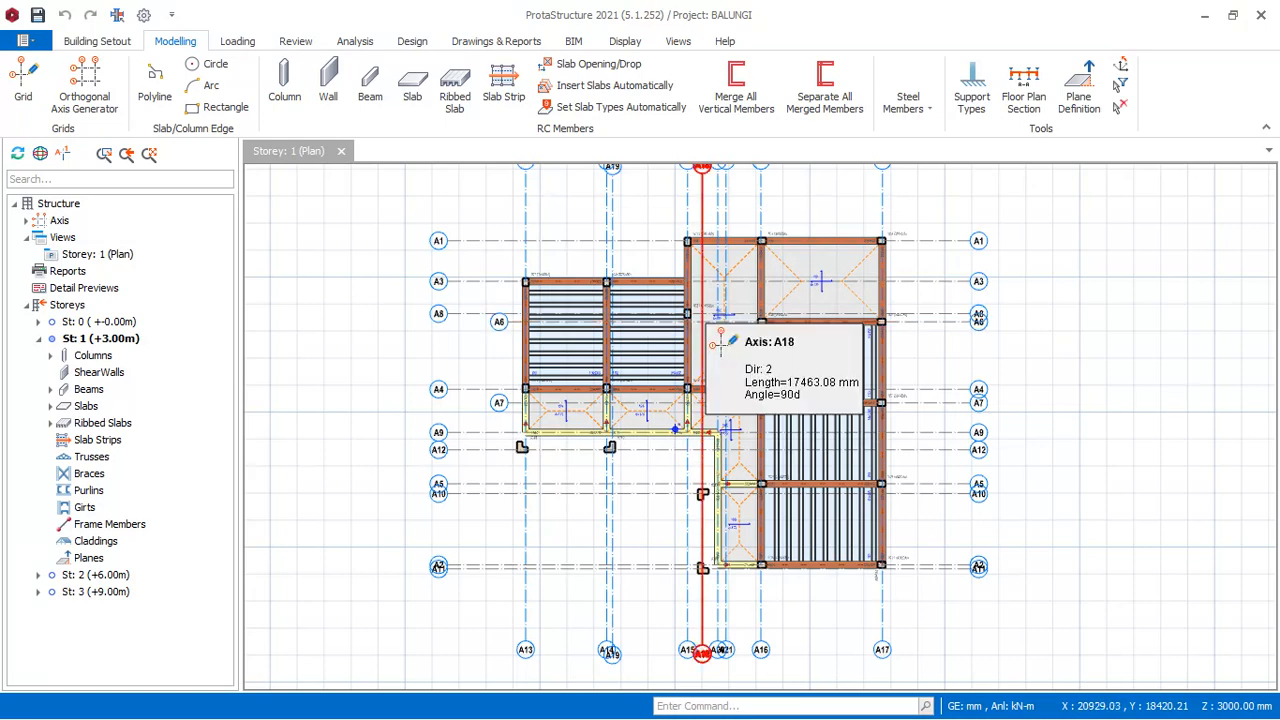
left_click(55, 308)
right_click(58, 310)
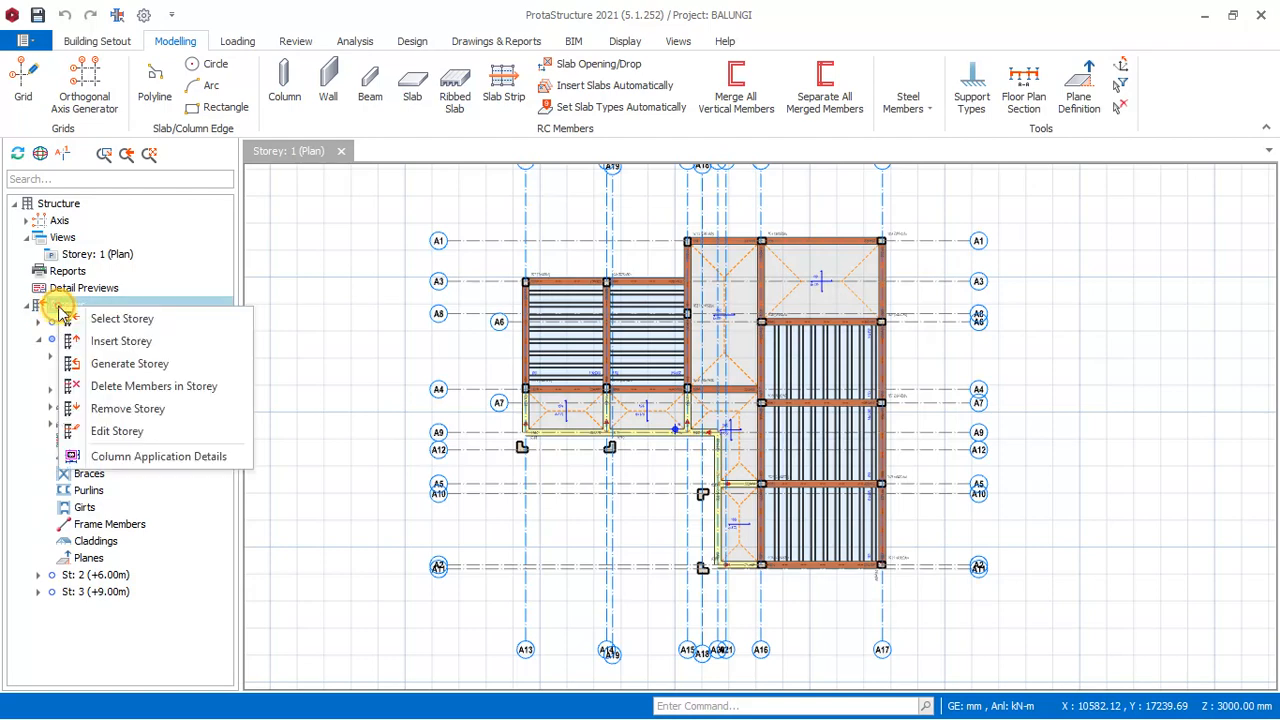
left_click(140, 364)
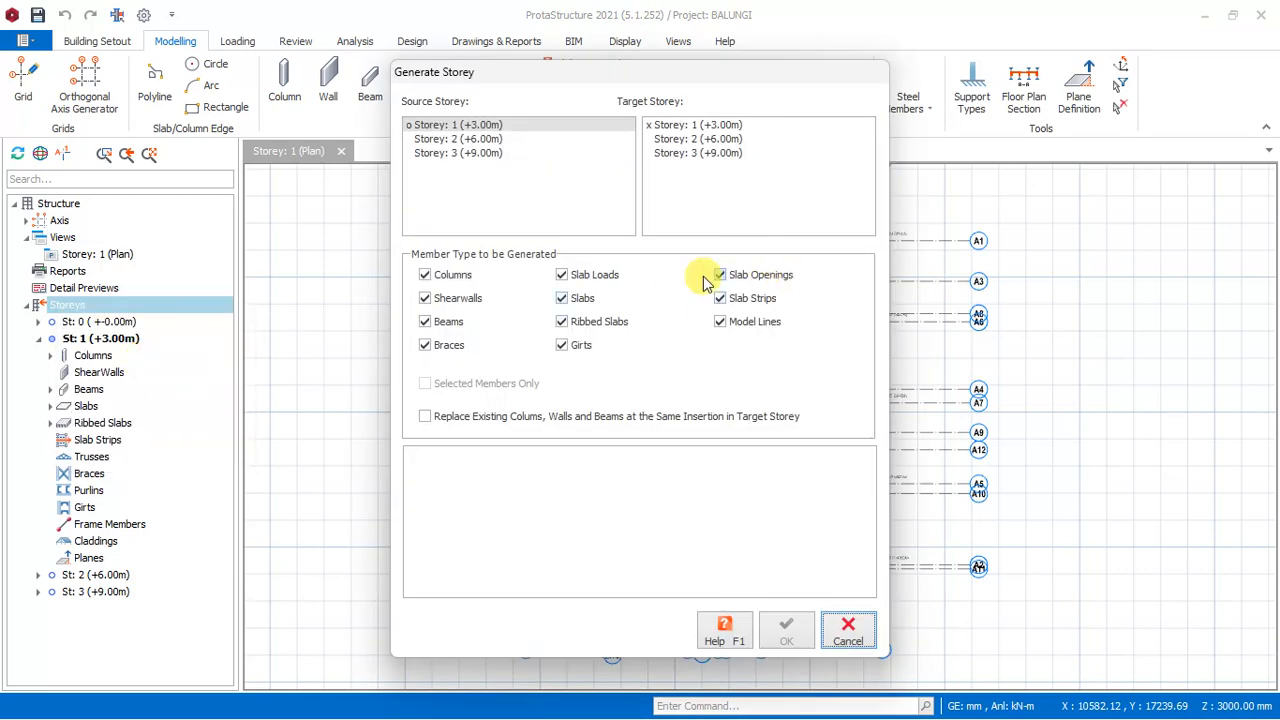
left_click(452, 125)
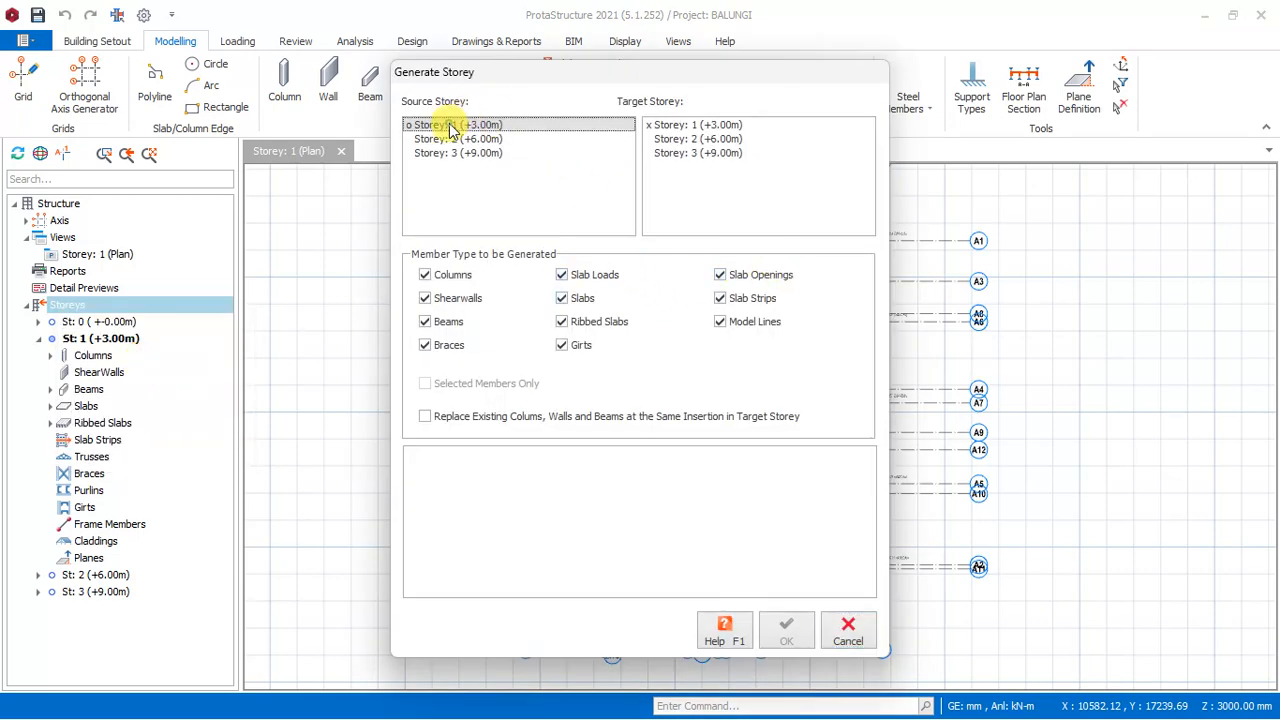
left_click(712, 140)
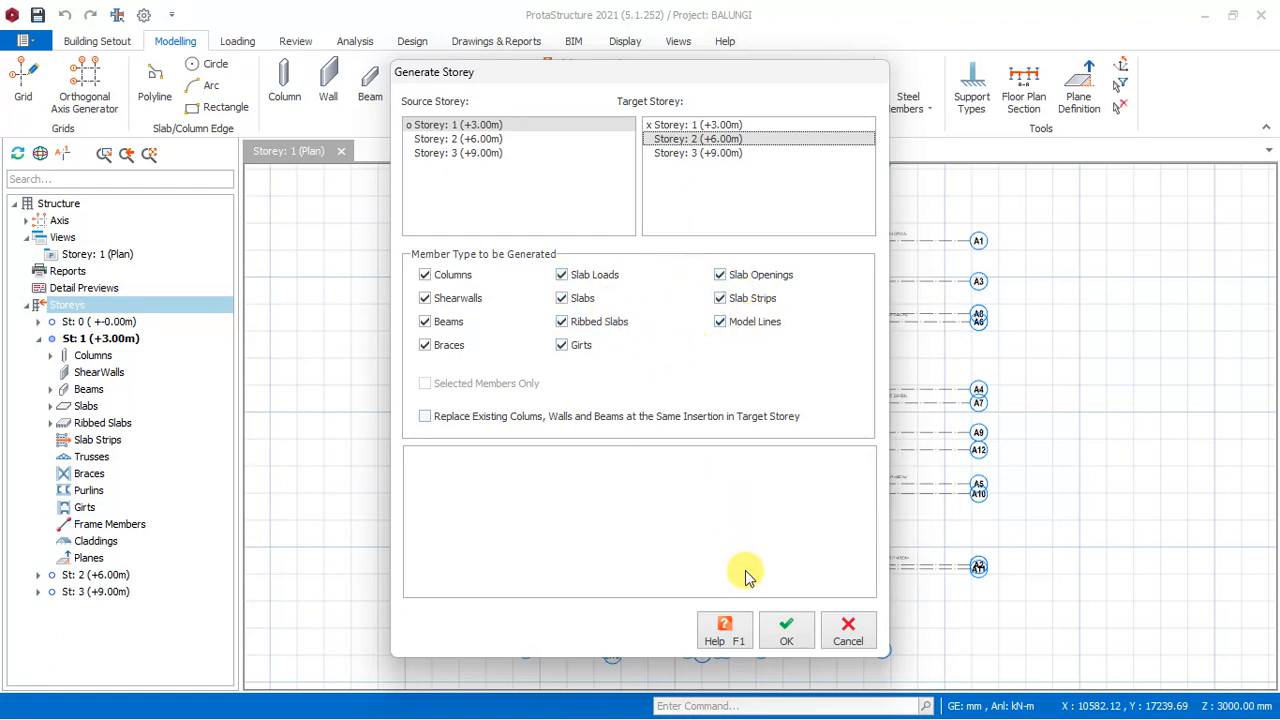
left_click(787, 628)
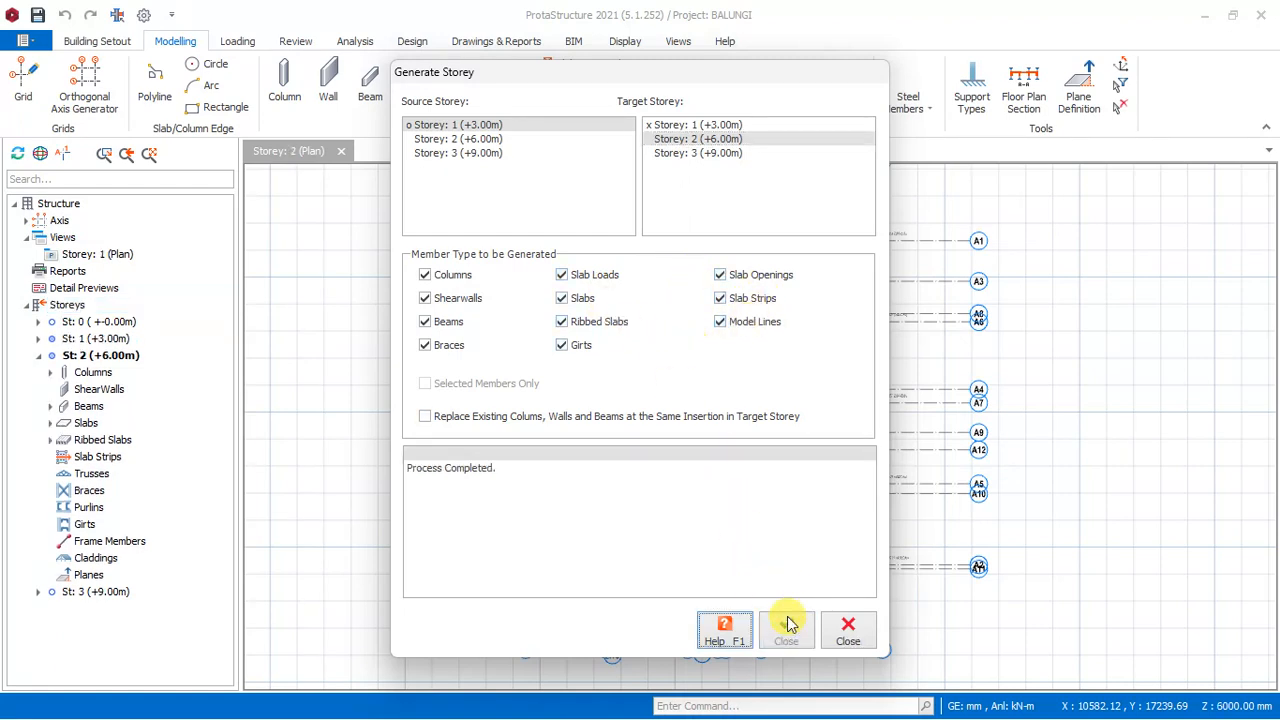
left_click(847, 632)
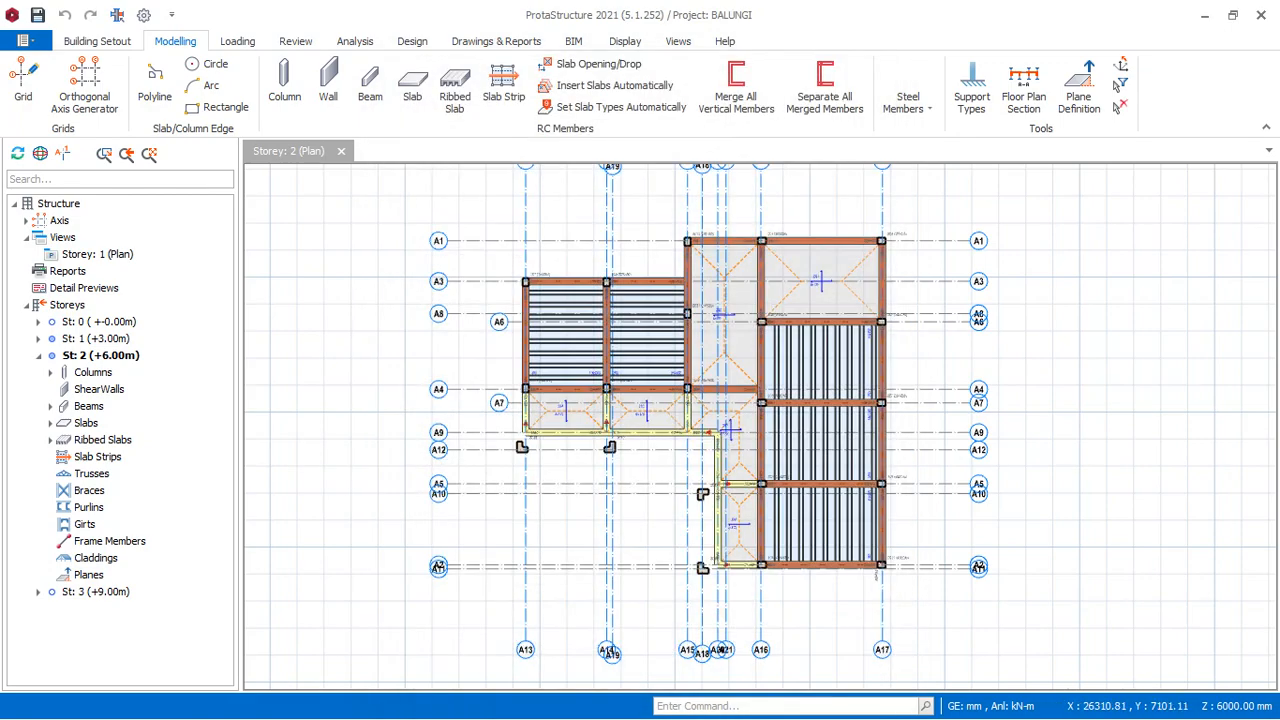
- Compare the Storey 1 plan with the generated Storey 2 plan, collapsing the St: 1 branch and leaving Storey 2 open
double_click(85, 340)
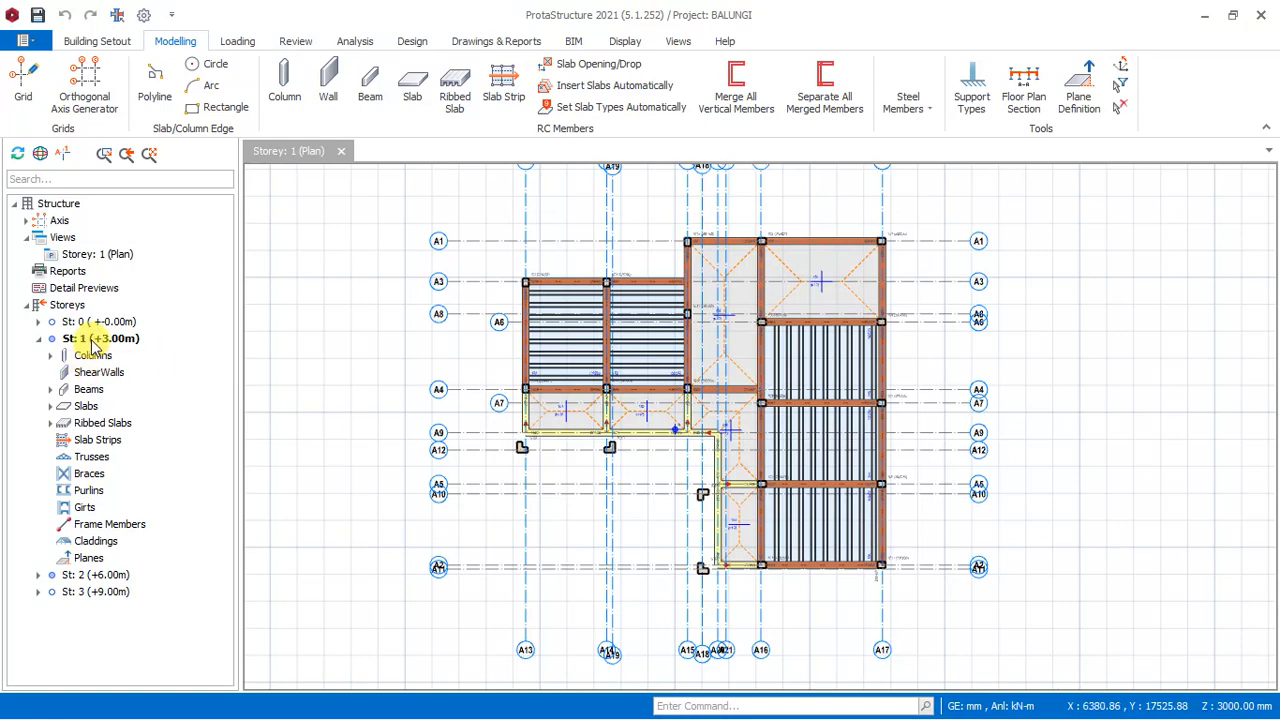
left_click(41, 339)
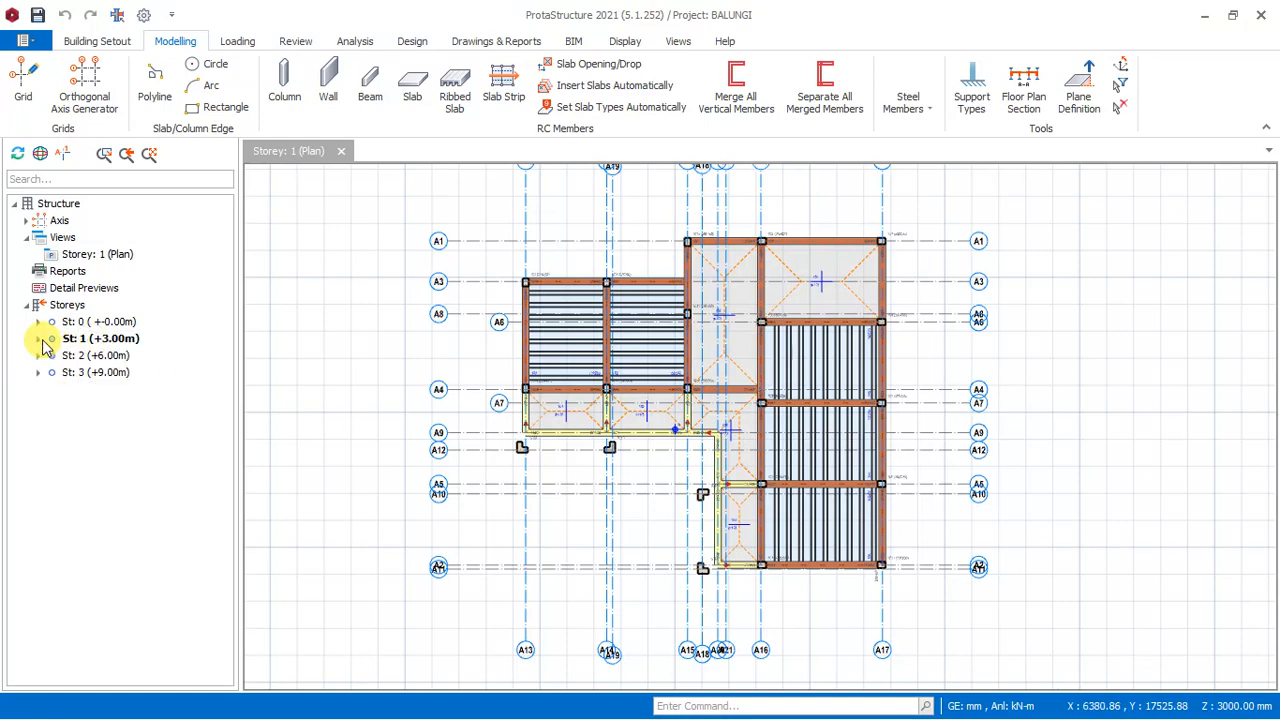
double_click(95, 356)
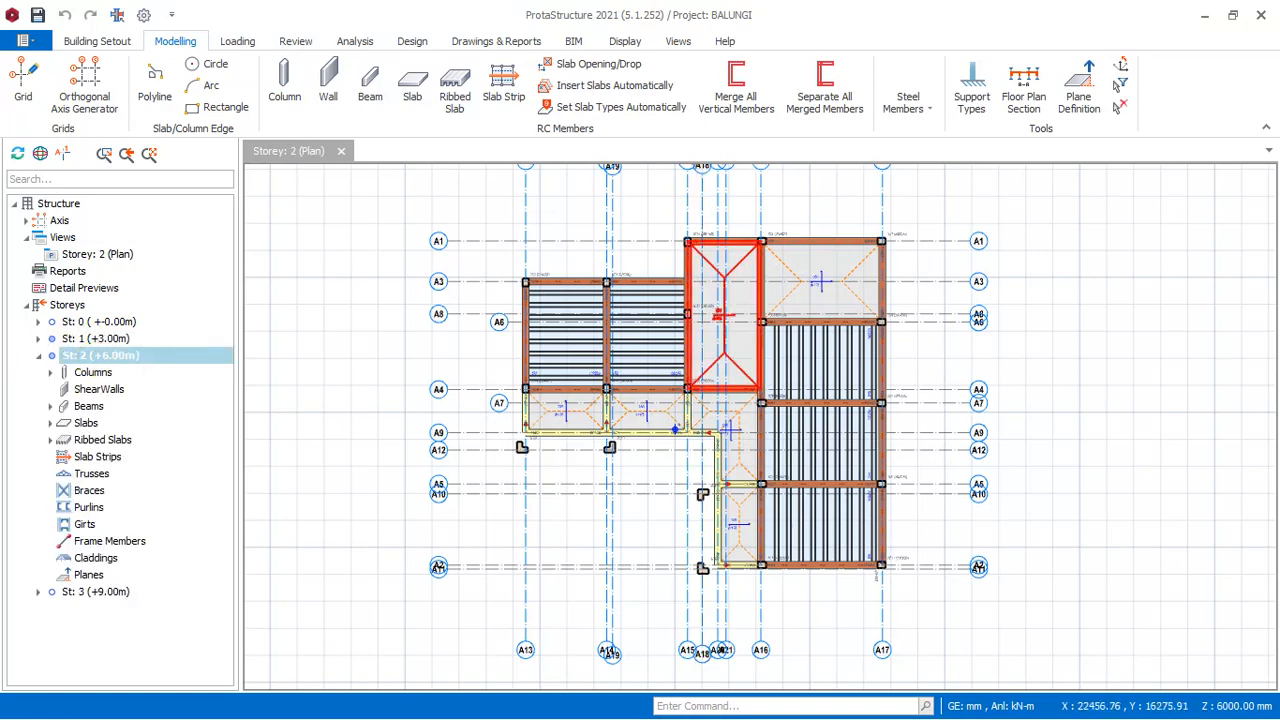
scroll(735, 380, "up", 1)
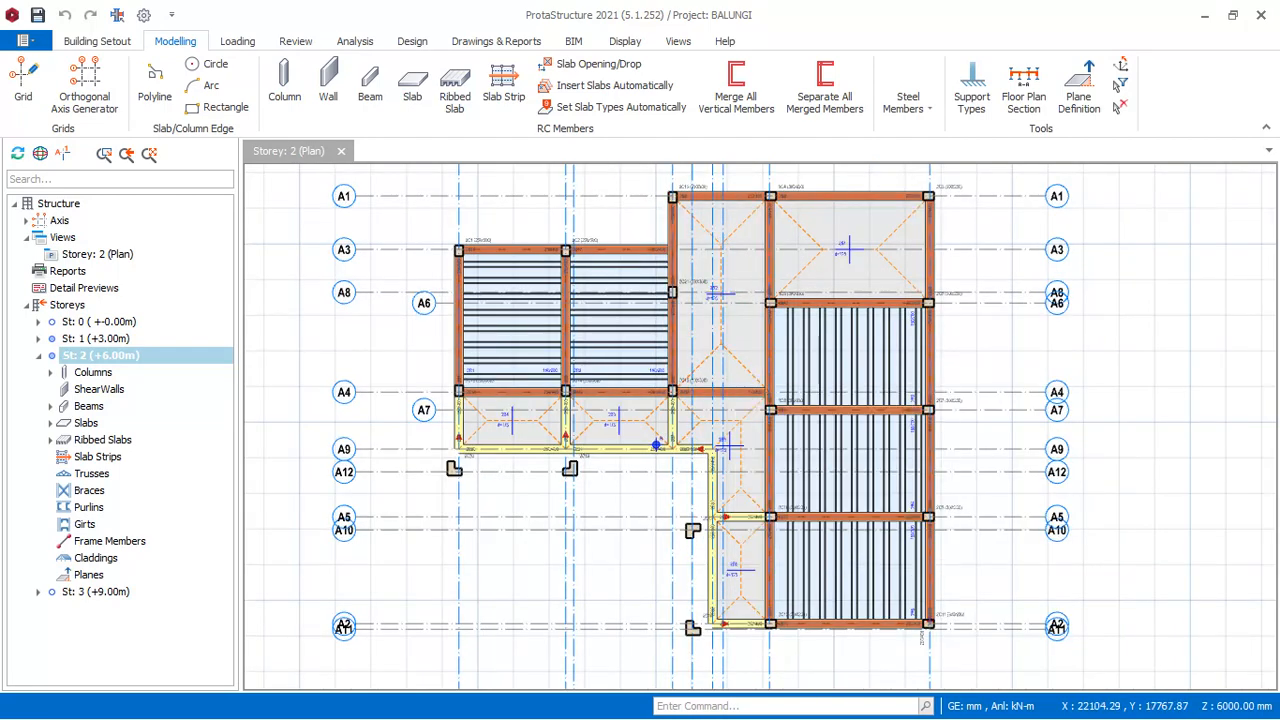
scroll(728, 320, "down", 1)
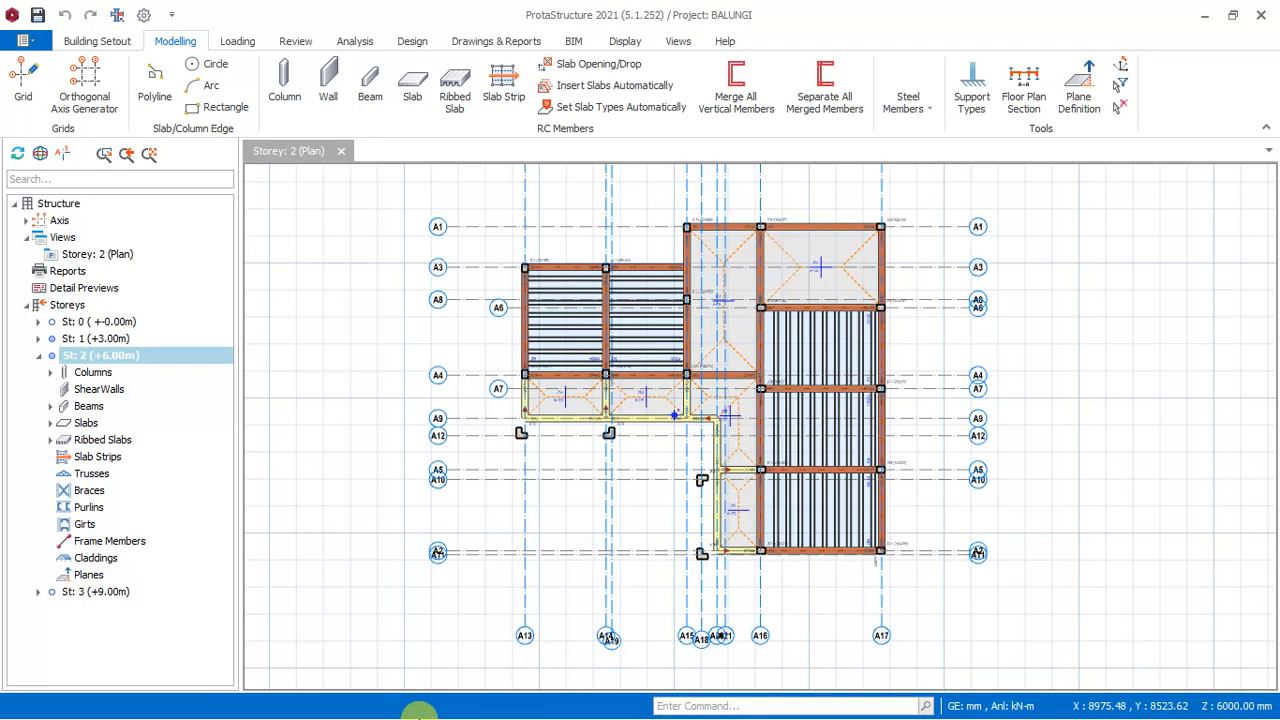
- Switch to the 20Se25Jul14-Kato.pdf floor plans in Adobe Acrobat and examine the room uses on page 2
key("super")
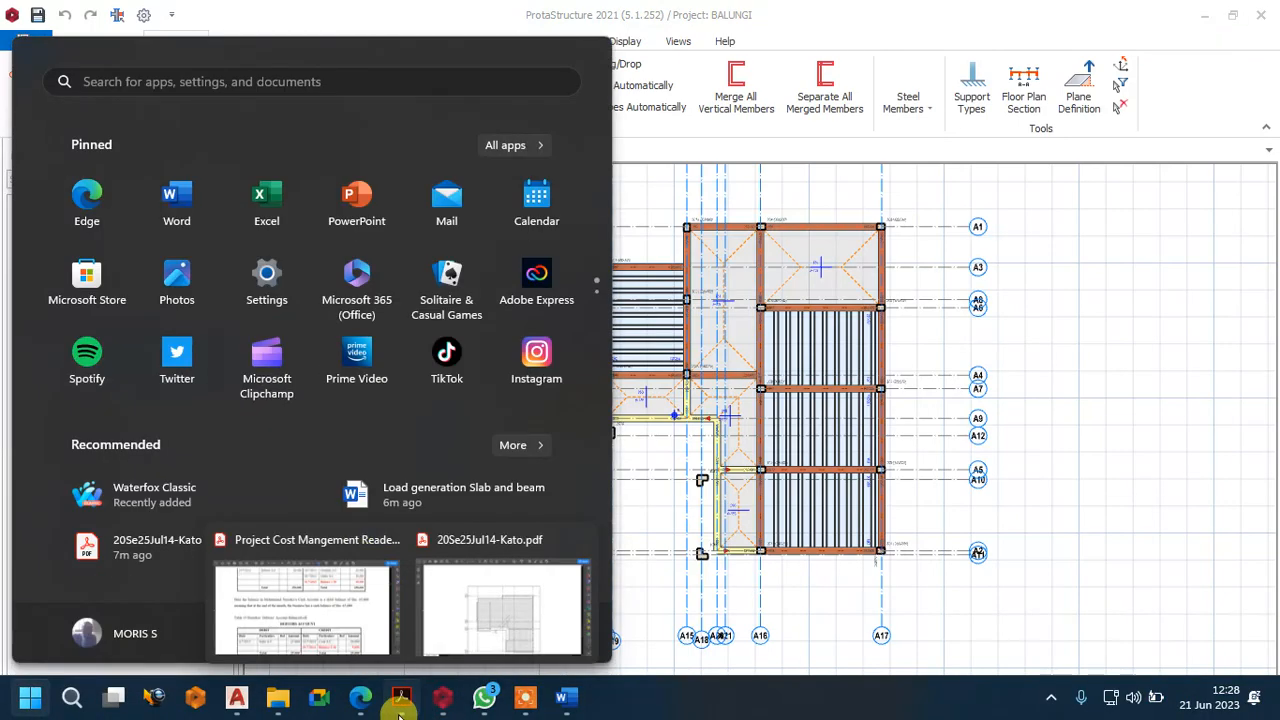
mouse_move(403, 700)
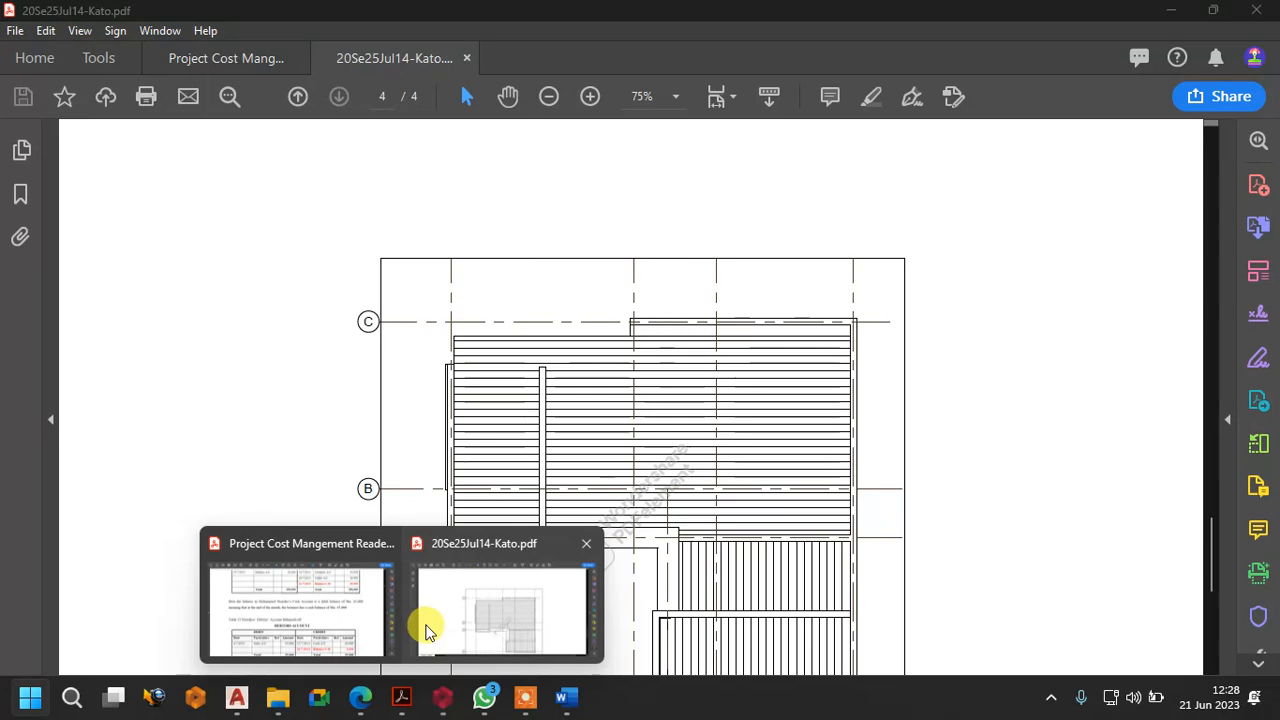
left_click(425, 630)
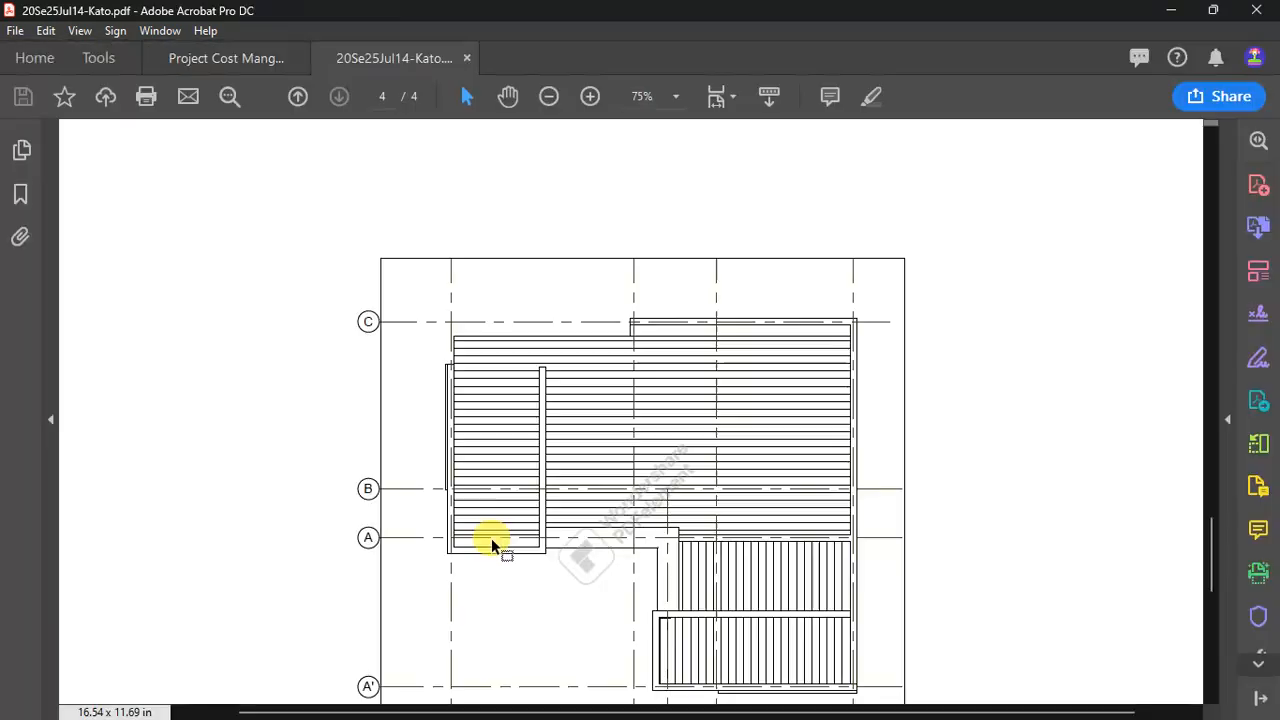
scroll(570, 415, "up", 10)
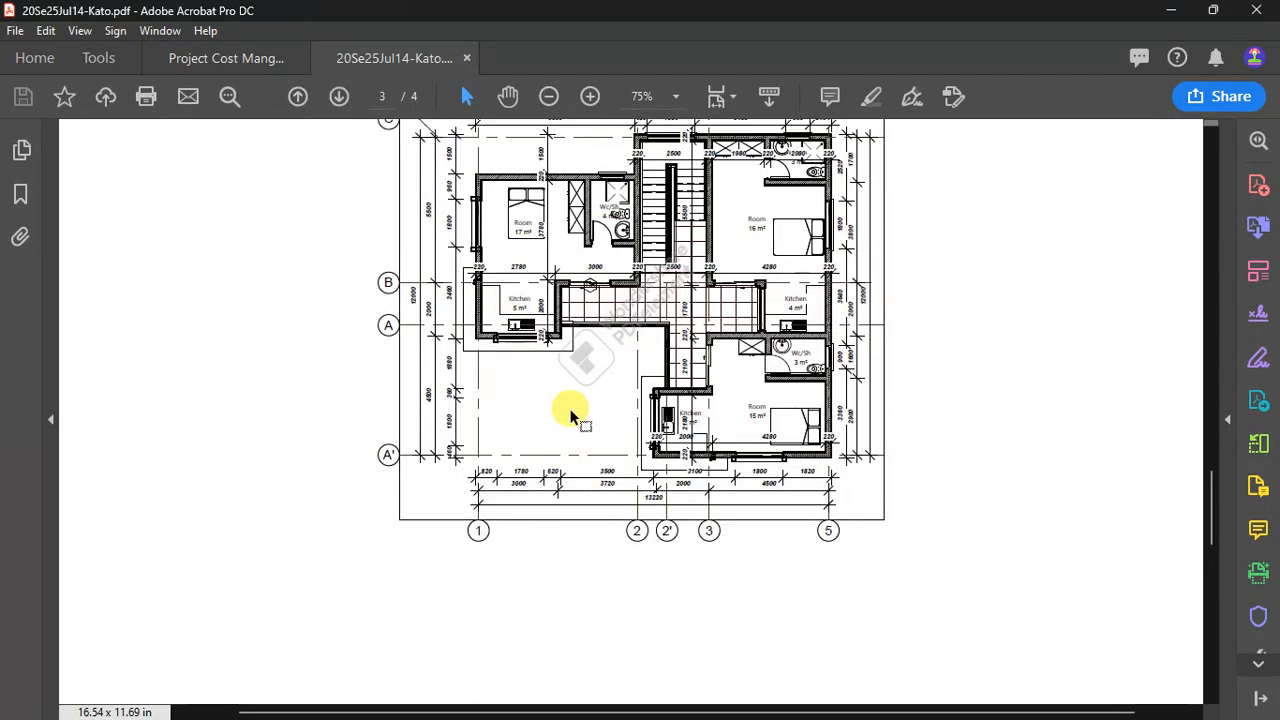
scroll(775, 278, "up", 1, "ctrl")
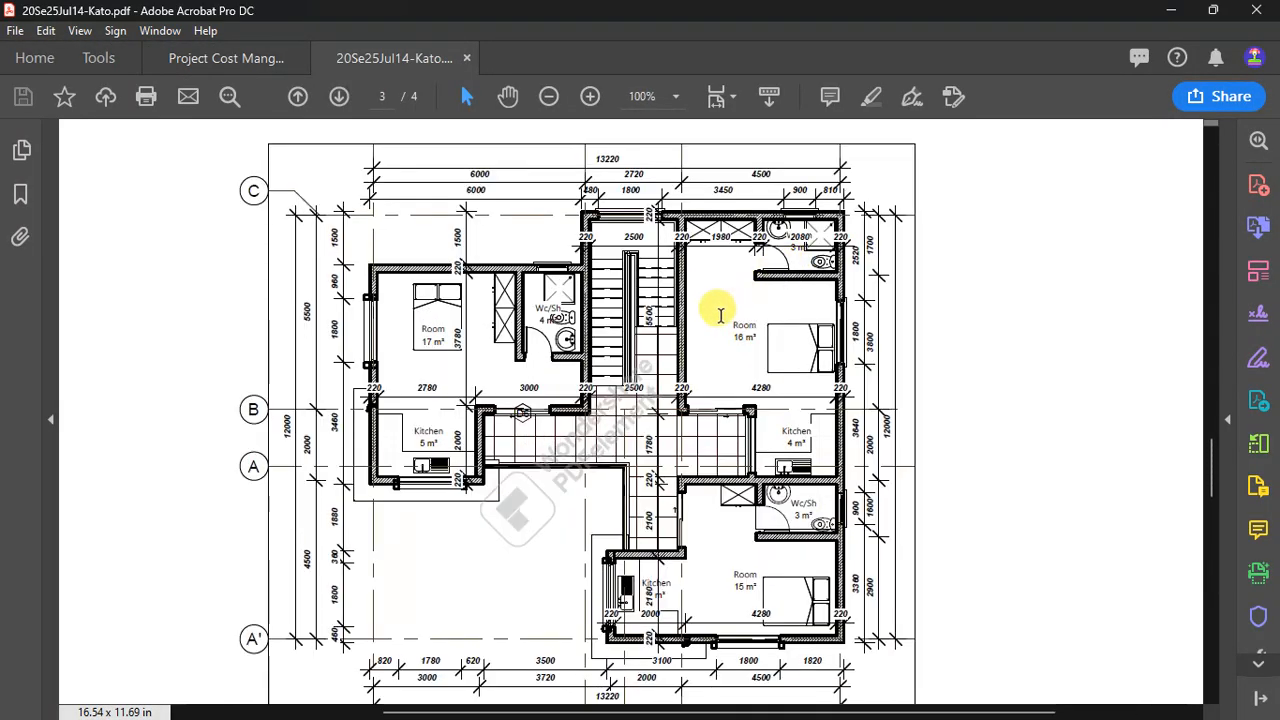
scroll(749, 326, "up", 3)
scroll(672, 363, "up", 8)
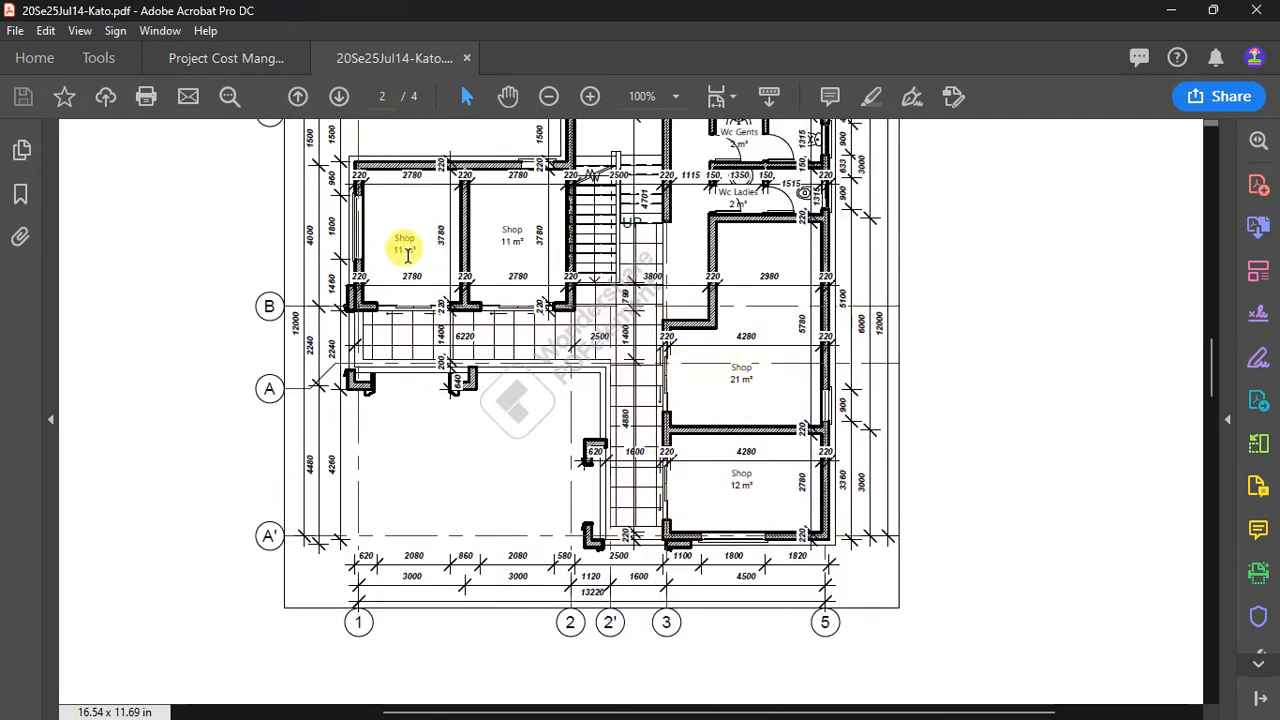
scroll(400, 229, "up", 3, "ctrl")
scroll(400, 229, "down", 1, "ctrl")
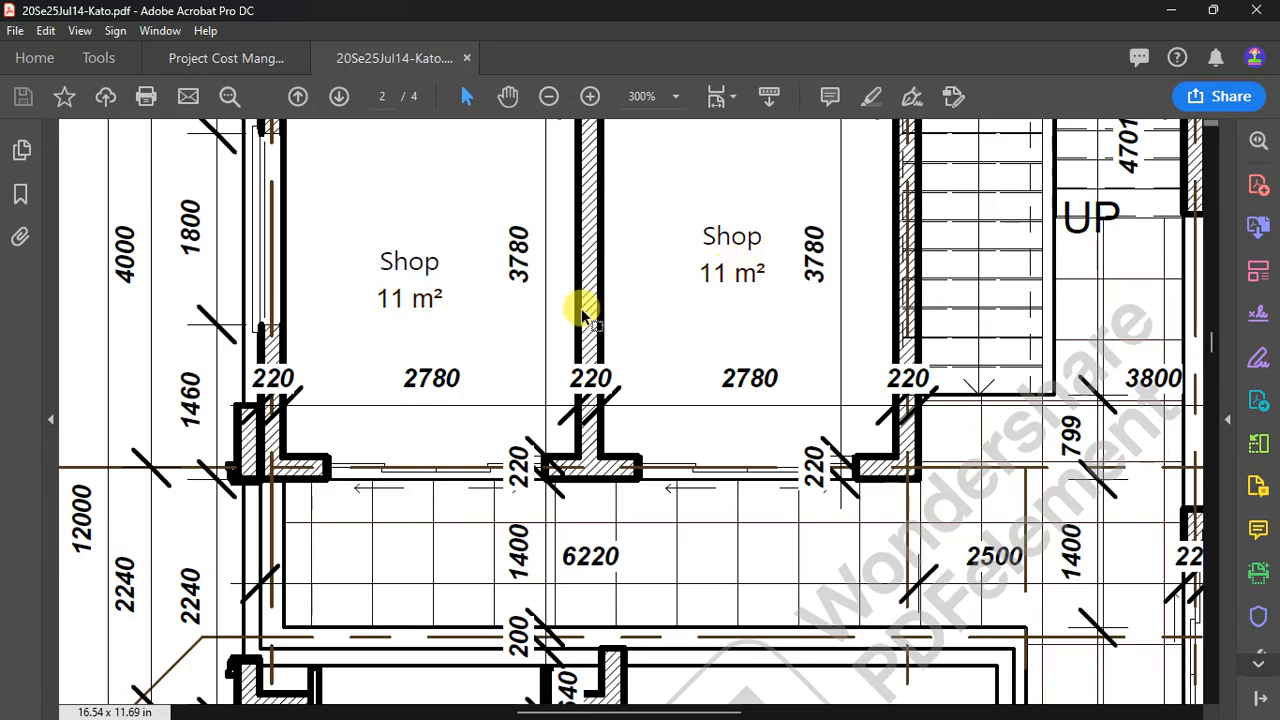
scroll(578, 304, "down", 1, "ctrl")
scroll(885, 338, "up", 2, "ctrl")
scroll(829, 306, "down", 1, "ctrl")
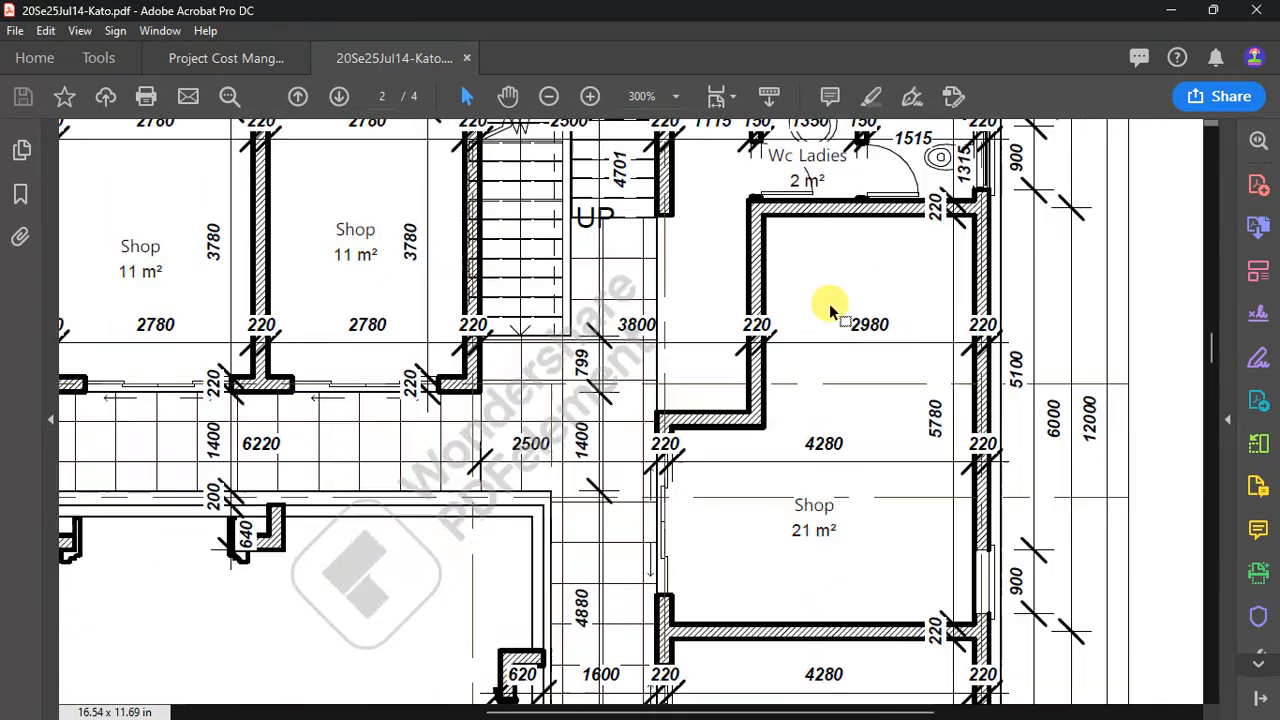
scroll(814, 486, "down", 1, "ctrl")
scroll(814, 486, "up", 2, "ctrl")
scroll(806, 370, "down", 2, "ctrl")
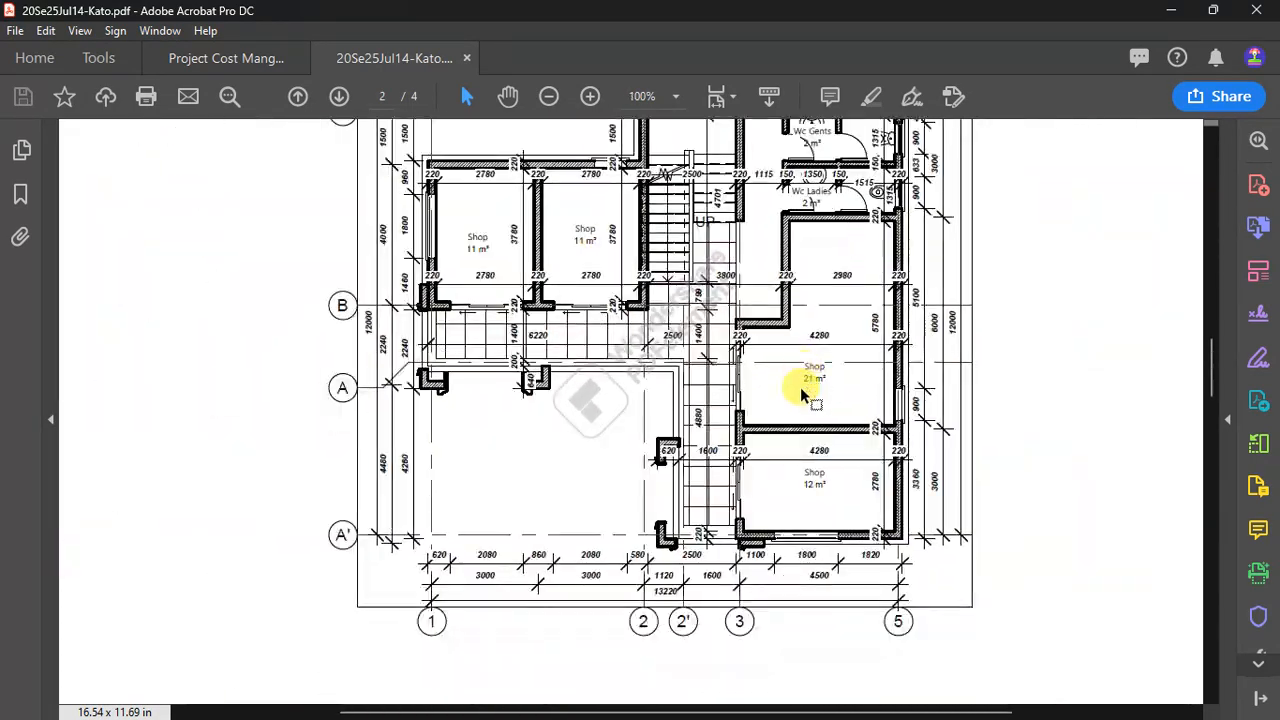
scroll(808, 394, "up", 2, "ctrl")
scroll(818, 400, "down", 1, "ctrl")
- Examine the room uses and layout of the upper floor on page 3, and return to ProtaStructure
scroll(820, 350, "down", 2, "ctrl")
scroll(808, 357, "down", 5)
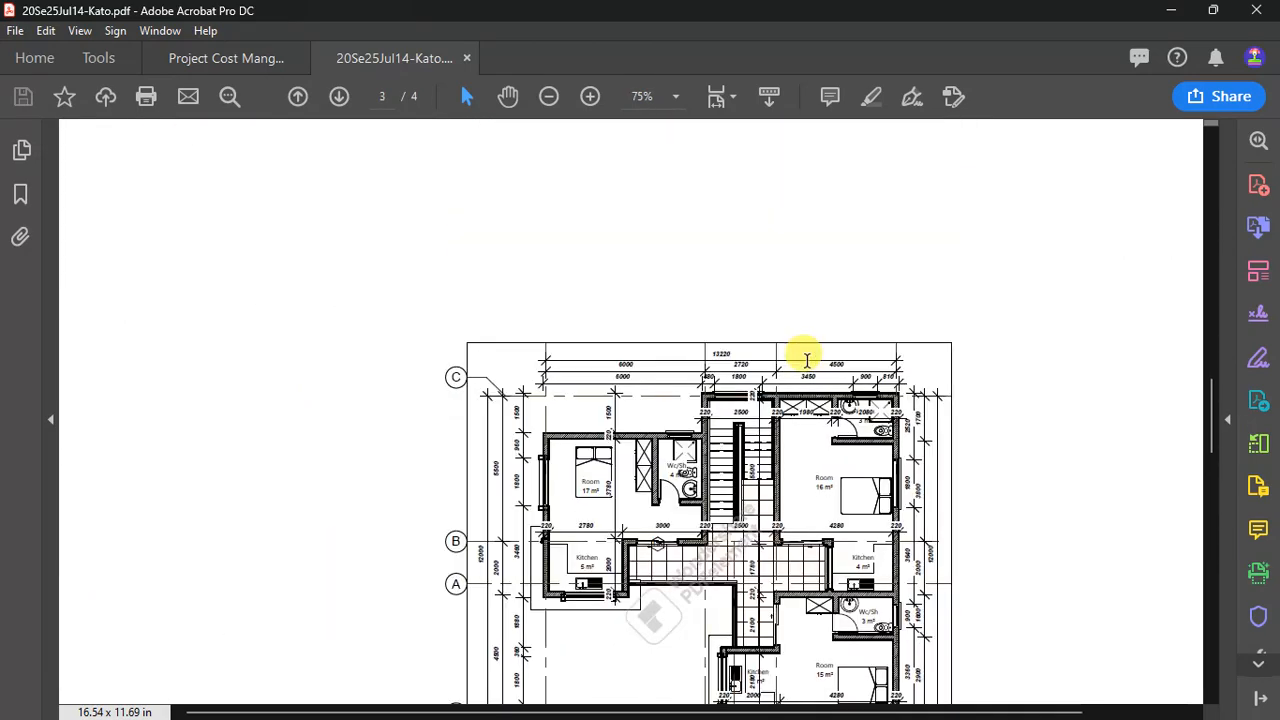
scroll(595, 455, "up", 2, "ctrl")
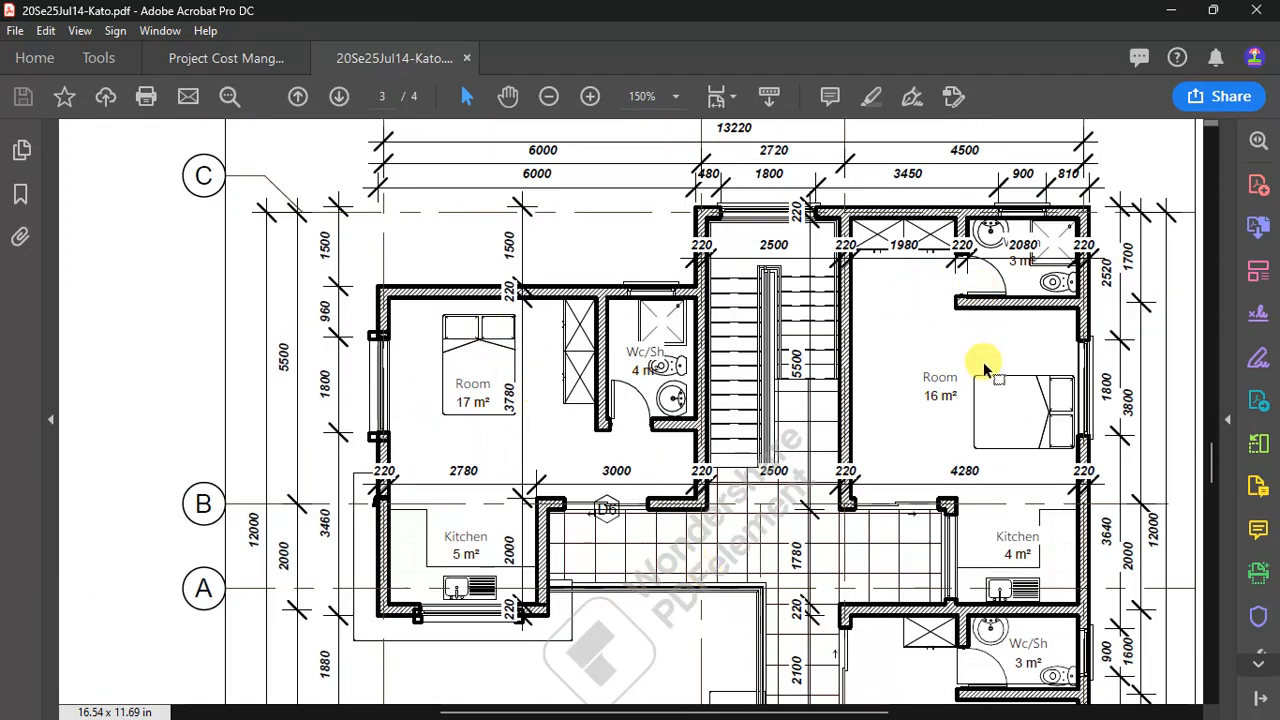
scroll(837, 263, "down", 1, "ctrl")
scroll(920, 470, "down", 2)
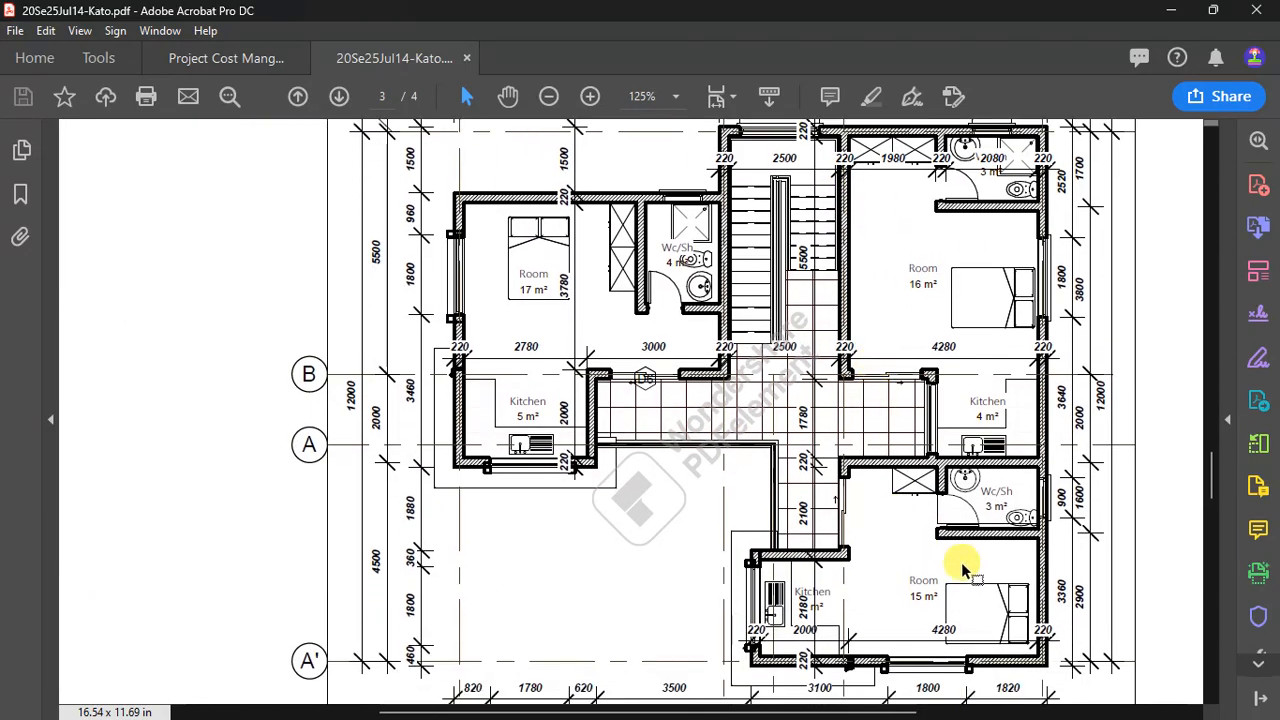
scroll(975, 578, "up", 5, "ctrl")
scroll(876, 544, "down", 2, "ctrl")
scroll(876, 544, "down", 4, "ctrl")
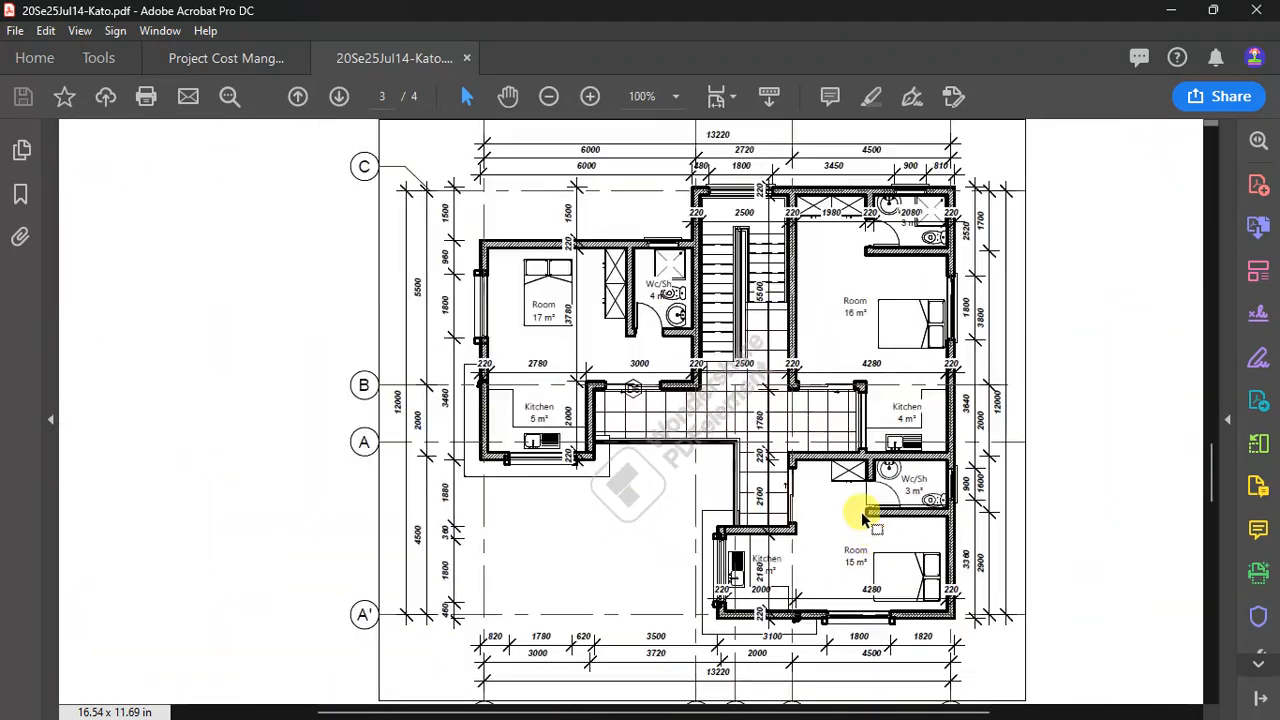
left_click(1175, 14)
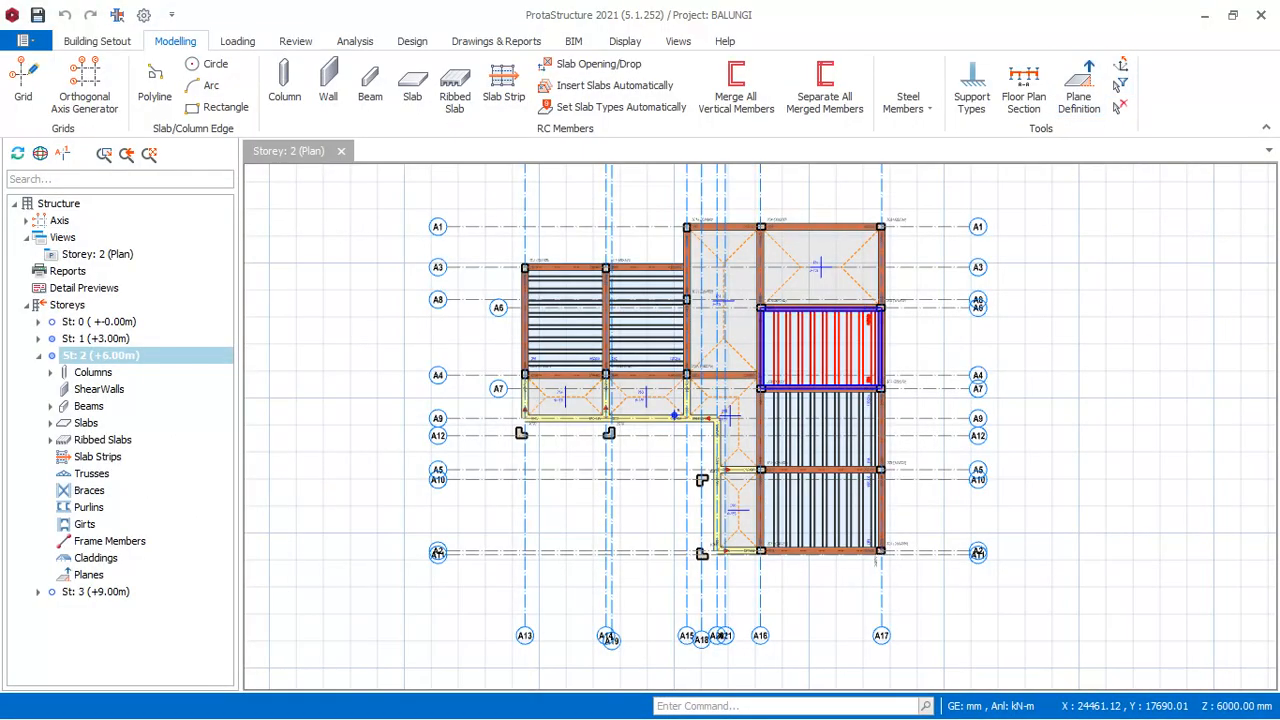
- Select all five ribbed slabs on the Storey 2 plan
left_click(587, 316)
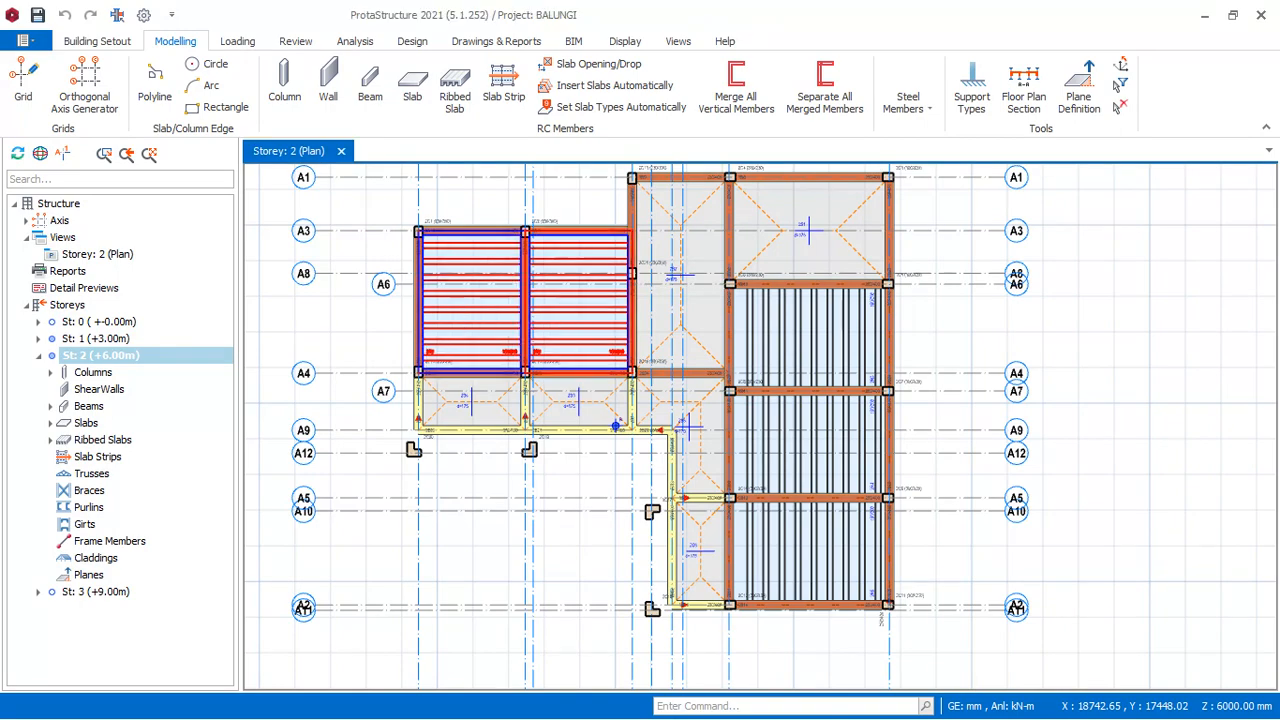
left_click(482, 314, "ctrl")
left_click(837, 316, "ctrl")
left_click(832, 436, "ctrl")
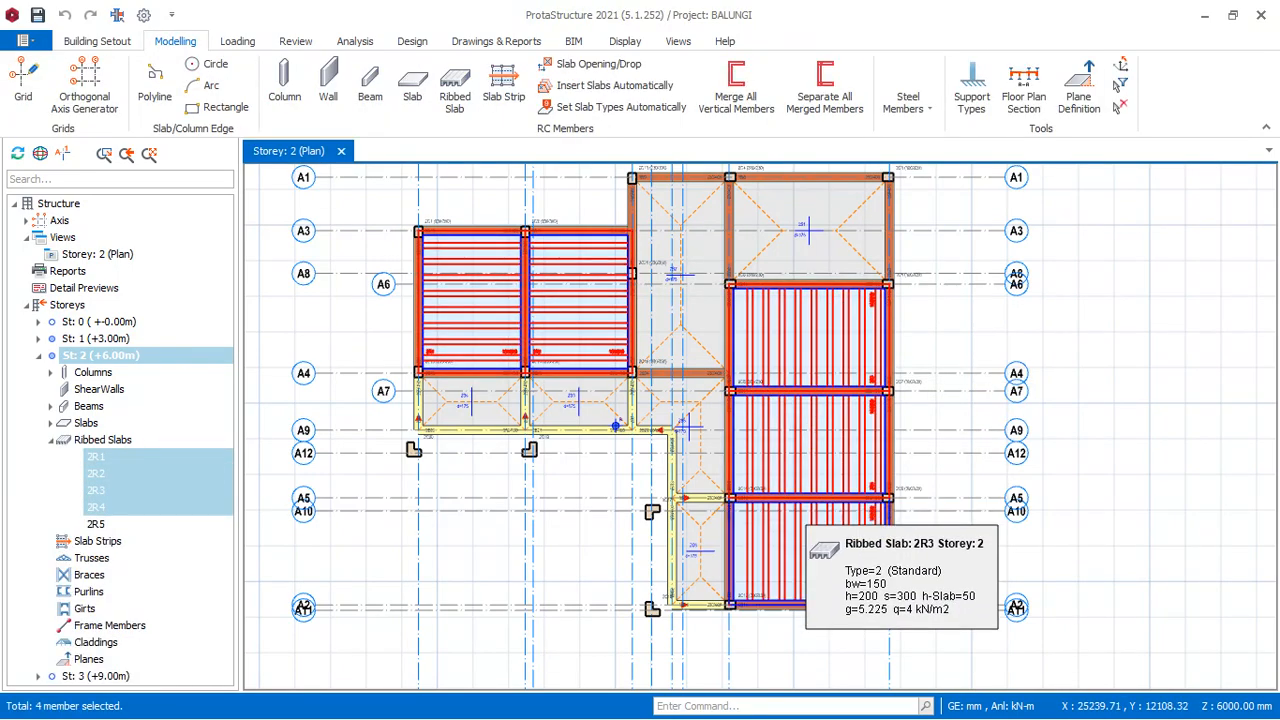
left_click(801, 521, "ctrl")
scroll(907, 397, "down", 2)
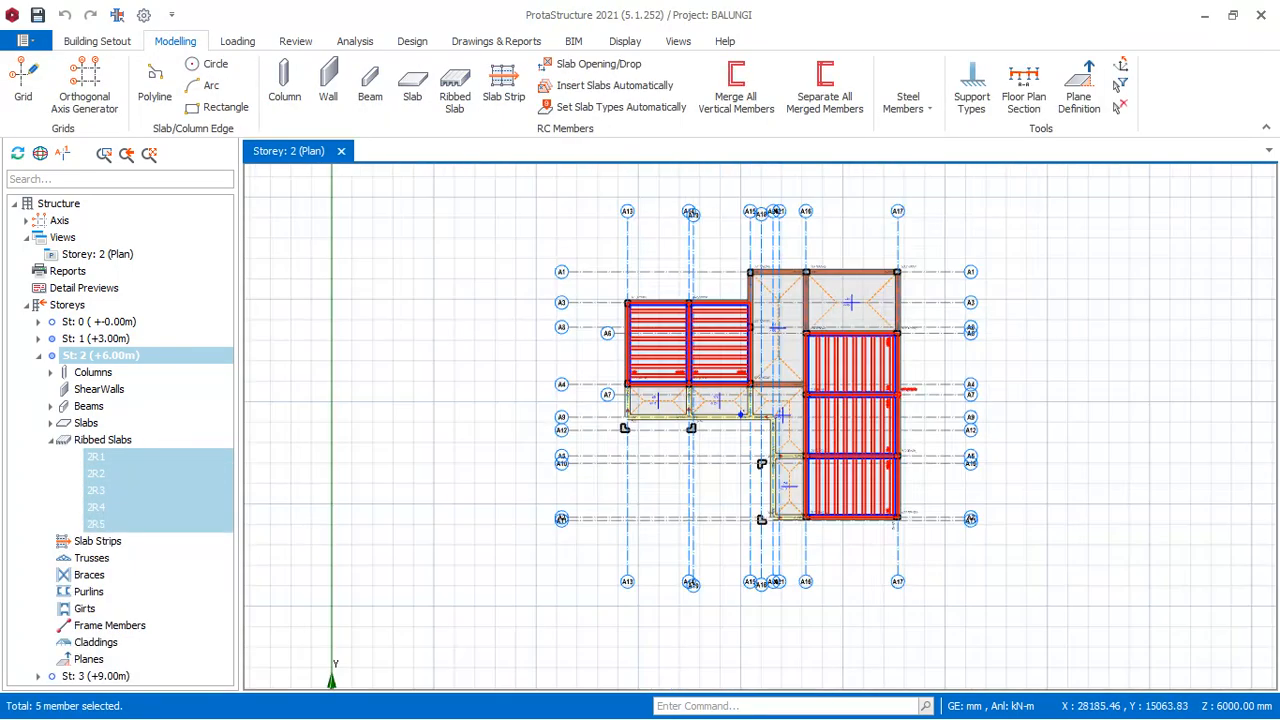
scroll(766, 367, "up", 3)
scroll(448, 229, "down", 1)
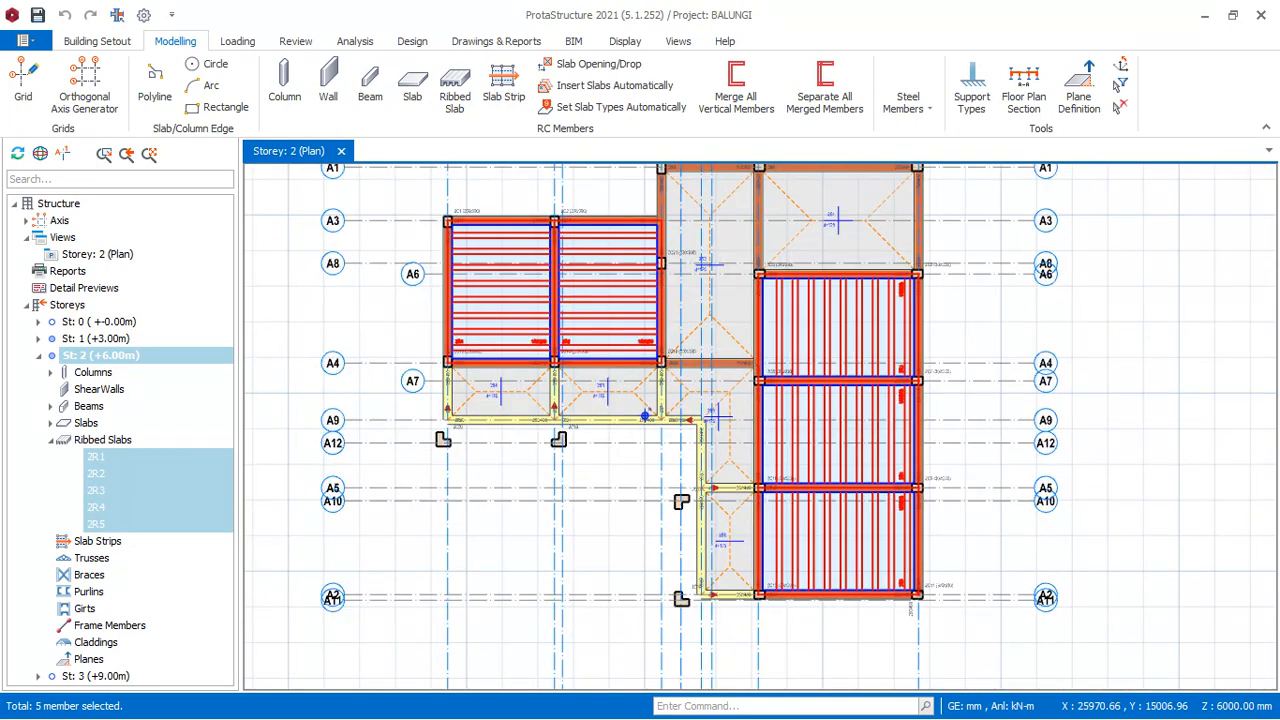
- In the Ribbed Slab Table, set the live load q of all five Storey 2 ribbed slabs to 2.000 kN/m2, Bedrooms in Hotels and Motels
right_click(390, 237)
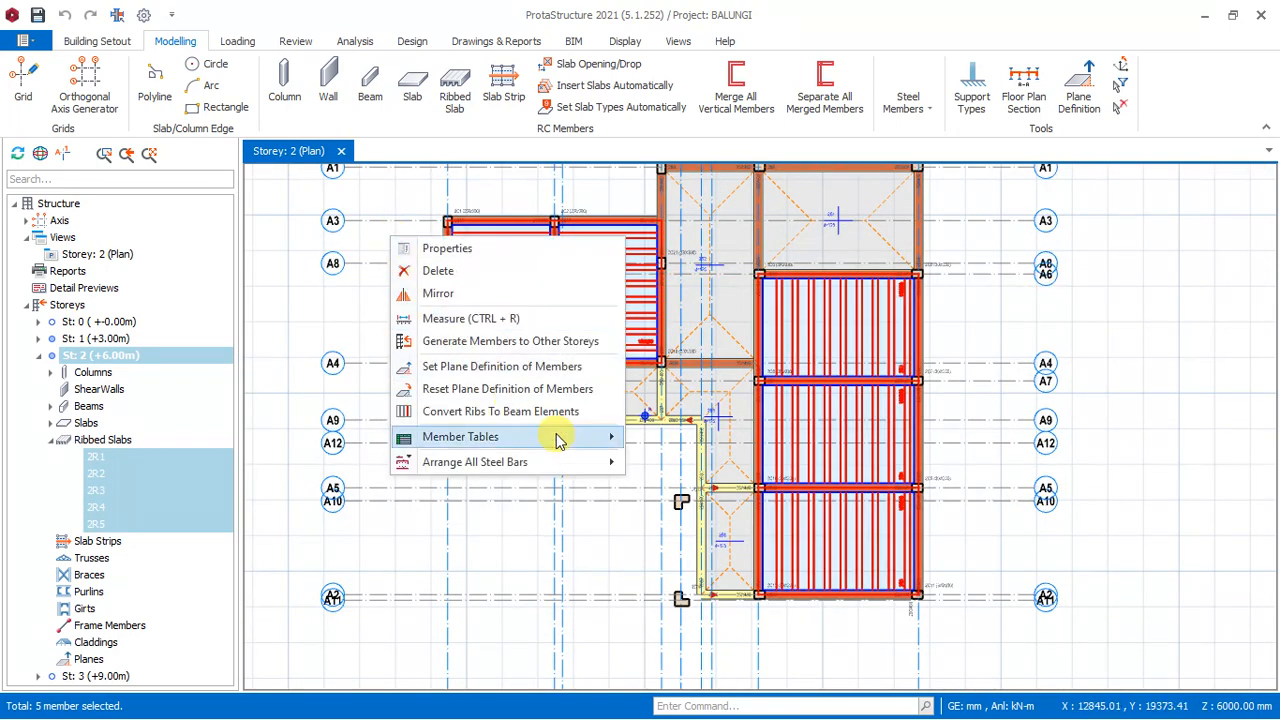
mouse_move(565, 445)
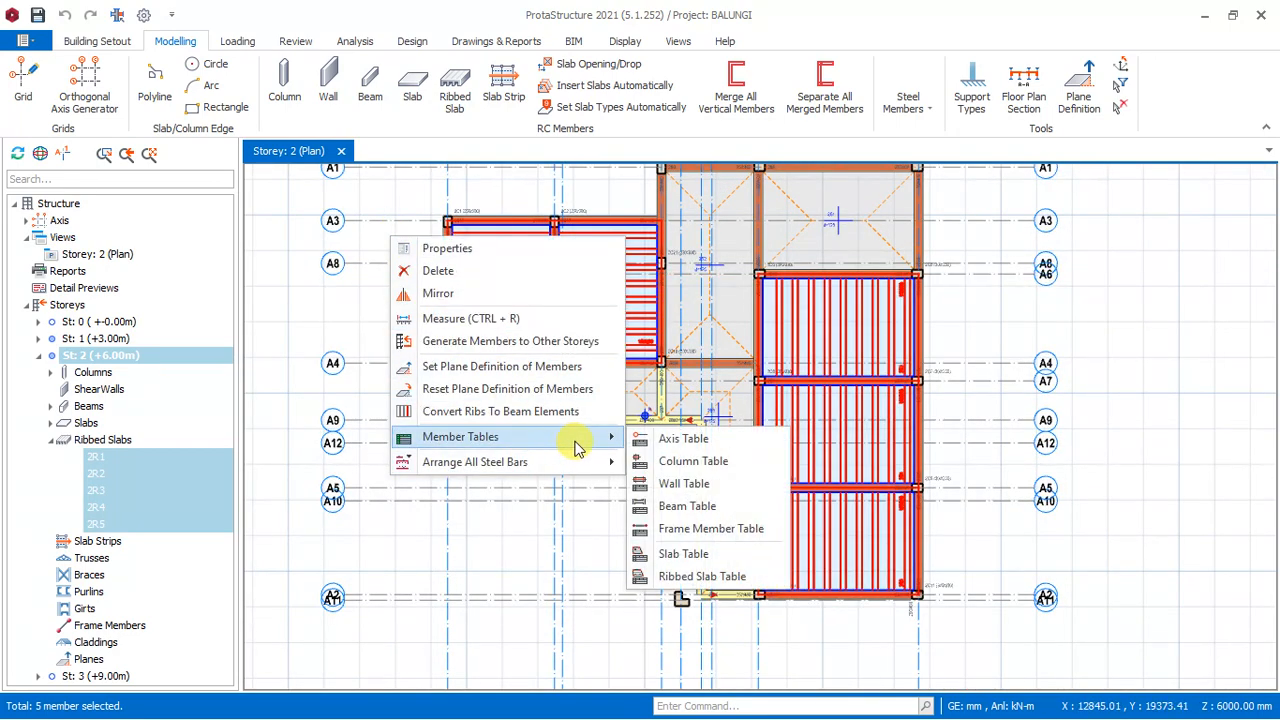
left_click(700, 578)
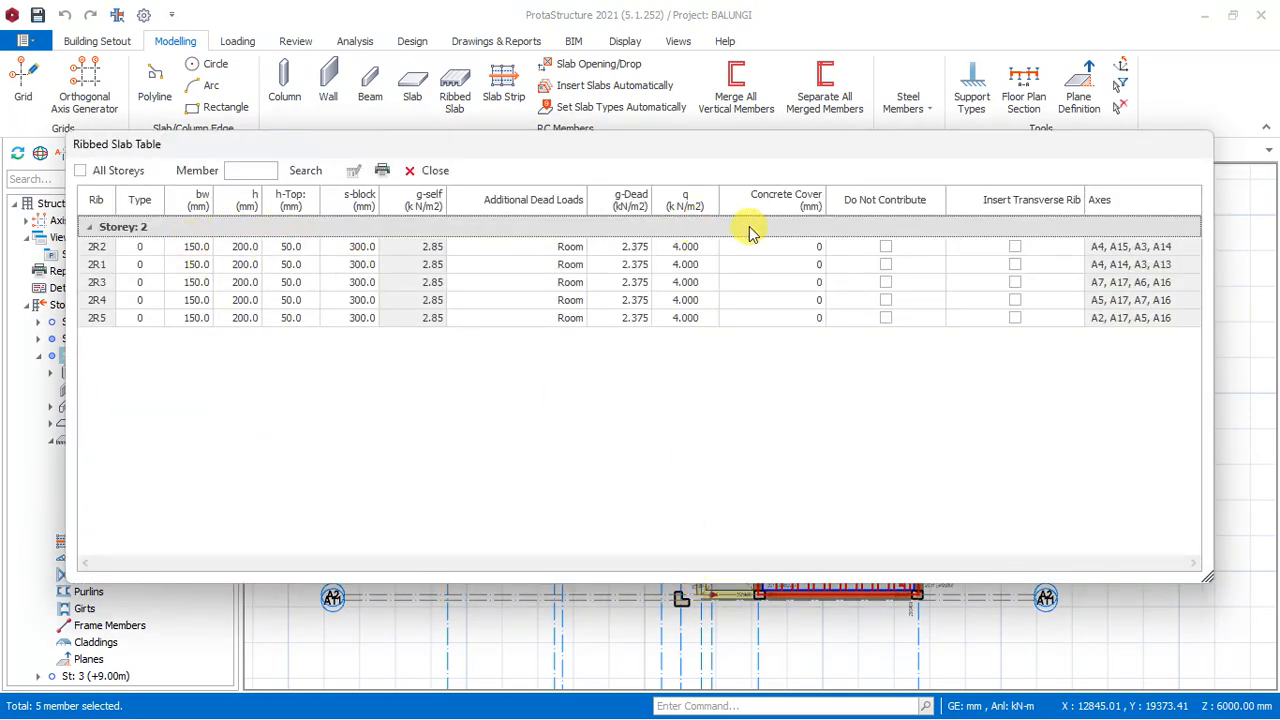
left_click(690, 203)
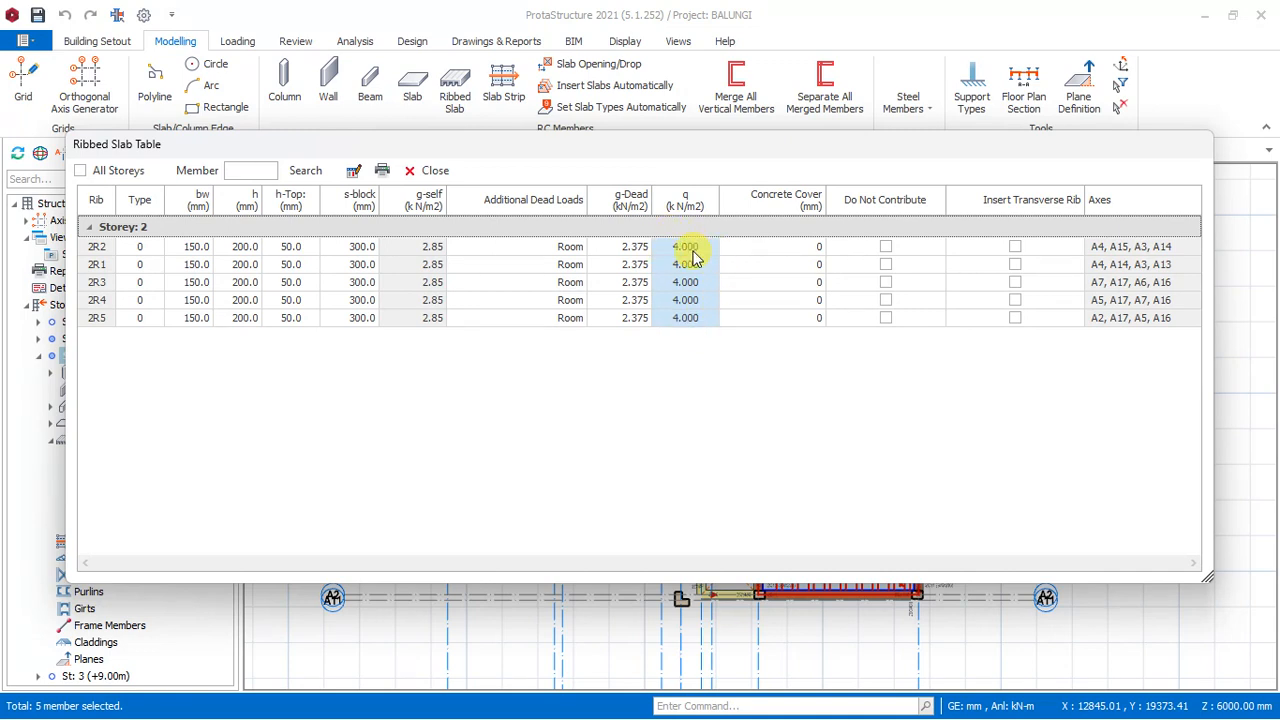
left_click(690, 202)
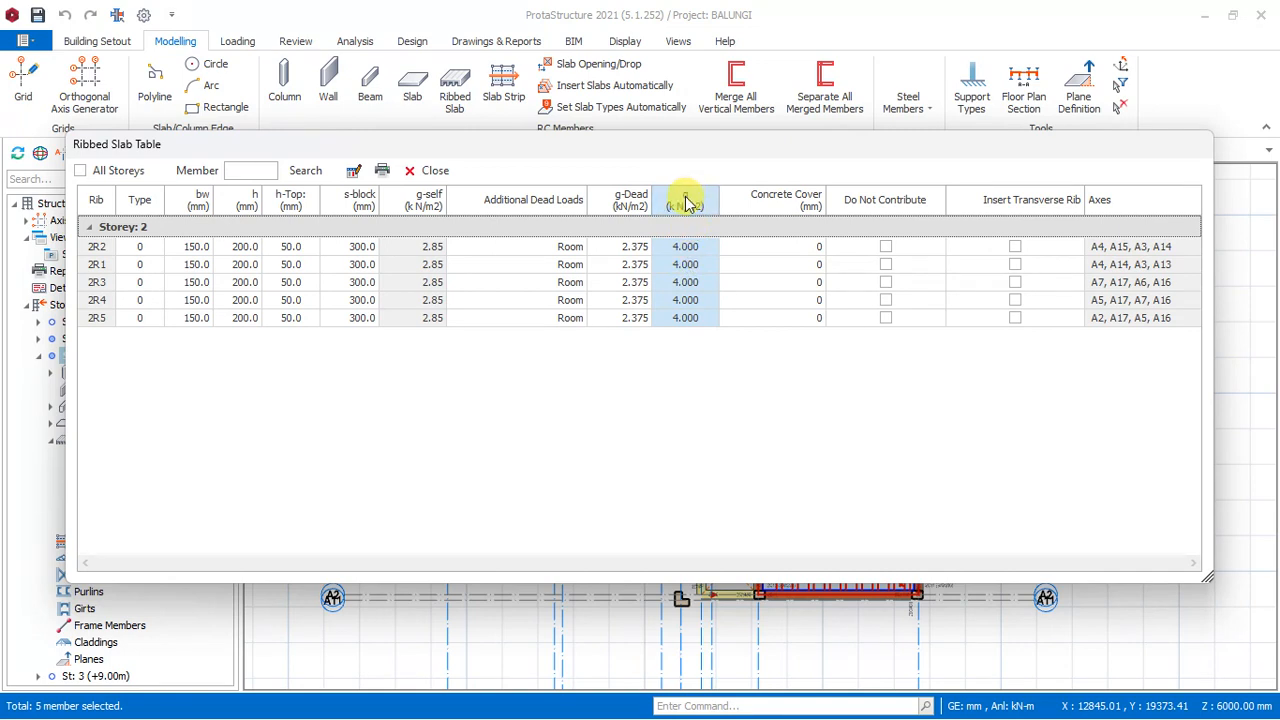
left_click(354, 176)
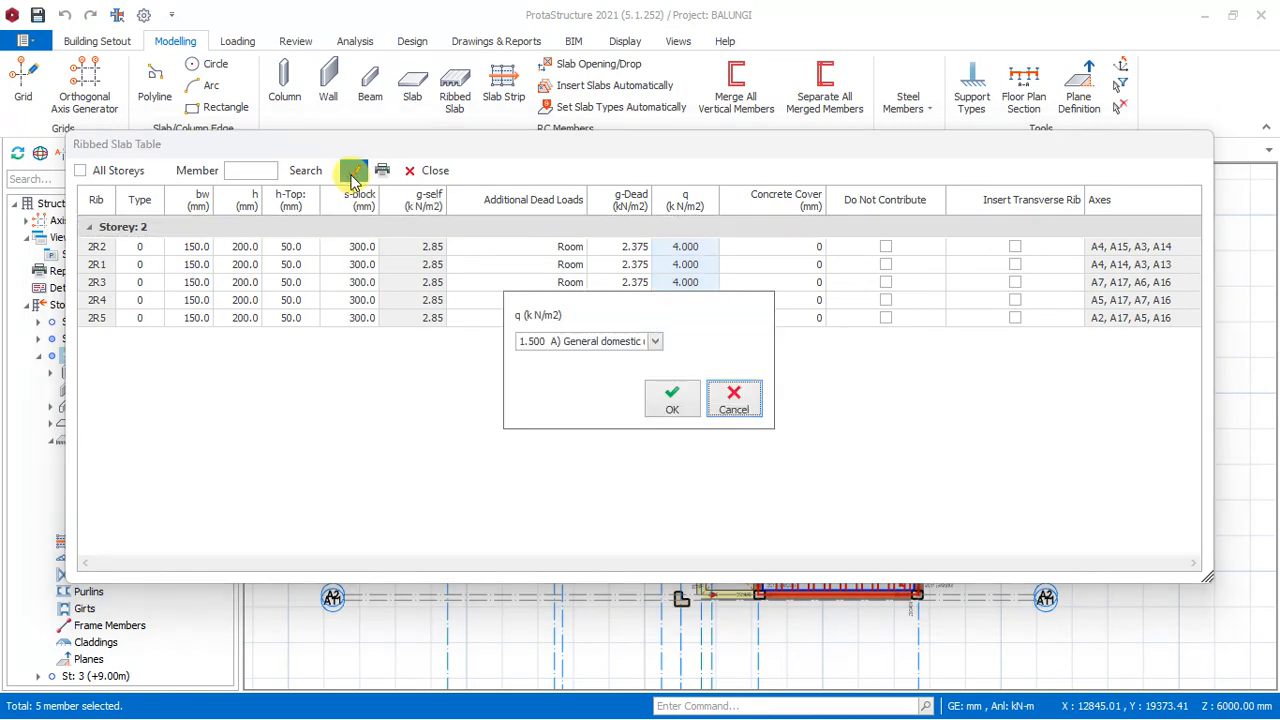
left_click(656, 341)
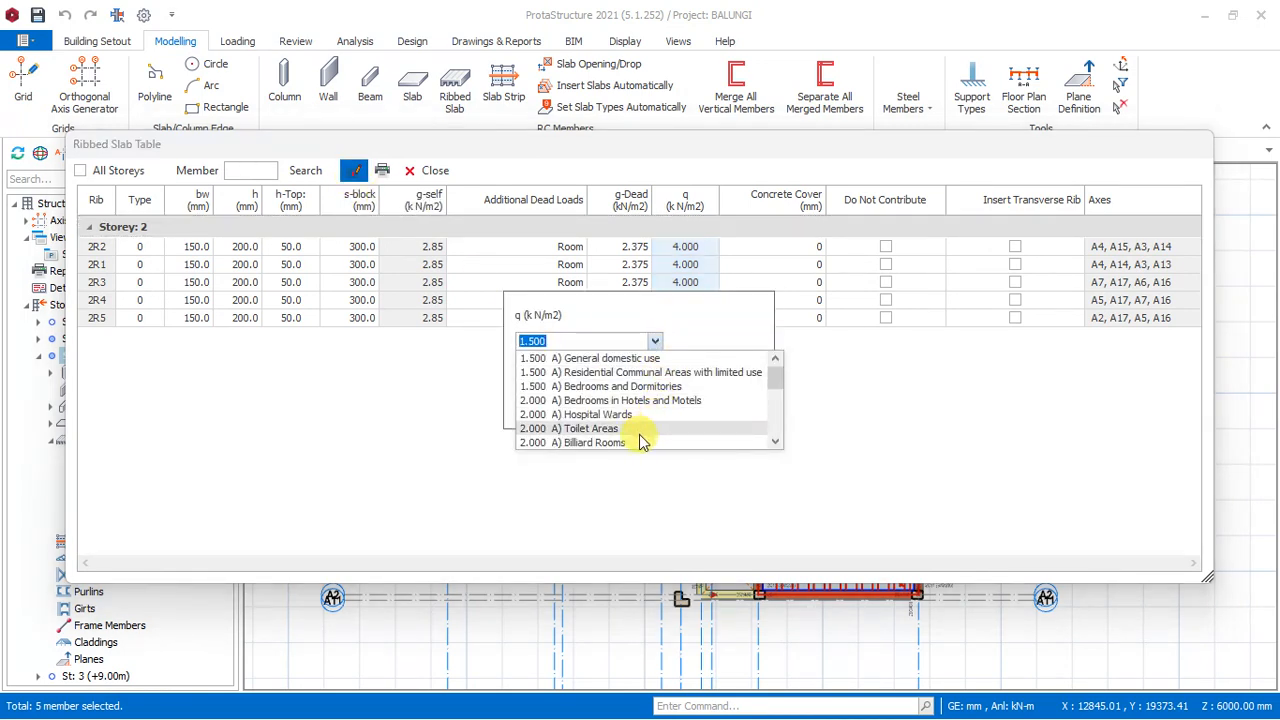
left_click(602, 400)
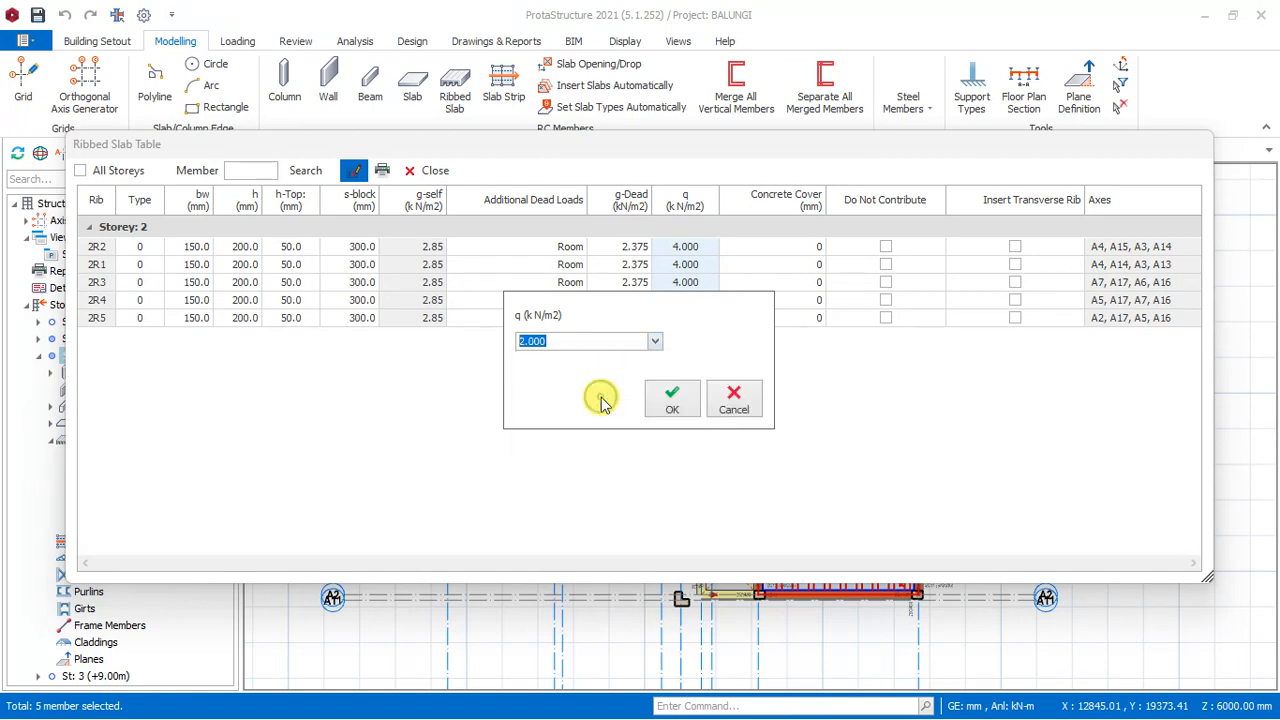
left_click(670, 402)
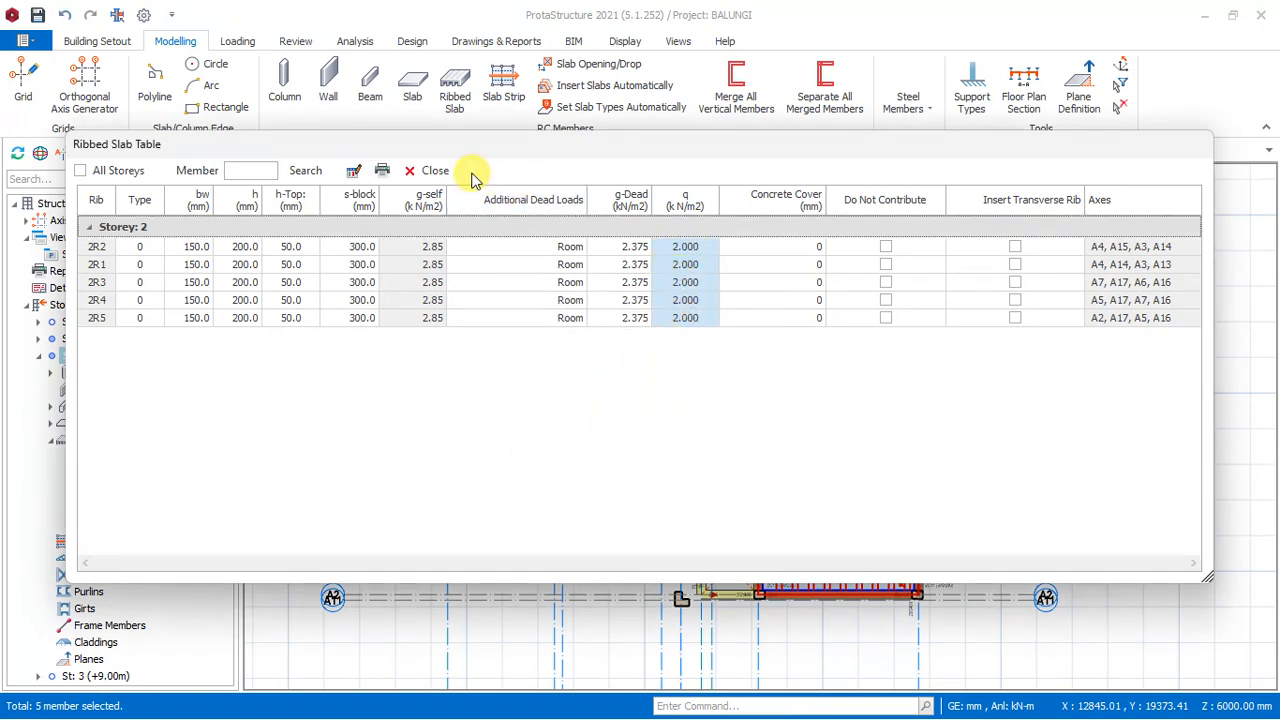
left_click(436, 172)
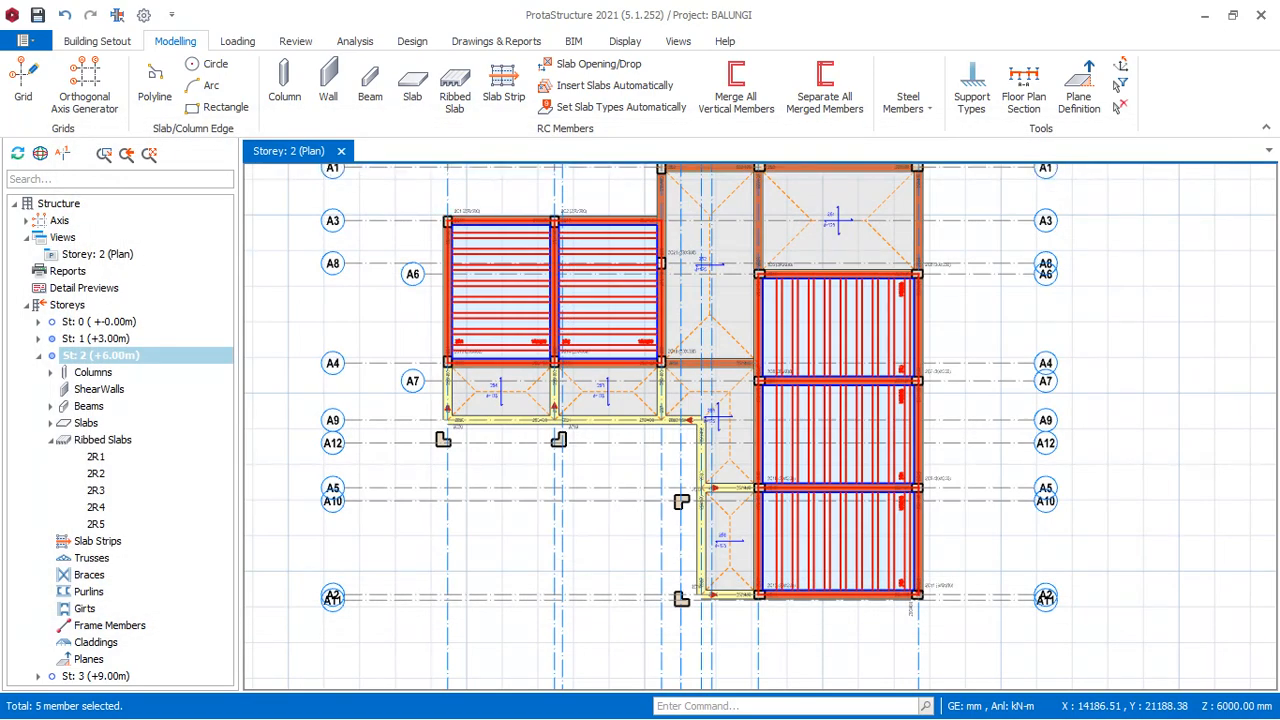
scroll(693, 404, "down", 3)
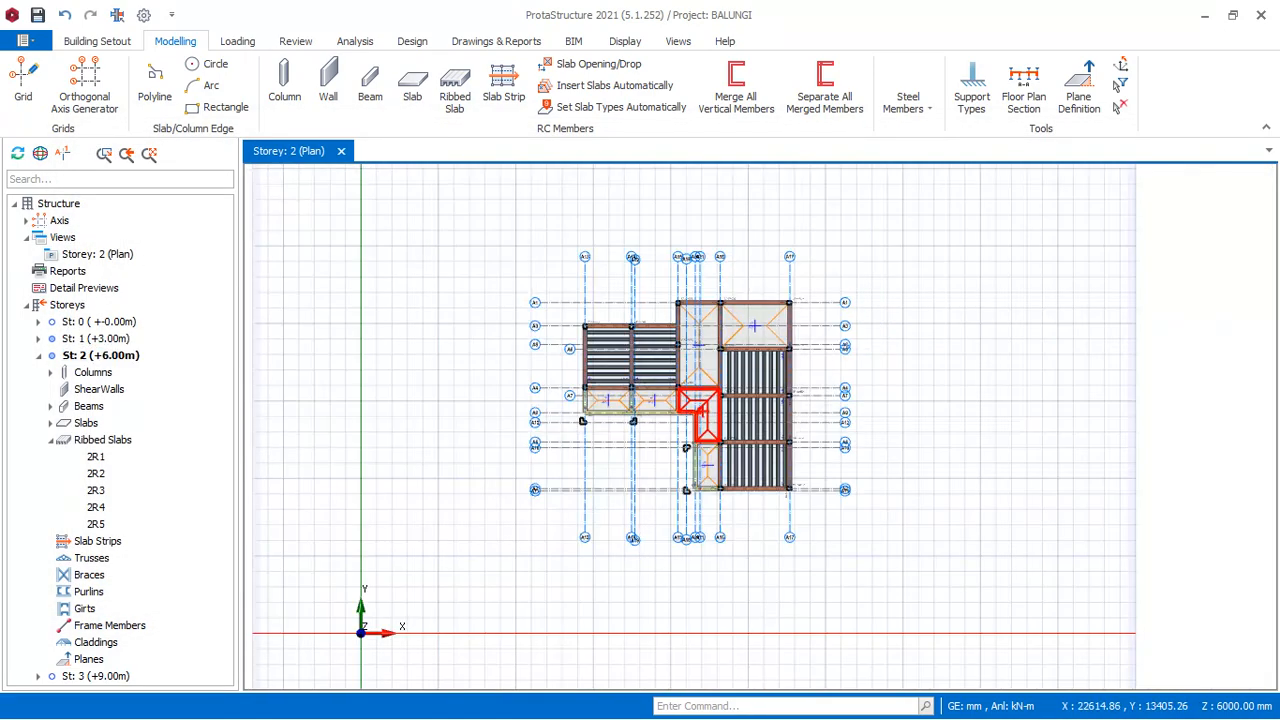
scroll(695, 406, "up", 2)
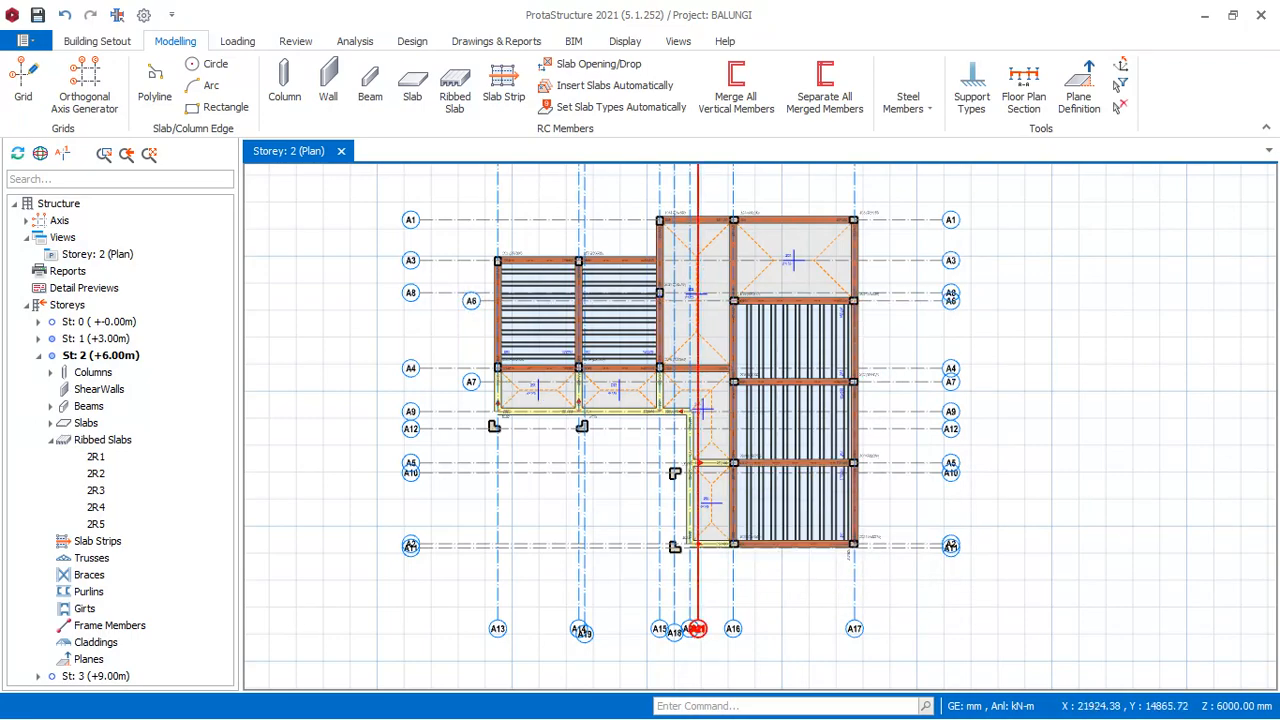
scroll(686, 249, "up", 3)
scroll(663, 338, "down", 2)
scroll(668, 318, "down", 2)
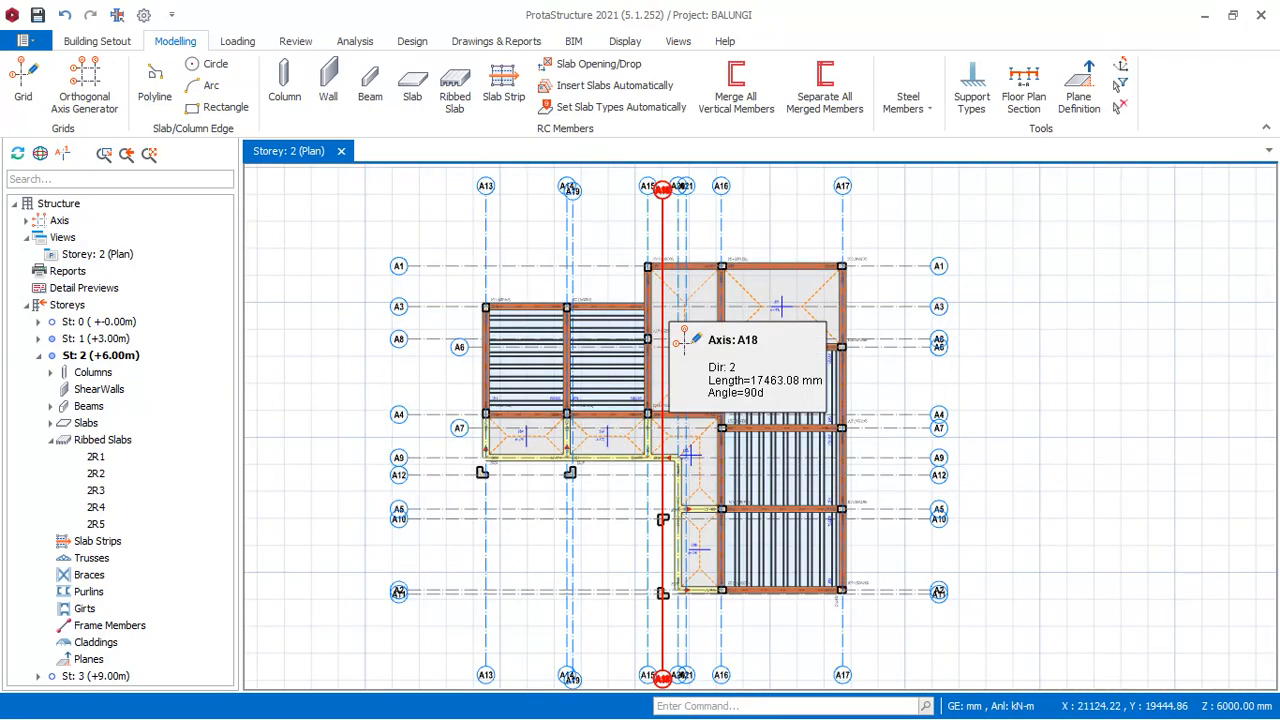
scroll(742, 294, "down", 1)
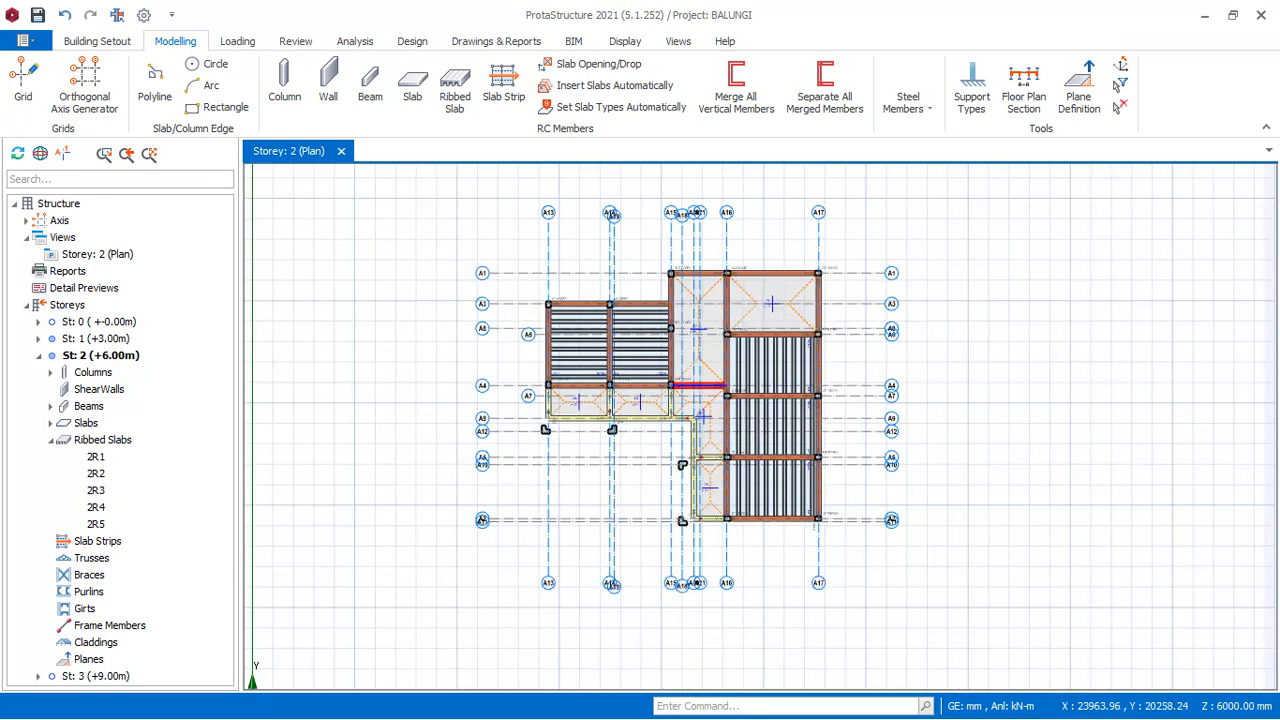
scroll(631, 338, "up", 2)
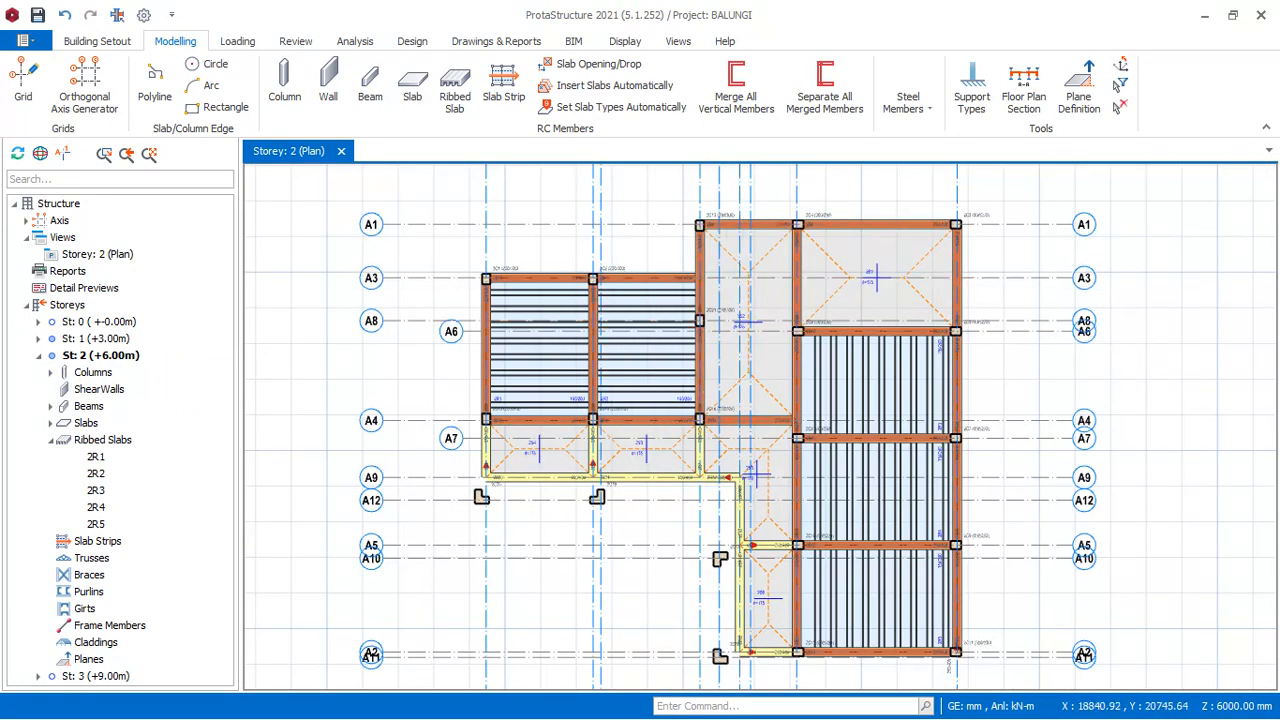
scroll(751, 298, "down", 2)
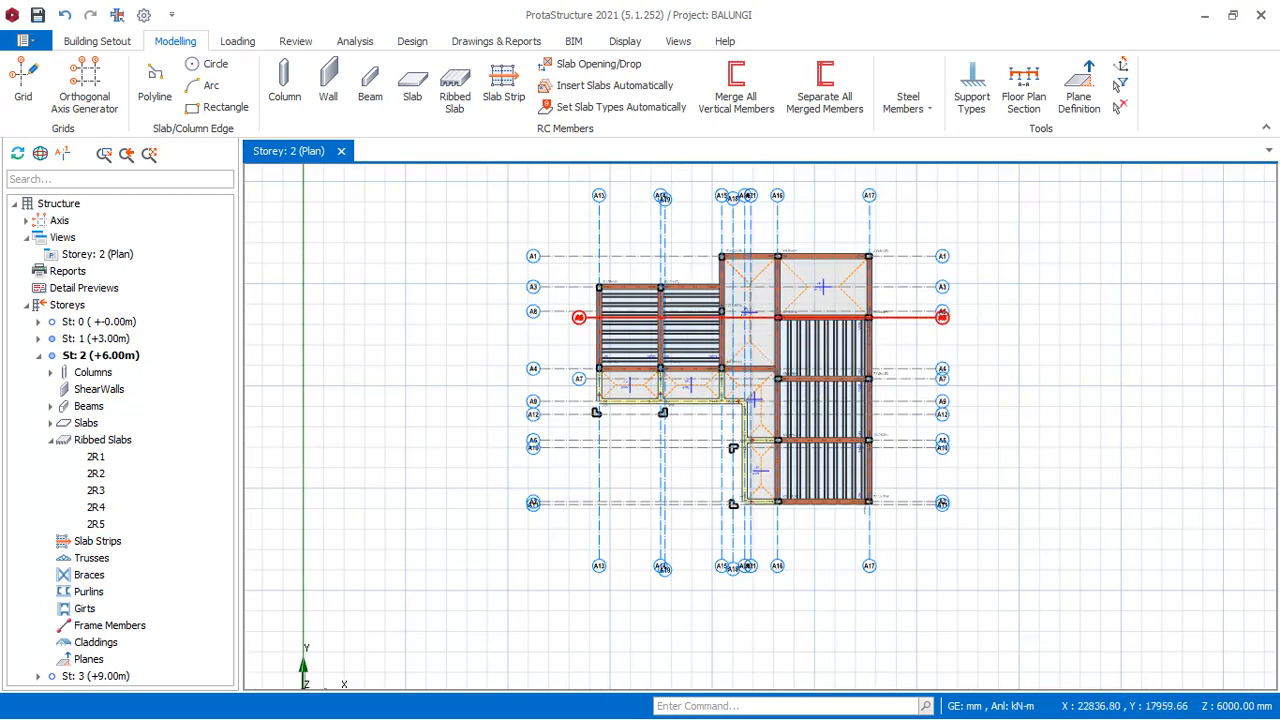
- Start generating a storey with Storey 2 (+6.00m) as the source and Storey 3 (+9.00m) as the target
left_click(67, 305)
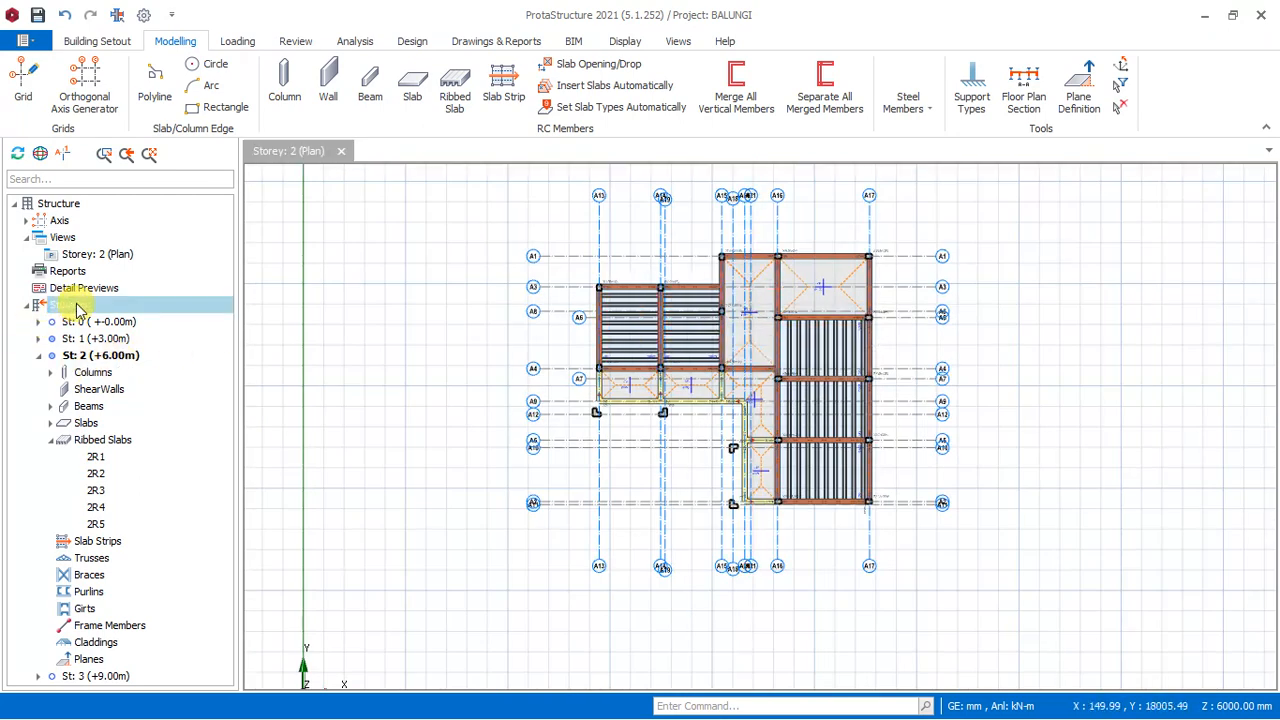
right_click(78, 307)
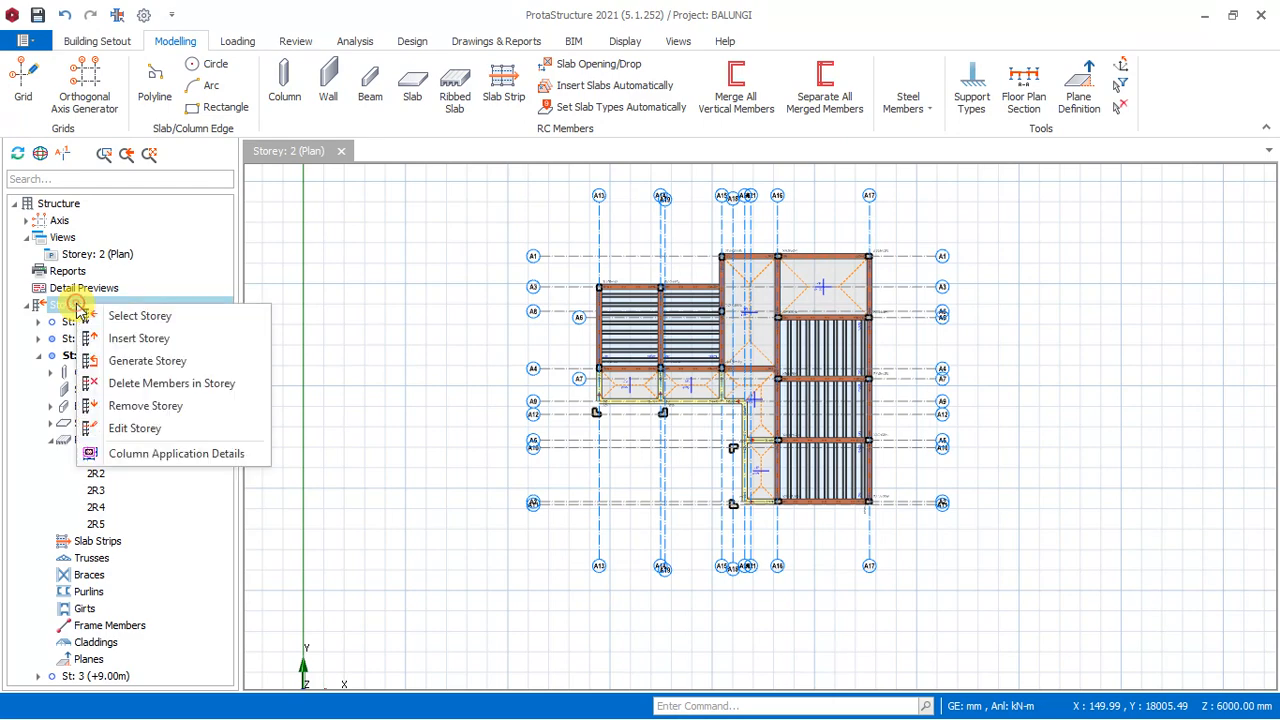
left_click(148, 361)
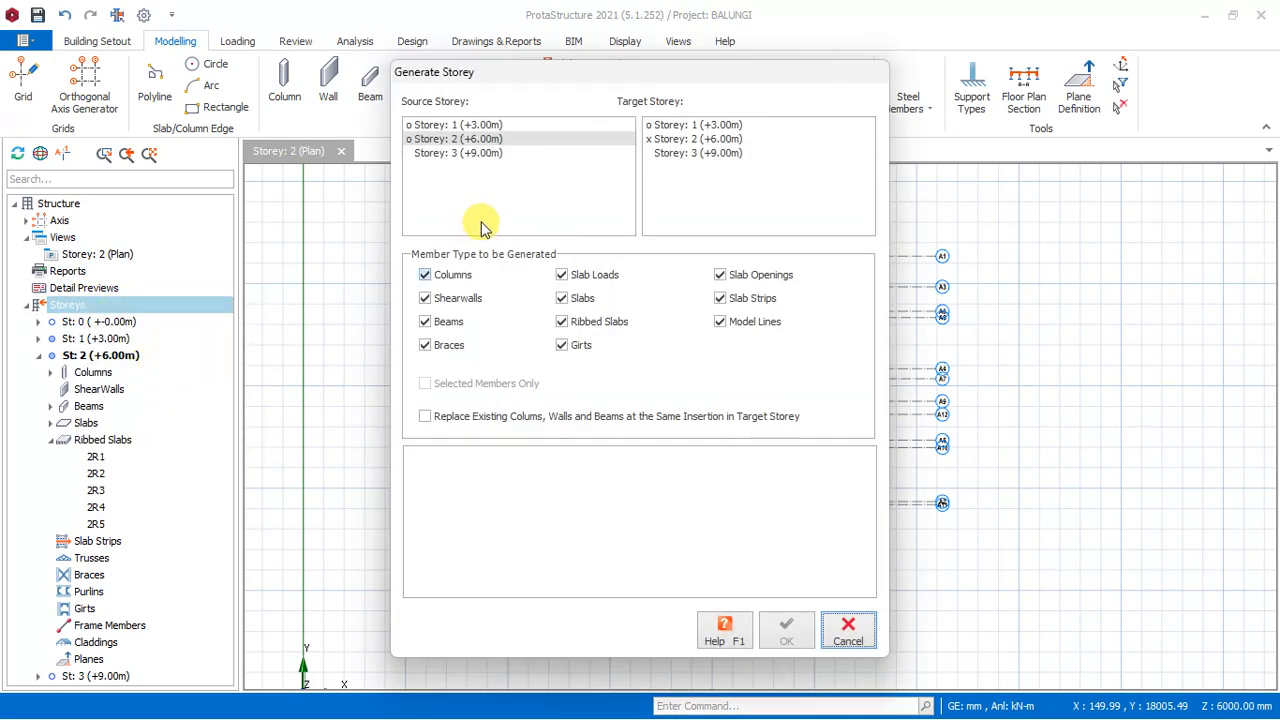
left_click(466, 140)
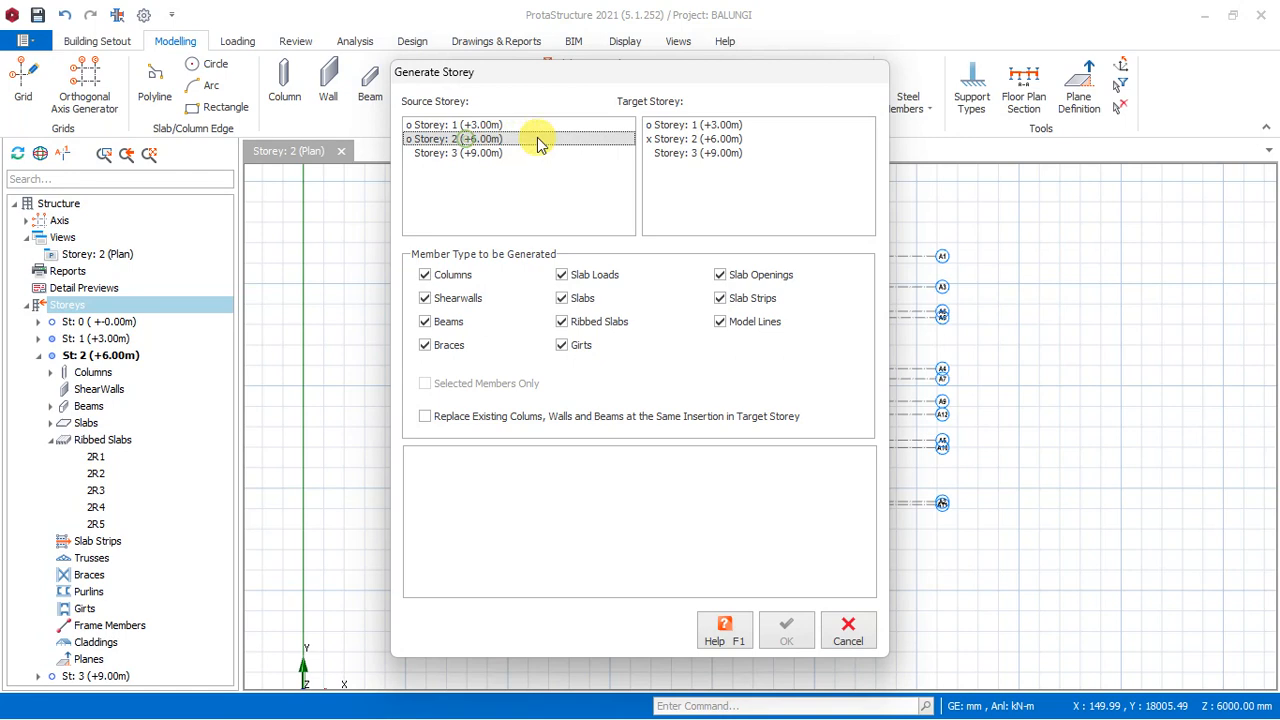
left_click(711, 154)
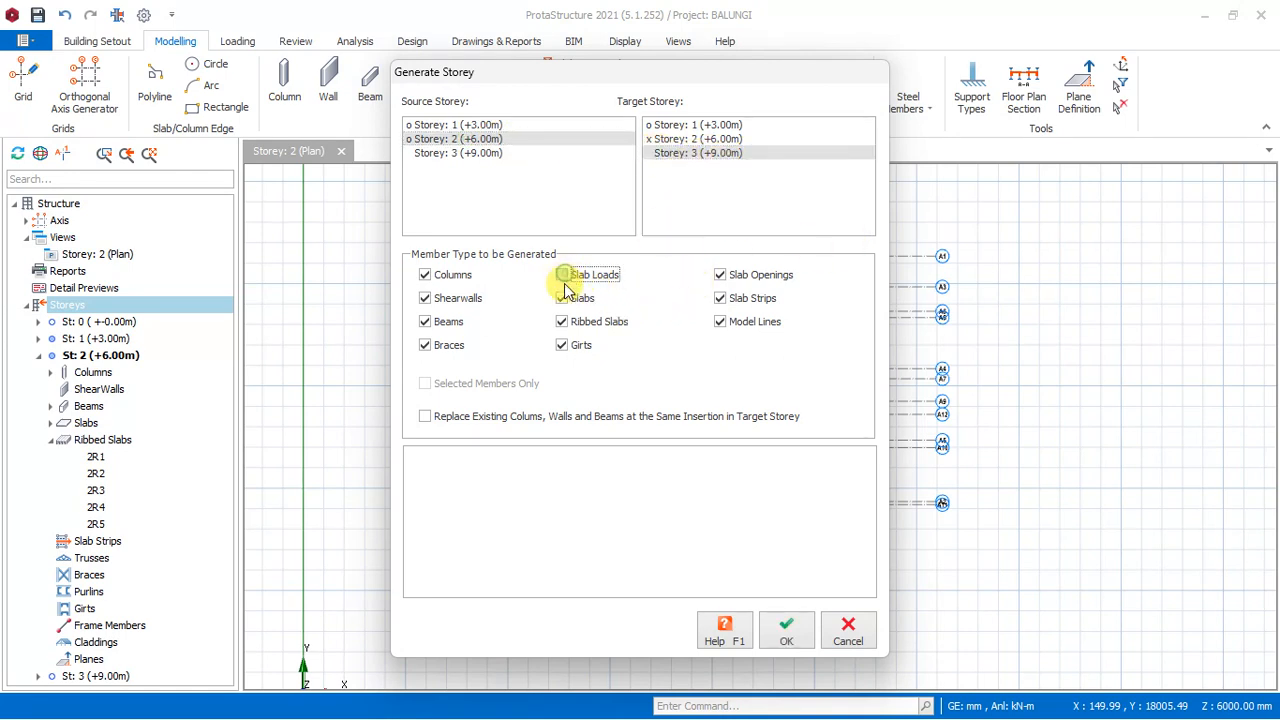
- Restrict the generated member types to columns, shearwalls, beams and braces, and generate the storey
left_click(563, 321)
left_click(563, 345)
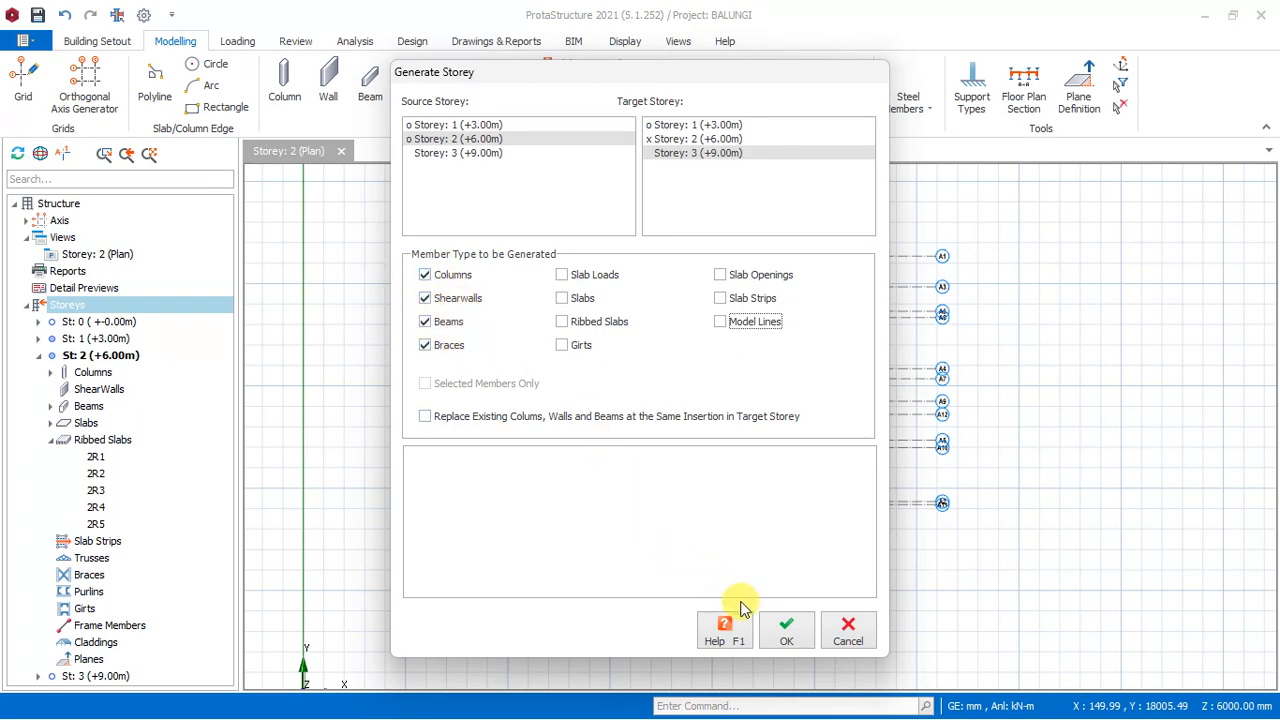
left_click(783, 628)
left_click(726, 437)
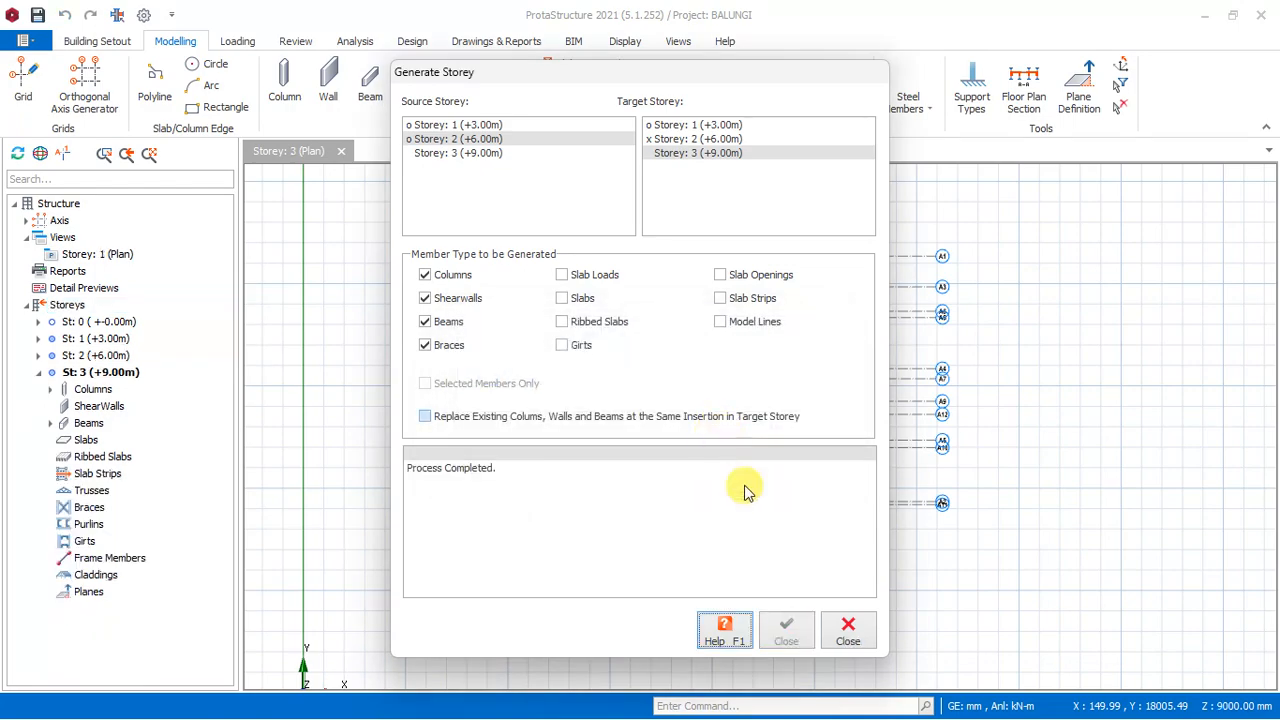
left_click(847, 630)
- Inspect the generated columns and beams on the Storey 3 plan
scroll(803, 295, "up", 3)
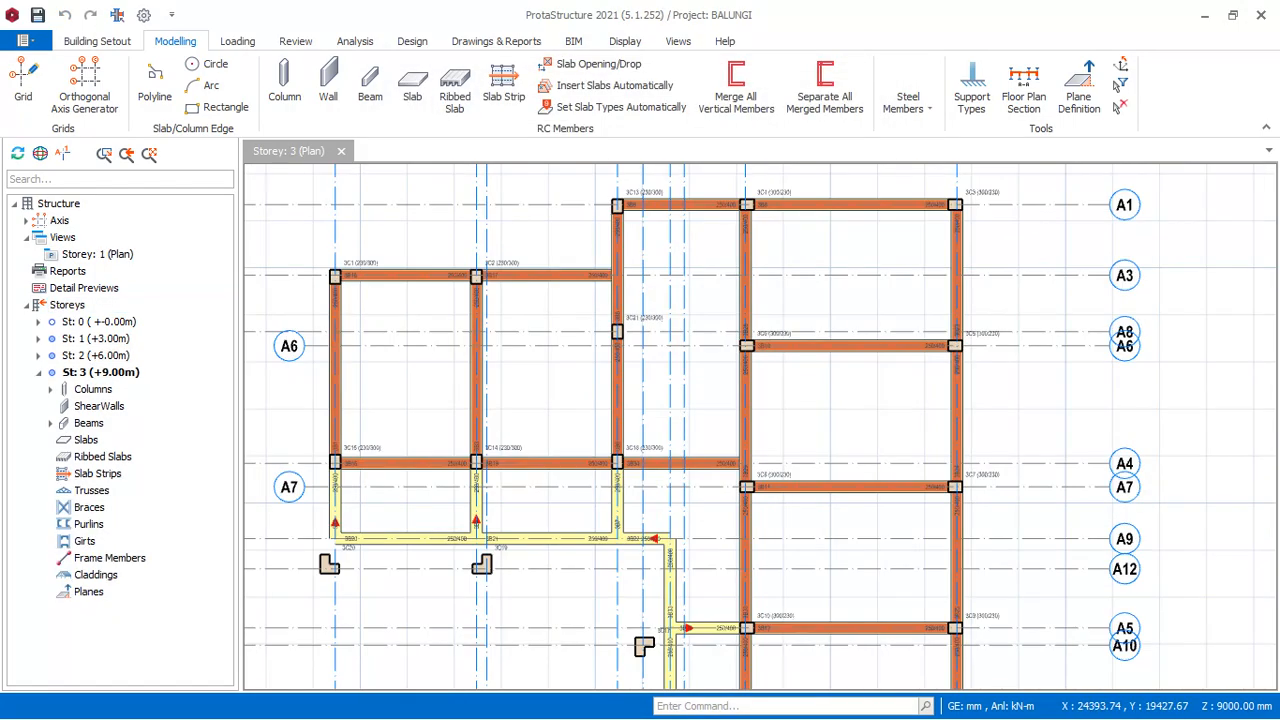
scroll(644, 292, "down", 3)
scroll(728, 292, "up", 4)
scroll(753, 225, "down", 3)
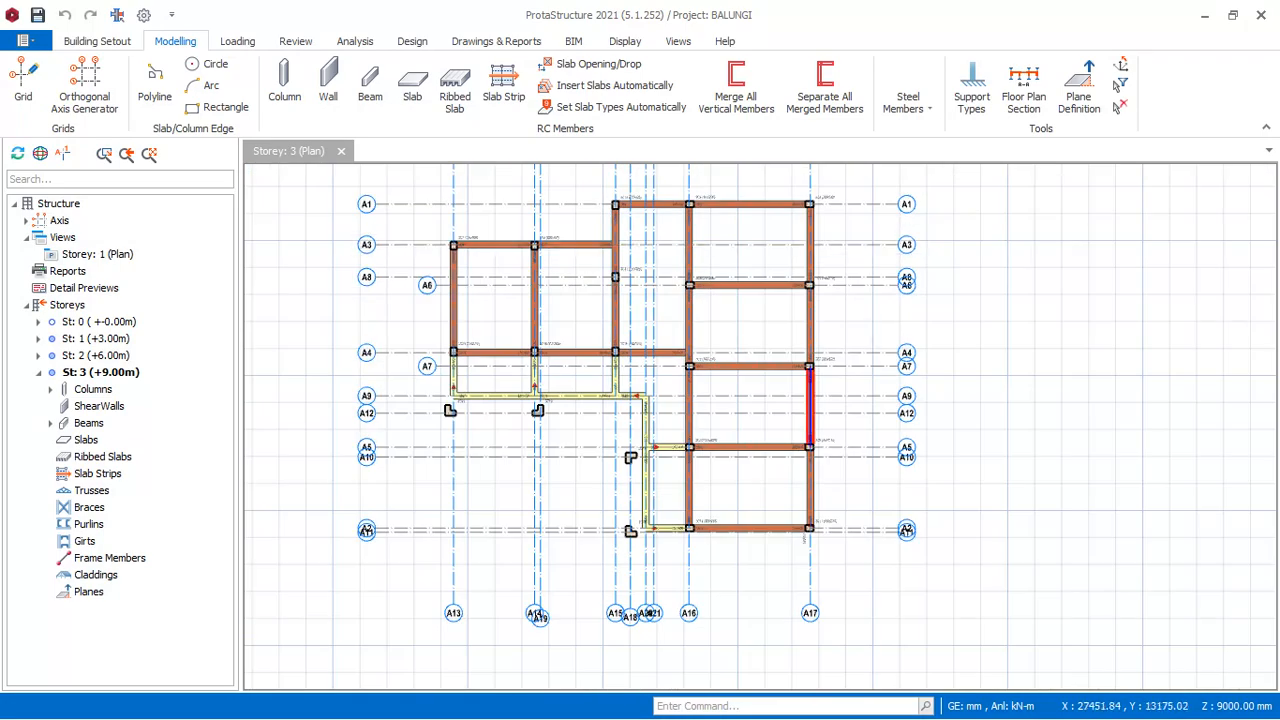
scroll(810, 220, "up", 4)
scroll(810, 220, "down", 5)
scroll(810, 220, "up", 3)
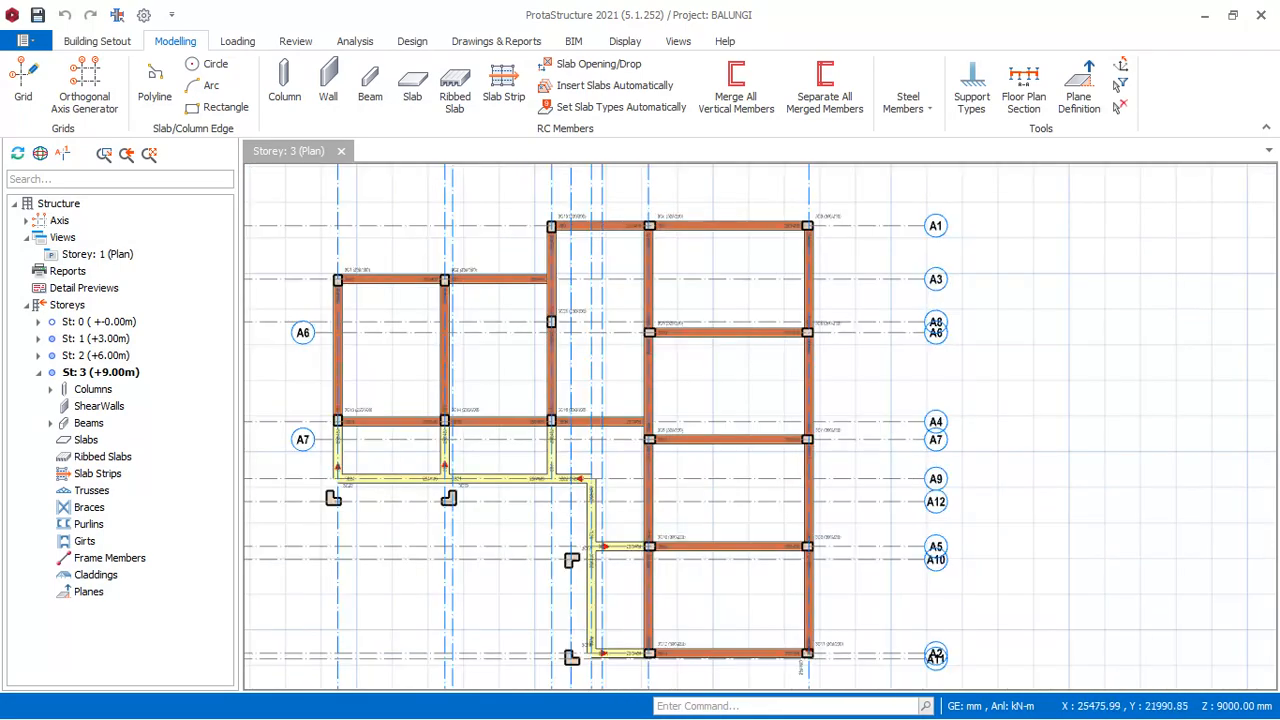
scroll(672, 237, "down", 2)
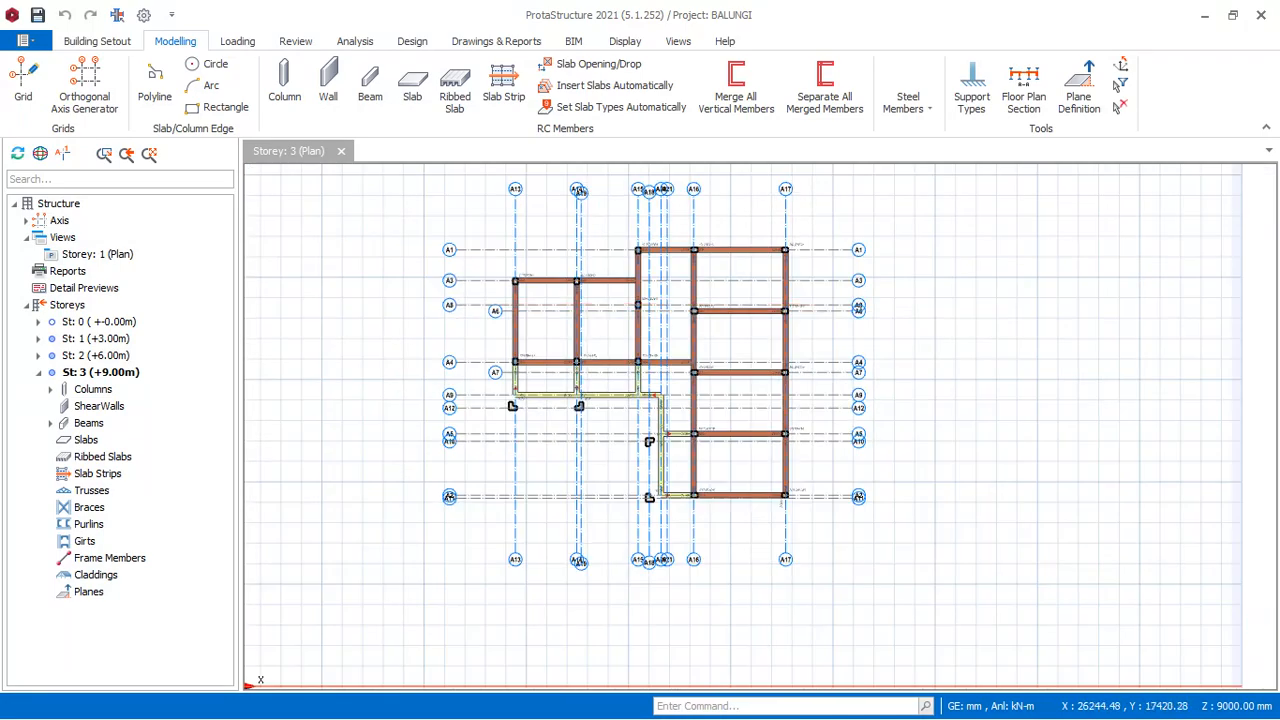
scroll(672, 237, "up", 5)
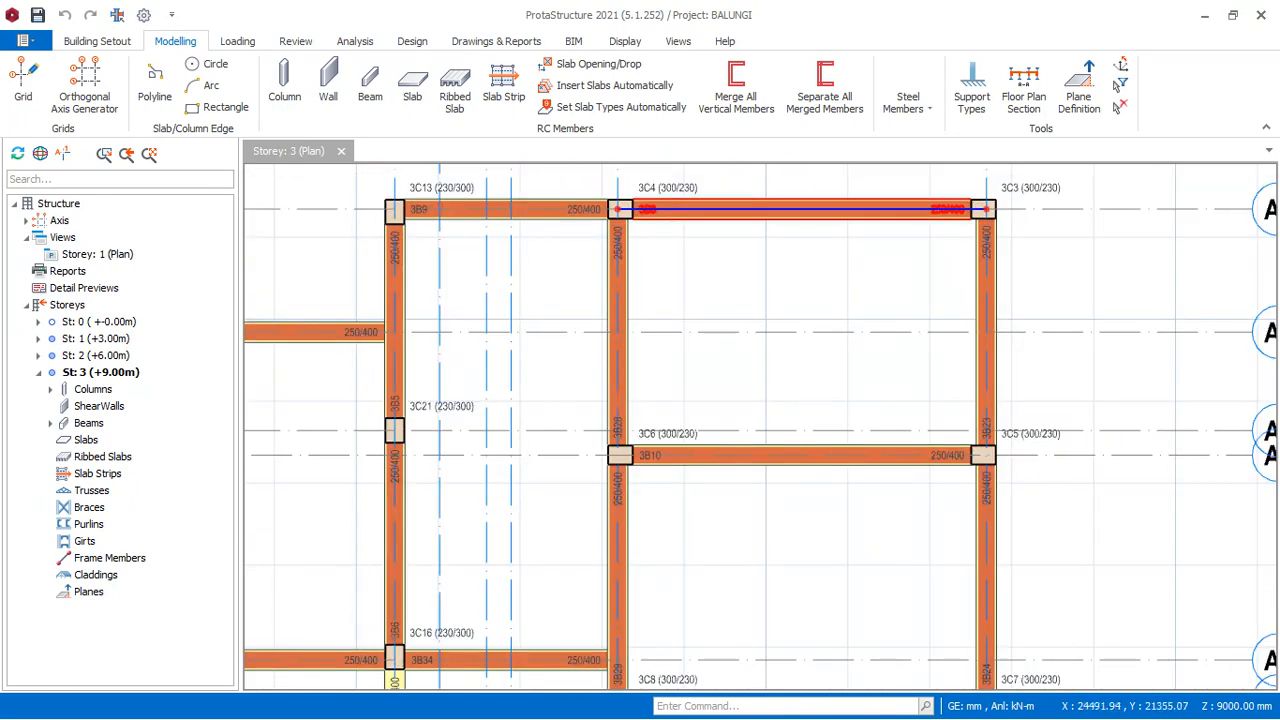
scroll(713, 226, "down", 2)
- Open the 3D Physical Model view and examine the building's frame and the wall loads on Storey 3 from all sides
right_click(313, 148)
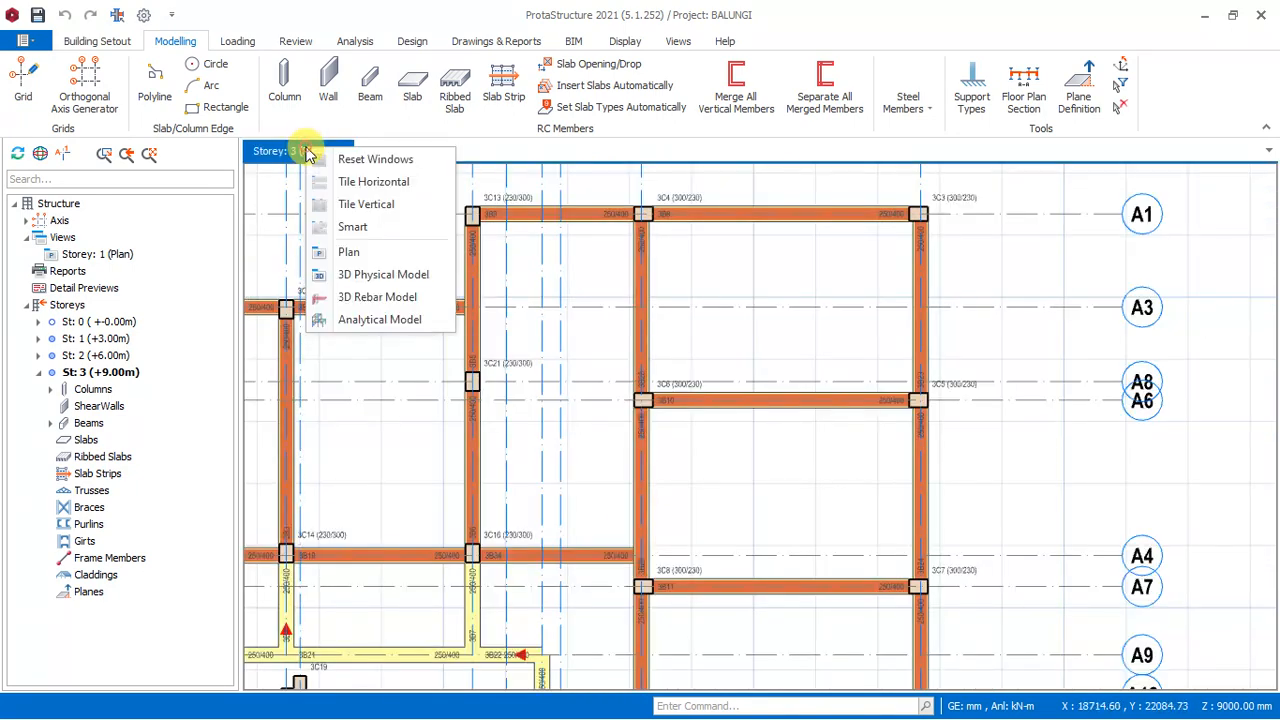
left_click(380, 275)
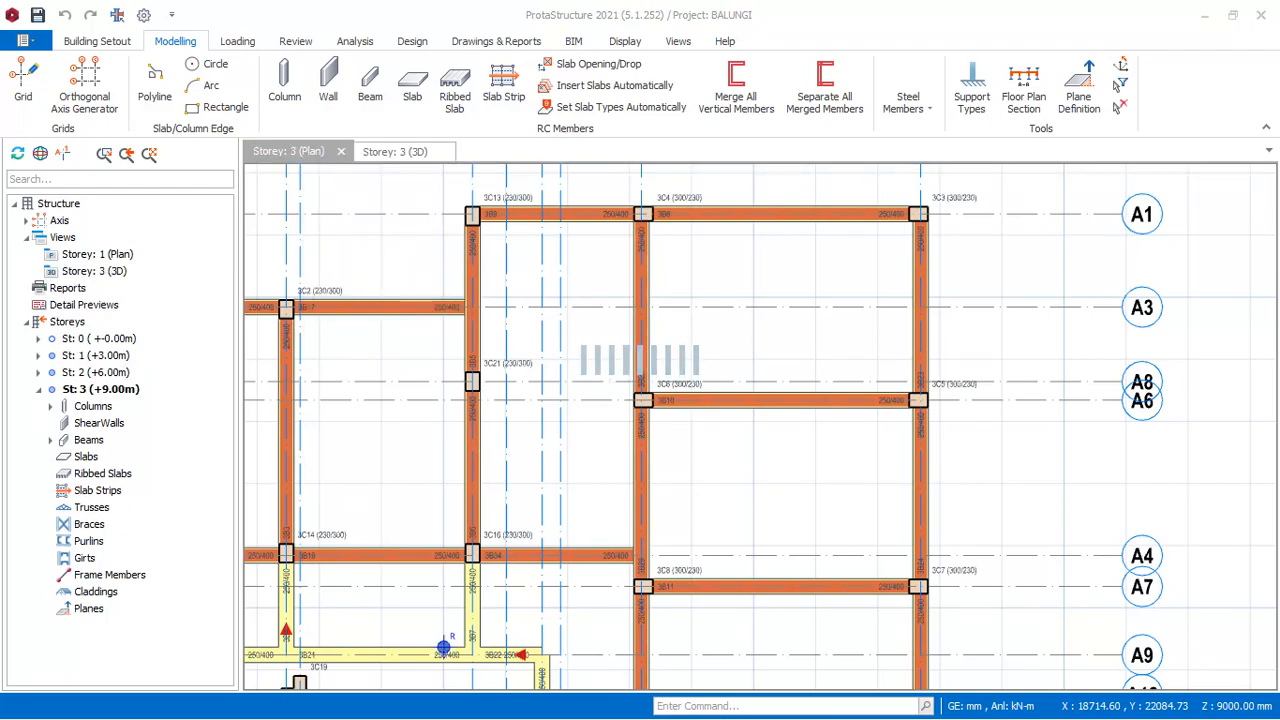
scroll(656, 308, "down", 4)
scroll(788, 305, "up", 5)
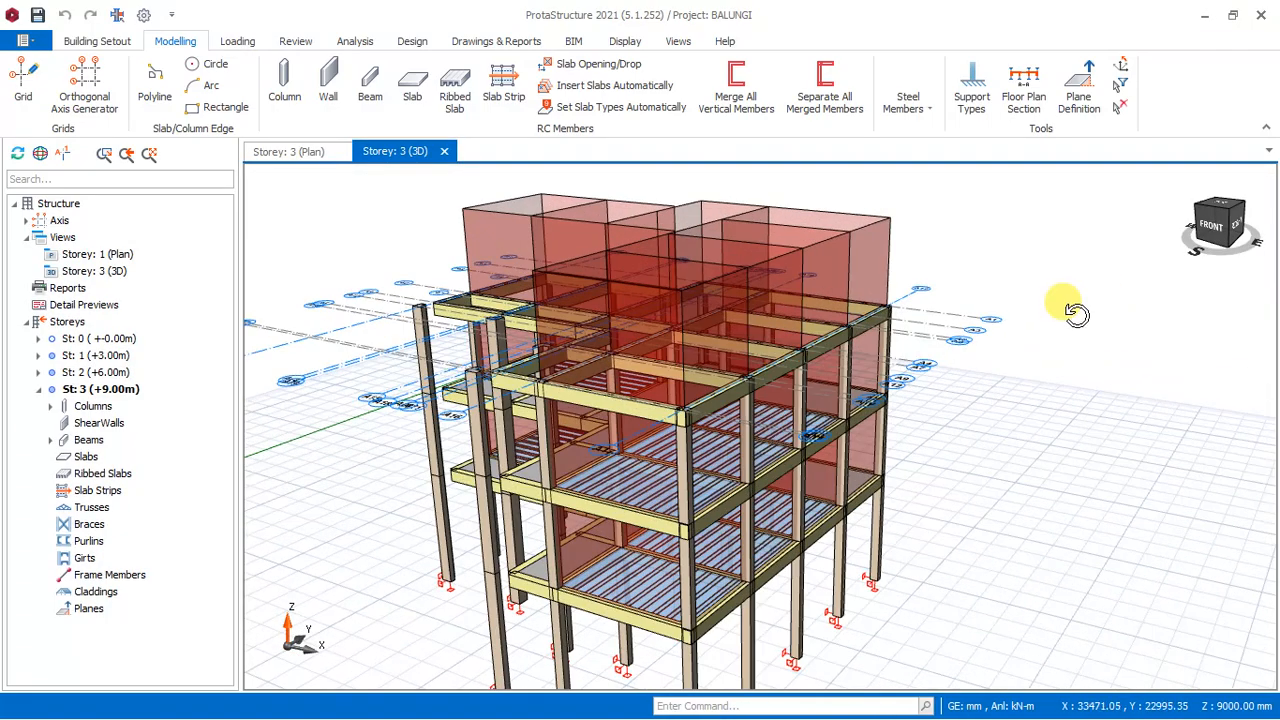
mouse_move(1065, 303)
middle_mouse_down()
mouse_move(897, 272)
mouse_move(735, 285)
middle_mouse_up()
scroll(560, 350, "down", 4)
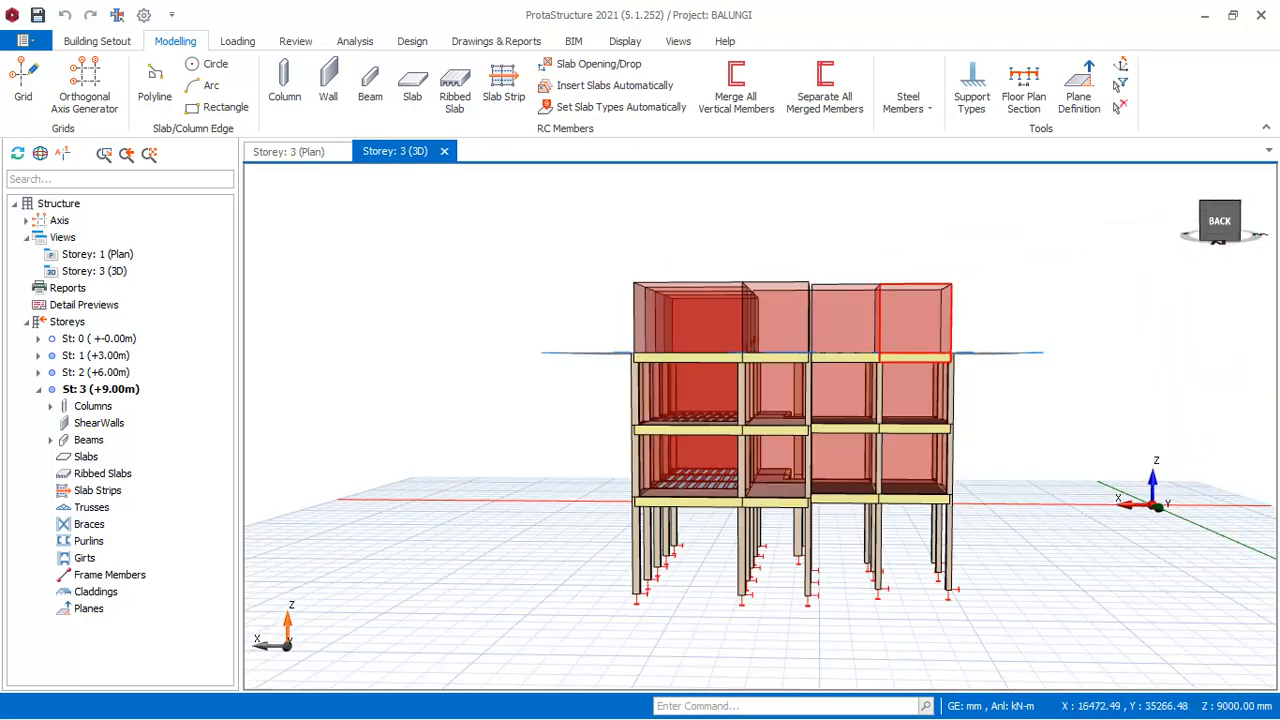
scroll(948, 355, "up", 3)
middle_click_drag(1120, 288, 848, 300)
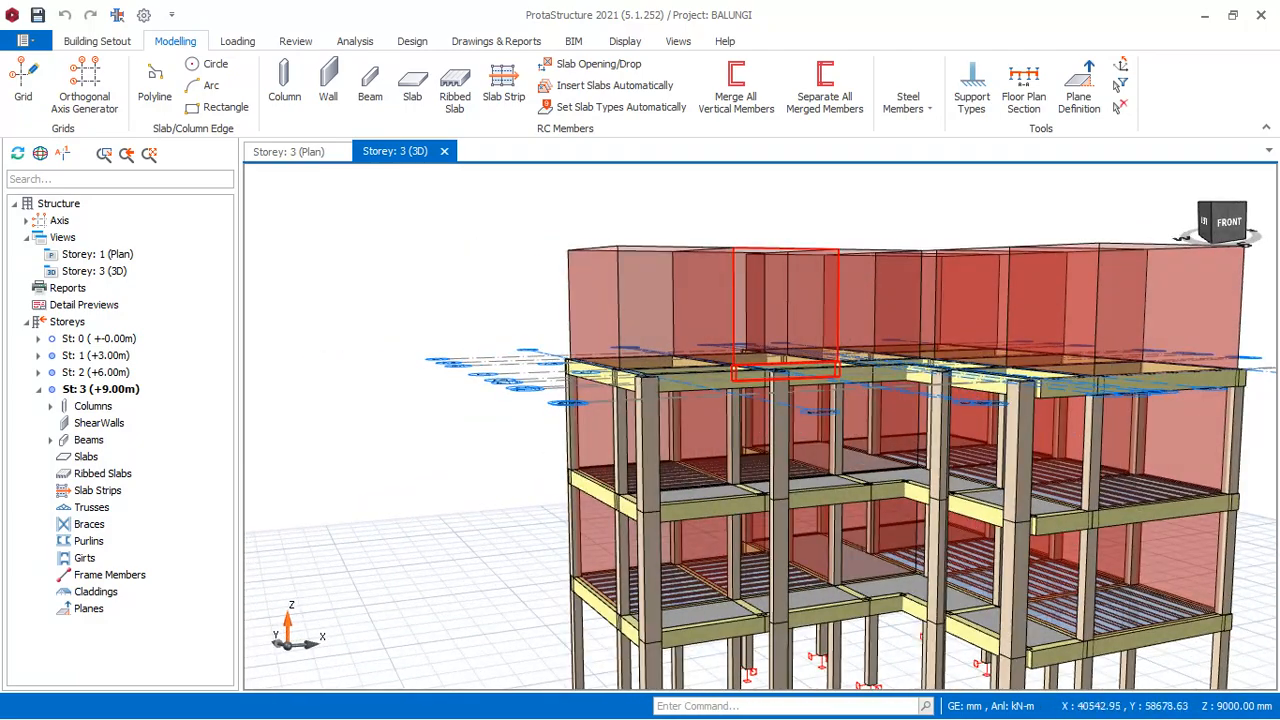
- Try to remove the wall panels at the front corner of Storey 3 by deleting their beams in the 3D view
left_click(636, 295)
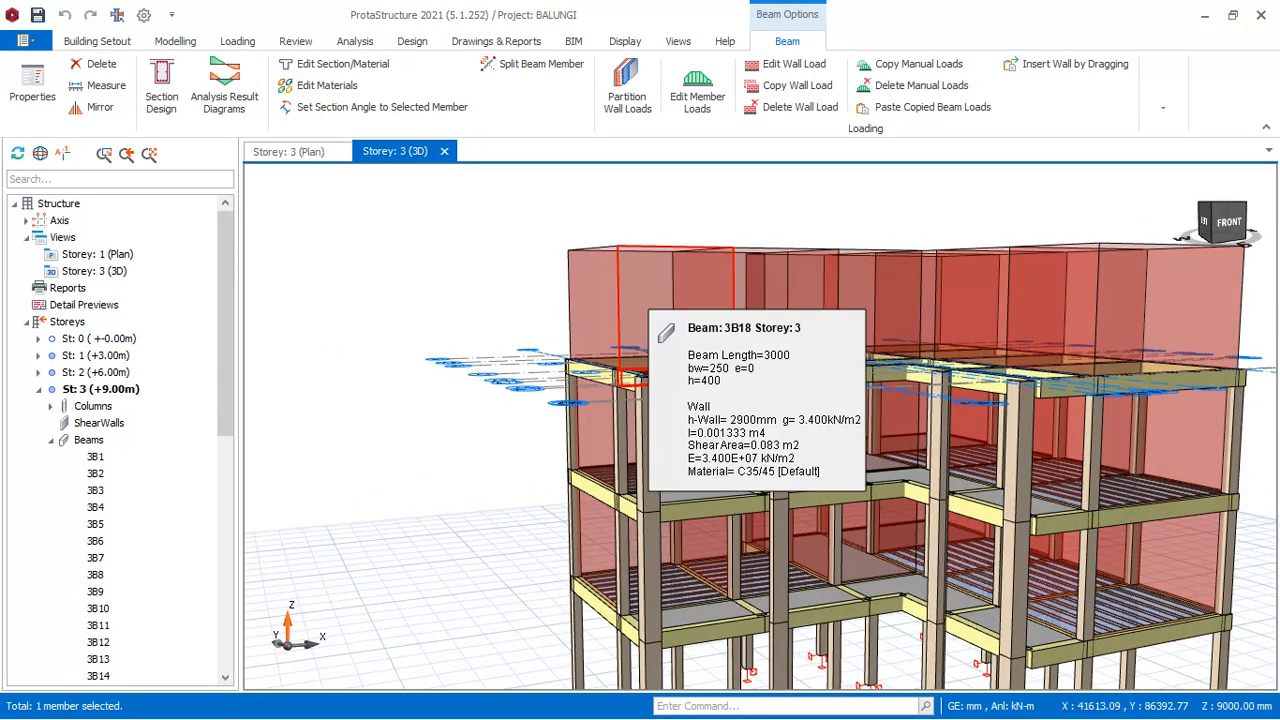
key("Delete")
left_click(594, 294)
key("Delete")
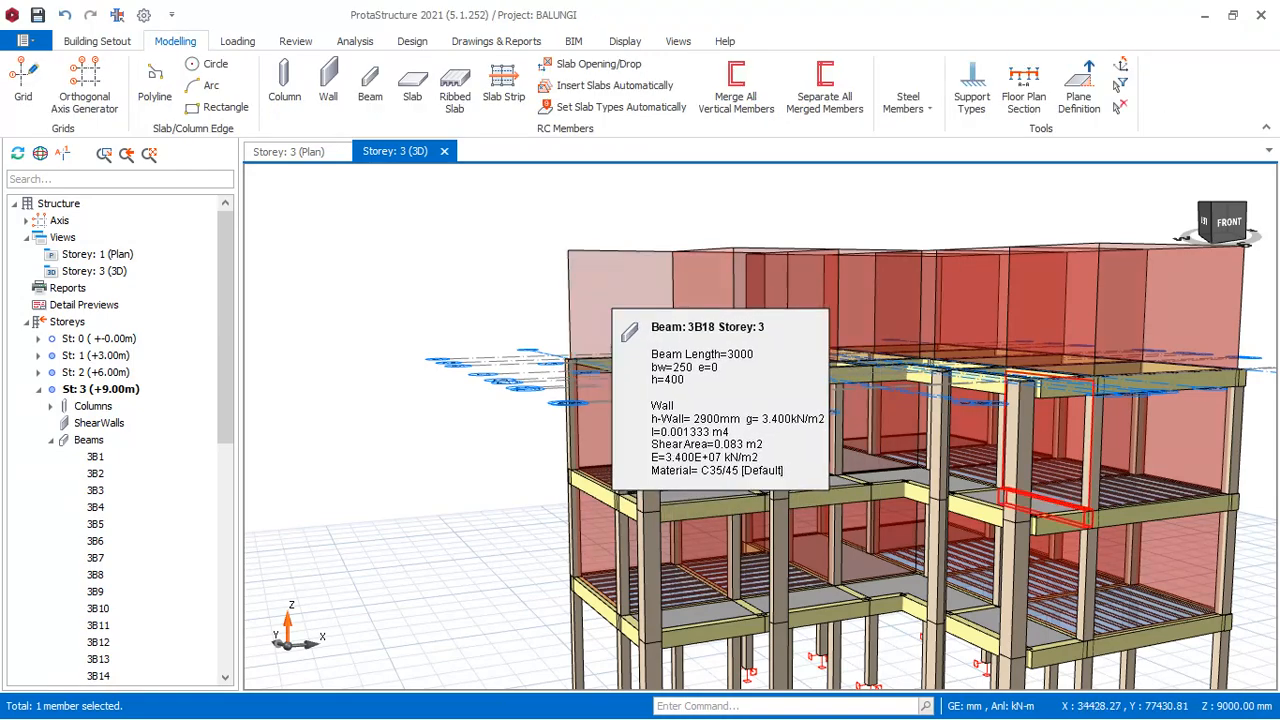
left_click(612, 284)
key("Delete")
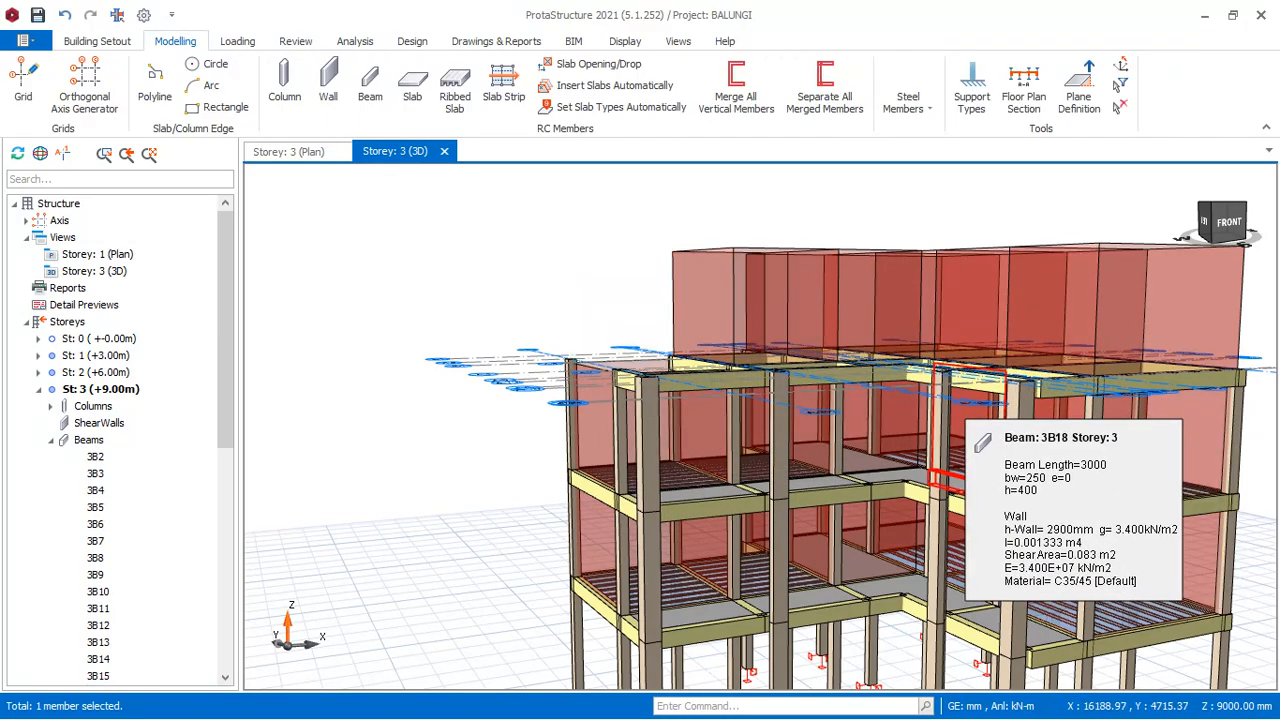
- Undo the beam deletions at the corner of Storey 3
scroll(638, 389, "up", 4)
middle_click_drag(630, 382, 505, 368)
scroll(520, 486, "down", 5)
middle_click_drag(700, 405, 619, 388)
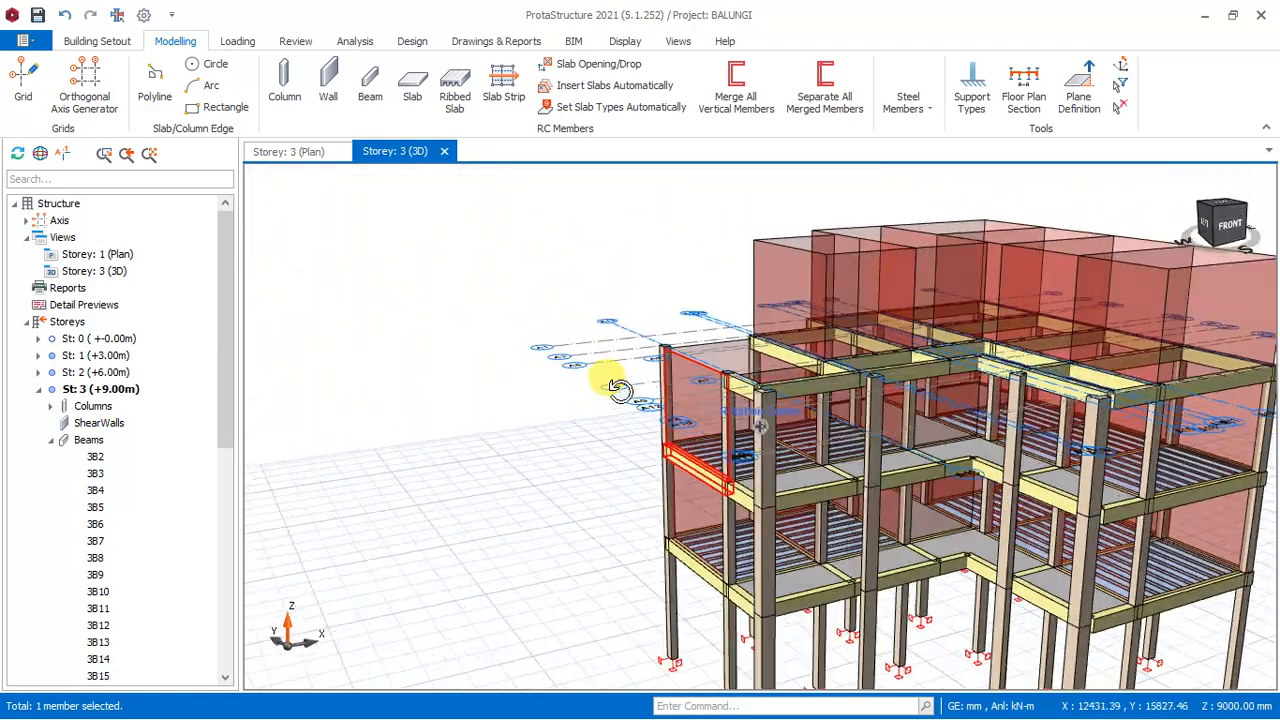
key("ctrl+z")
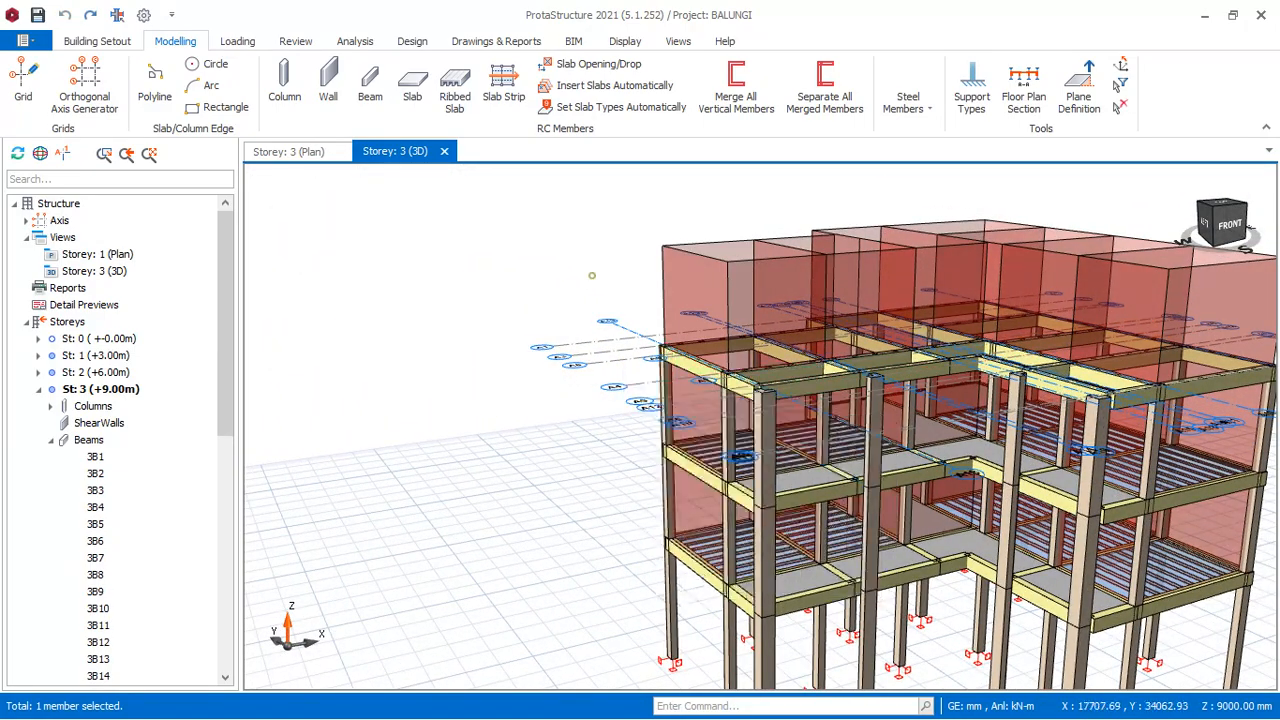
scroll(592, 276, "down", 3)
scroll(1195, 355, "up", 1)
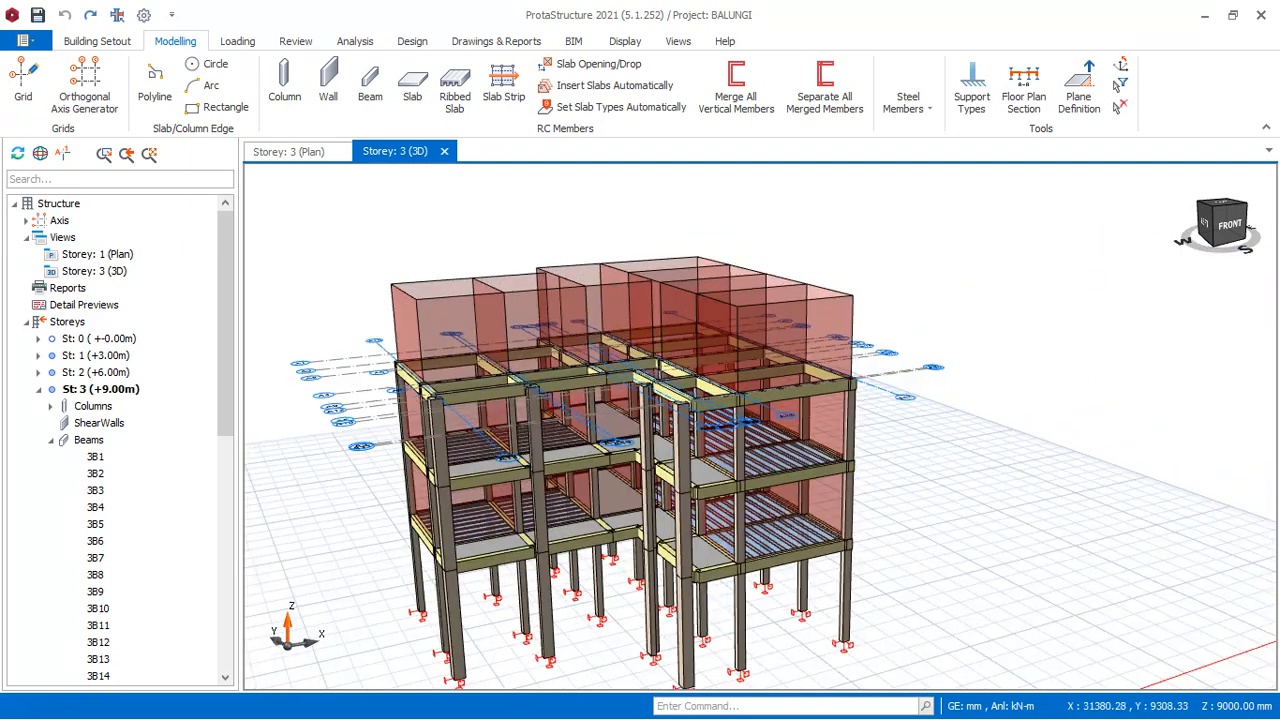
- On the Storey 3 plan, select all beams carrying wall loads, in both wings of the building, and delete their wall loads
left_click(299, 154)
scroll(921, 311, "down", 6)
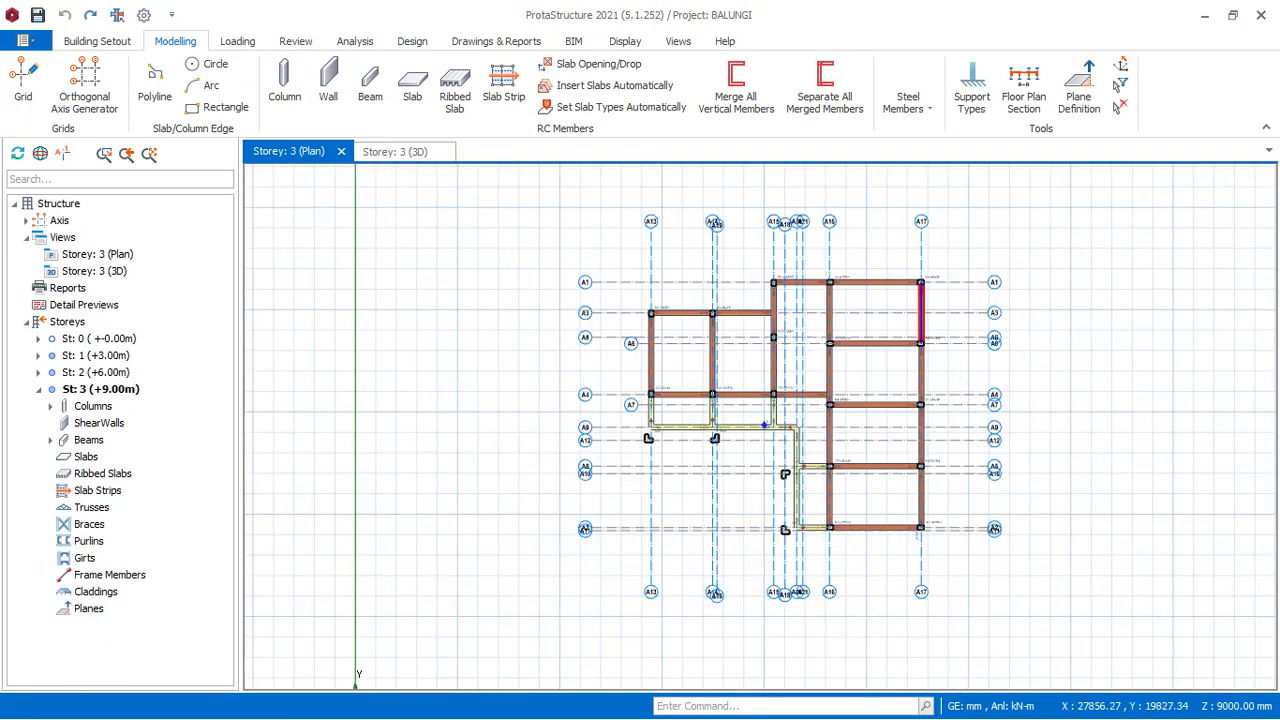
scroll(716, 322, "up", 3)
scroll(716, 322, "up", 1)
left_click(632, 296)
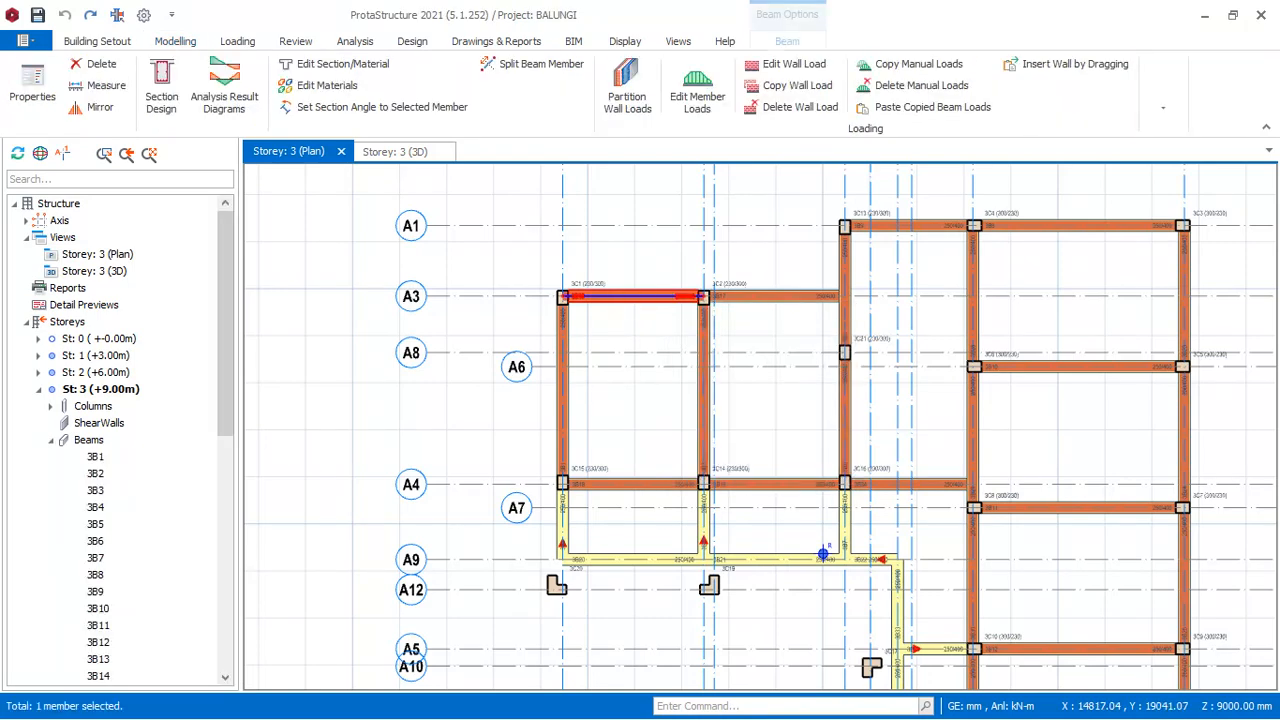
left_click(571, 341, "ctrl")
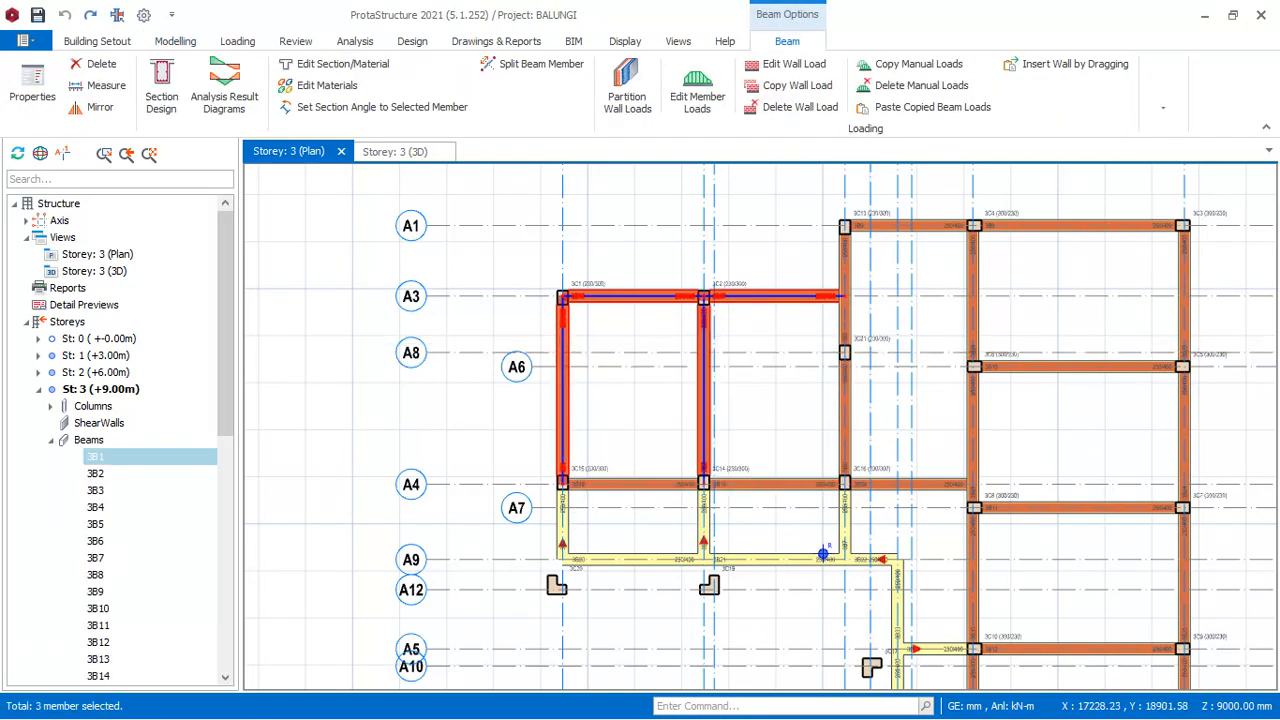
left_click(703, 334, "ctrl")
left_click(658, 482, "ctrl")
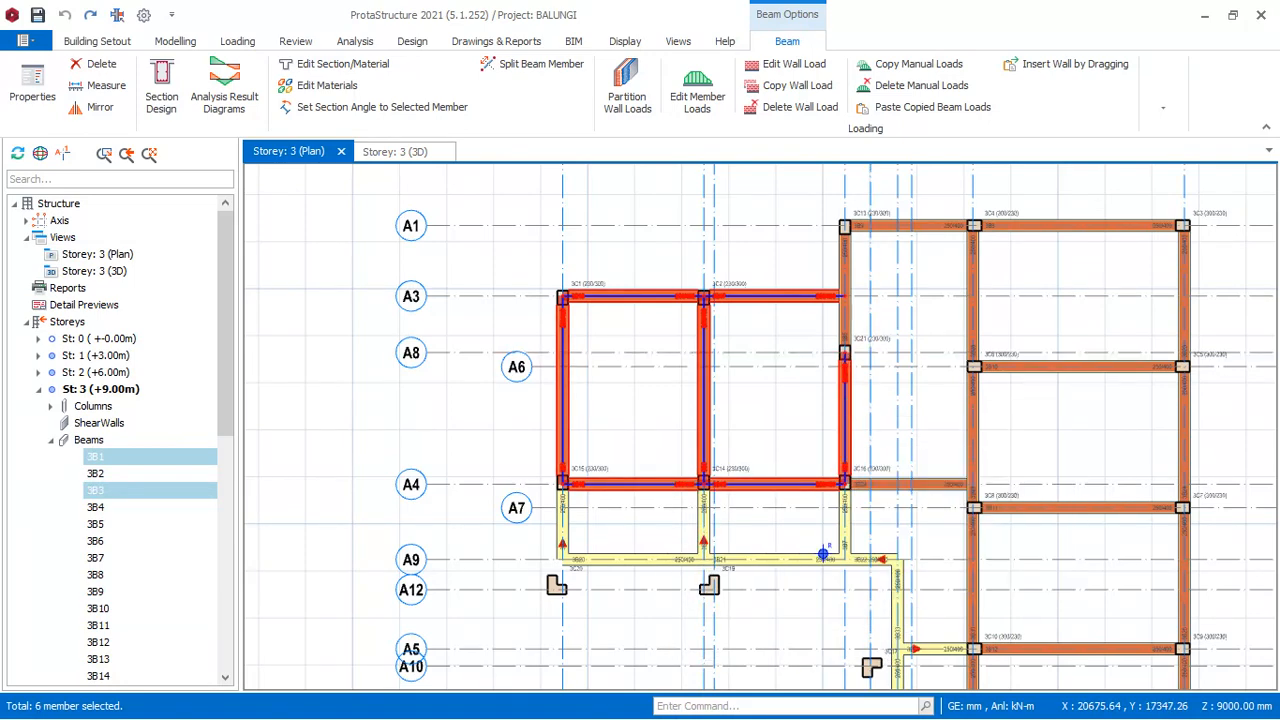
left_click(845, 415, "ctrl")
left_click(922, 227, "ctrl")
left_click(1026, 227, "ctrl")
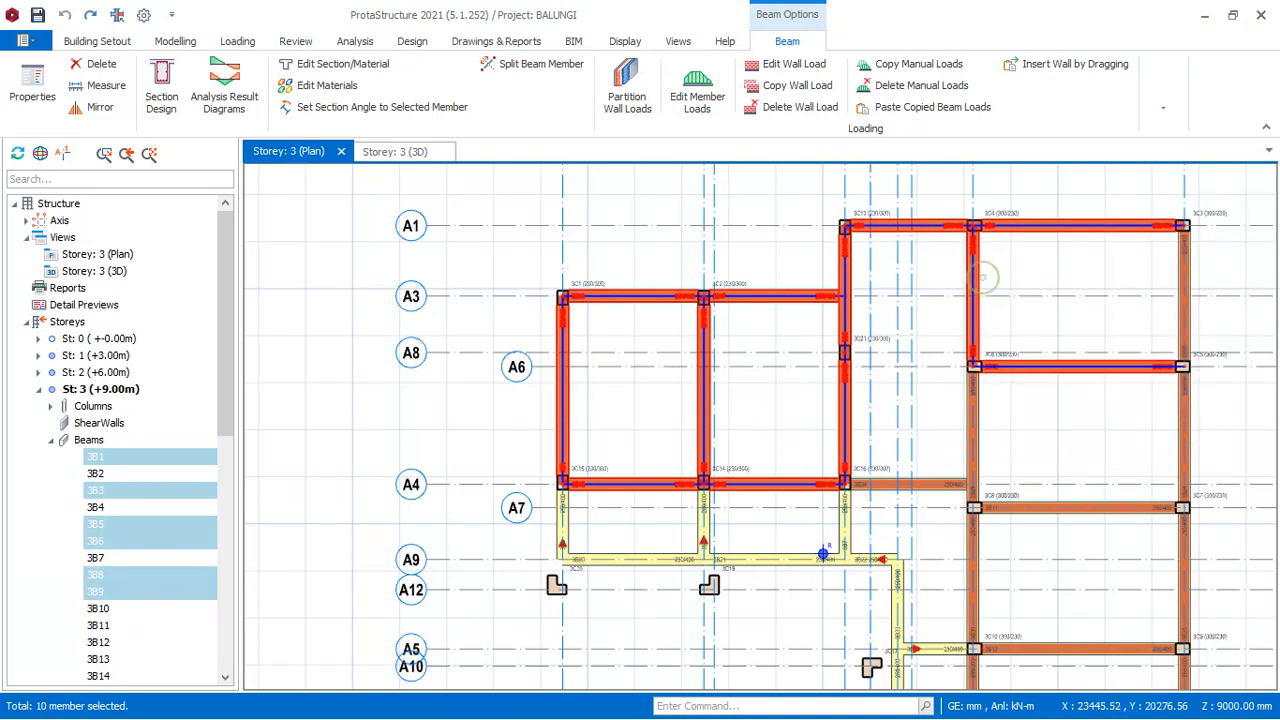
left_click(1031, 367, "ctrl")
left_click(1180, 292, "ctrl")
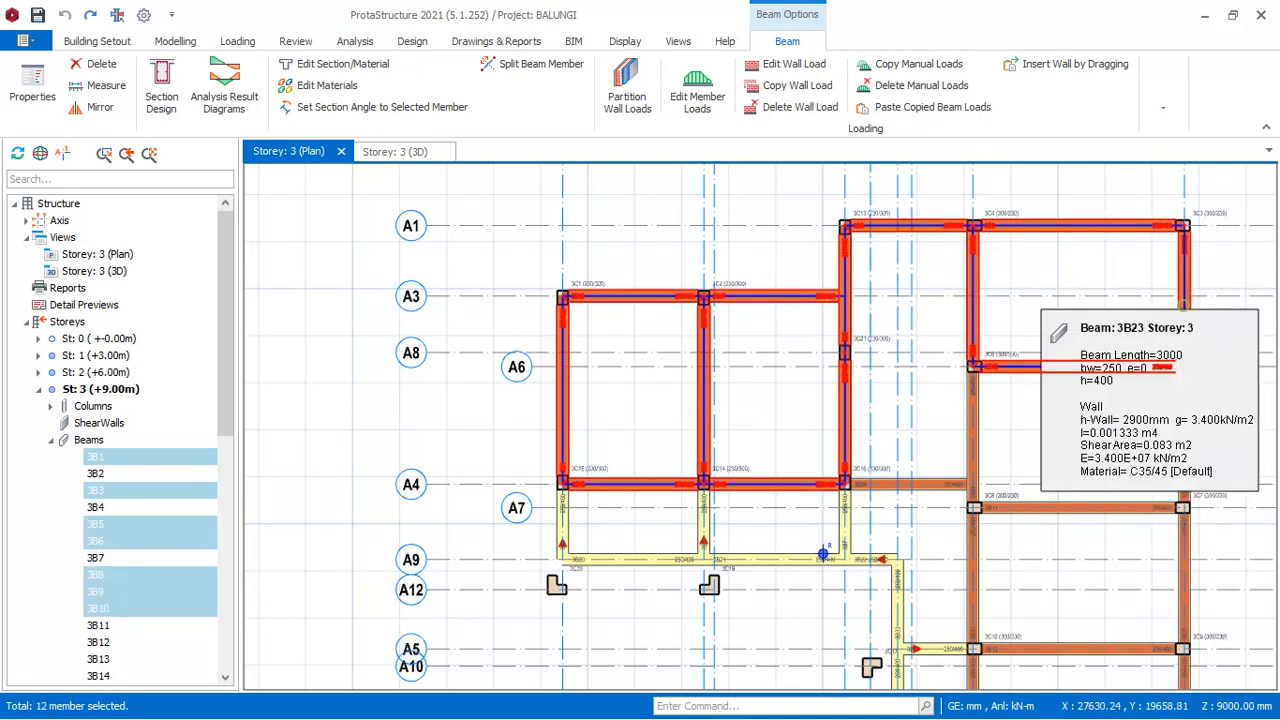
left_click(1178, 420, "ctrl")
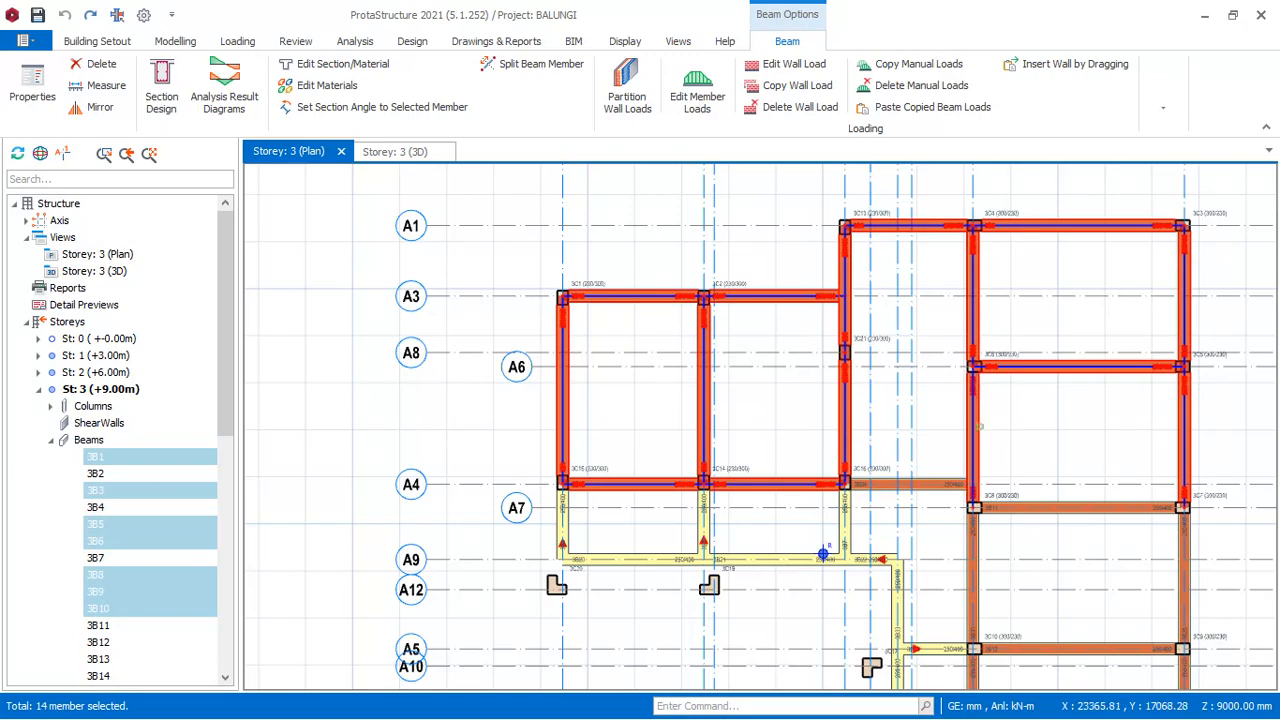
left_click(928, 484, "ctrl")
scroll(930, 480, "down", 3)
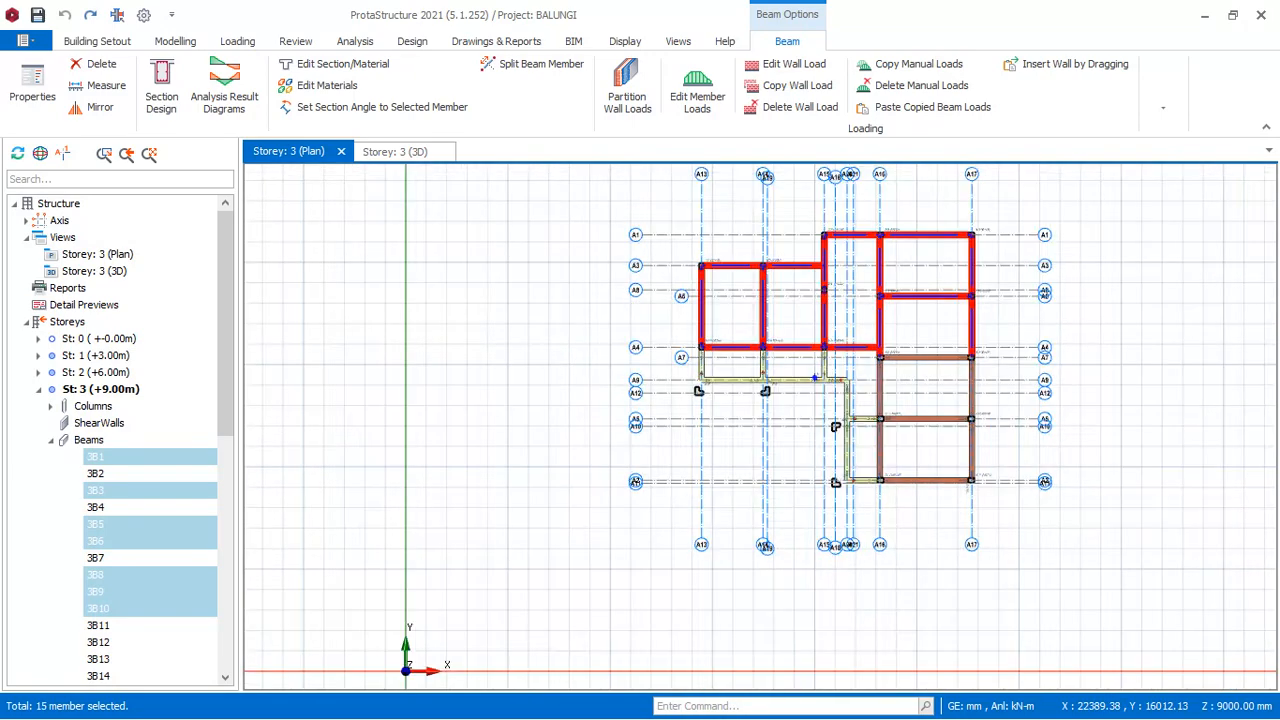
scroll(950, 475, "up", 1)
left_click(920, 324, "ctrl")
scroll(920, 325, "up", 3)
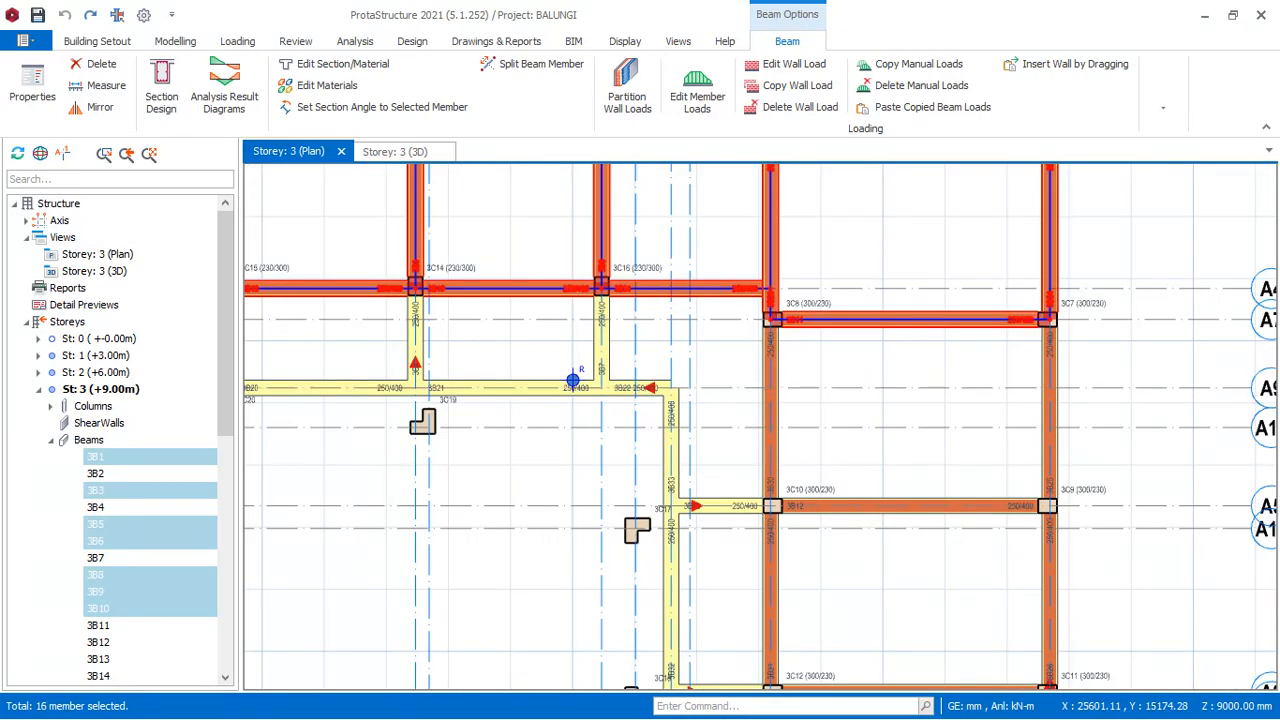
left_click(775, 400, "ctrl")
scroll(893, 355, "down", 3)
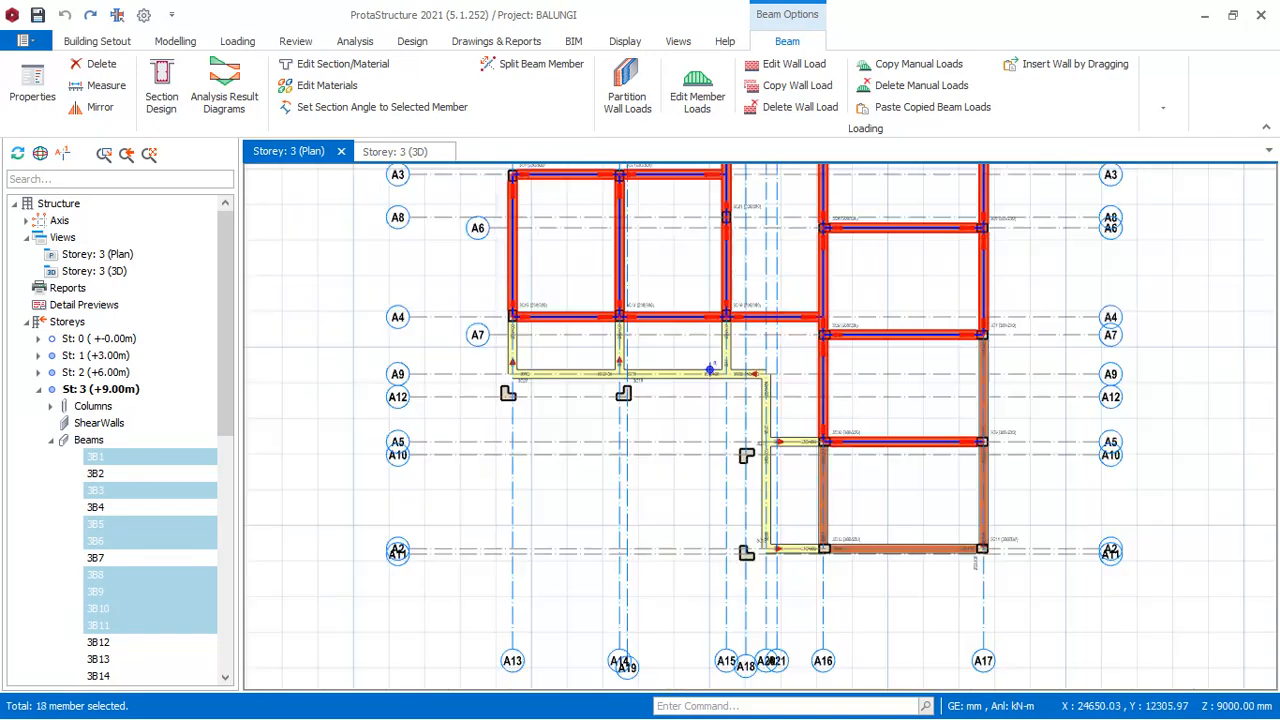
scroll(872, 505, "up", 2)
left_click(850, 409, "ctrl")
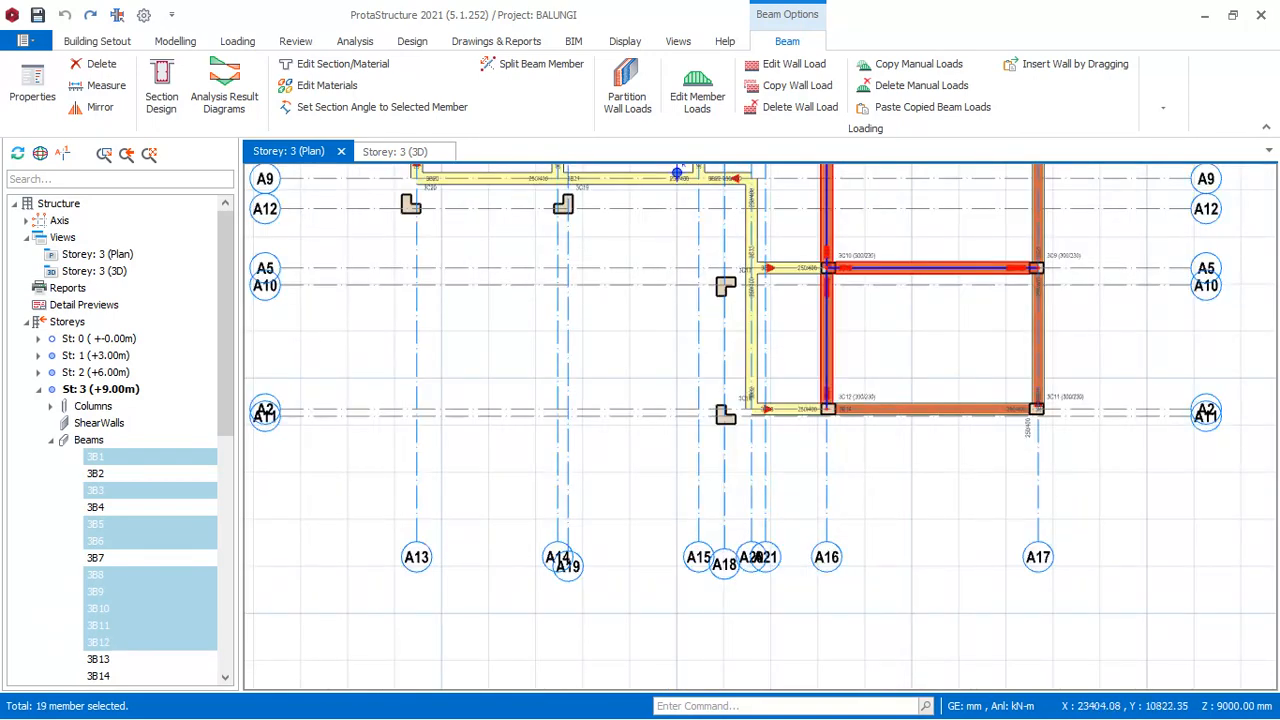
left_click(900, 409, "ctrl")
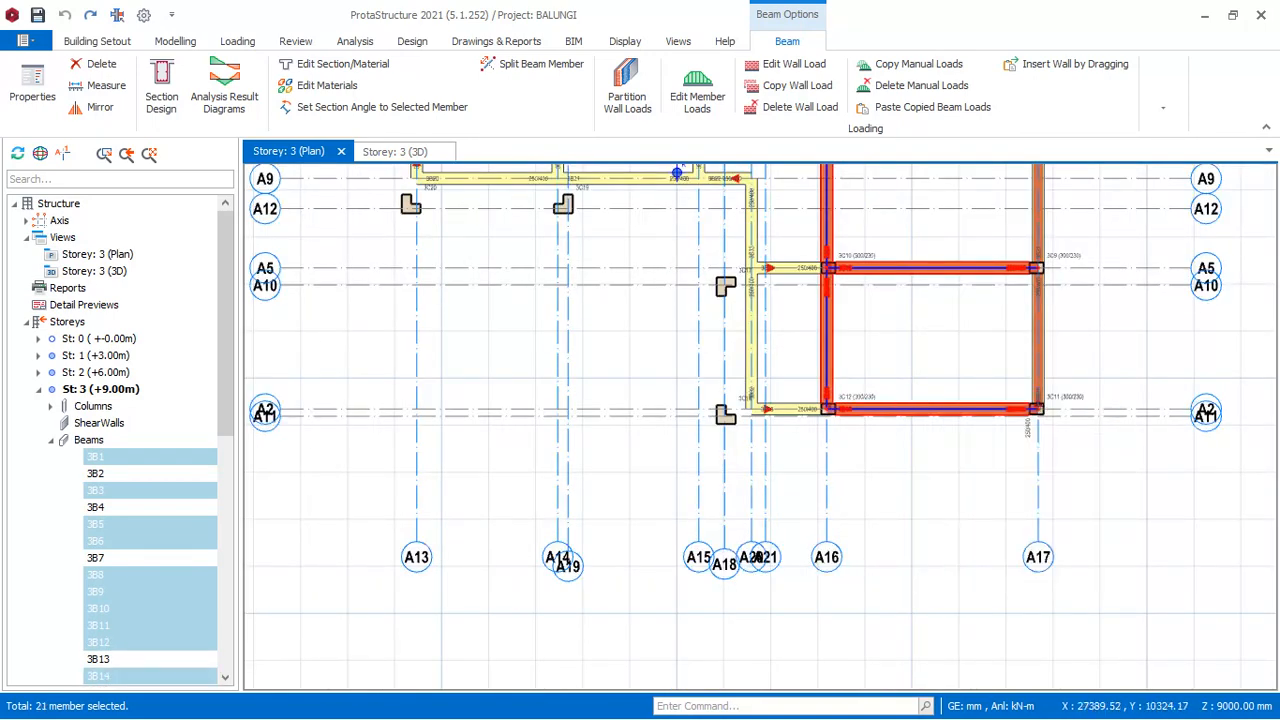
scroll(875, 380, "down", 3)
scroll(875, 380, "up", 3)
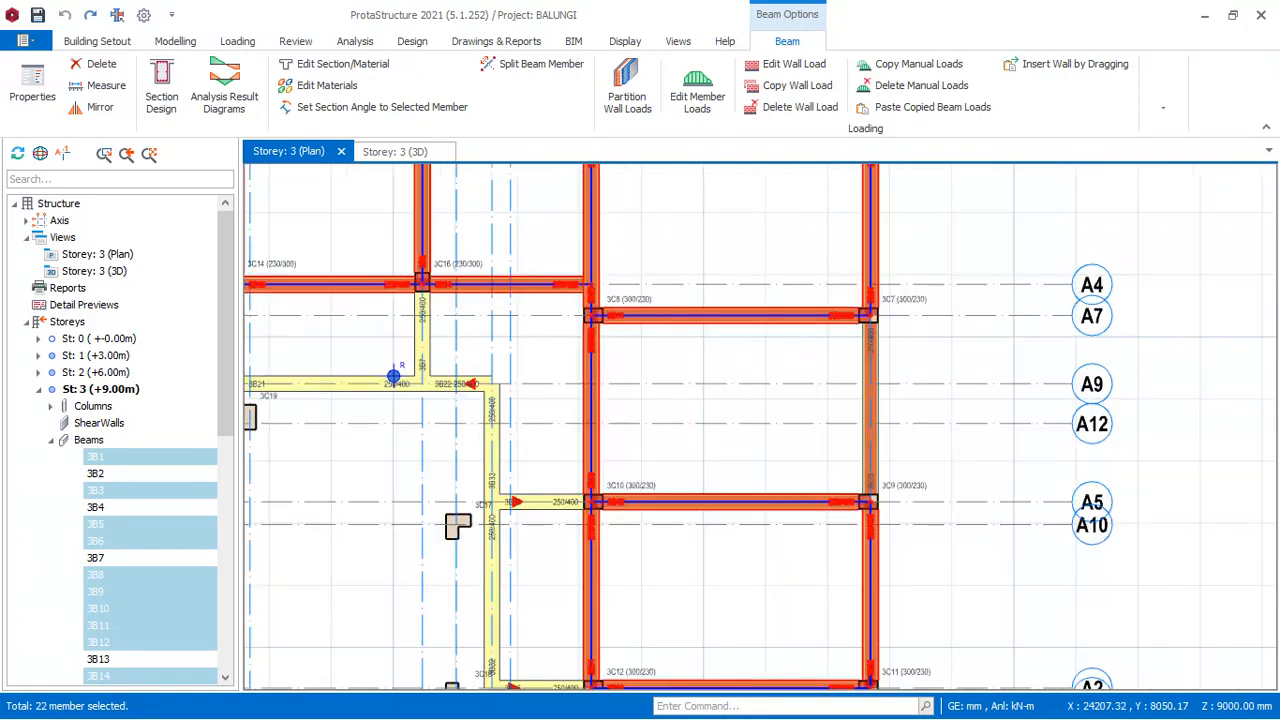
left_click(870, 400, "ctrl")
scroll(875, 375, "down", 4)
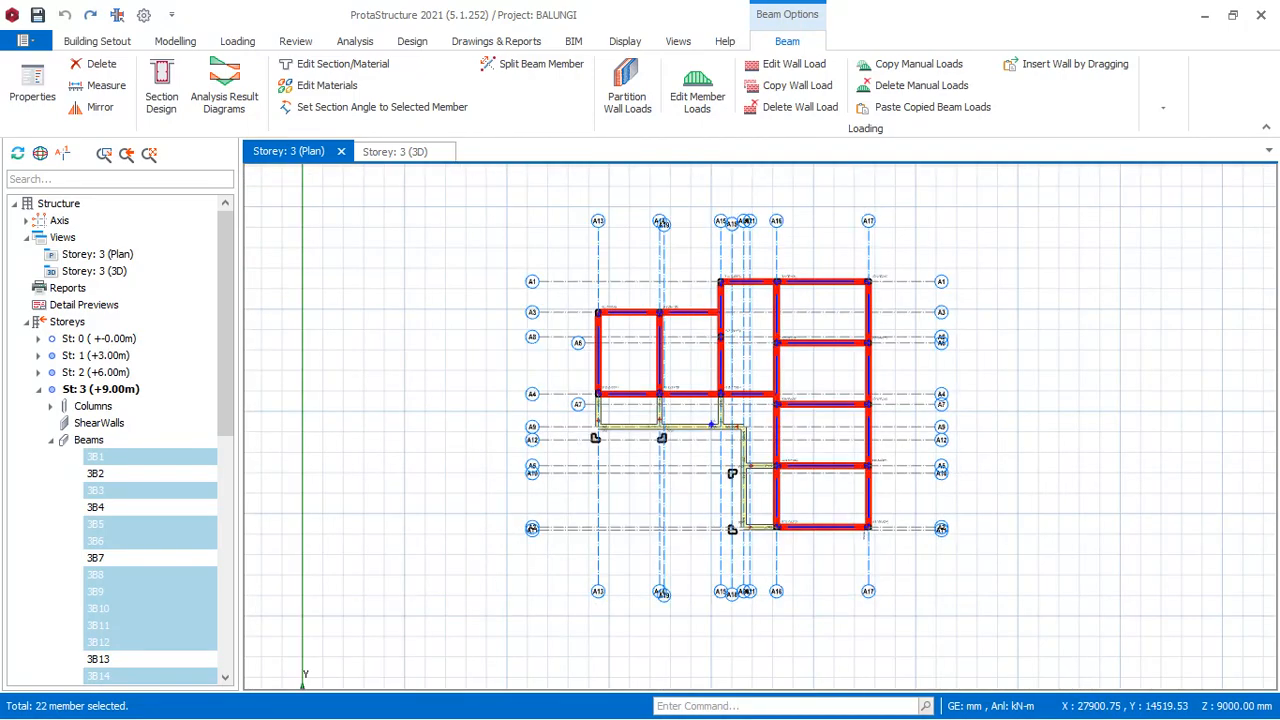
scroll(831, 381, "up", 3)
right_click(796, 357)
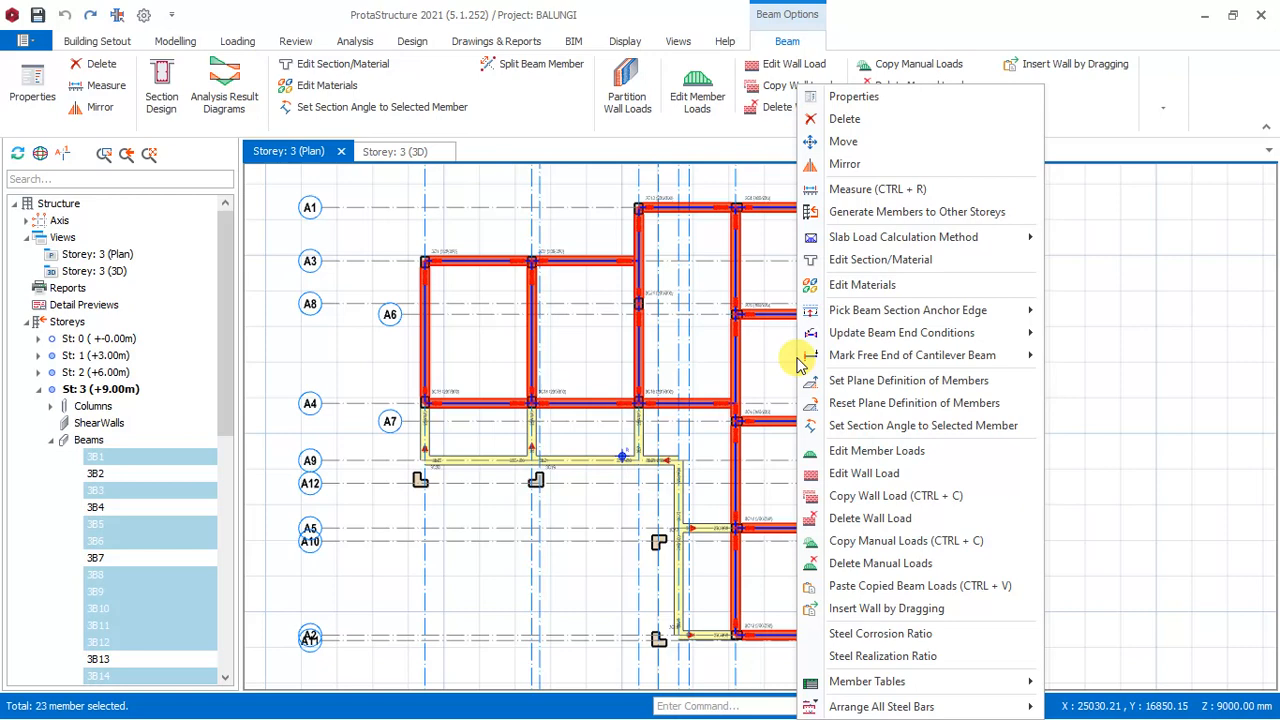
left_click(860, 522)
left_click(680, 433)
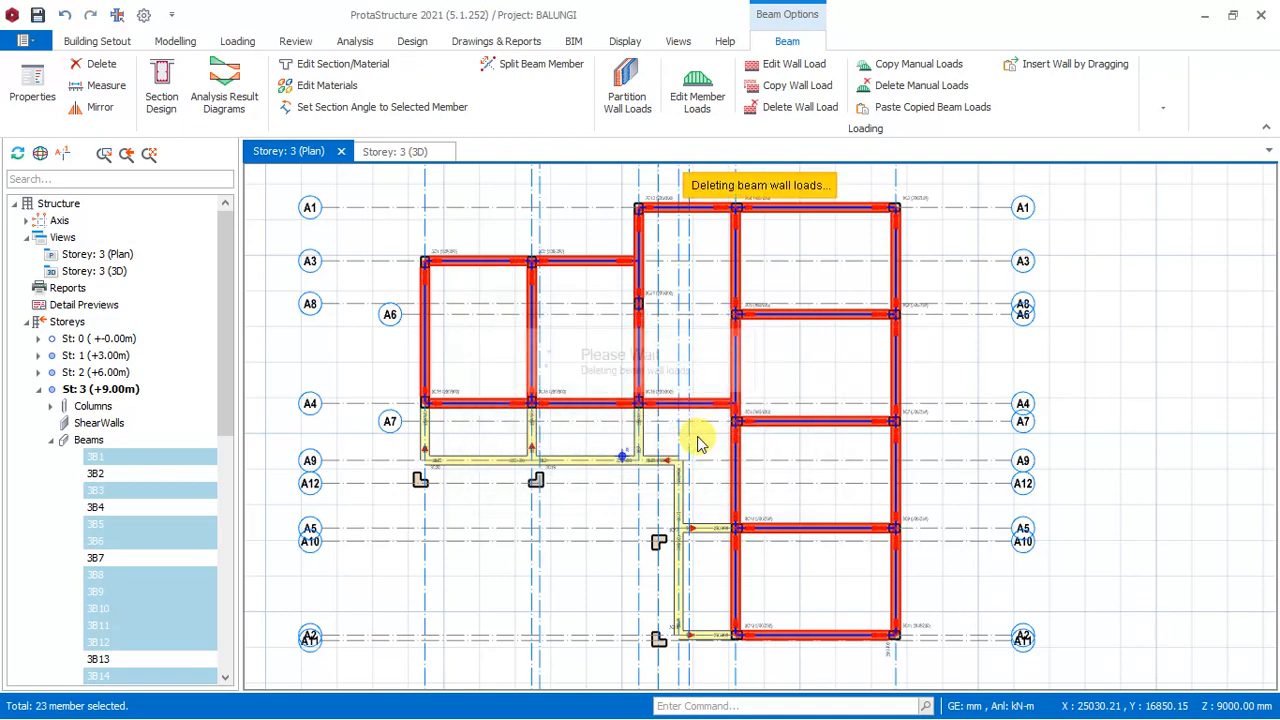
key("Escape")
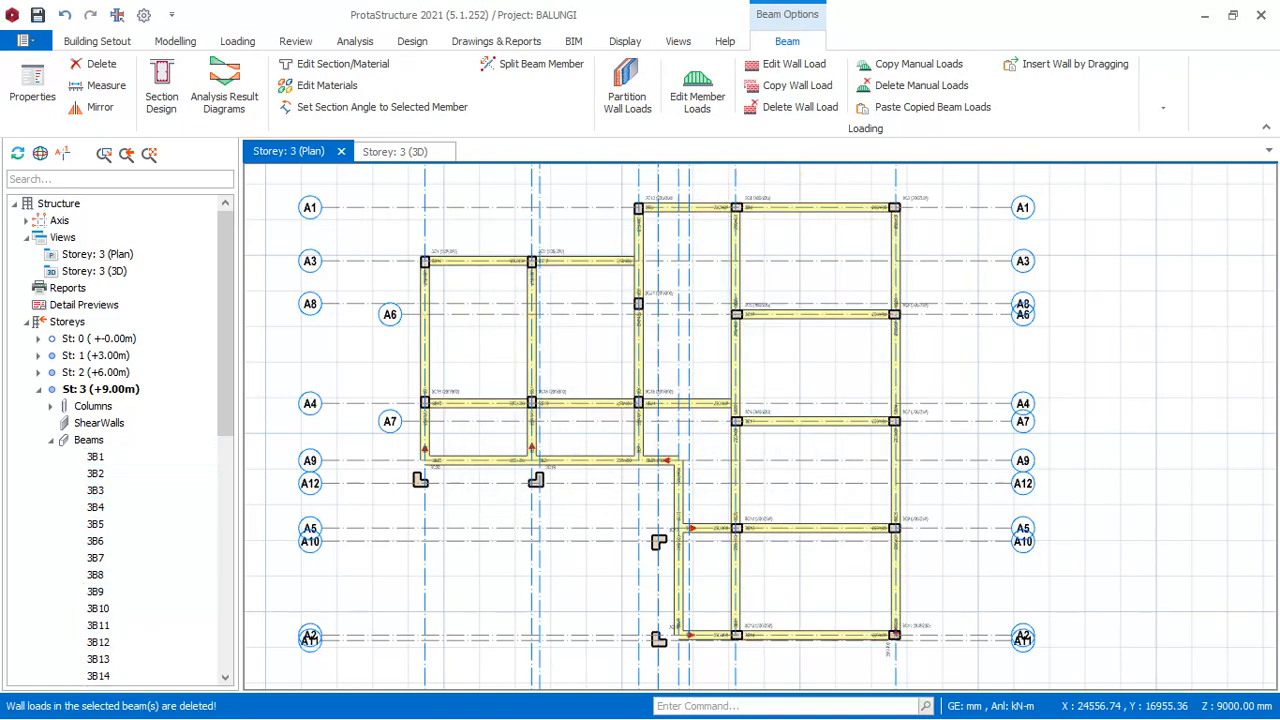
- Examine the Storey 3 beams from all sides in the 3D view for remaining wall loads, and return to the Storey 3 plan
left_click(392, 151)
scroll(634, 400, "down", 2)
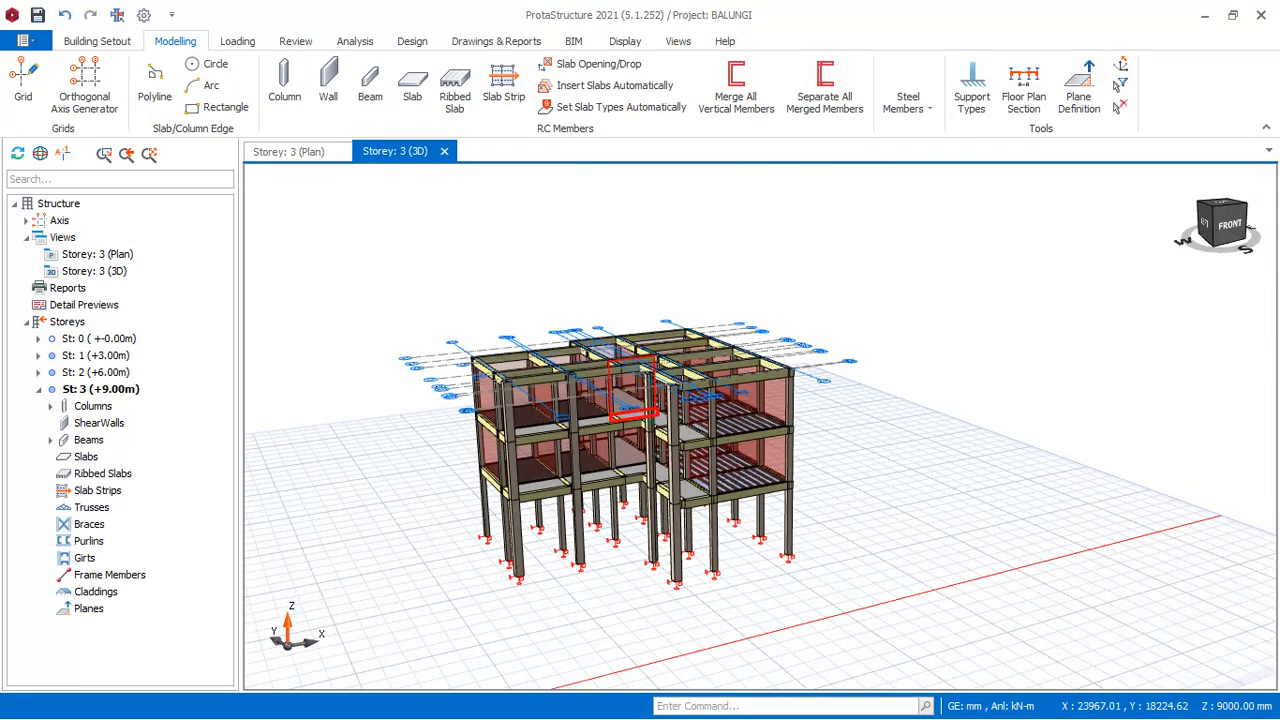
scroll(590, 400, "up", 4)
scroll(580, 390, "down", 3)
scroll(575, 385, "up", 3)
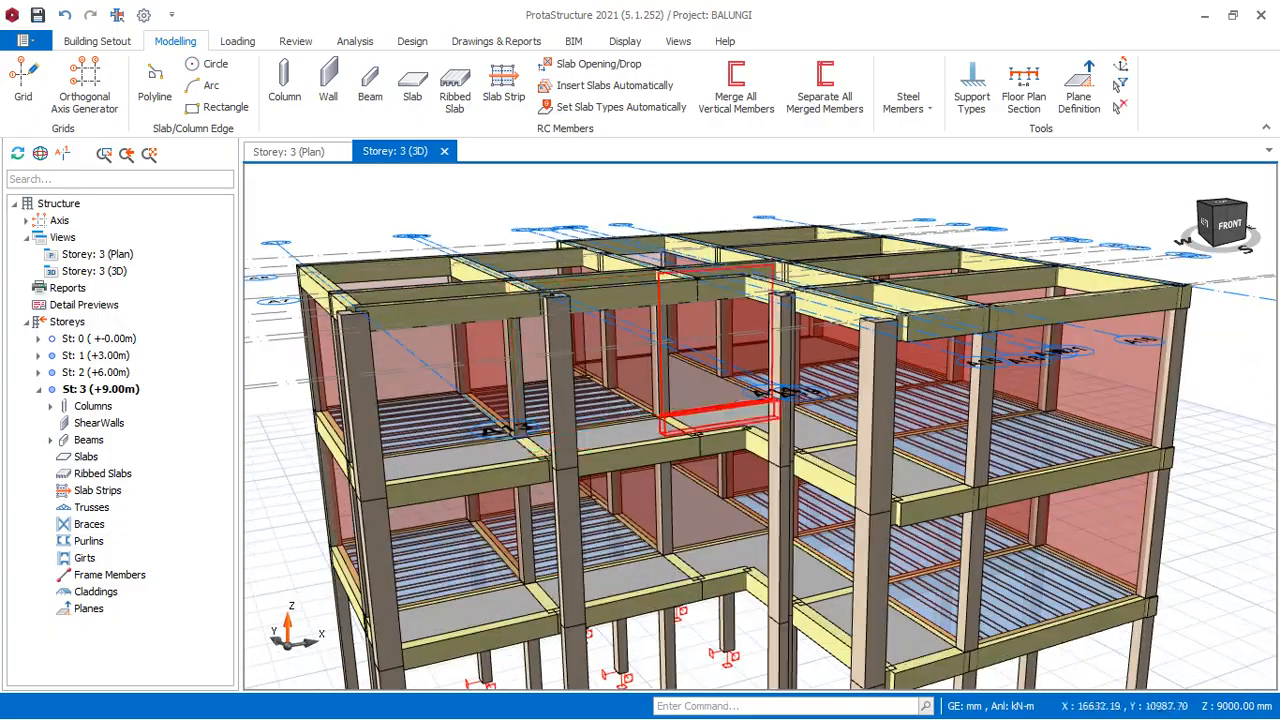
scroll(680, 340, "down", 2)
middle_click_drag(1040, 272, 895, 268)
scroll(895, 268, "down", 3)
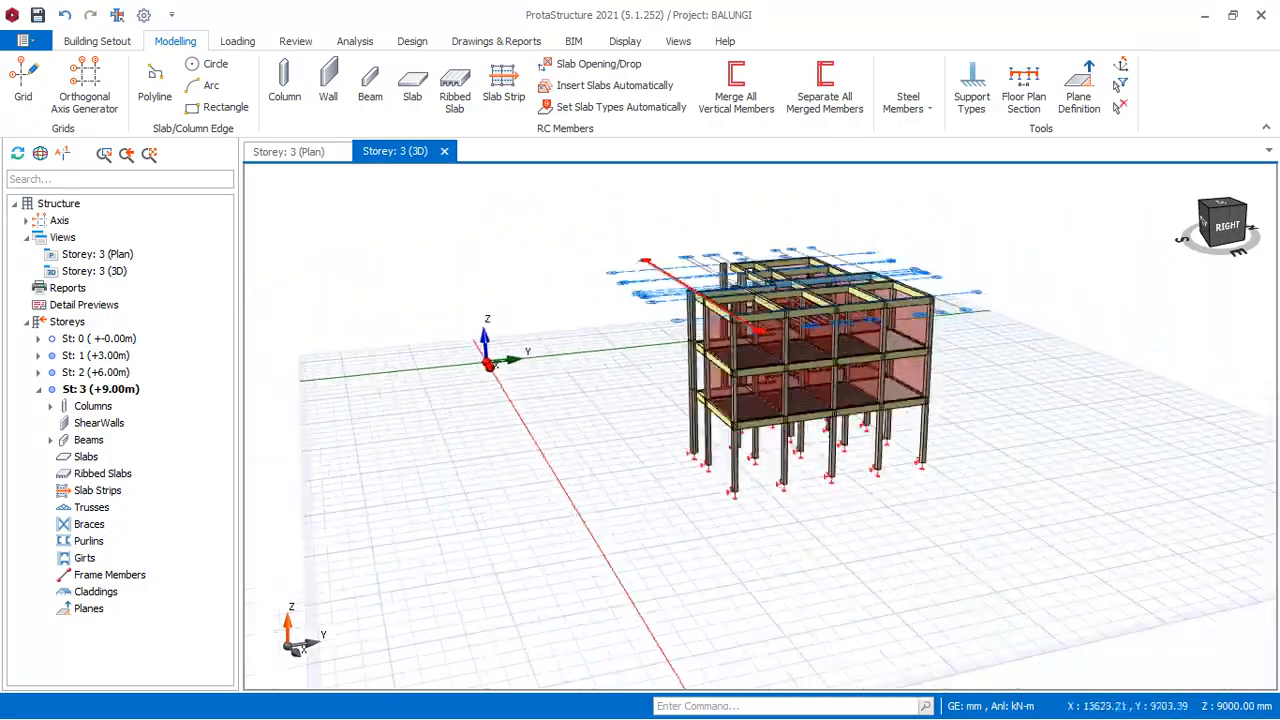
scroll(1050, 320, "up", 4)
middle_click_drag(1075, 327, 970, 320)
scroll(970, 320, "down", 3)
scroll(790, 330, "up", 3)
scroll(762, 318, "down", 5)
scroll(850, 320, "up", 3)
scroll(900, 325, "up", 2)
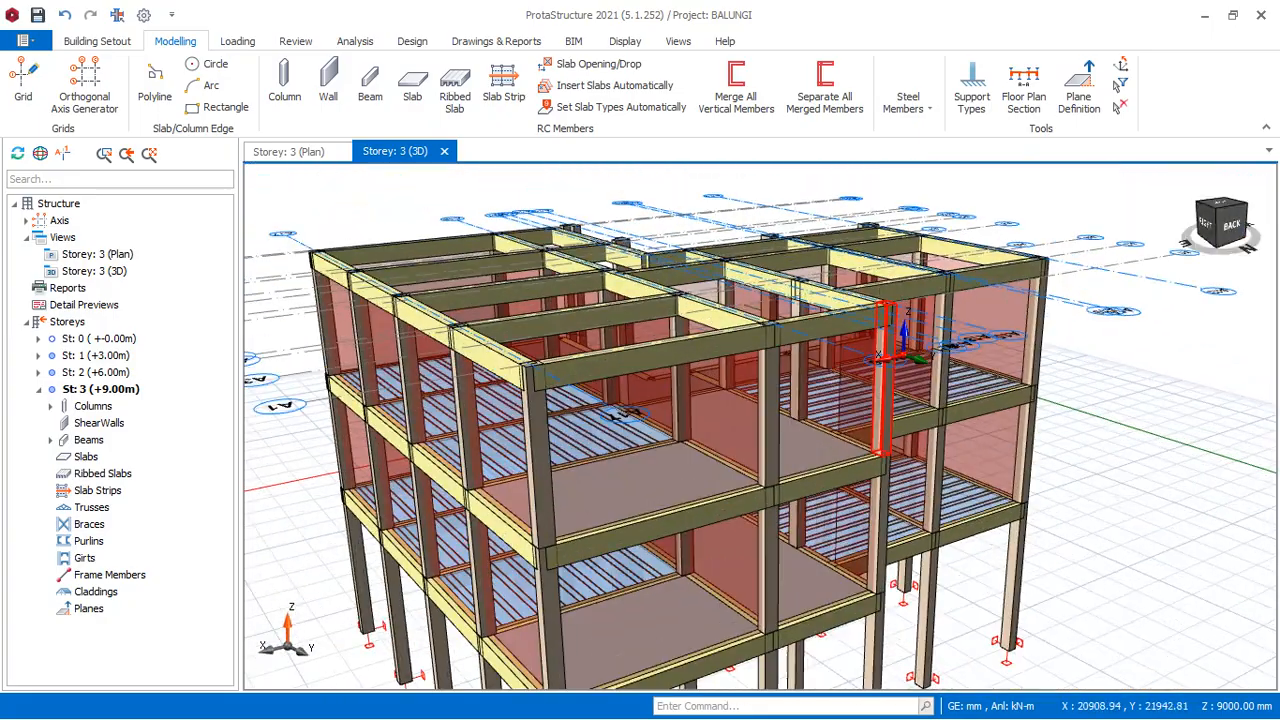
middle_click_drag(890, 322, 1262, 400)
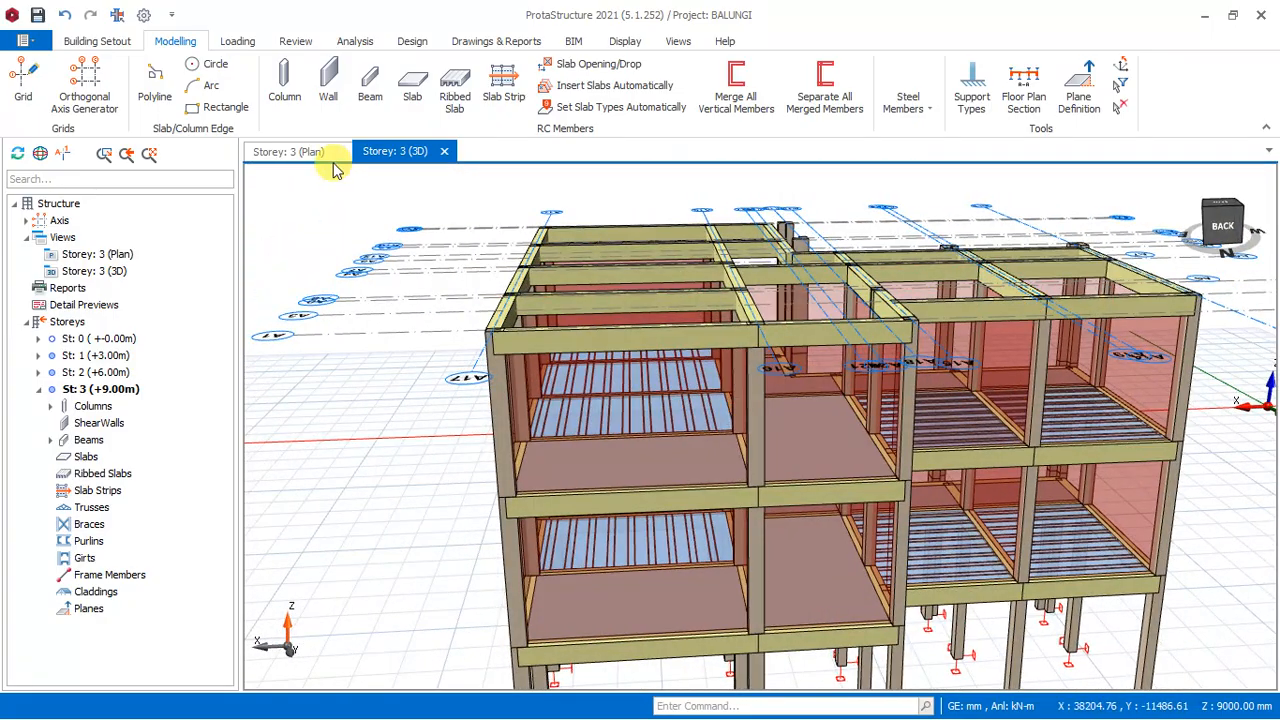
left_click(294, 150)
scroll(609, 360, "down", 3)
scroll(609, 360, "up", 3)
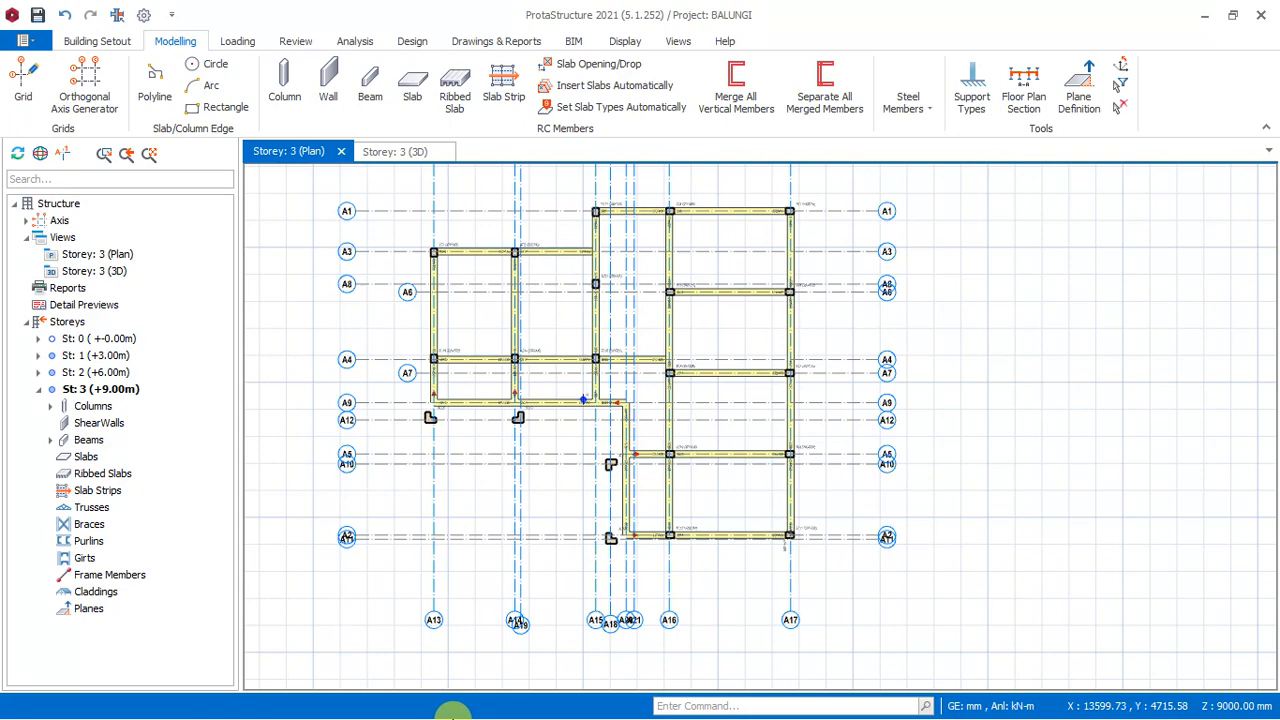
- Switch to the Word document "Load generation Slab and beam" and look through its load calculations for the beams, staircase and roof
key("super")
left_click(557, 699)
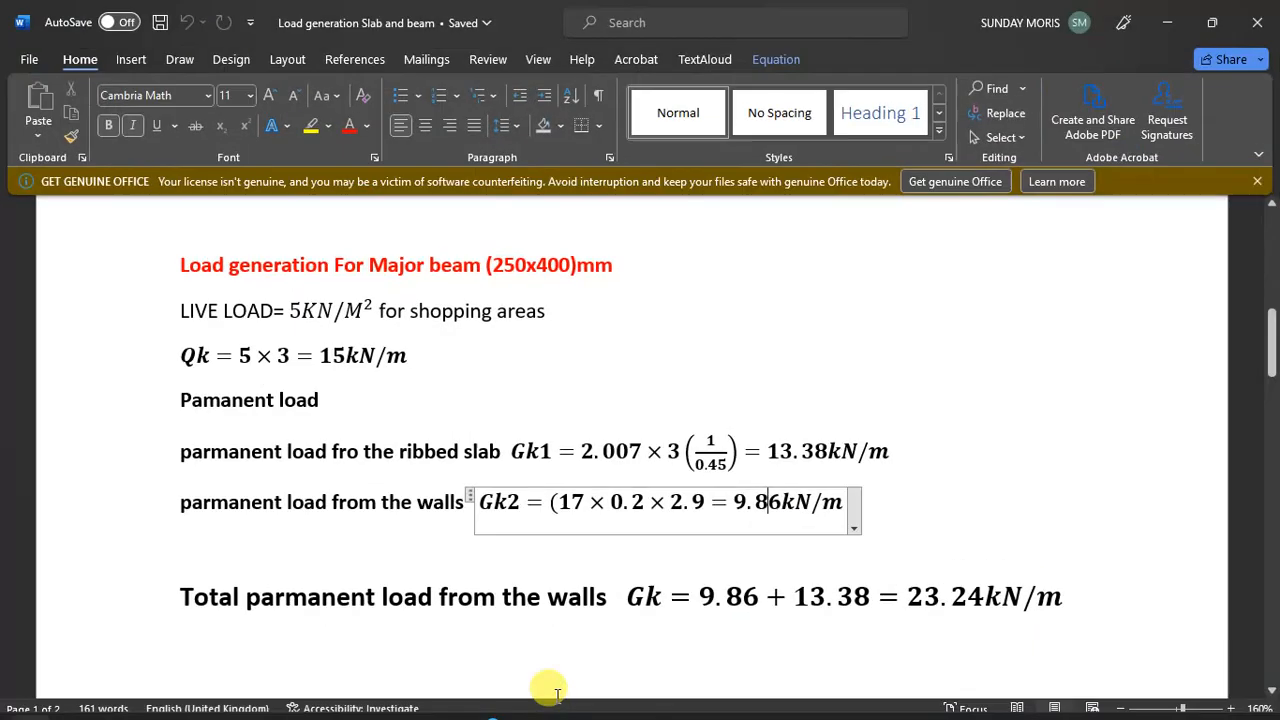
scroll(651, 457, "down", 15)
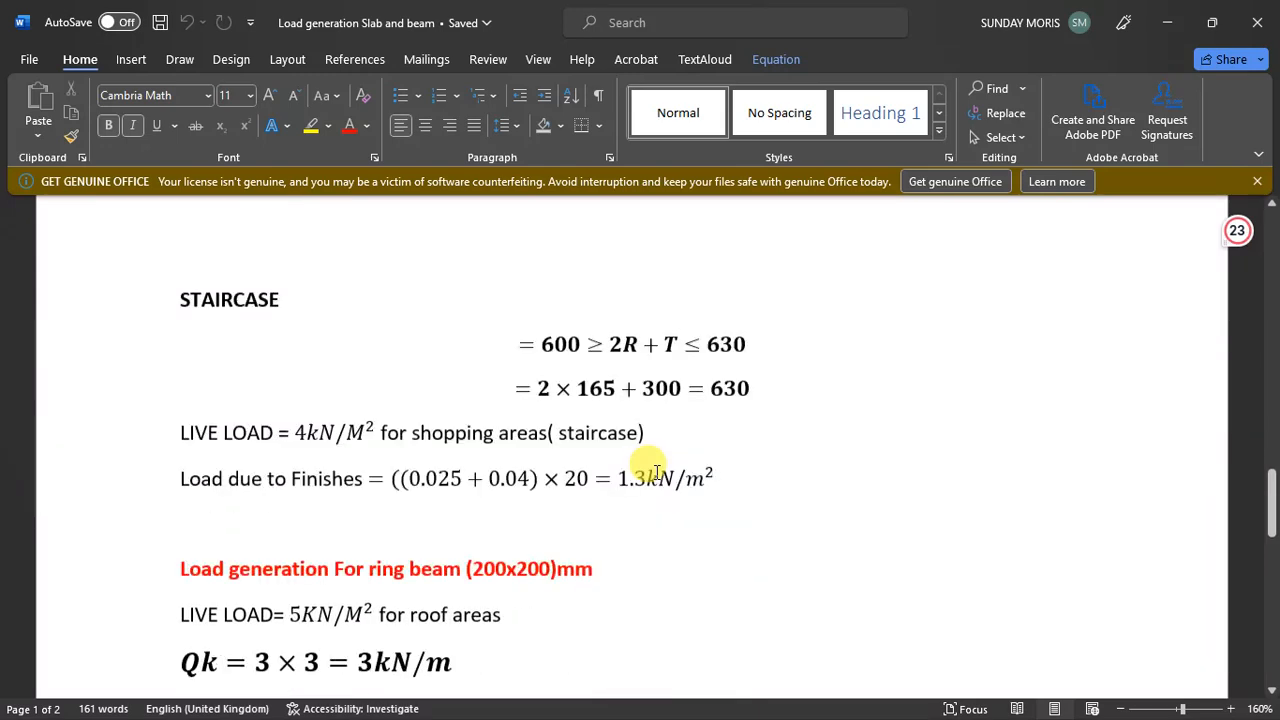
scroll(651, 470, "down", 8)
scroll(651, 477, "down", 5)
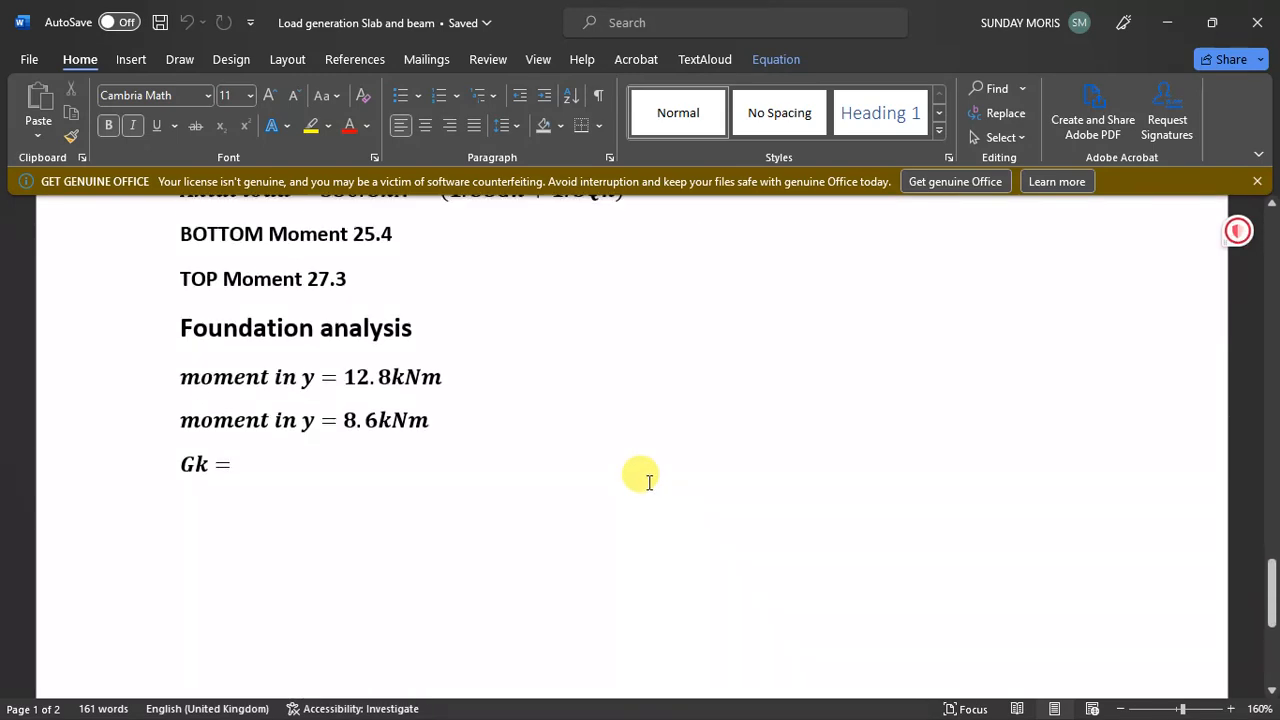
scroll(649, 482, "down", 3)
scroll(648, 480, "up", 15)
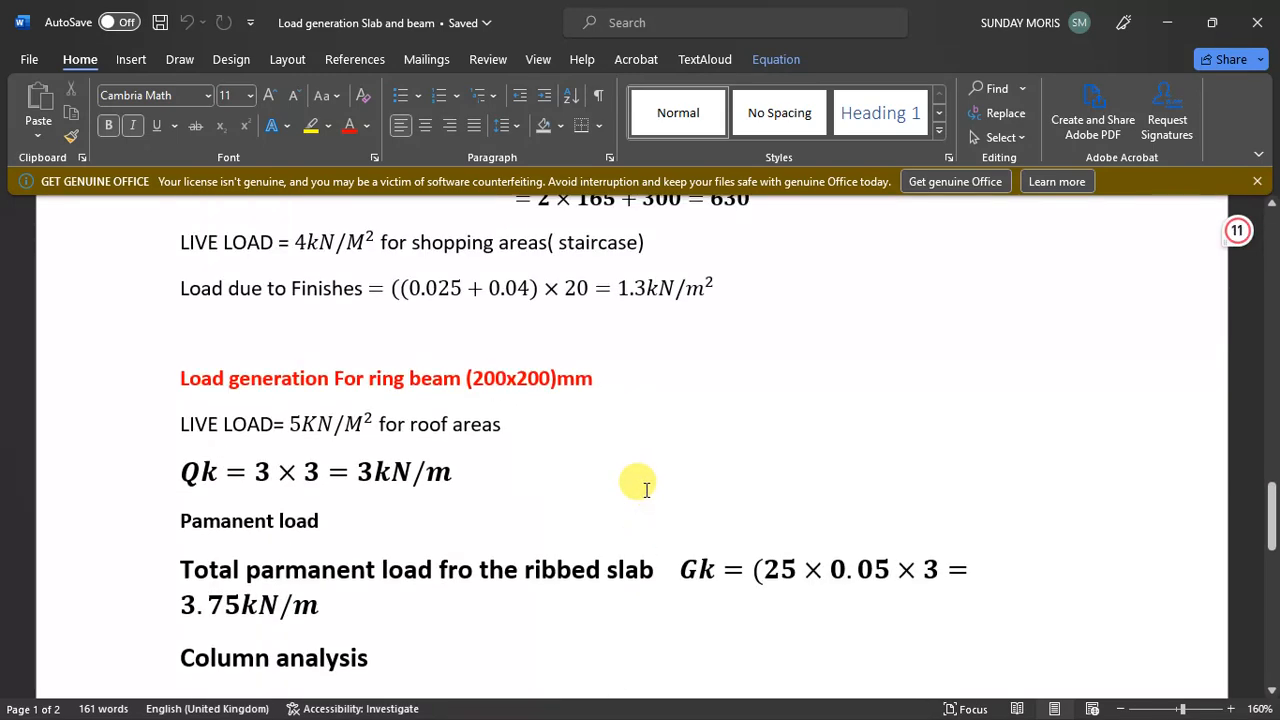
scroll(647, 490, "up", 10)
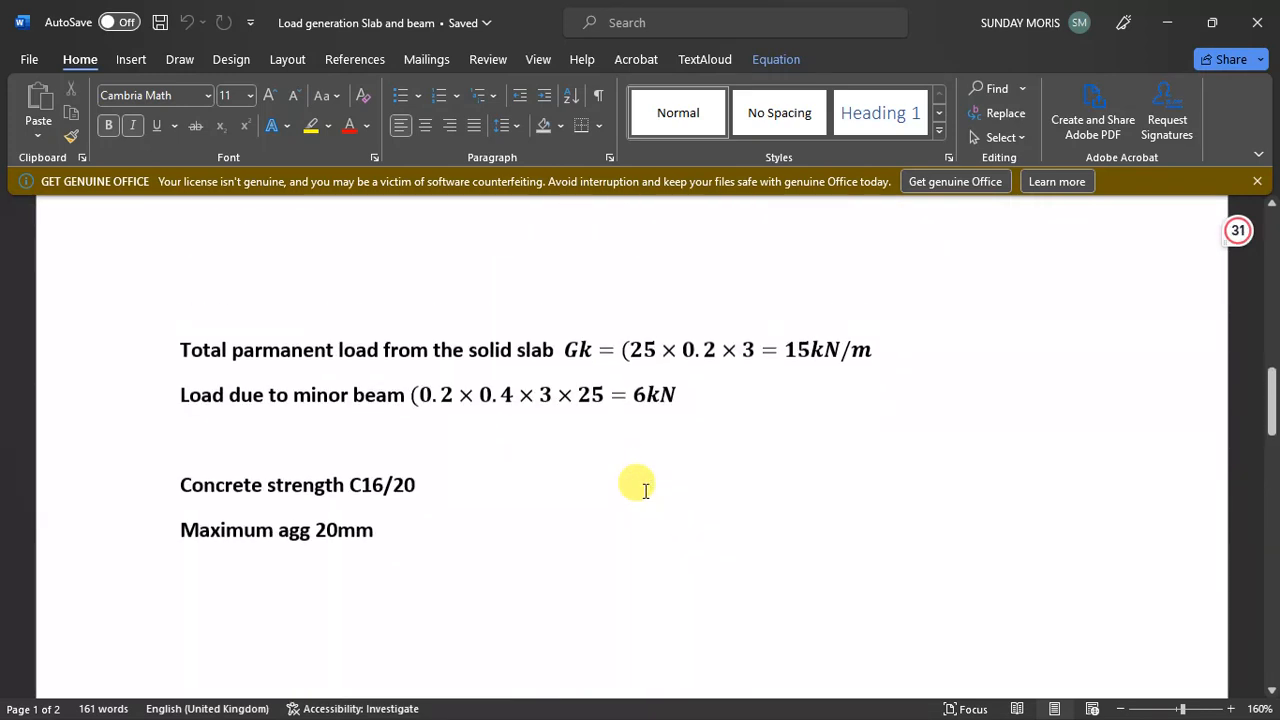